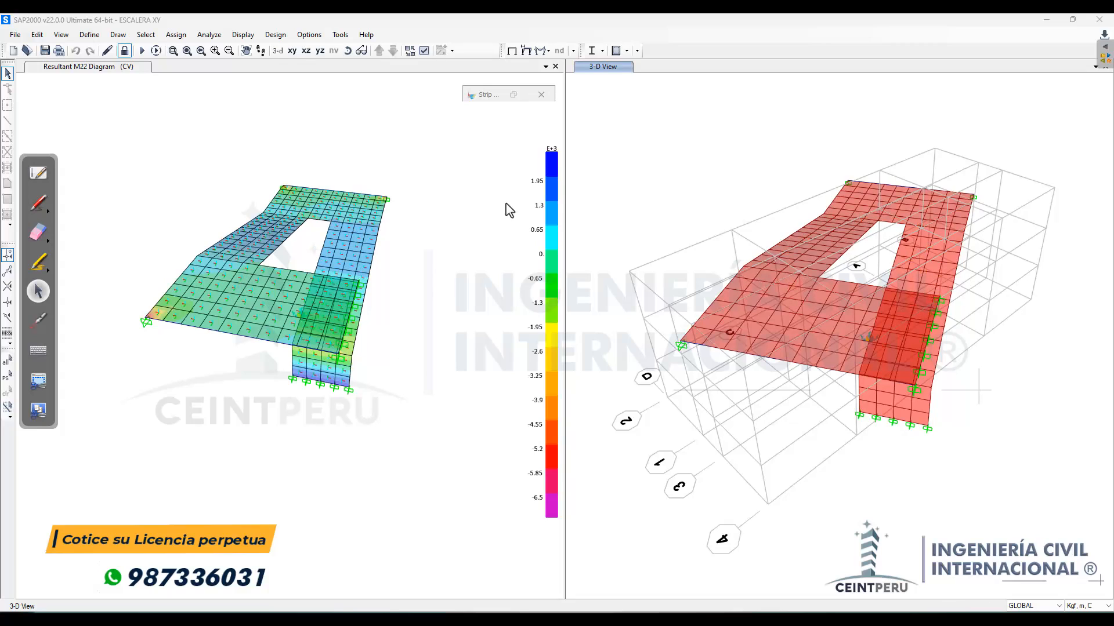
Step: Restore the Strip Forces window and load the model's load cases and combinations into it
{"action": "left_click", "coordinate": [513, 95]}
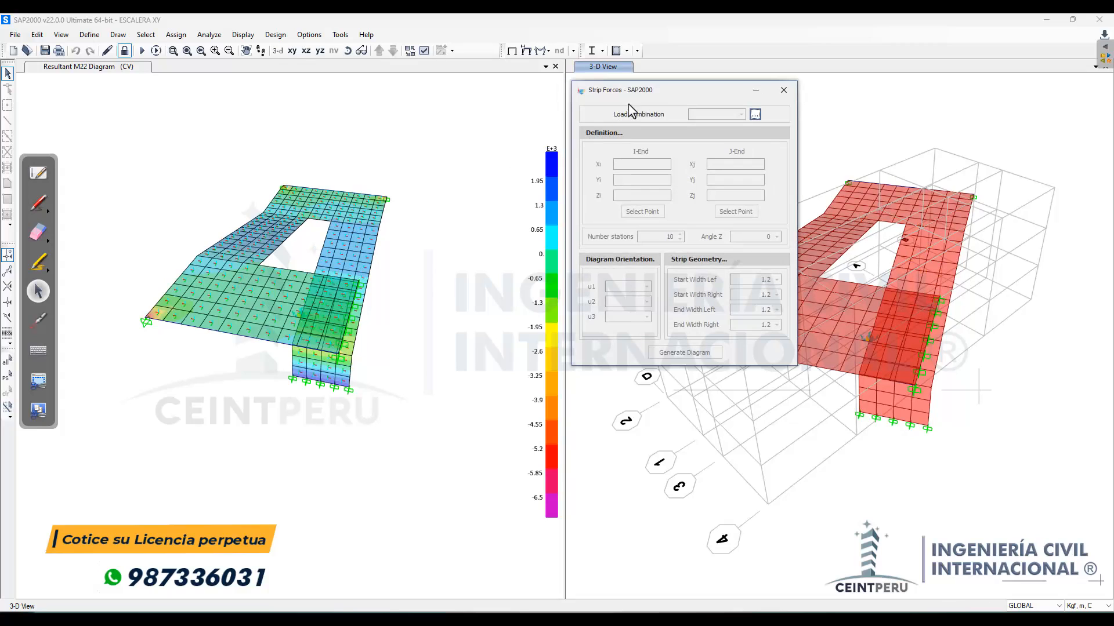
{"action": "mouse_move", "coordinate": [631, 91]}
{"action": "left_mouse_down"}
{"action": "mouse_move", "coordinate": [667, 129]}
{"action": "mouse_move", "coordinate": [656, 112]}
{"action": "mouse_move", "coordinate": [617, 105]}
{"action": "left_mouse_up"}
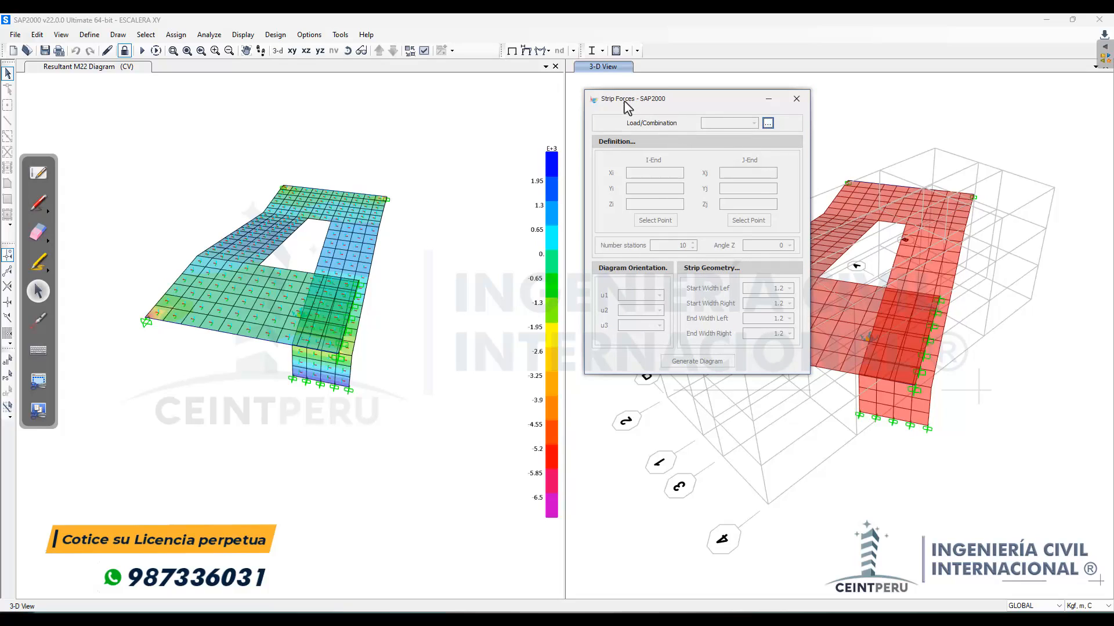
{"action": "left_click_drag", "start_coordinate": [629, 108], "coordinate": [649, 110]}
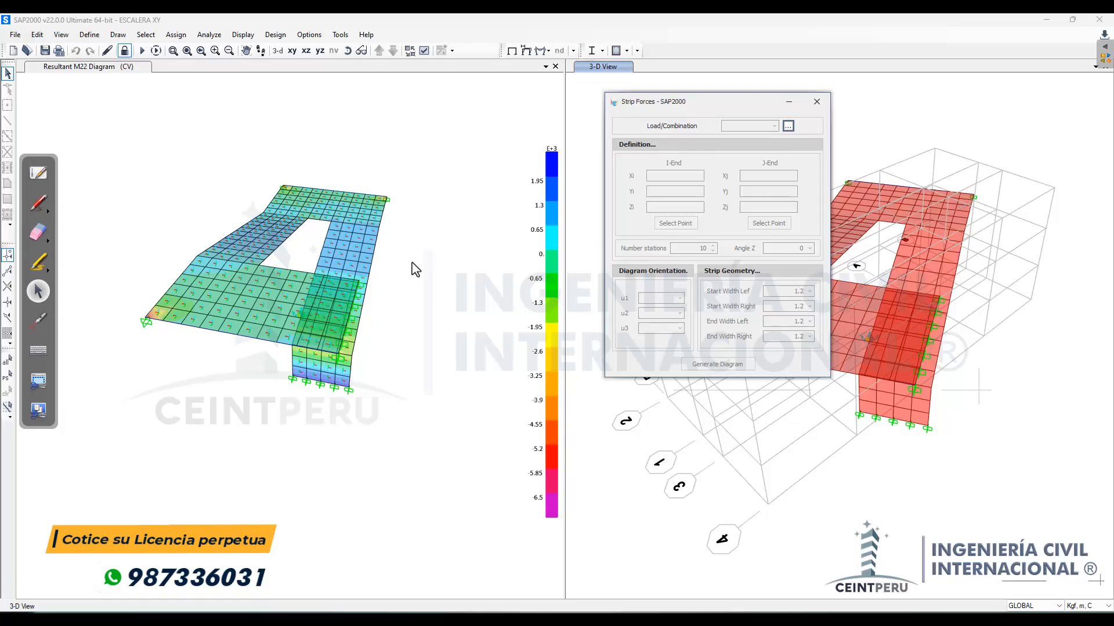
{"action": "left_click", "coordinate": [785, 126]}
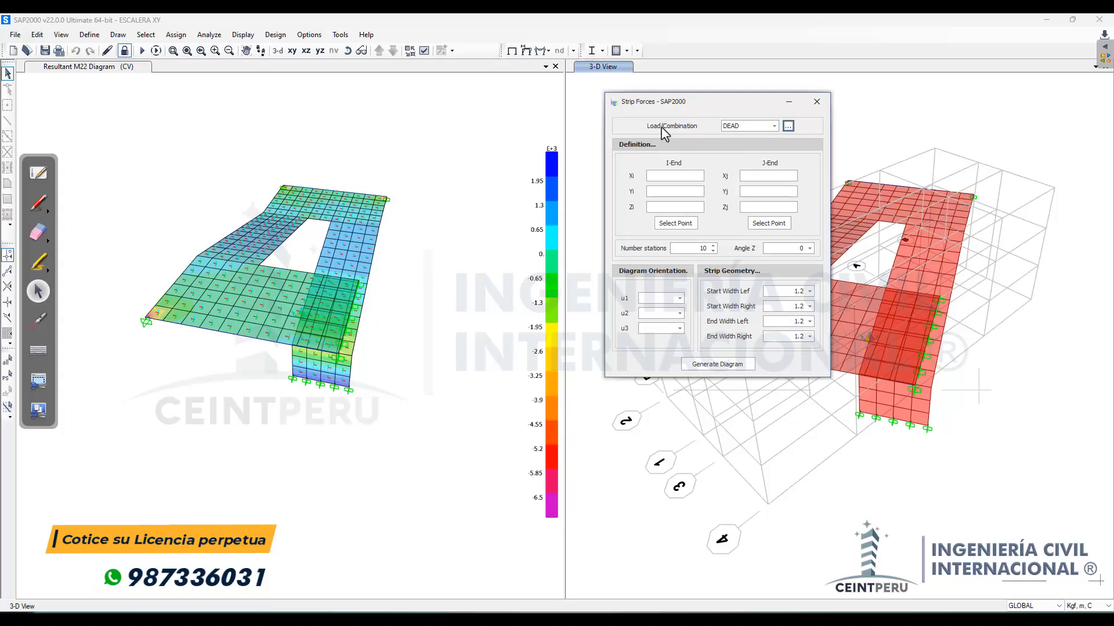
{"action": "left_click", "coordinate": [749, 131]}
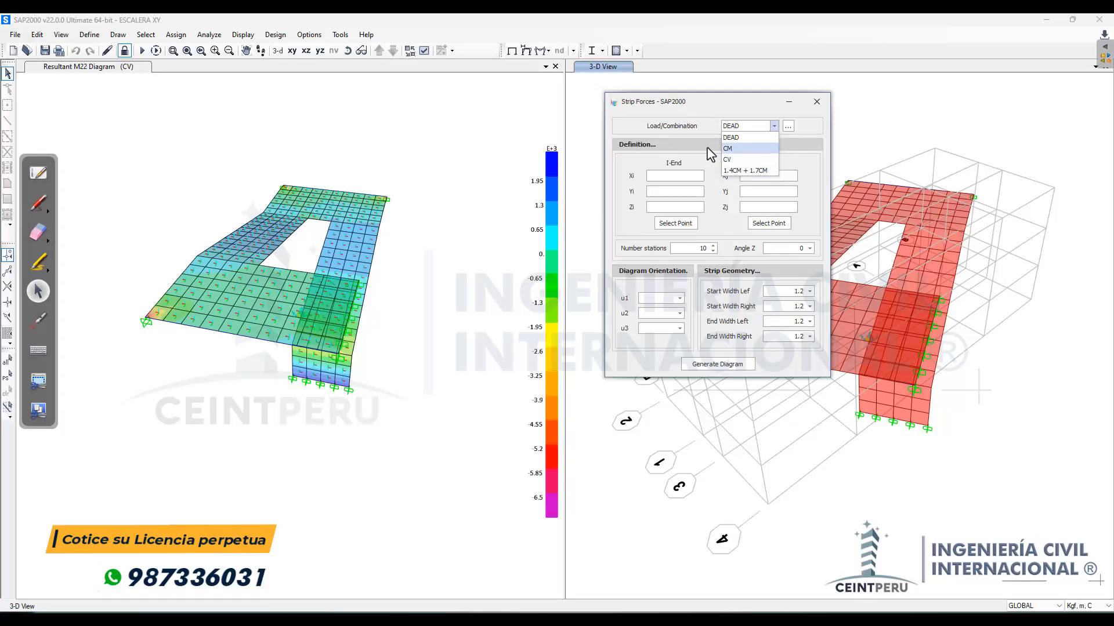
{"action": "left_click", "coordinate": [689, 131]}
Step: Review the load cases and scale factors that define the 1.4CM + 1.7CM load combination
{"action": "left_click", "coordinate": [89, 35]}
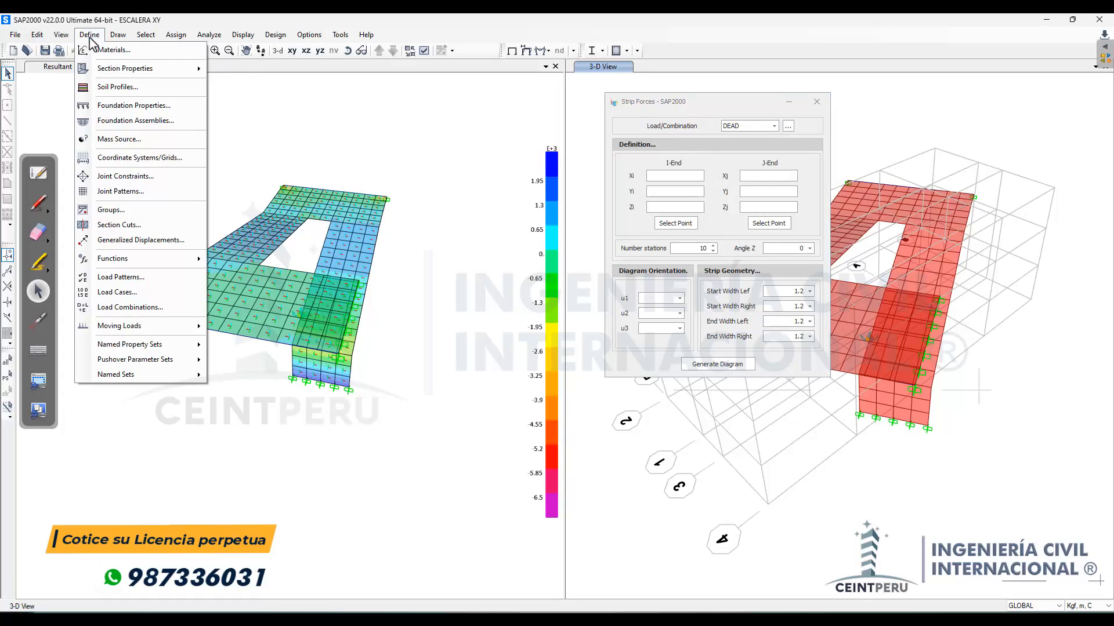
{"action": "left_click", "coordinate": [160, 308]}
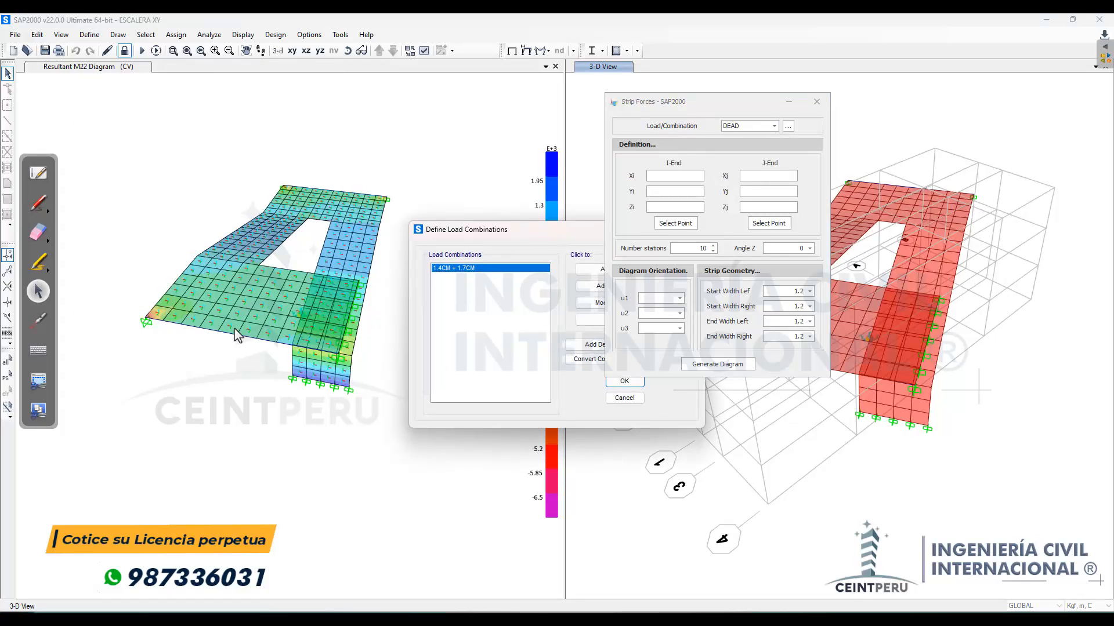
{"action": "left_click_drag", "start_coordinate": [373, 242], "coordinate": [261, 256]}
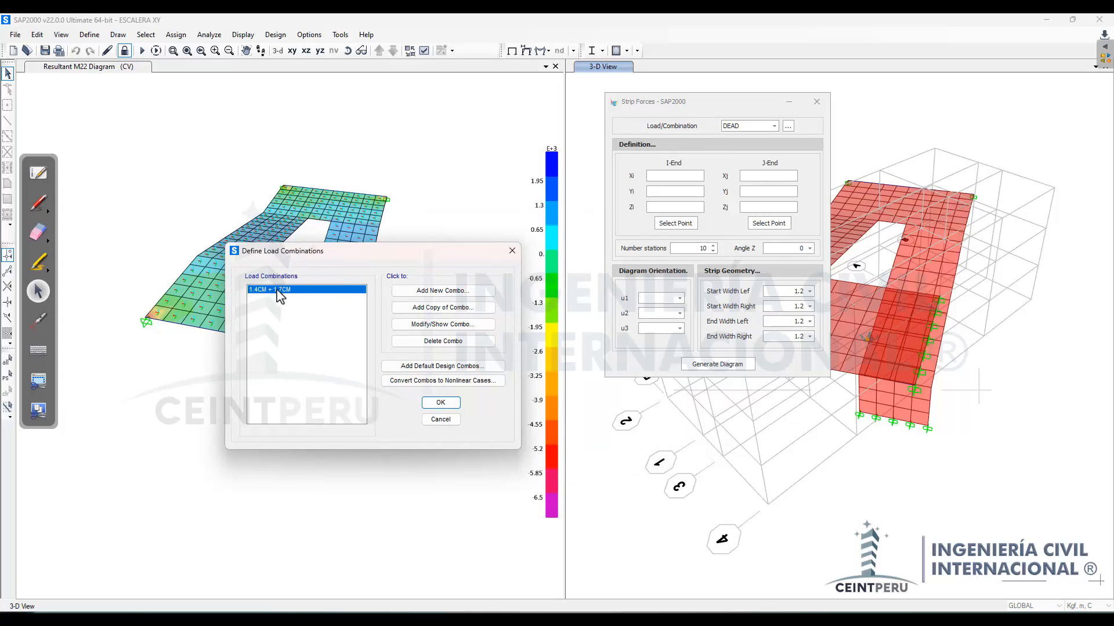
{"action": "left_click", "coordinate": [427, 324]}
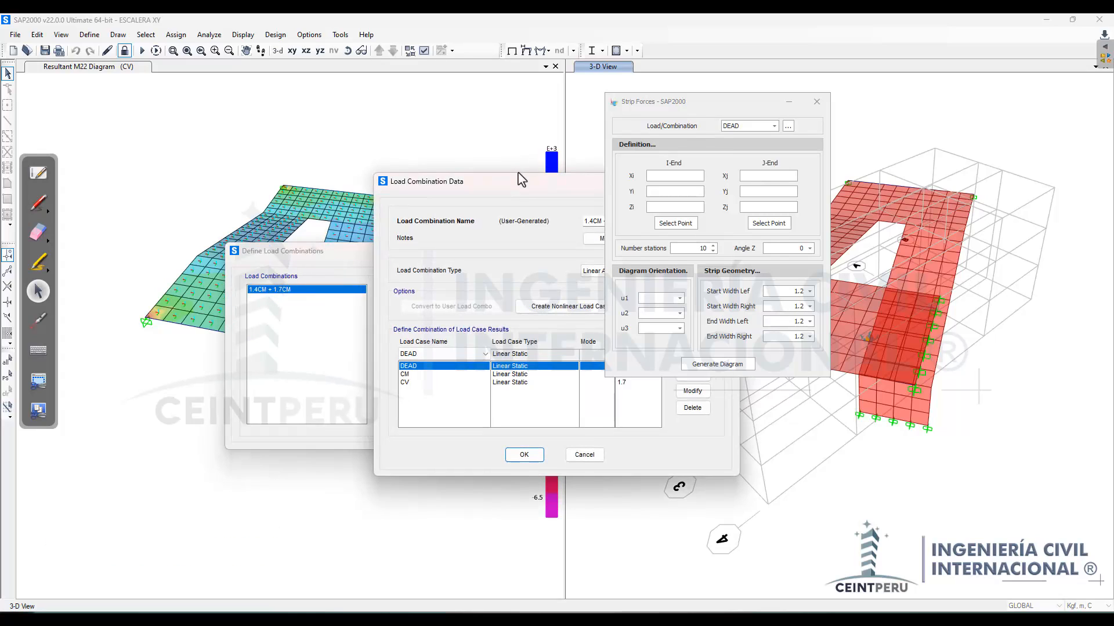
{"action": "left_click_drag", "start_coordinate": [517, 176], "coordinate": [321, 269]}
{"action": "left_click", "coordinate": [537, 256]}
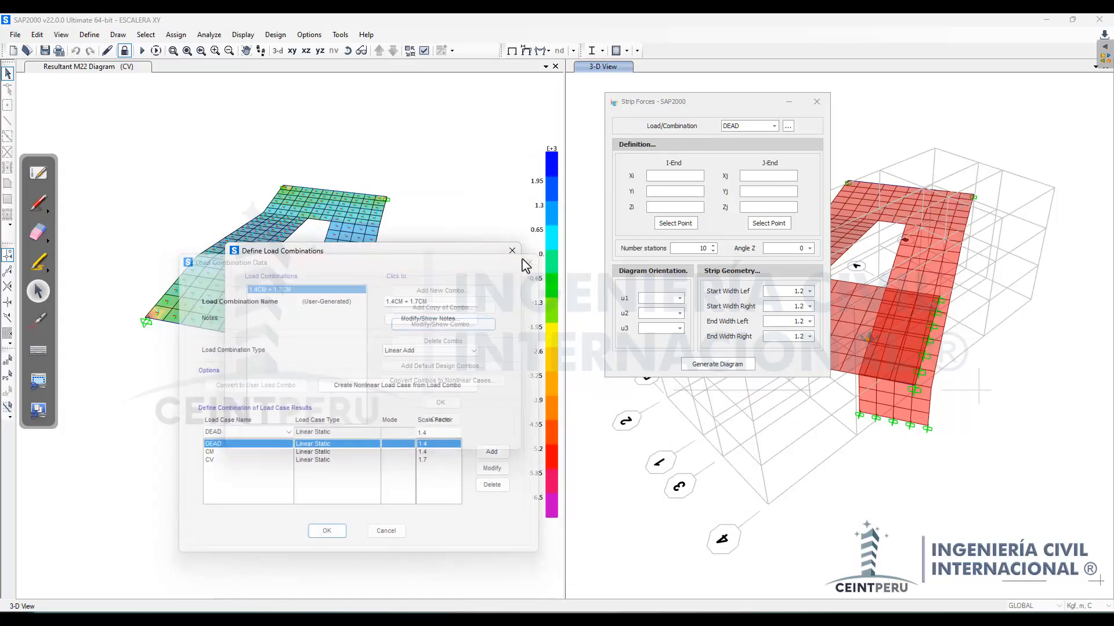
{"action": "left_click", "coordinate": [513, 252]}
Step: Review the types and self-weight multipliers of the model's defined load patterns
{"action": "left_click", "coordinate": [730, 128]}
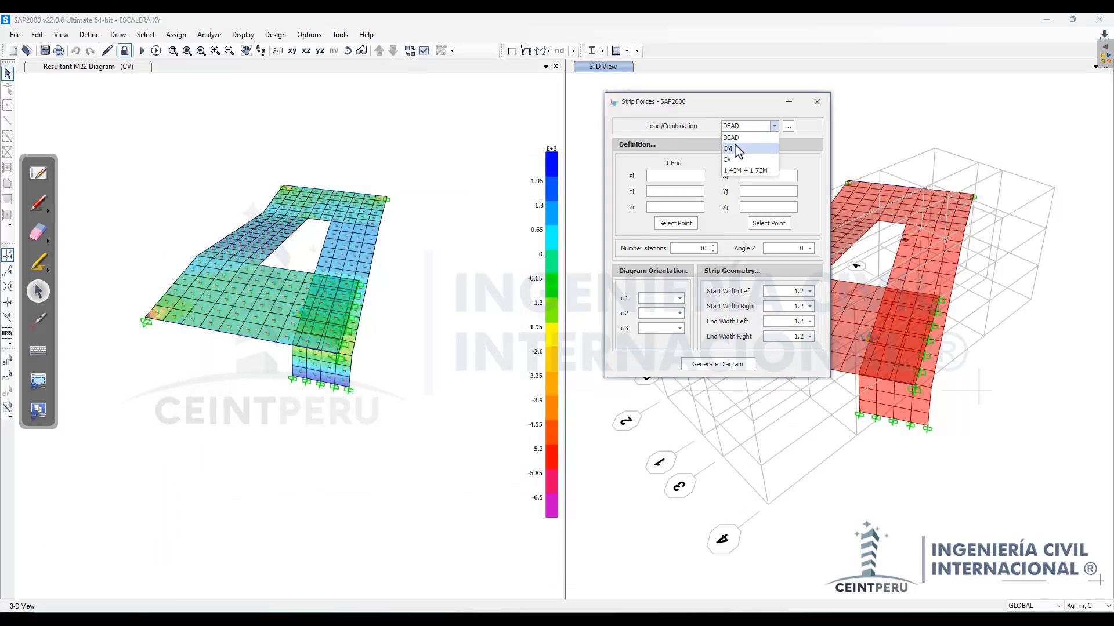
{"action": "left_click", "coordinate": [744, 103]}
{"action": "left_click", "coordinate": [89, 35]}
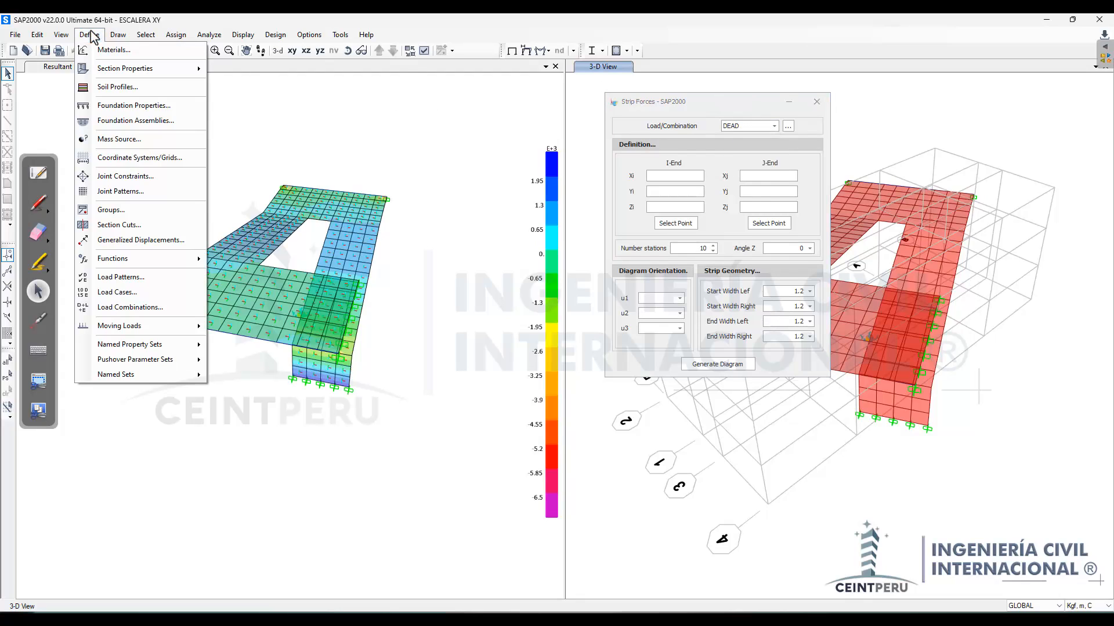
{"action": "left_click", "coordinate": [143, 278]}
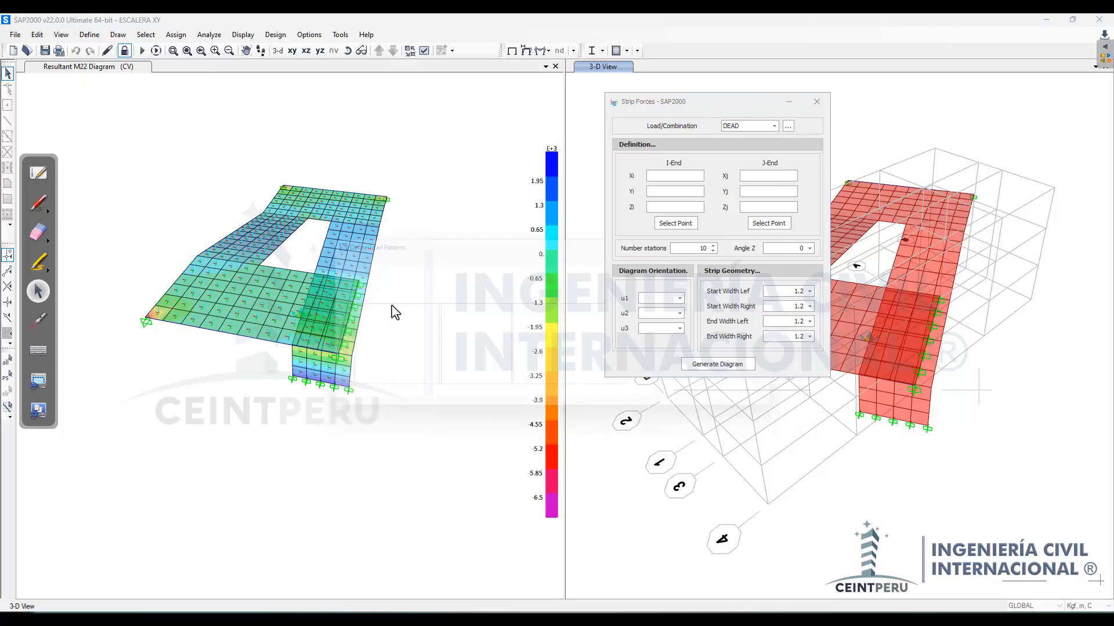
{"action": "left_click_drag", "start_coordinate": [380, 251], "coordinate": [251, 352]}
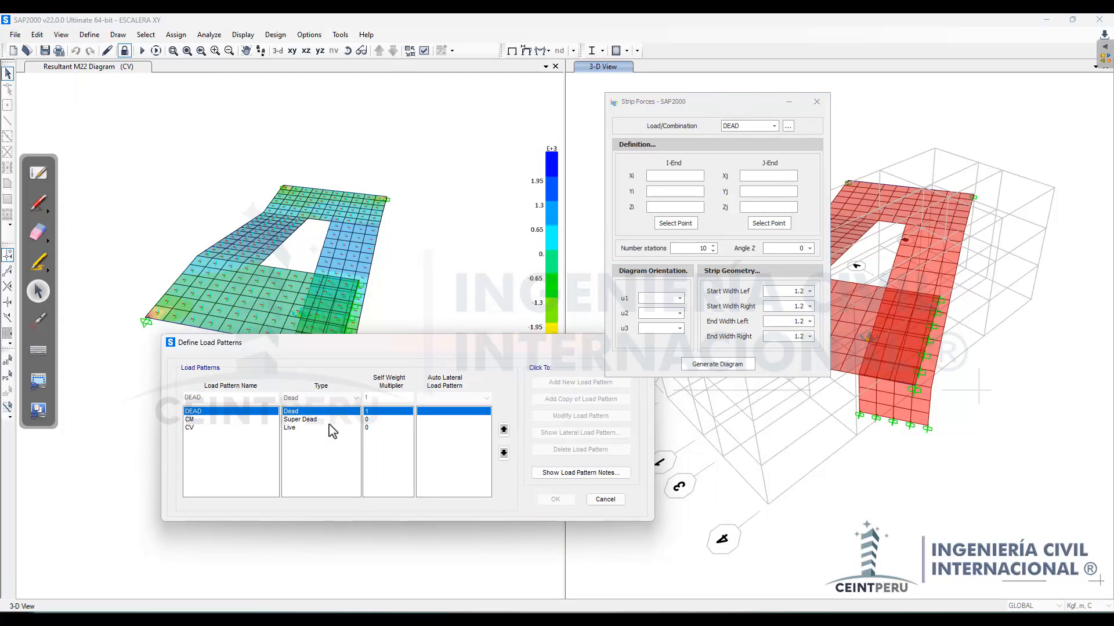
{"action": "left_click_drag", "start_coordinate": [429, 342], "coordinate": [323, 323]}
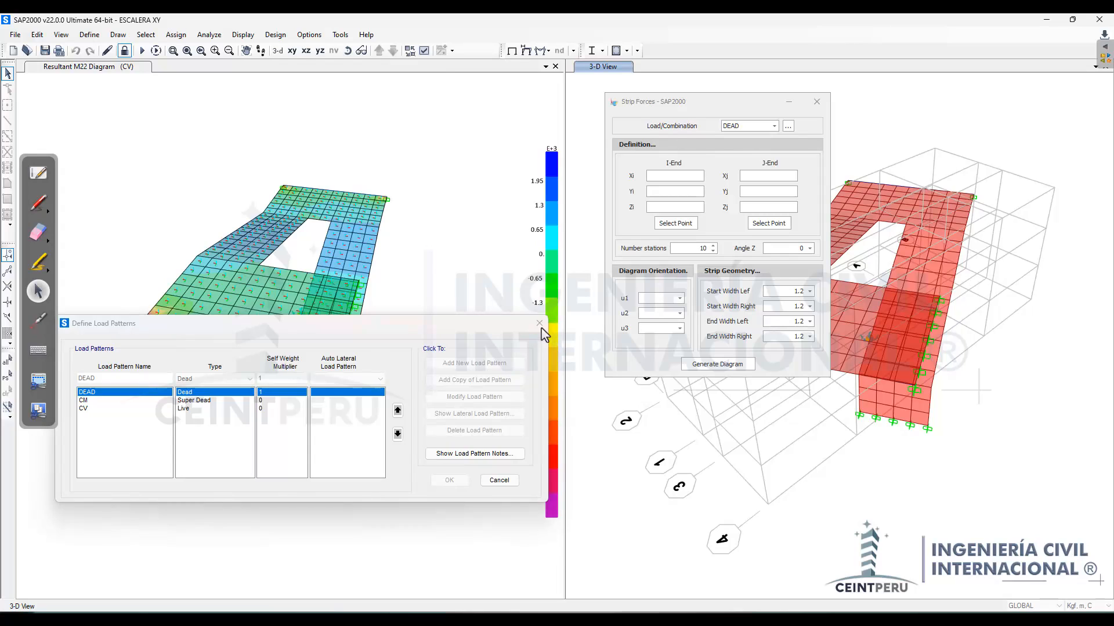
{"action": "left_click", "coordinate": [540, 323]}
Step: Set the load combination for the strip forces to 1.4CM + 1.7CM
{"action": "left_click_drag", "start_coordinate": [712, 105], "coordinate": [727, 138]}
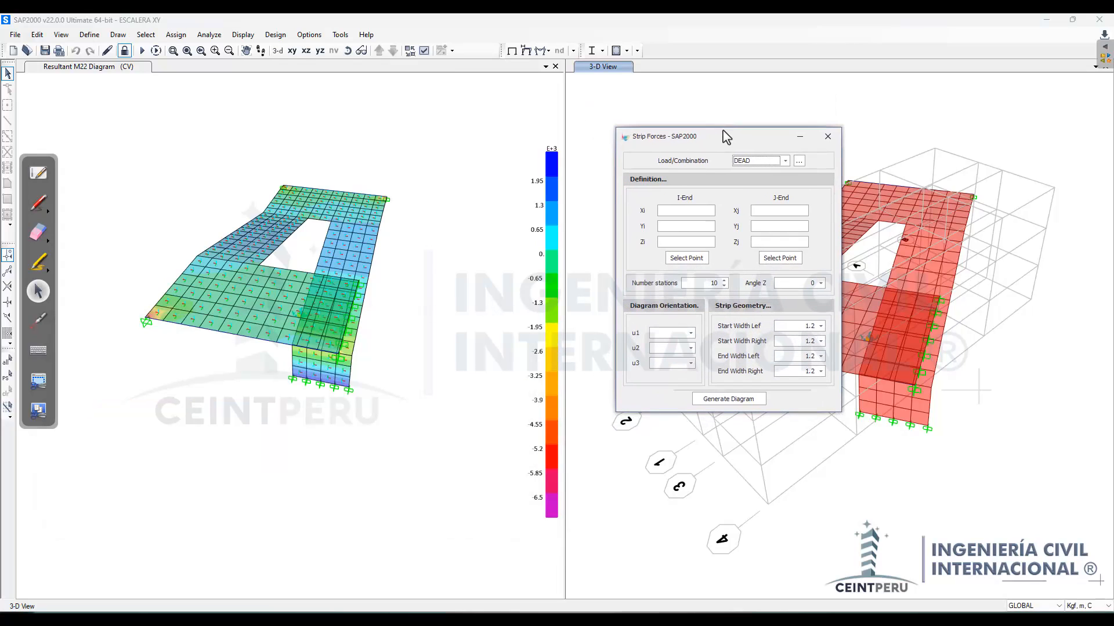
{"action": "left_click", "coordinate": [757, 165]}
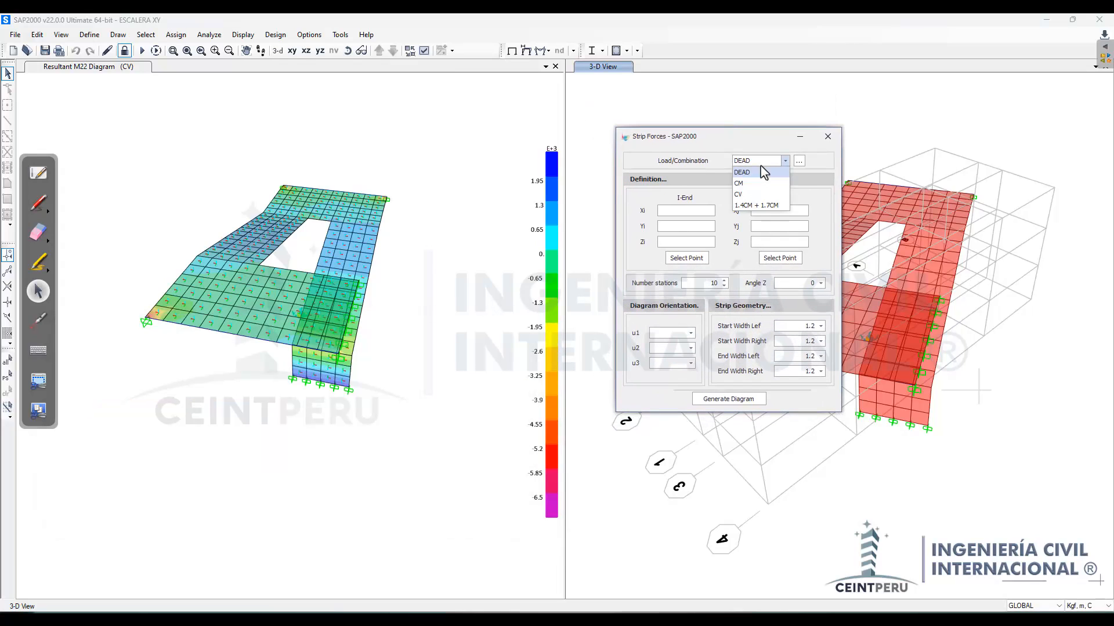
{"action": "left_click", "coordinate": [752, 206]}
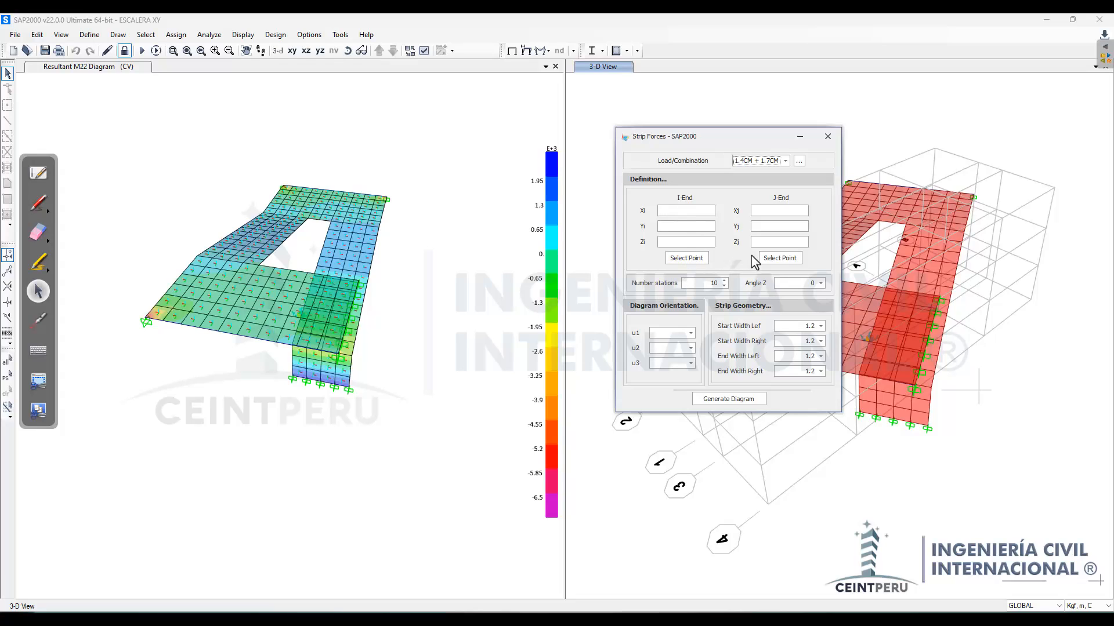
Step: Replace the M22 resultant diagram with the undeformed shape and bring the lower stair flight into clear view
{"action": "left_click", "coordinate": [678, 256]}
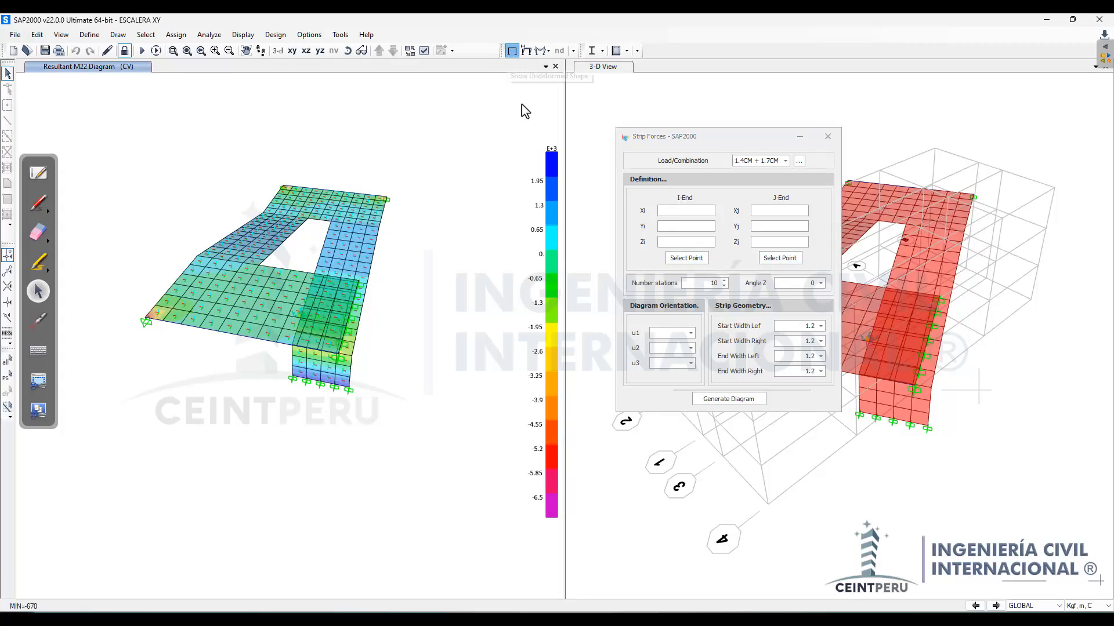
{"action": "left_click_drag", "start_coordinate": [457, 186], "coordinate": [423, 295]}
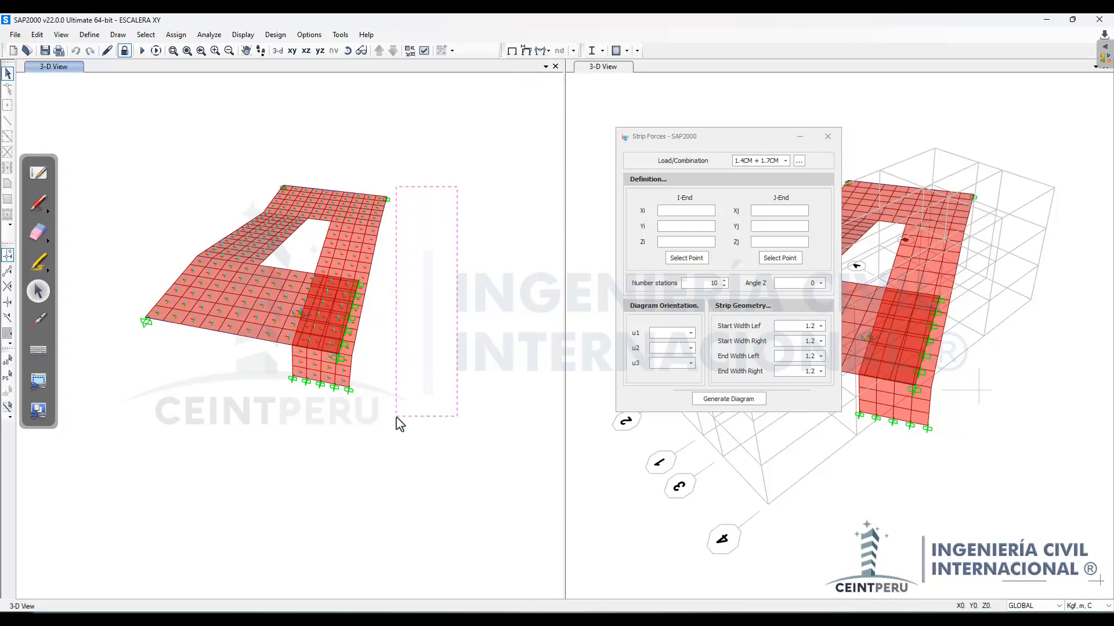
{"action": "left_click_drag", "start_coordinate": [400, 425], "coordinate": [400, 425]}
{"action": "middle_click_drag", "start_coordinate": [397, 373], "coordinate": [361, 290], "text": "shift"}
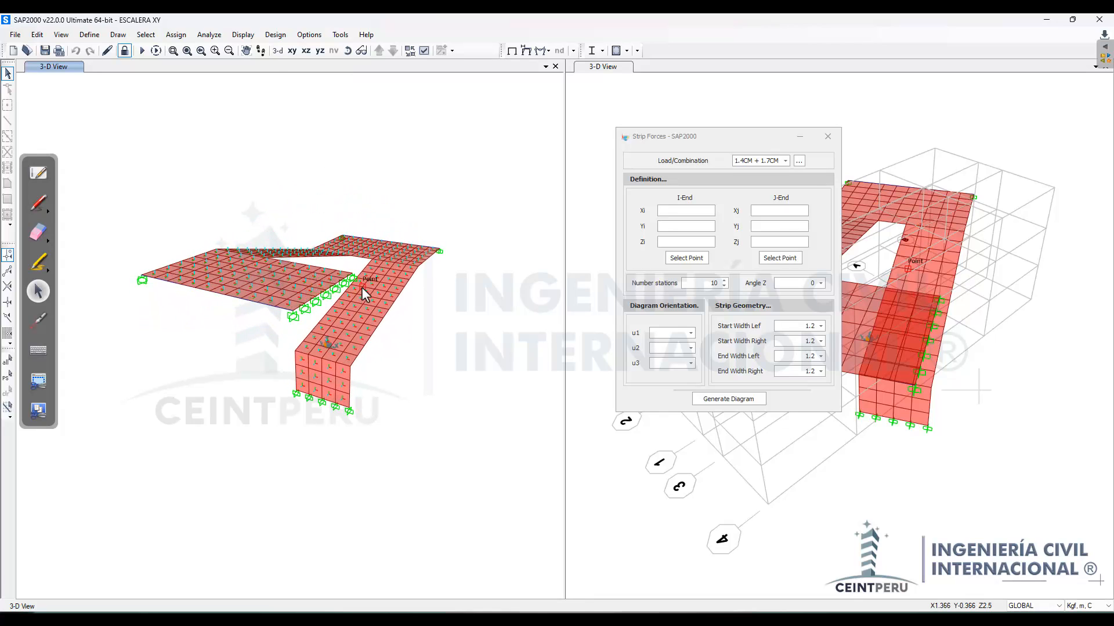
{"action": "scroll", "coordinate": [361, 287], "scroll_direction": "up", "scroll_amount": 2}
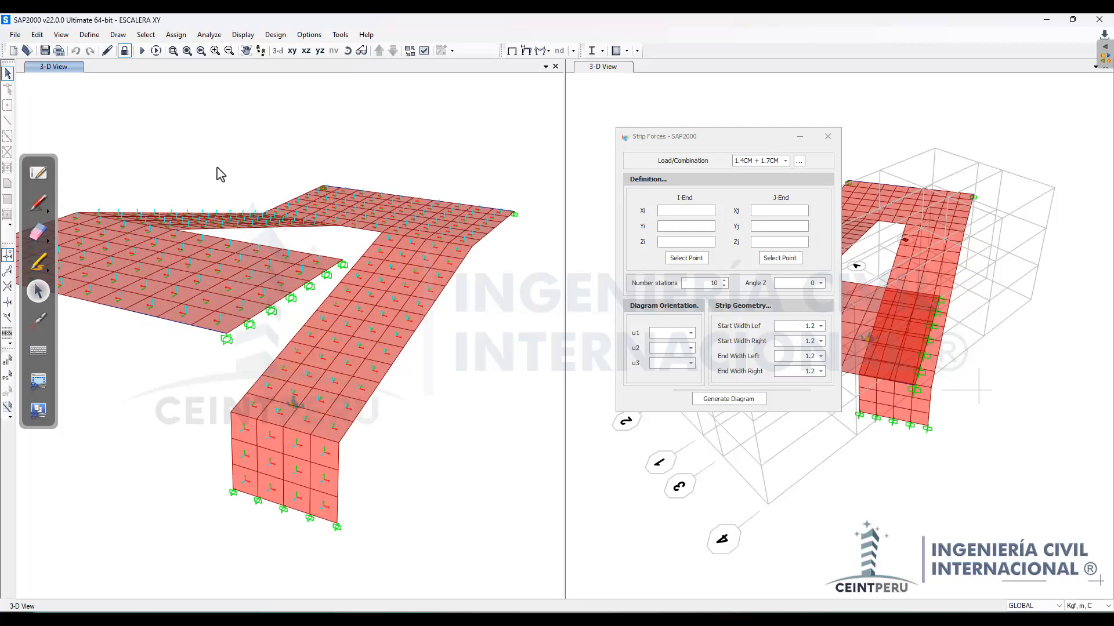
Step: Mark the lower stair flight's centreline with the annotation pen and erase the marking
{"action": "left_click", "coordinate": [38, 203]}
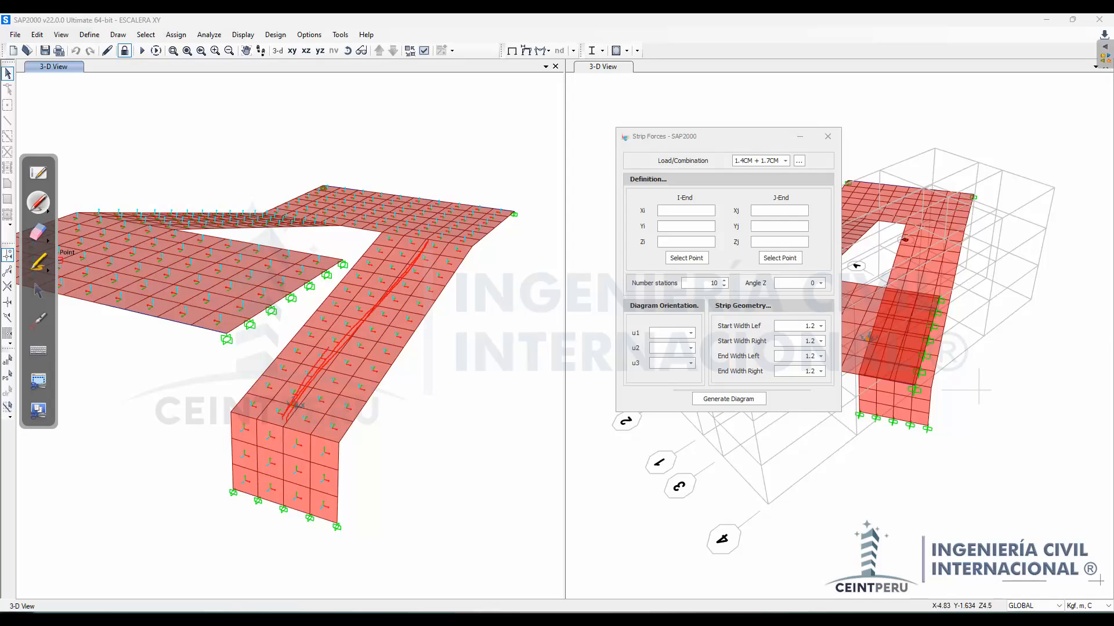
{"action": "left_click", "coordinate": [38, 232]}
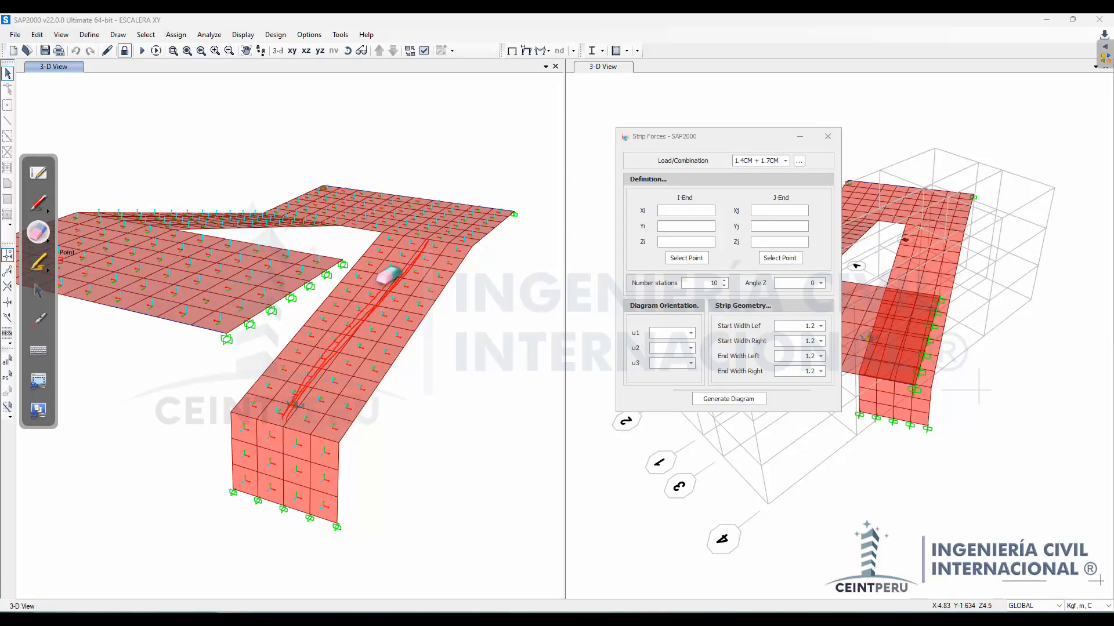
{"action": "left_click_drag", "start_coordinate": [406, 261], "coordinate": [261, 447]}
{"action": "left_click", "coordinate": [38, 291]}
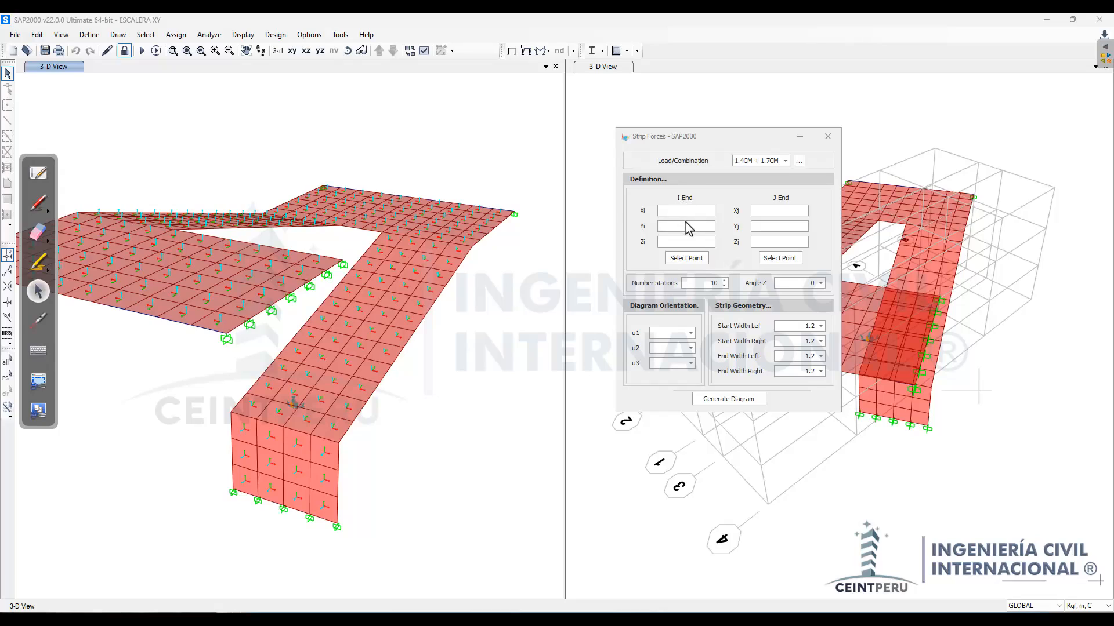
Step: Define the strip by picking its I-End at the middle joint of the flight's lower edge and its J-End at the middle joint of its upper edge
{"action": "left_click", "coordinate": [684, 212]}
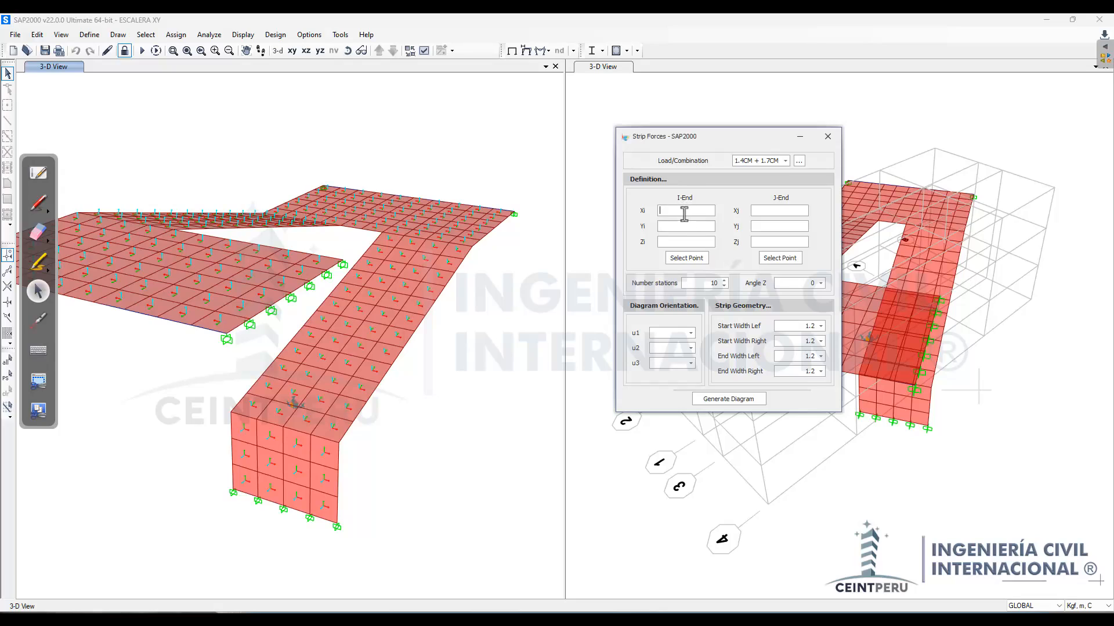
{"action": "left_click", "coordinate": [688, 260]}
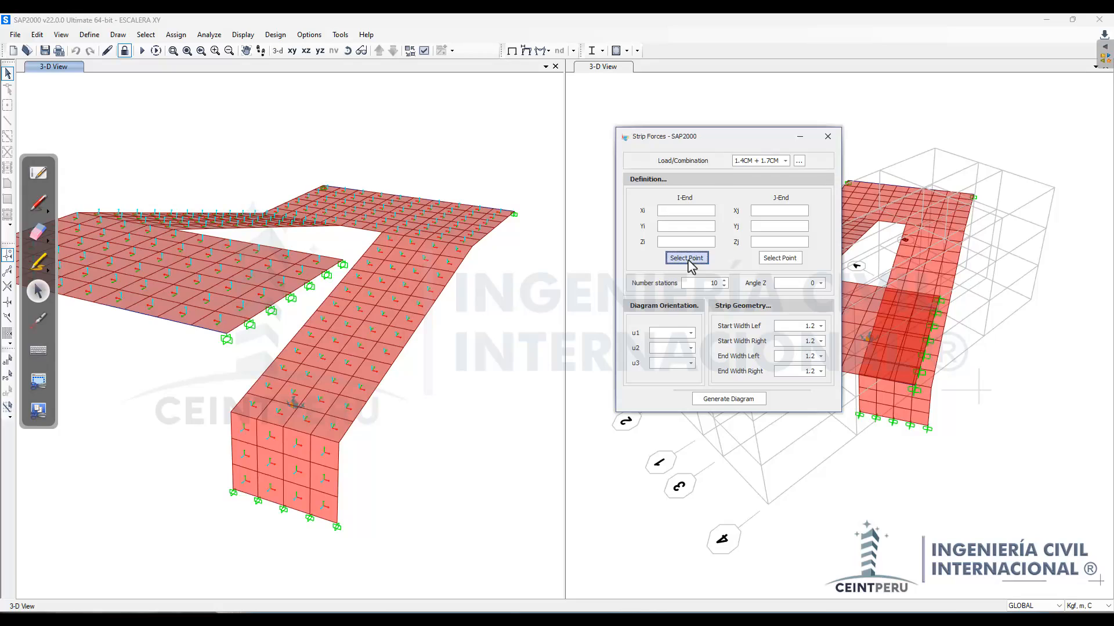
{"action": "left_click", "coordinate": [284, 429]}
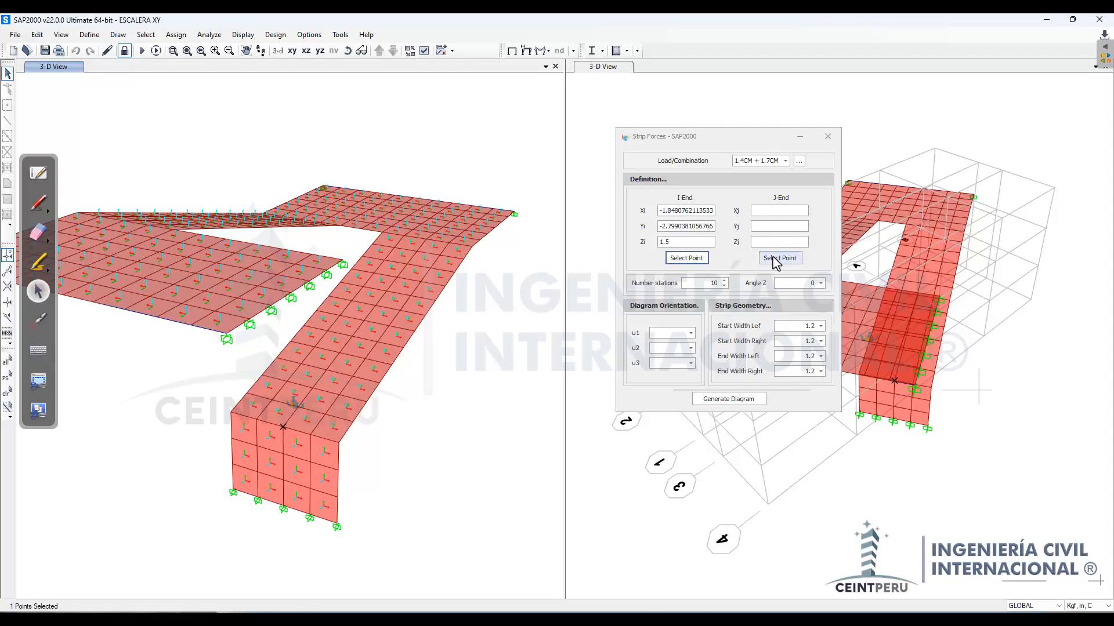
{"action": "left_click", "coordinate": [776, 260]}
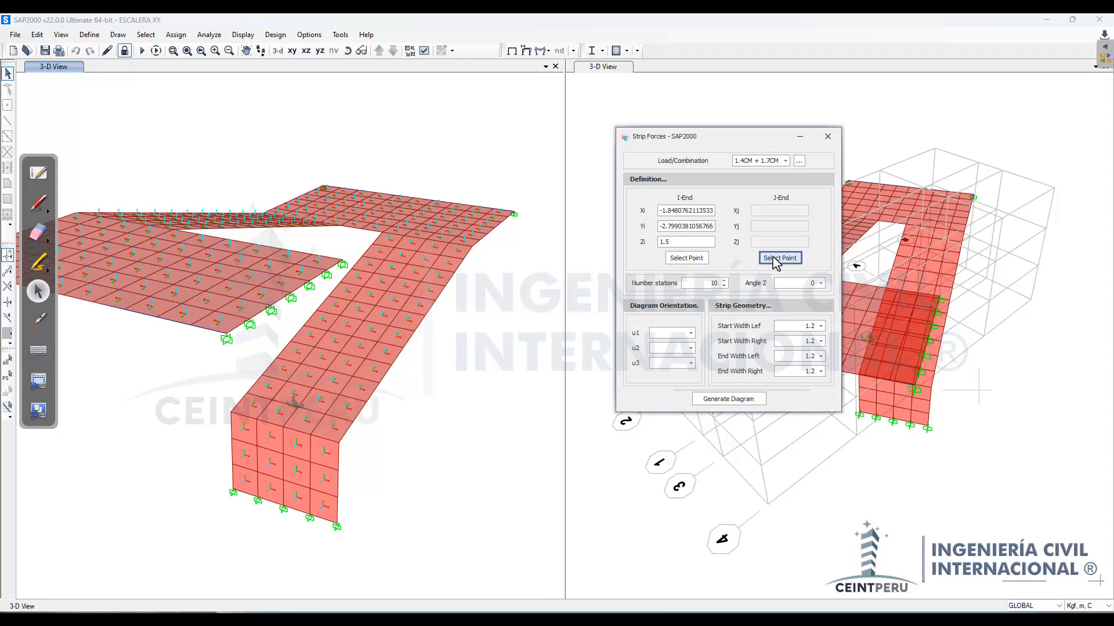
{"action": "left_click", "coordinate": [428, 239]}
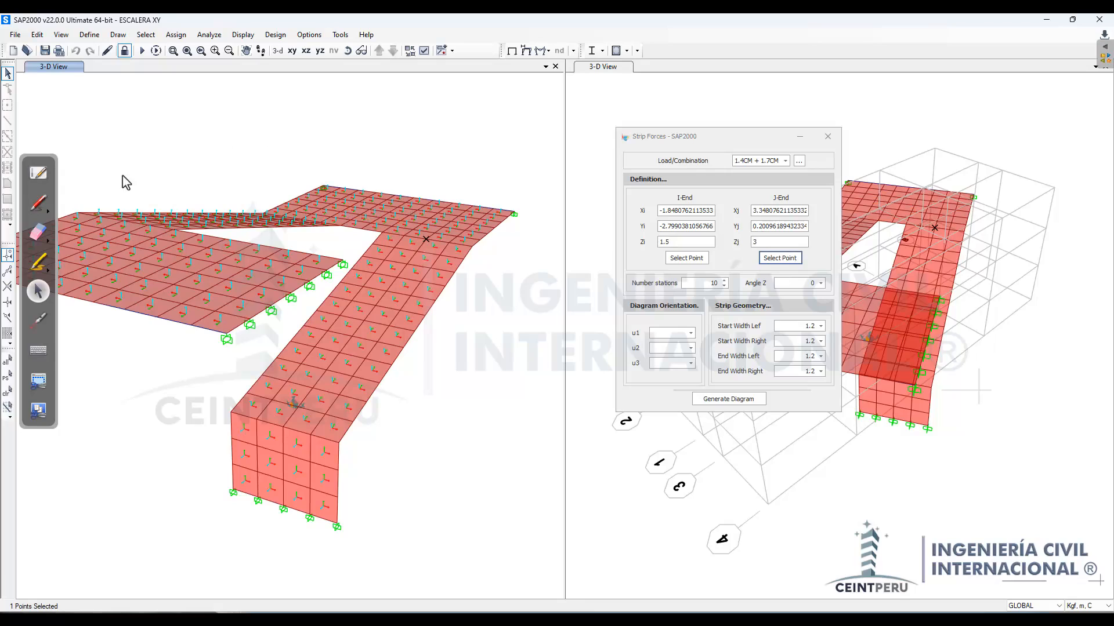
{"action": "left_click", "coordinate": [40, 203]}
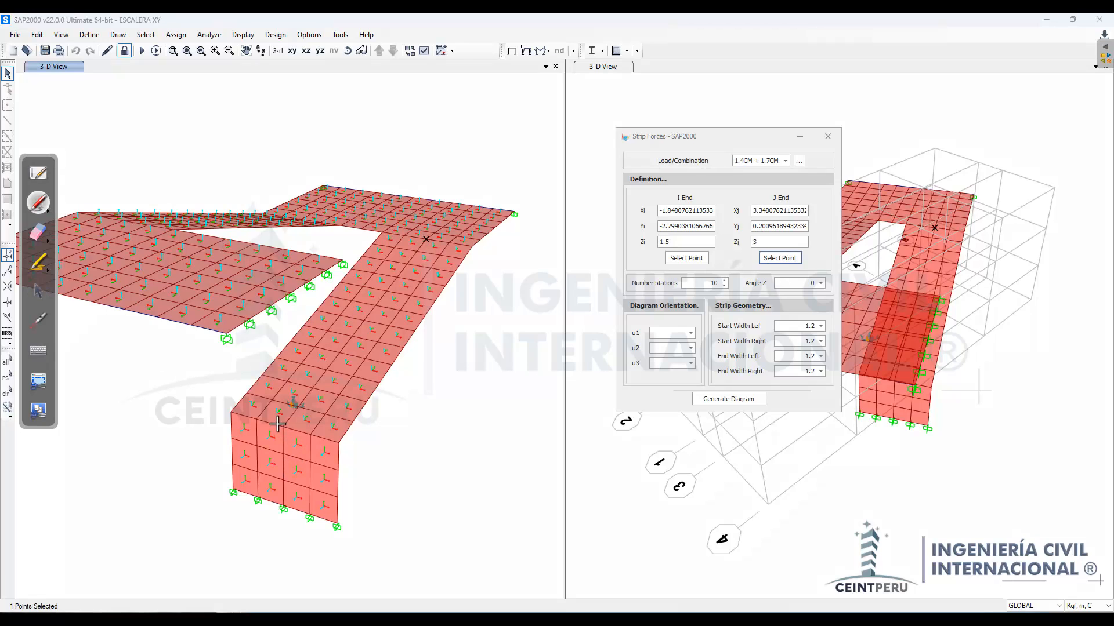
{"action": "left_click", "coordinate": [48, 213]}
{"action": "left_click", "coordinate": [72, 208]}
{"action": "left_click", "coordinate": [38, 233]}
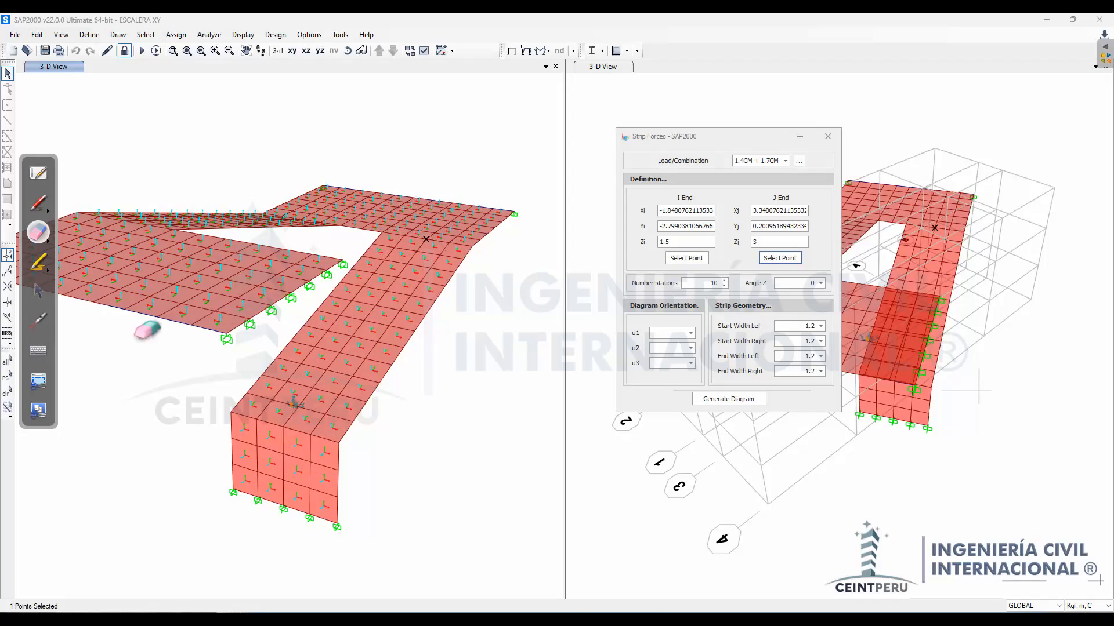
{"action": "left_click", "coordinate": [38, 291]}
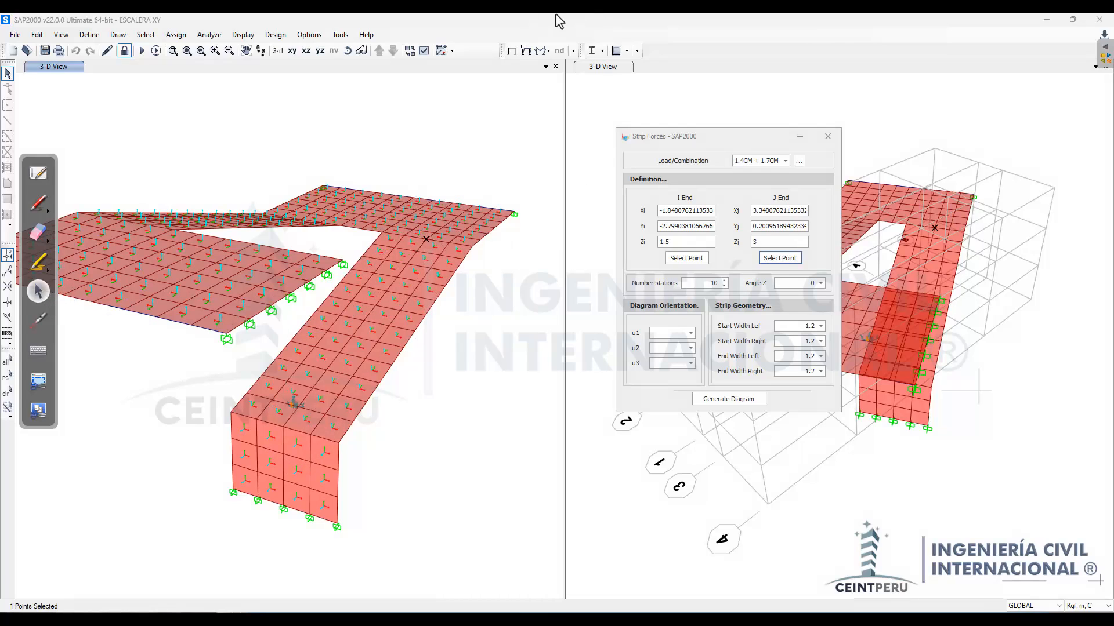
Step: Switch to the Open-Sankoré whiteboard and draw the lower stair flight's centreline with end dots and a direction arrow
{"action": "left_click", "coordinate": [44, 181]}
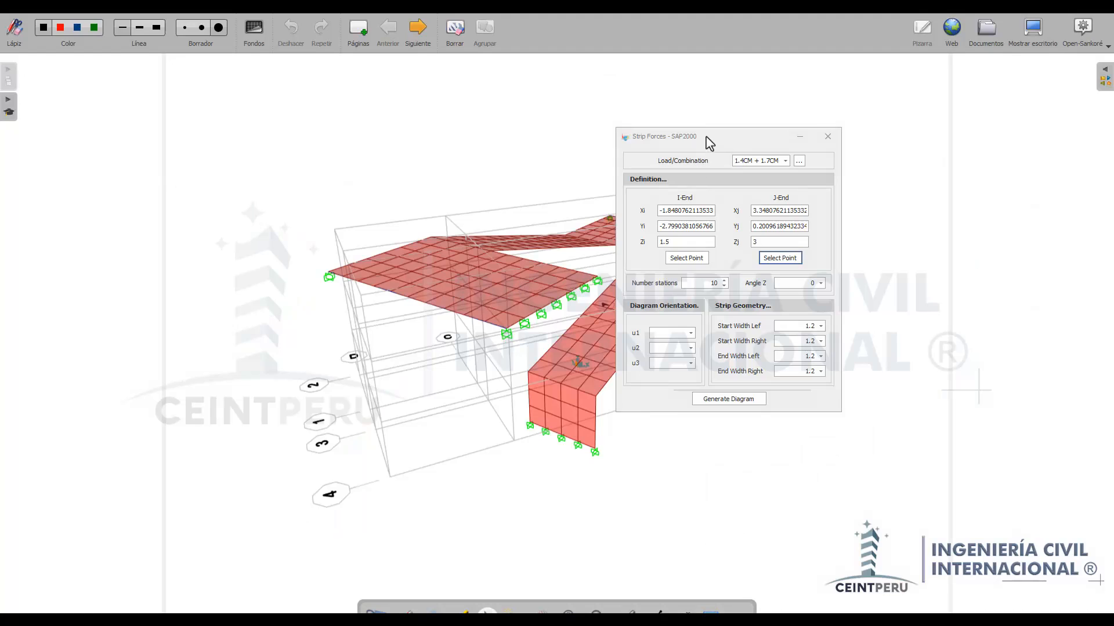
{"action": "left_click_drag", "start_coordinate": [709, 142], "coordinate": [115, 242]}
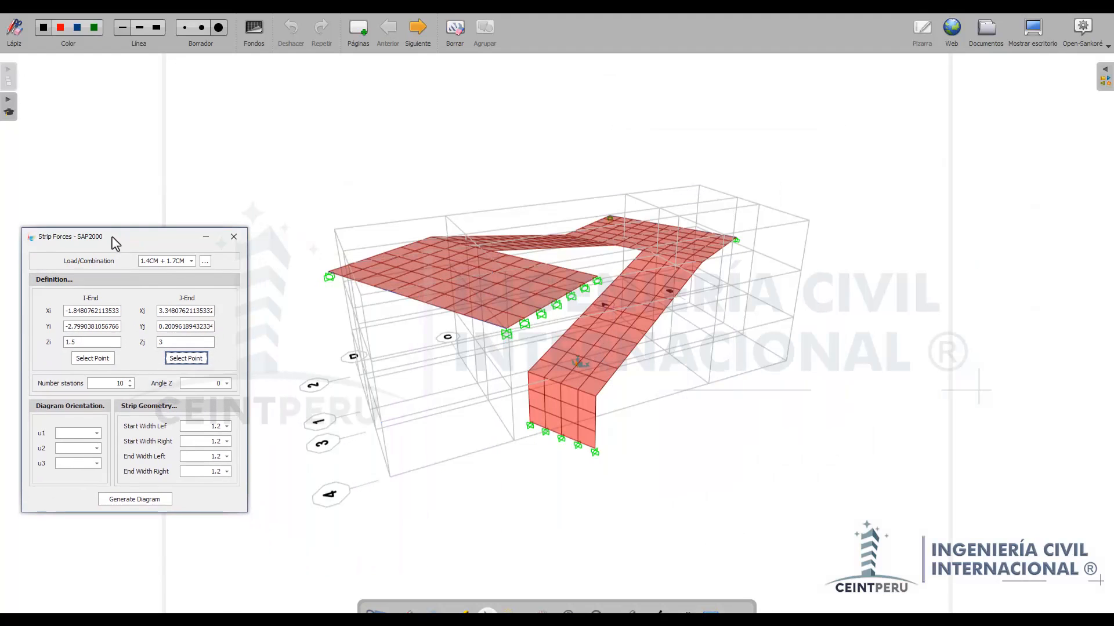
{"action": "left_click", "coordinate": [430, 607]}
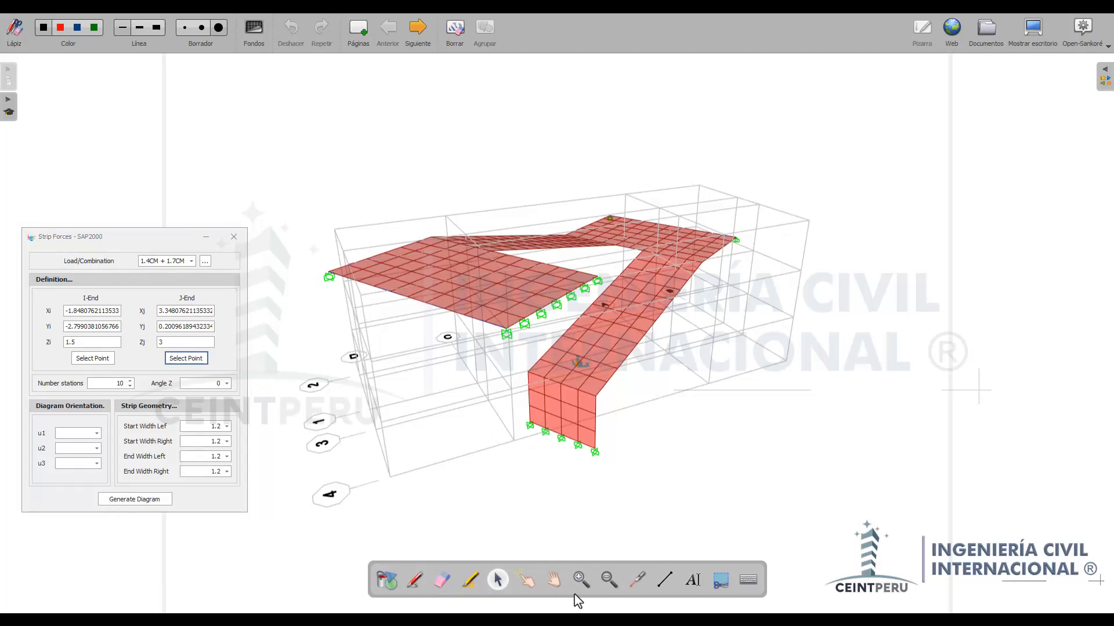
{"action": "left_click", "coordinate": [665, 580]}
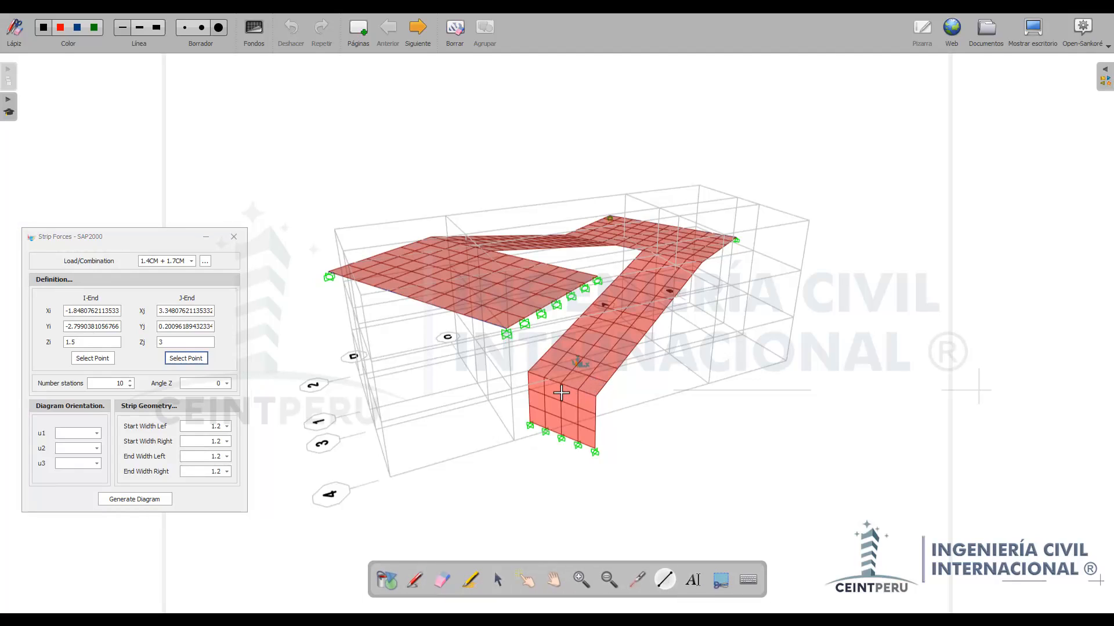
{"action": "left_click_drag", "start_coordinate": [636, 307], "coordinate": [675, 257]}
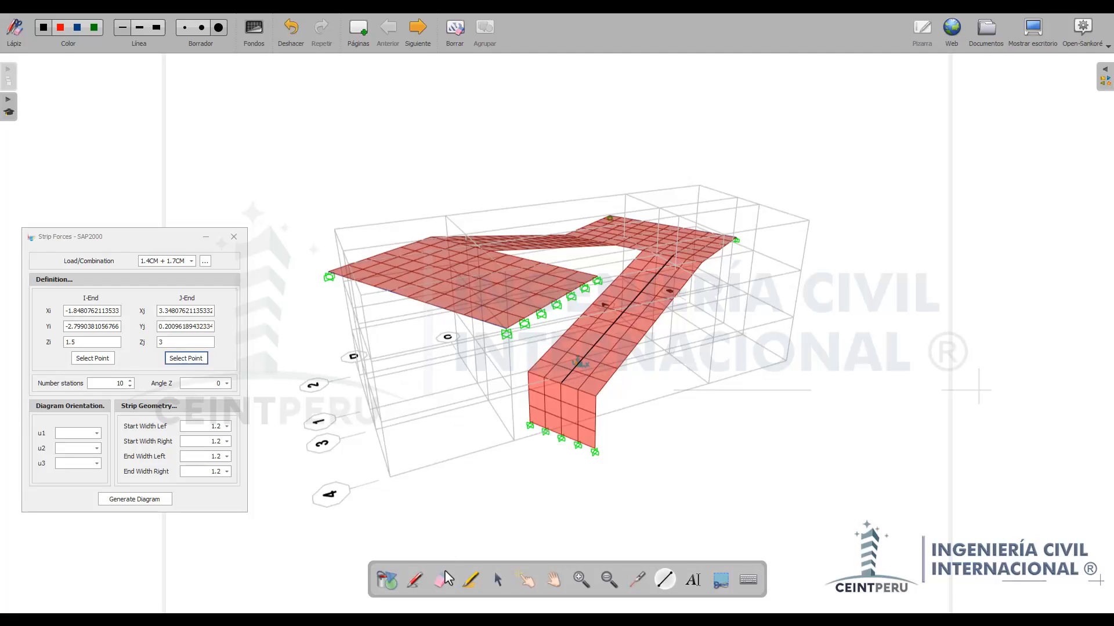
{"action": "left_click", "coordinate": [414, 579]}
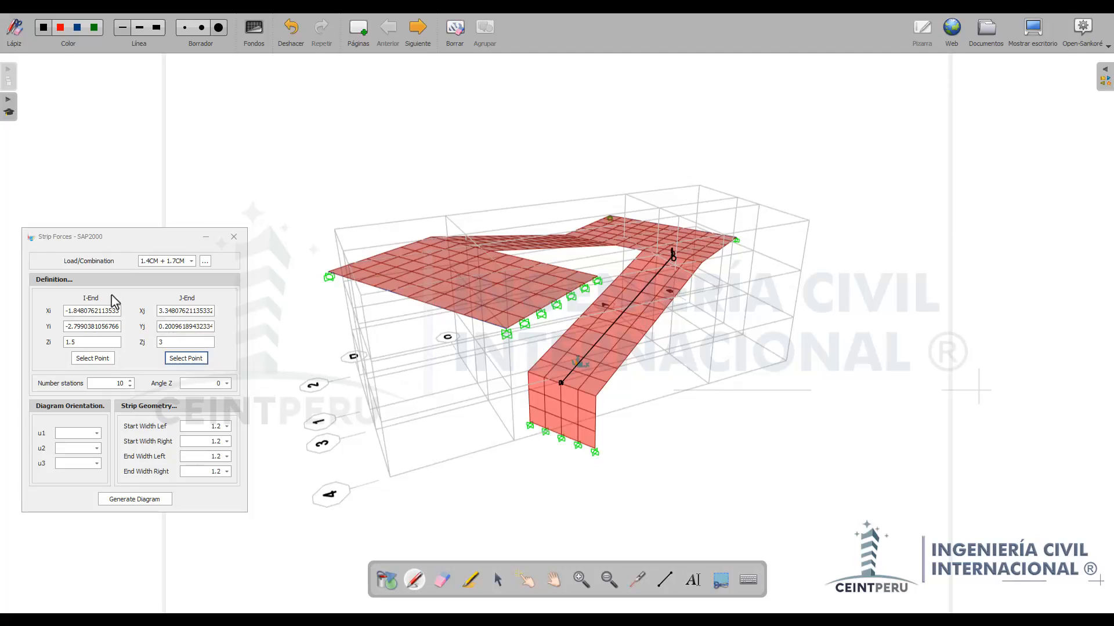
{"action": "left_click_drag", "start_coordinate": [115, 239], "coordinate": [156, 240]}
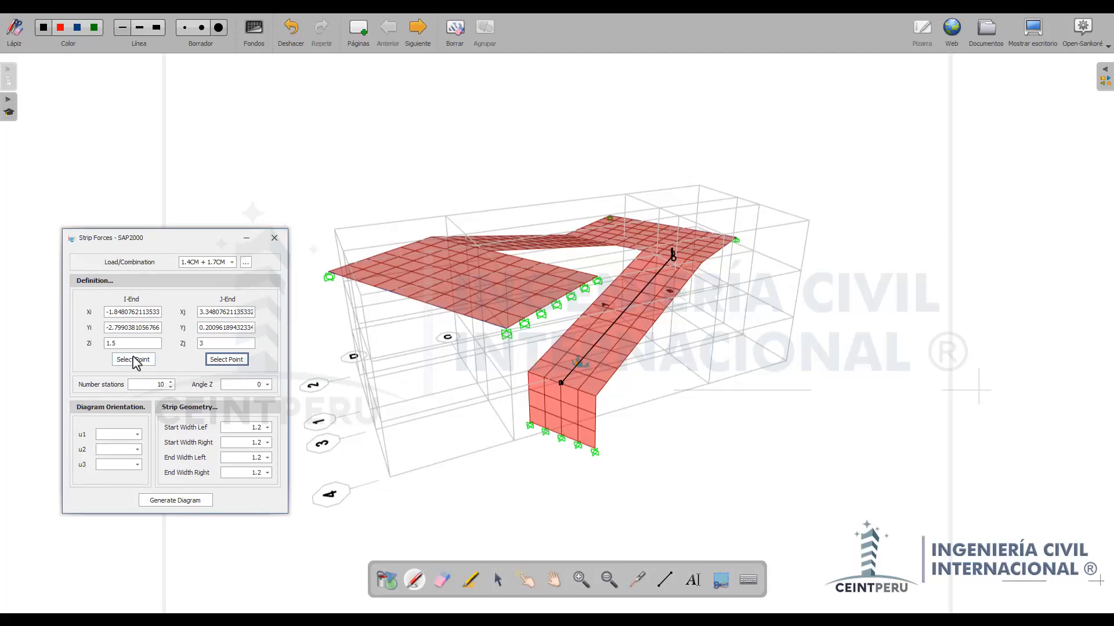
{"action": "left_click_drag", "start_coordinate": [139, 385], "coordinate": [170, 385]}
{"action": "left_click", "coordinate": [413, 580]}
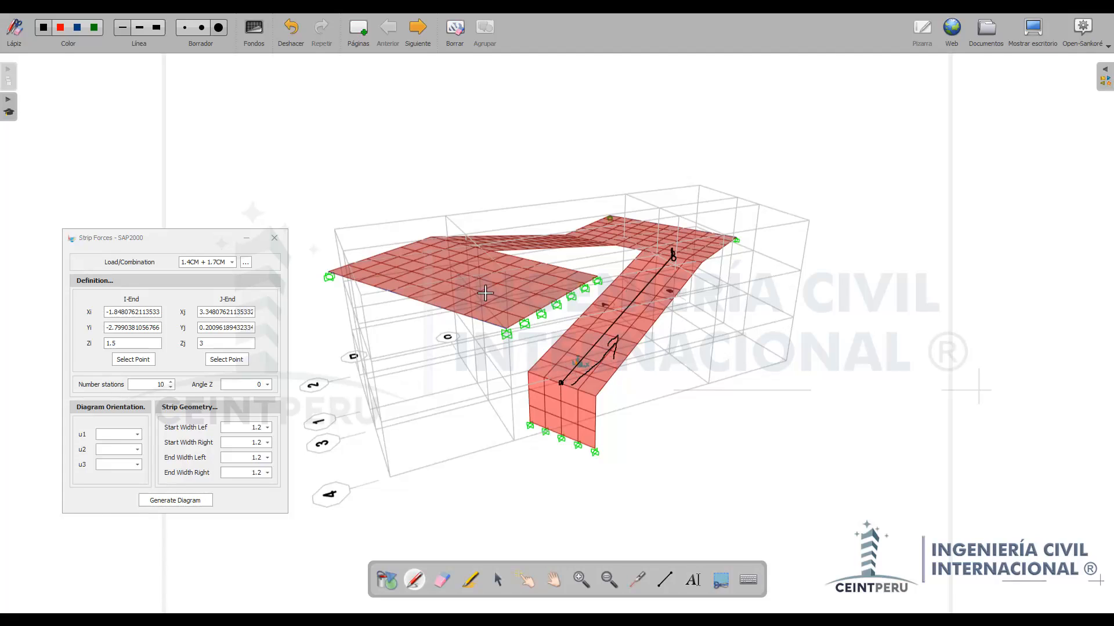
Step: Set the number of stations for the strip to 12
{"action": "left_click", "coordinate": [146, 344]}
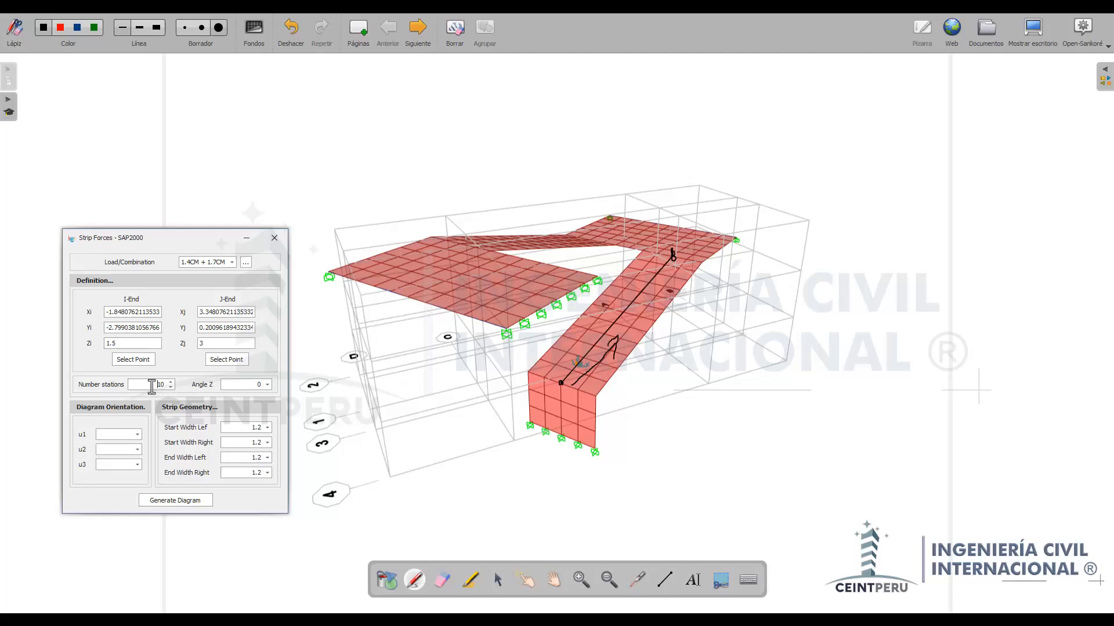
{"action": "left_click_drag", "start_coordinate": [150, 387], "coordinate": [168, 388]}
{"action": "left_click_drag", "start_coordinate": [159, 239], "coordinate": [145, 226]}
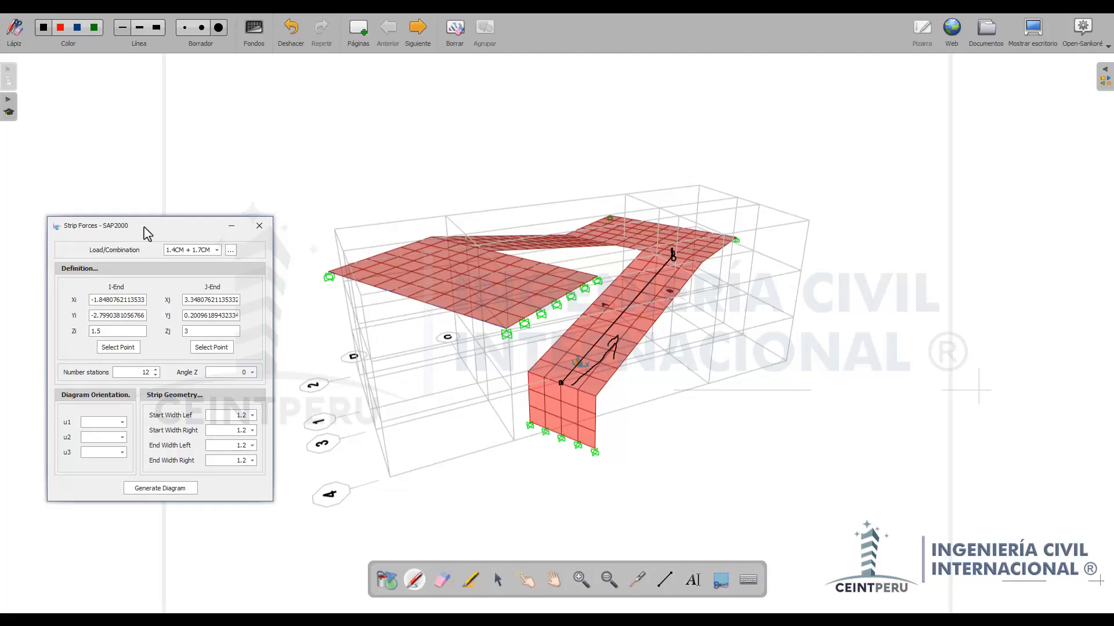
{"action": "double_click", "coordinate": [145, 372]}
Step: Sketch the force diagram and the strip outline over the lower flight on the whiteboard, and return to SAP2000
{"action": "left_click", "coordinate": [415, 581]}
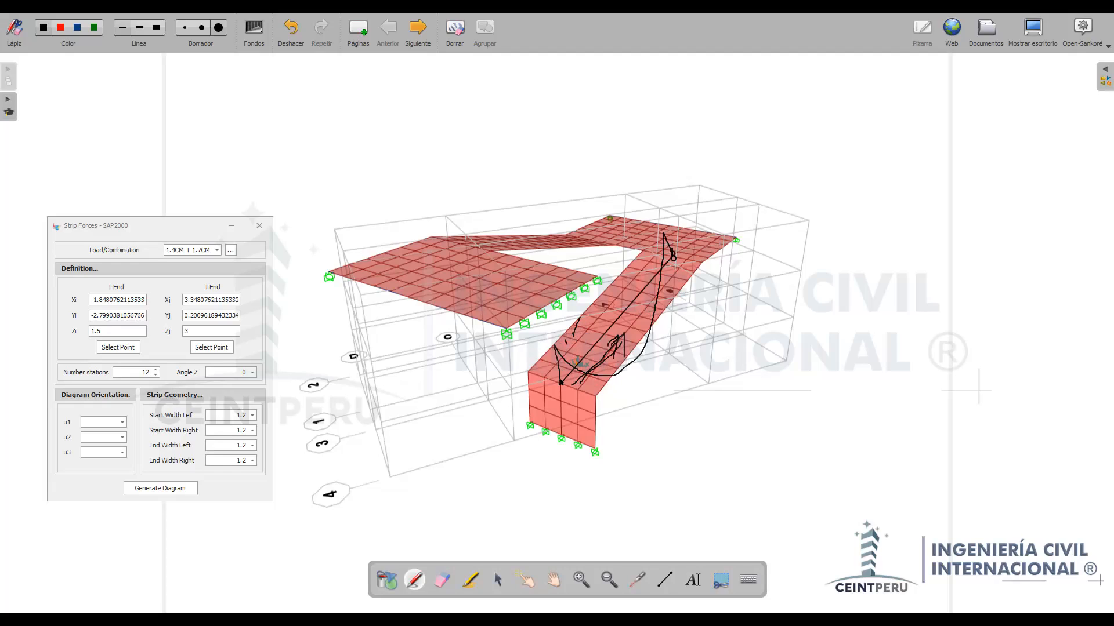
{"action": "left_click_drag", "start_coordinate": [560, 382], "coordinate": [660, 268]}
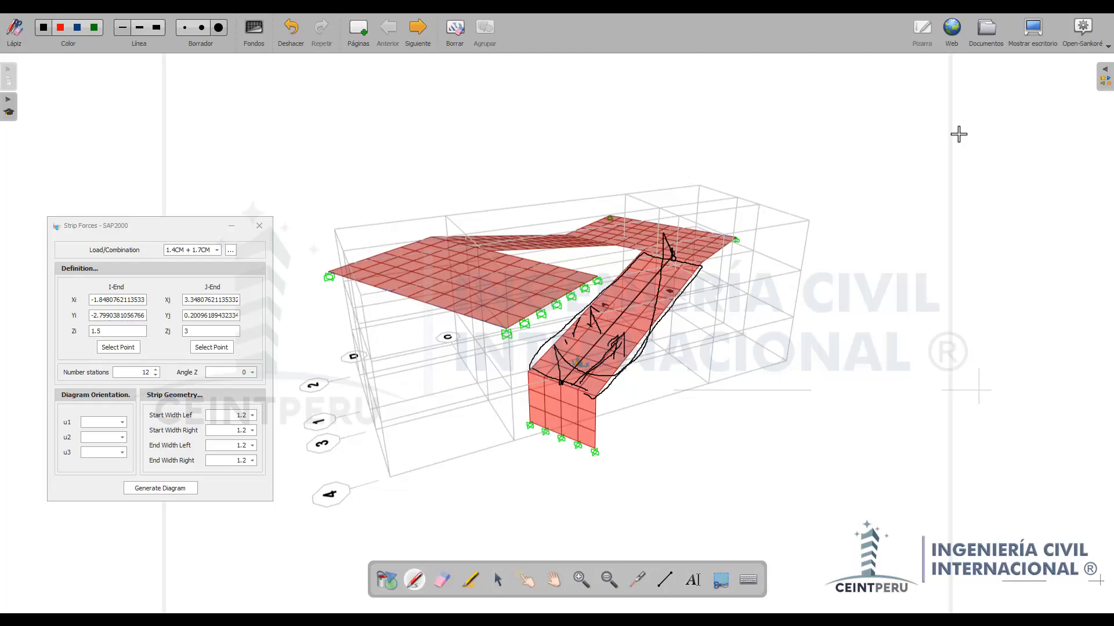
{"action": "left_click", "coordinate": [1032, 33]}
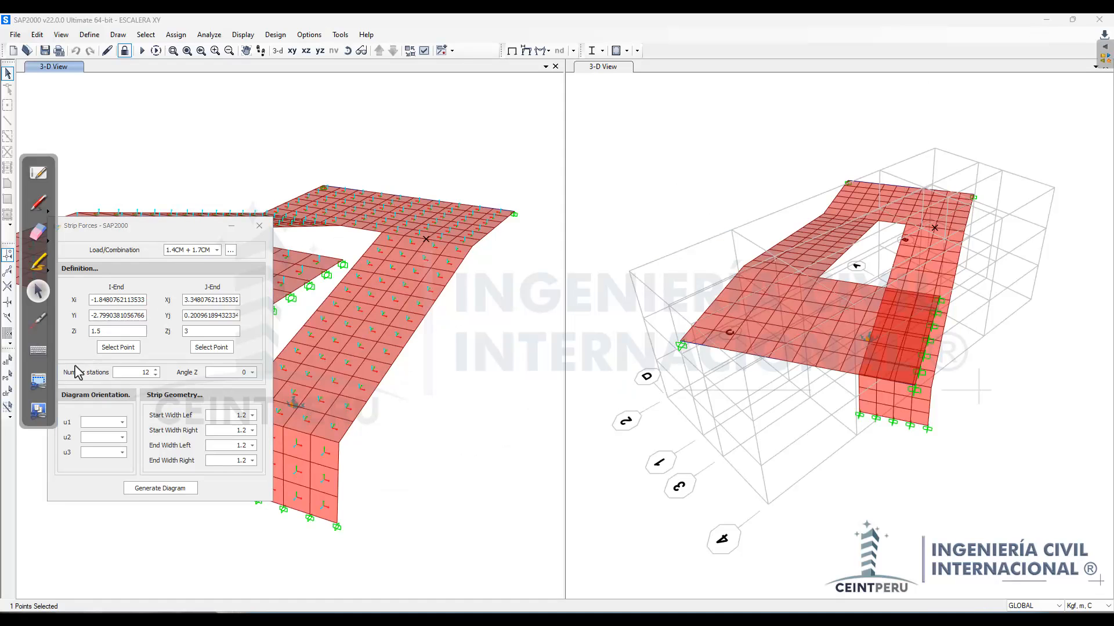
Step: Fill in the diagram orientation vector u1, u2 and u3 by picking a shell element in the lower flight
{"action": "left_click", "coordinate": [94, 422]}
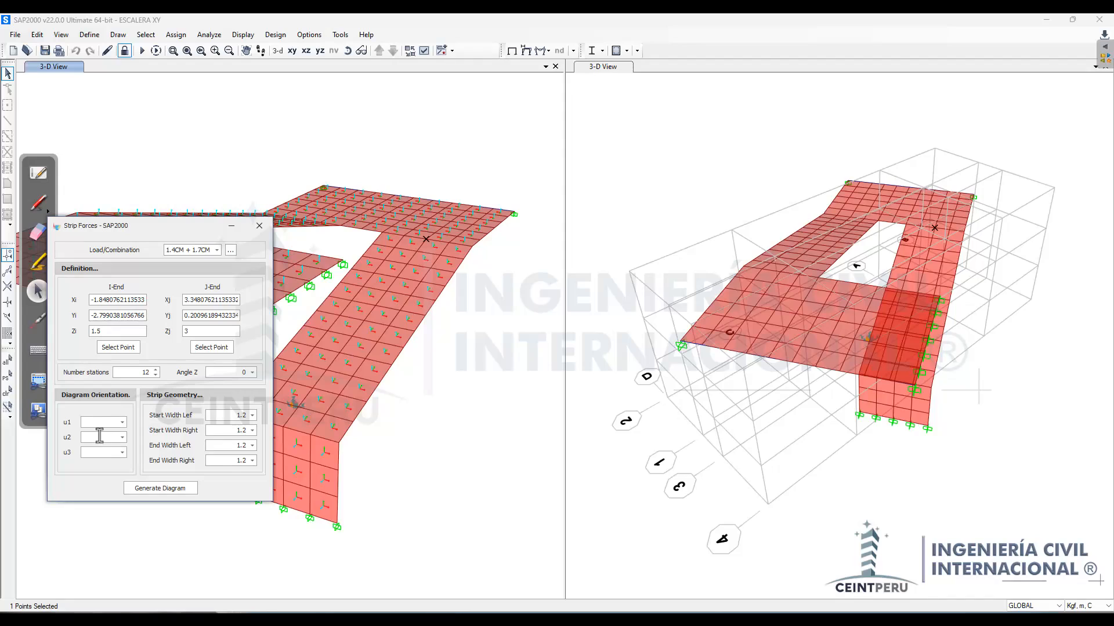
{"action": "left_click", "coordinate": [100, 436]}
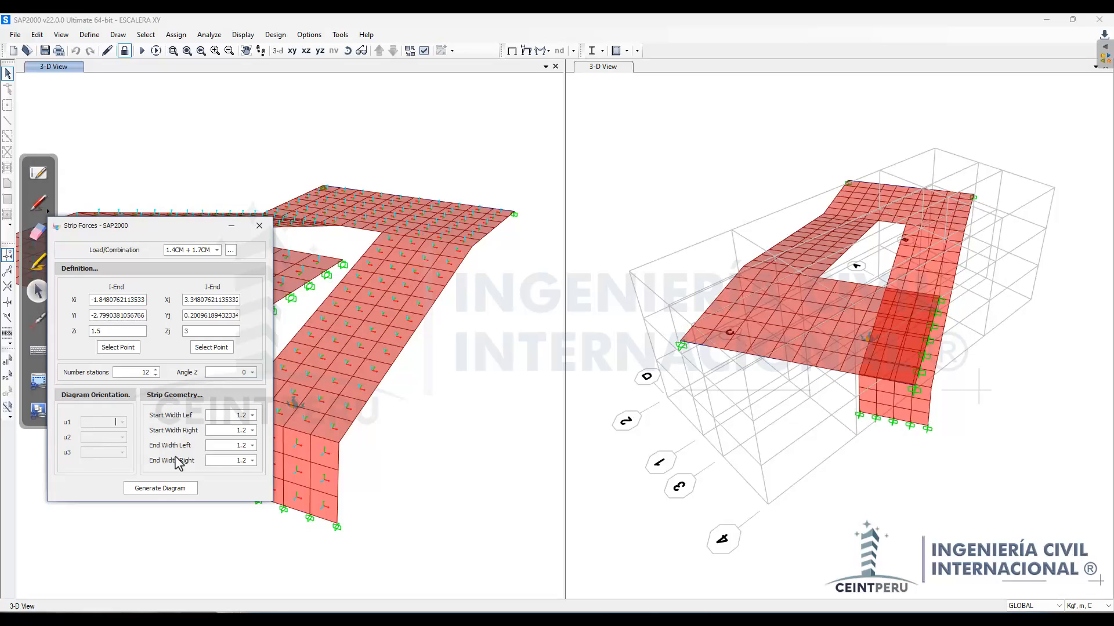
{"action": "scroll", "coordinate": [323, 407], "scroll_direction": "up", "scroll_amount": 2}
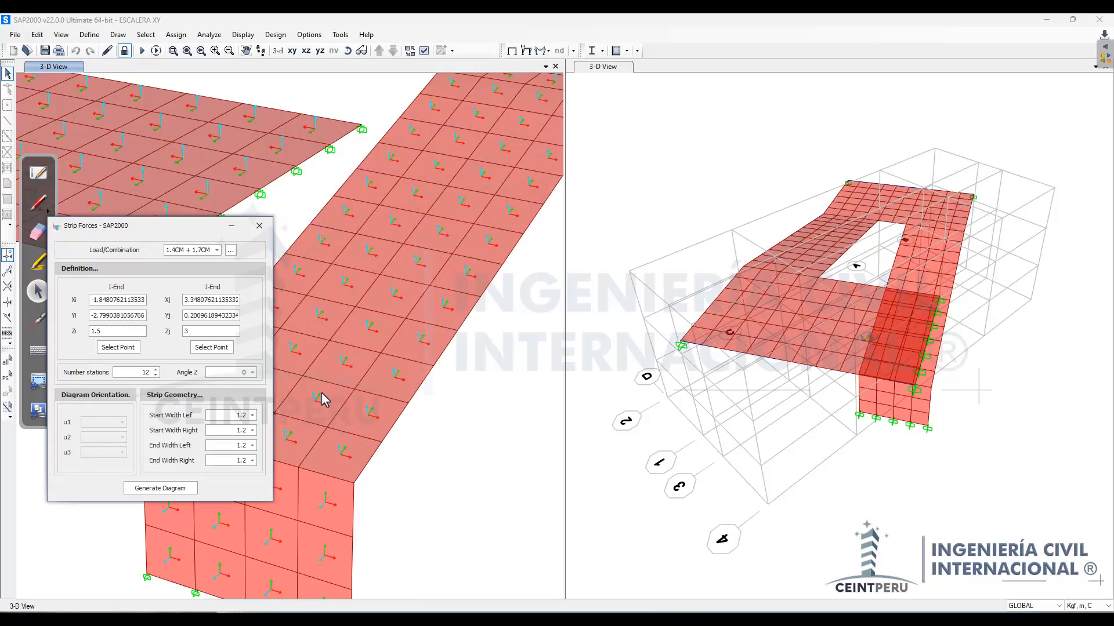
{"action": "scroll", "coordinate": [453, 406], "scroll_direction": "up", "scroll_amount": 1}
{"action": "scroll", "coordinate": [453, 406], "scroll_direction": "down", "scroll_amount": 1}
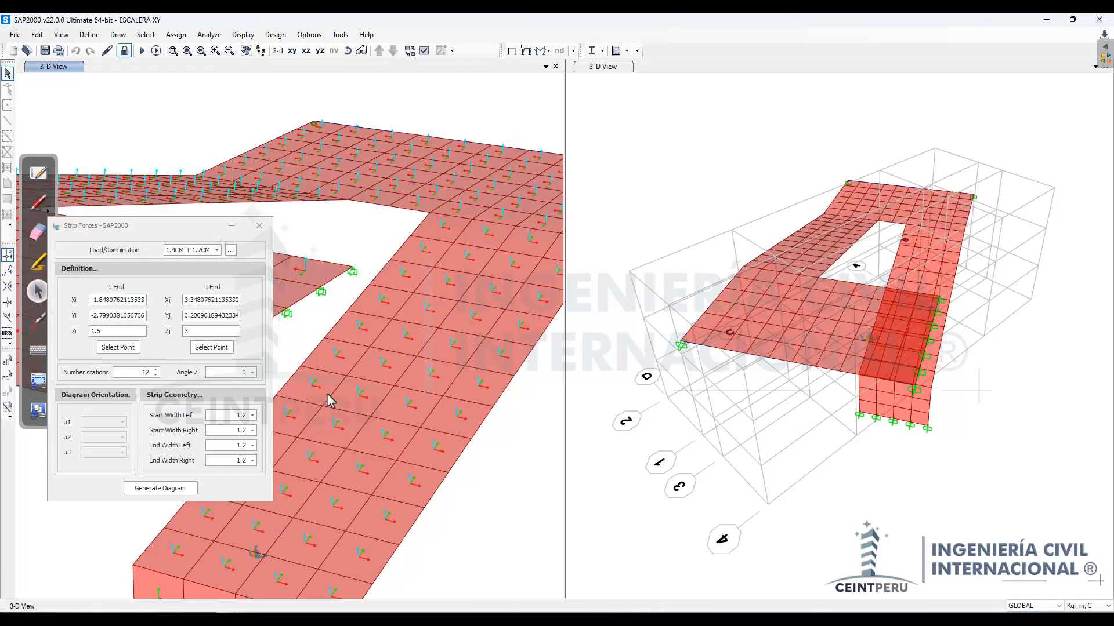
{"action": "left_click", "coordinate": [333, 427]}
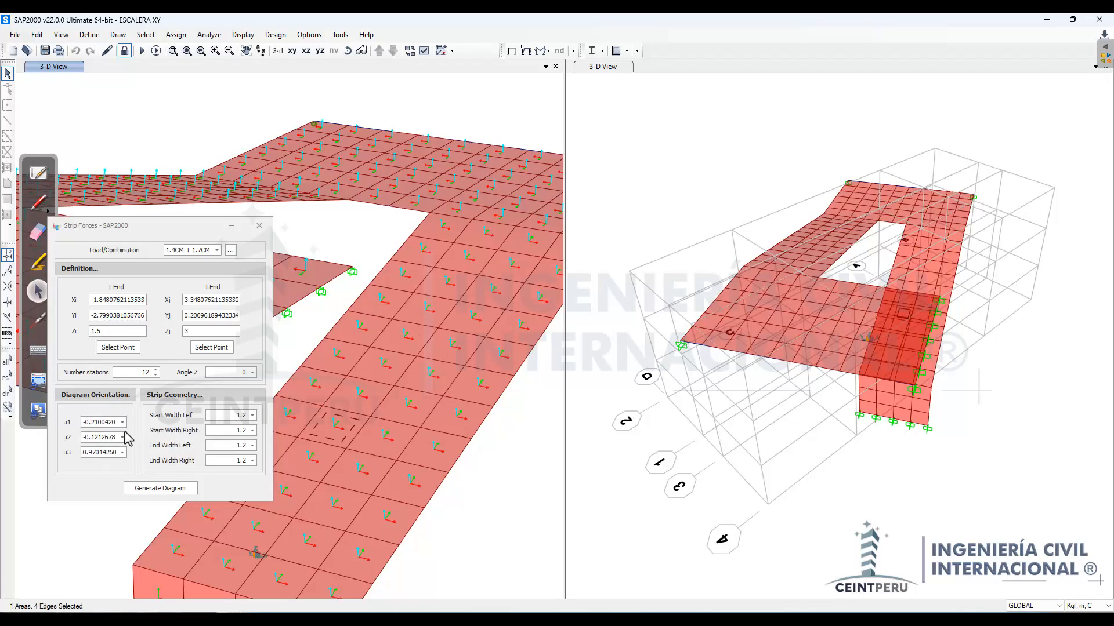
{"action": "scroll", "coordinate": [329, 434], "scroll_direction": "up", "scroll_amount": 5}
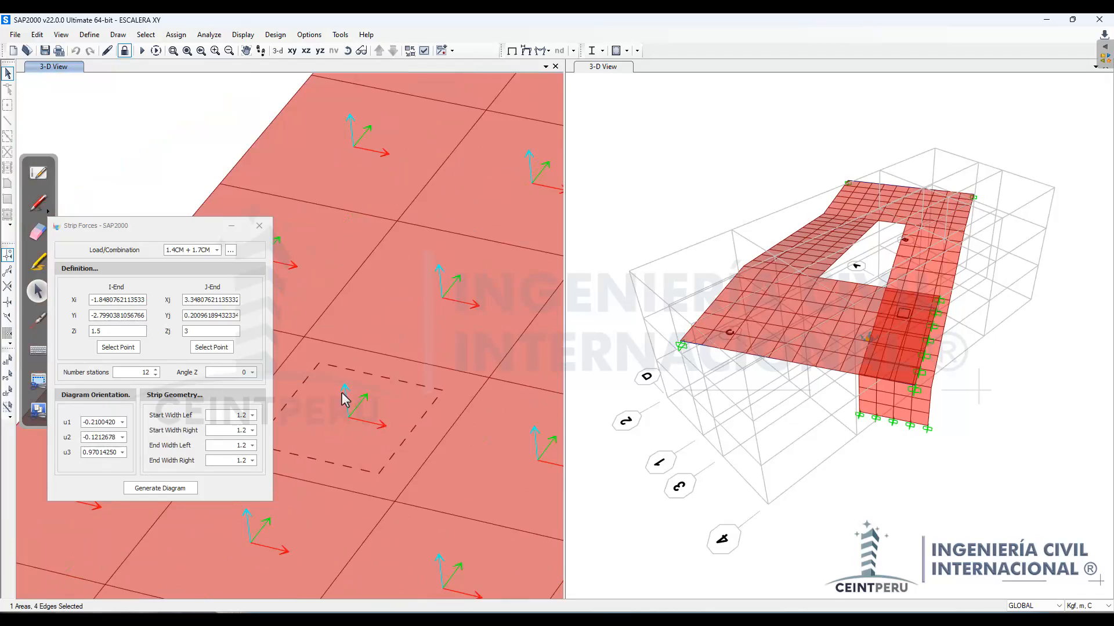
{"action": "scroll", "coordinate": [348, 408], "scroll_direction": "down", "scroll_amount": 5}
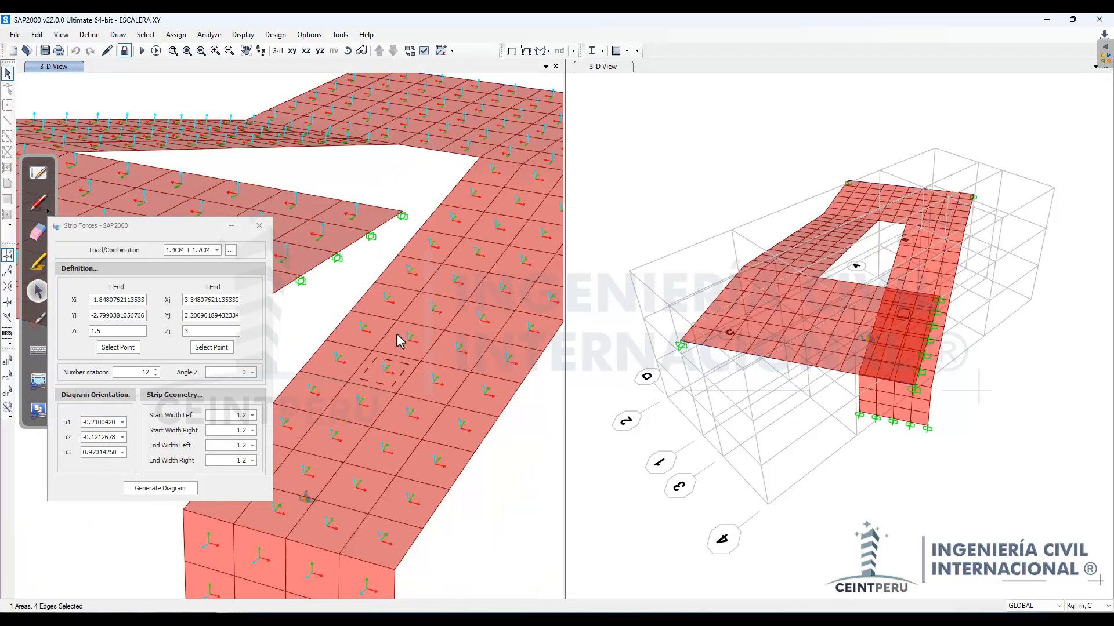
{"action": "scroll", "coordinate": [380, 377], "scroll_direction": "down", "scroll_amount": 3}
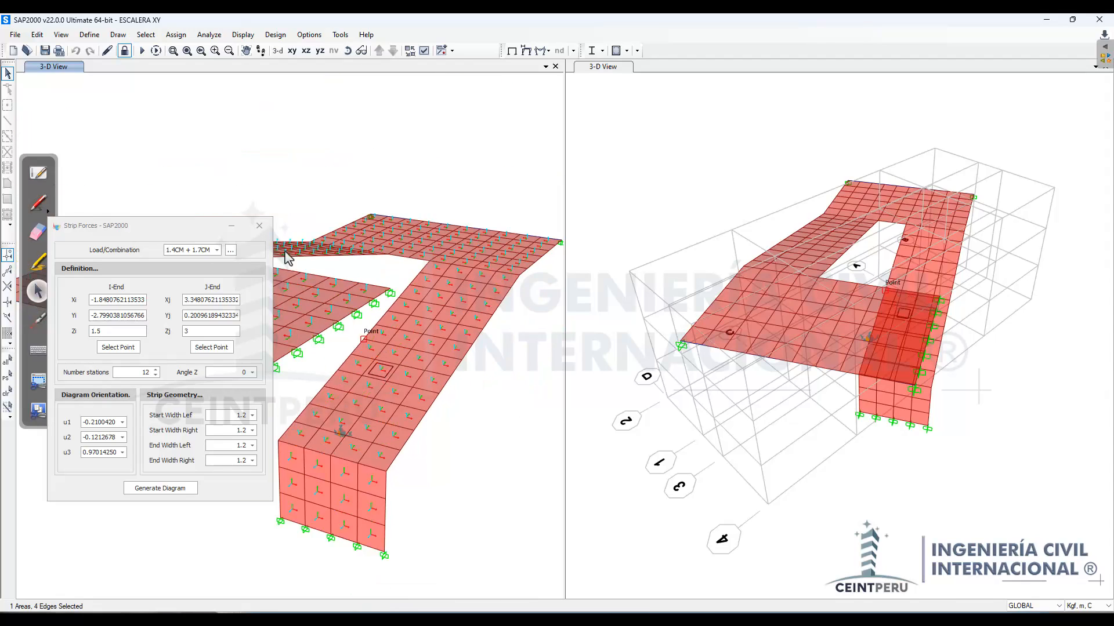
Step: Sketch the expected diagram curve over the lower flight with the annotation pen and erase the sketch
{"action": "left_click", "coordinate": [41, 204]}
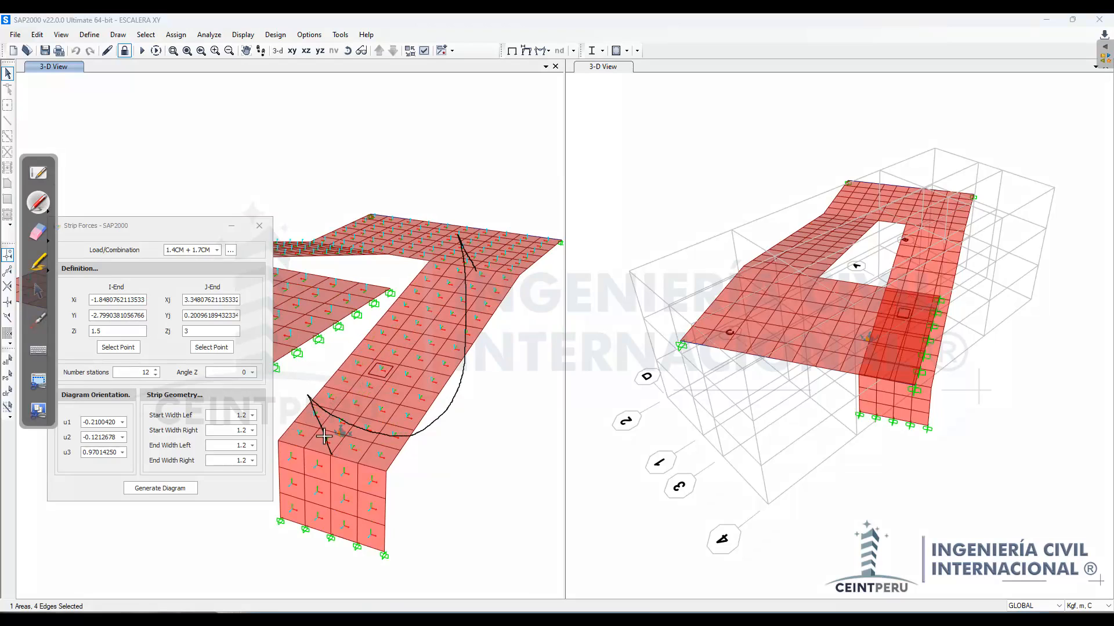
{"action": "left_click", "coordinate": [38, 232]}
{"action": "mouse_move", "coordinate": [313, 406]}
{"action": "left_mouse_down"}
{"action": "mouse_move", "coordinate": [341, 461]}
{"action": "mouse_move", "coordinate": [477, 309]}
{"action": "mouse_move", "coordinate": [475, 231]}
{"action": "left_mouse_up"}
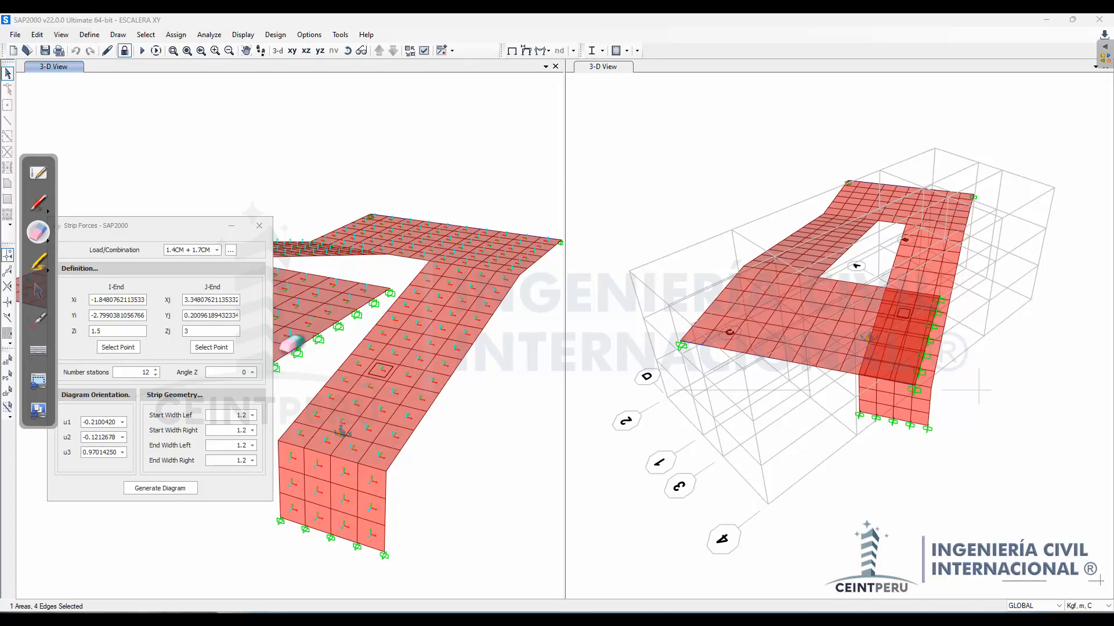
{"action": "left_click", "coordinate": [48, 292]}
{"action": "left_click_drag", "start_coordinate": [140, 229], "coordinate": [690, 226]}
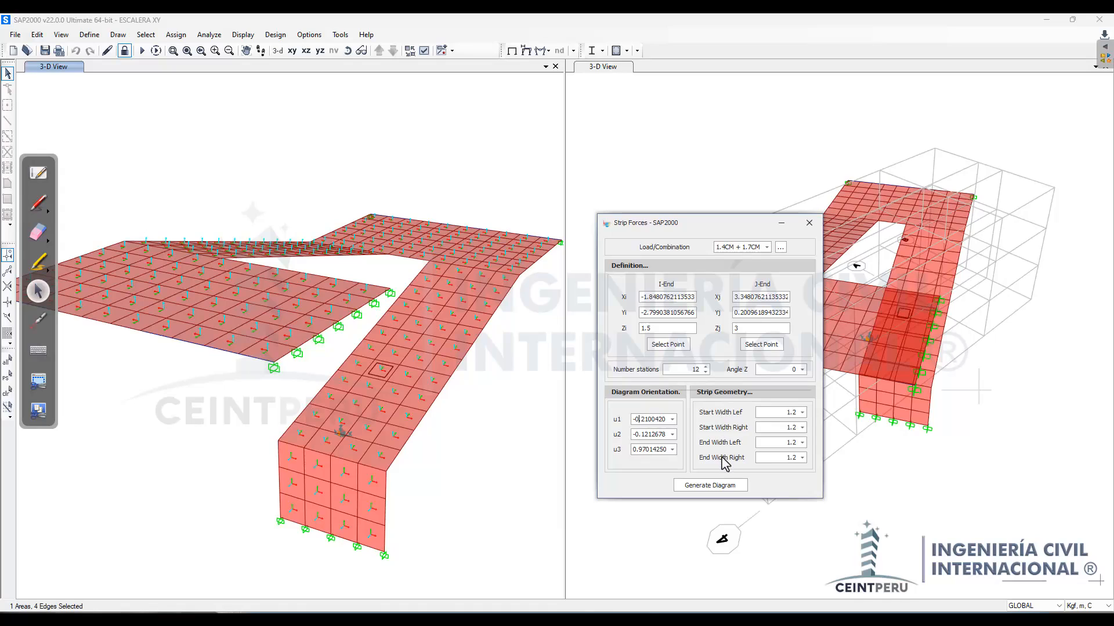
Step: Trace the flight's centreline in the SAP2000 view, then return to the whiteboard and erase all earlier markings there
{"action": "left_click", "coordinate": [38, 202]}
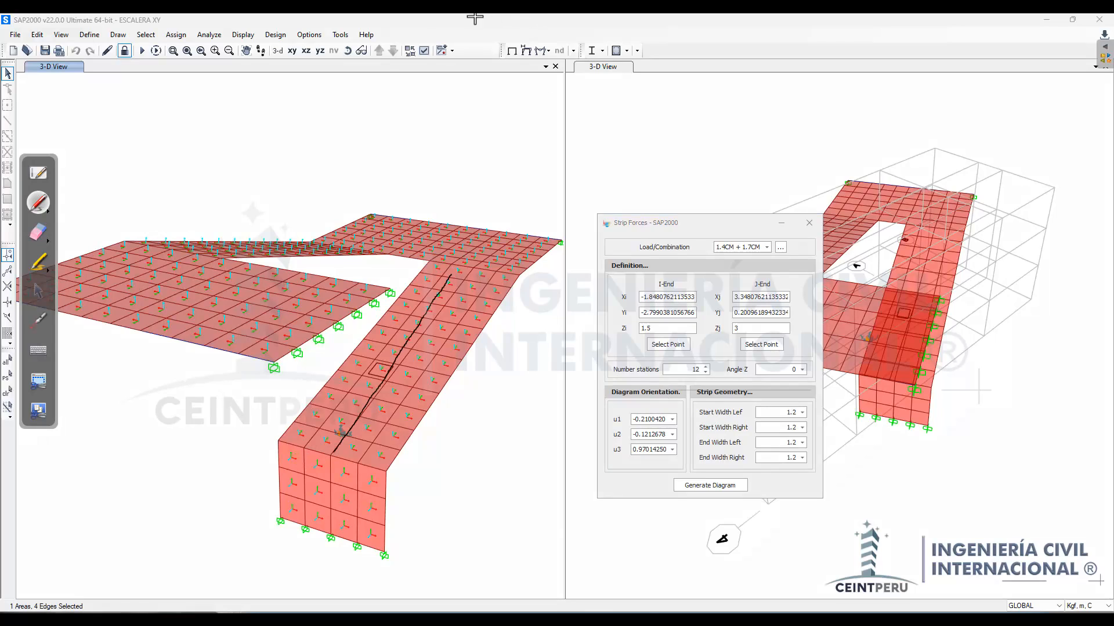
{"action": "left_click", "coordinate": [46, 171]}
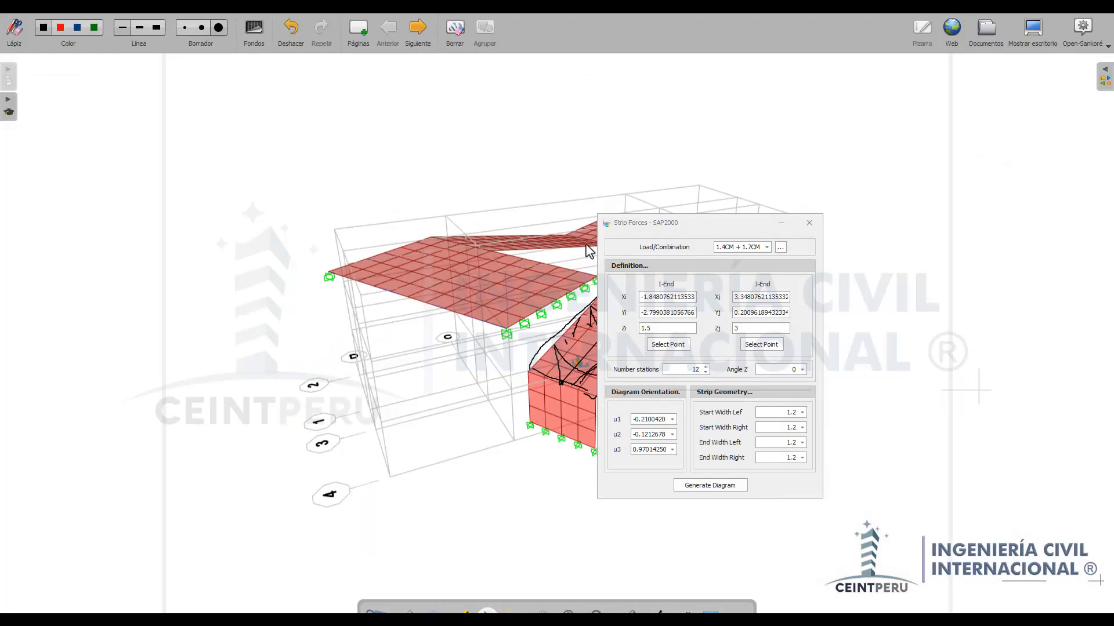
{"action": "left_click_drag", "start_coordinate": [654, 224], "coordinate": [101, 249]}
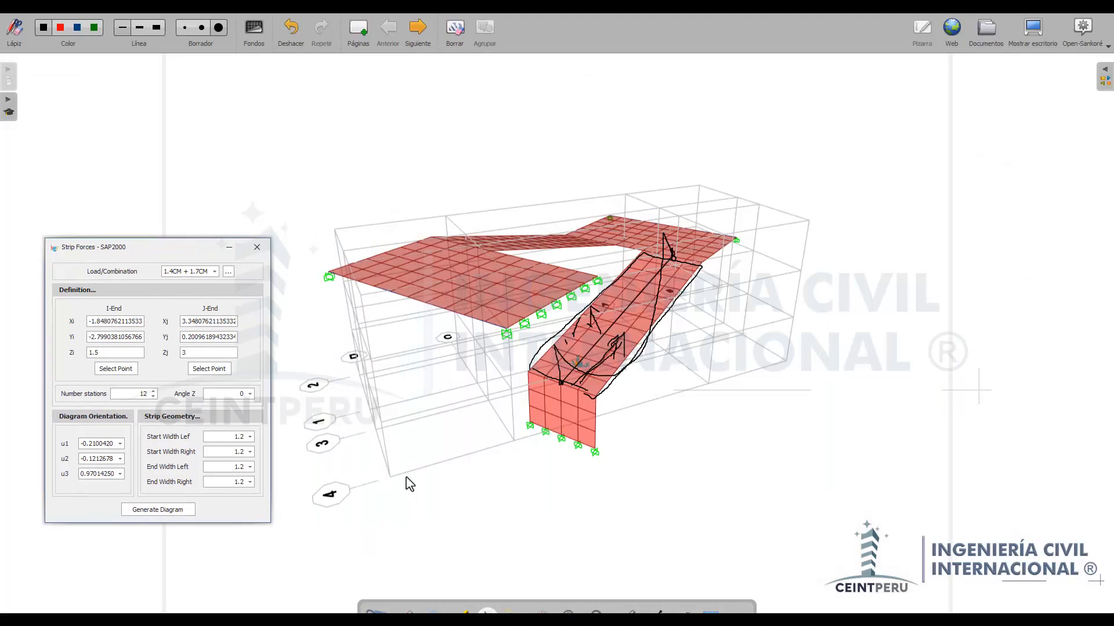
{"action": "left_click", "coordinate": [429, 611]}
{"action": "left_click_drag", "start_coordinate": [434, 603], "coordinate": [438, 565]}
{"action": "mouse_move", "coordinate": [575, 389]}
{"action": "left_mouse_down"}
{"action": "mouse_move", "coordinate": [609, 325]}
{"action": "mouse_move", "coordinate": [595, 409]}
{"action": "left_mouse_up"}
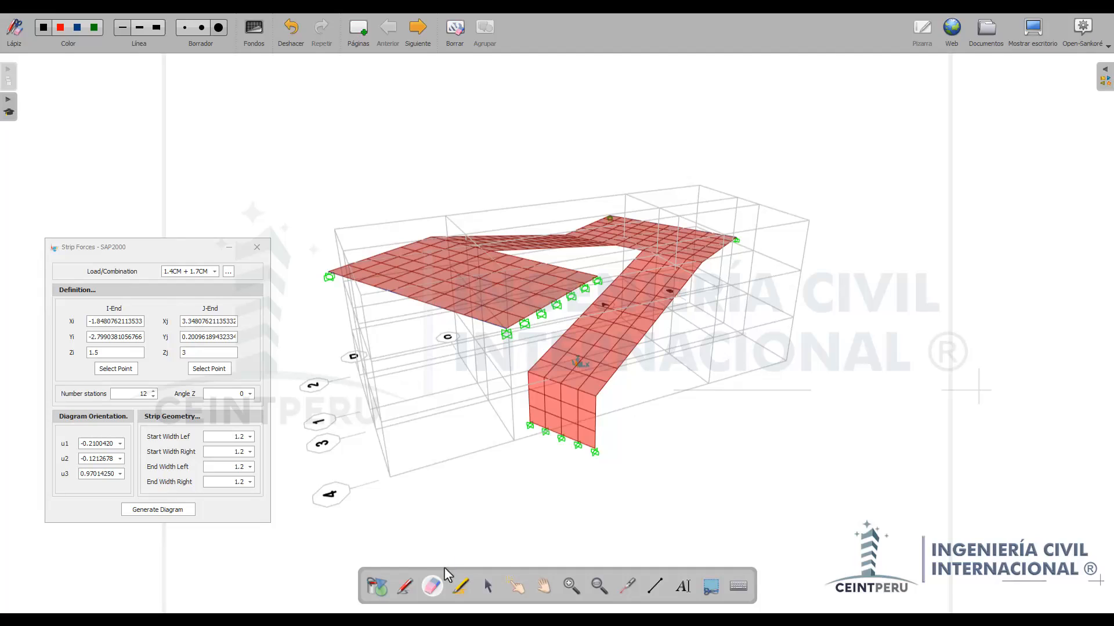
Step: Draw a straight centreline along the lower flight on the whiteboard, adding a direction arrow and side marks at its lower edge
{"action": "left_click", "coordinate": [651, 589]}
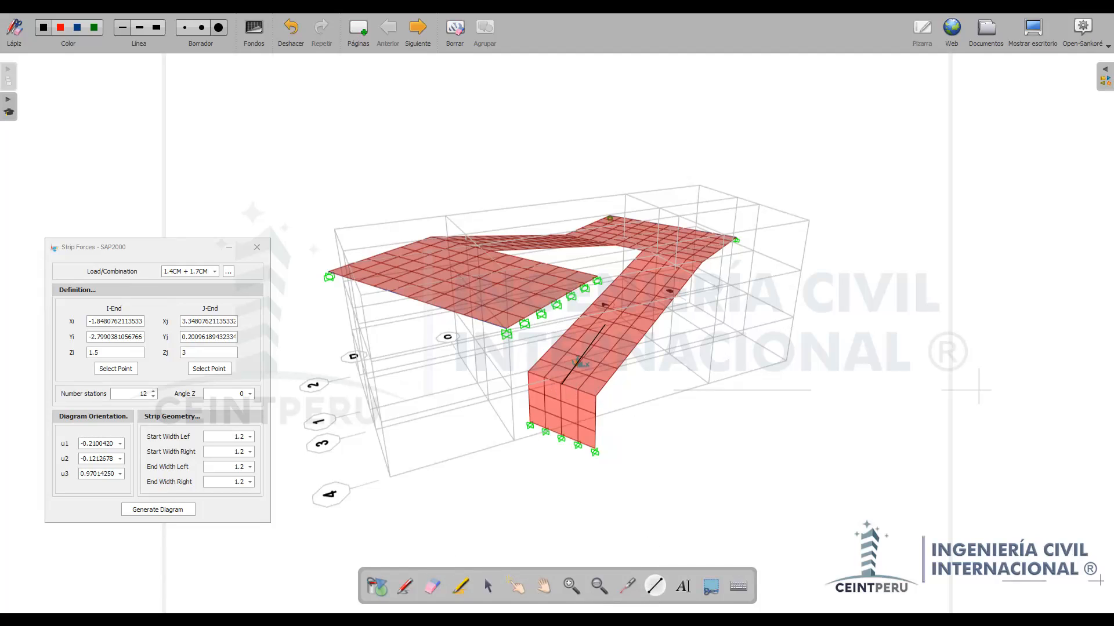
{"action": "left_click_drag", "start_coordinate": [605, 325], "coordinate": [673, 257]}
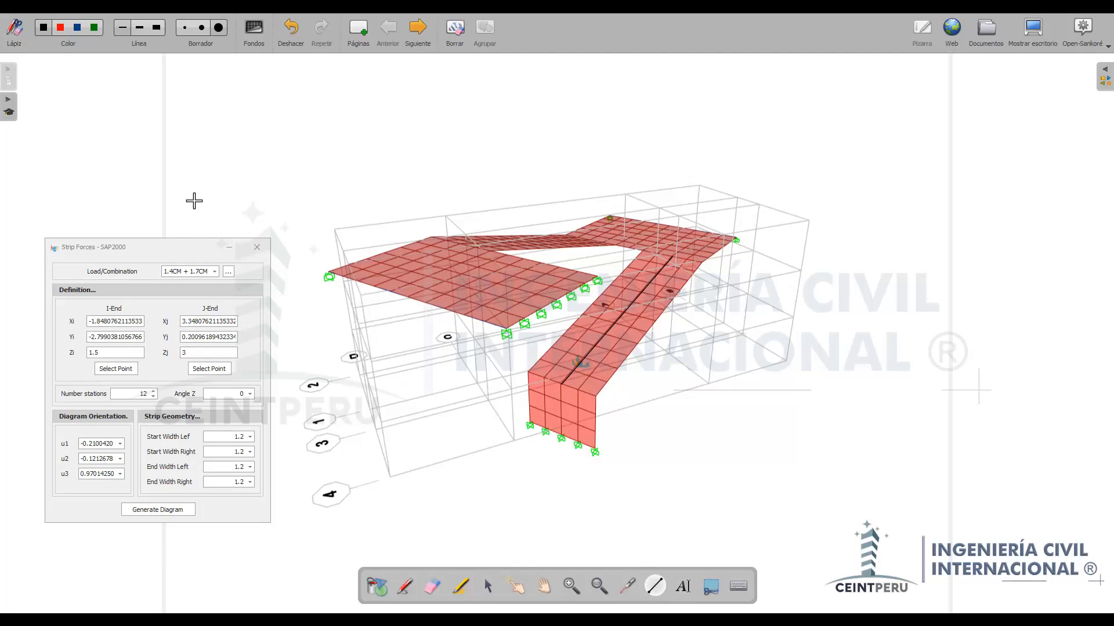
{"action": "left_click", "coordinate": [405, 586]}
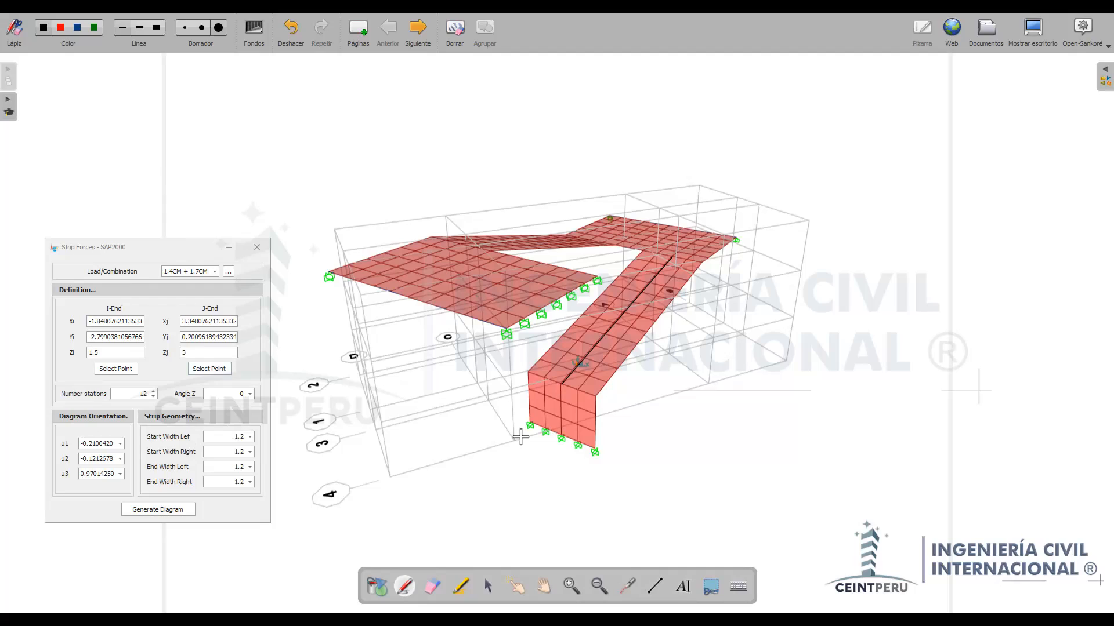
{"action": "left_click", "coordinate": [232, 437]}
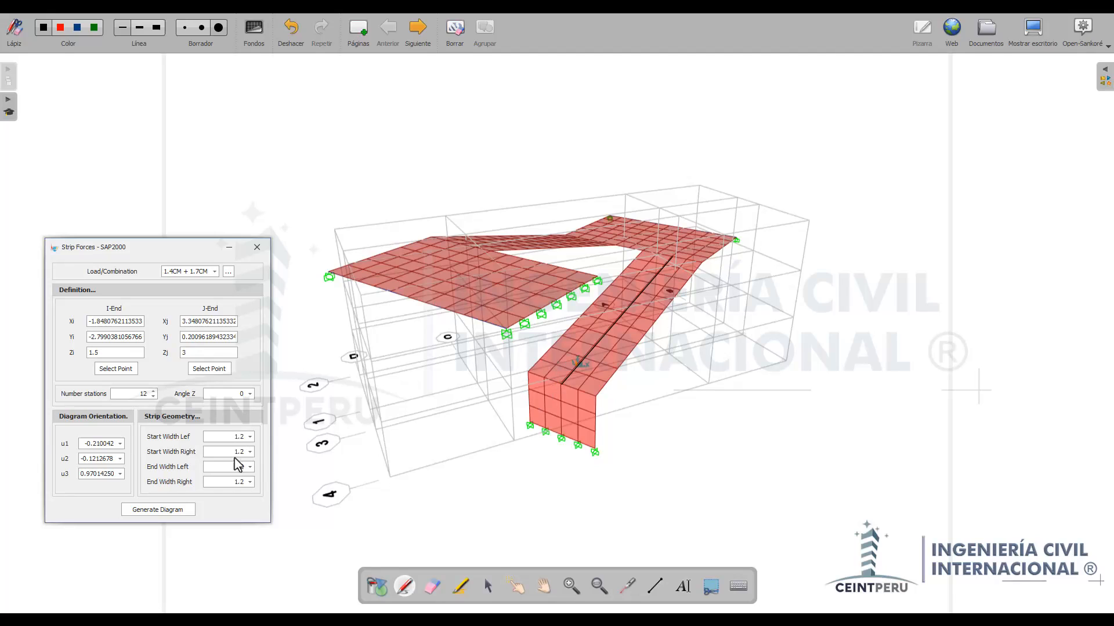
{"action": "left_click_drag", "start_coordinate": [574, 381], "coordinate": [569, 387]}
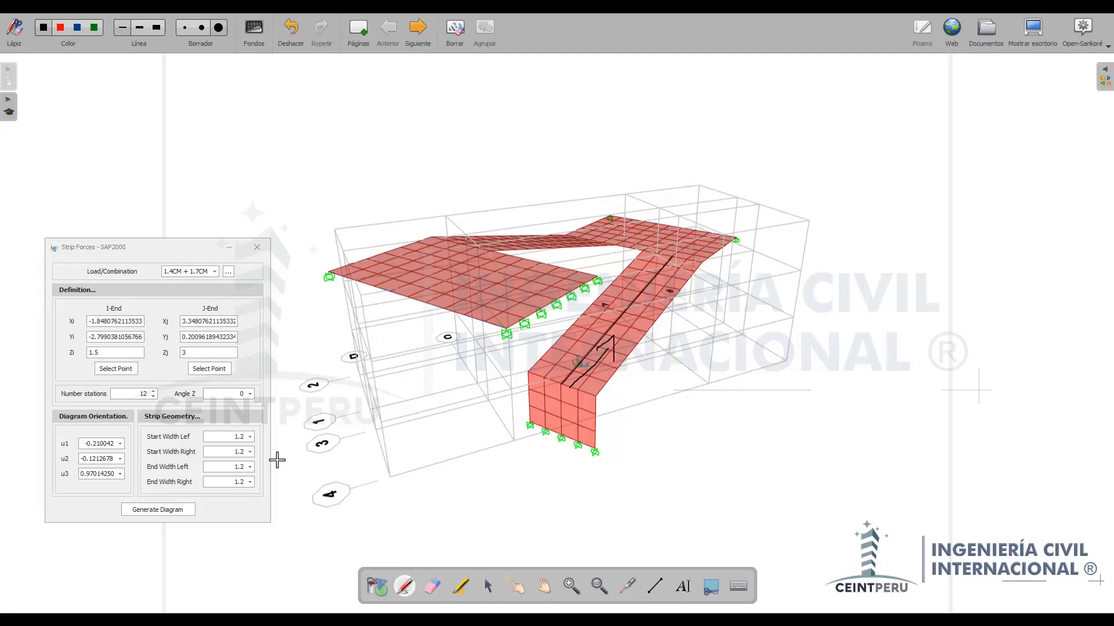
{"action": "left_click", "coordinate": [212, 436]}
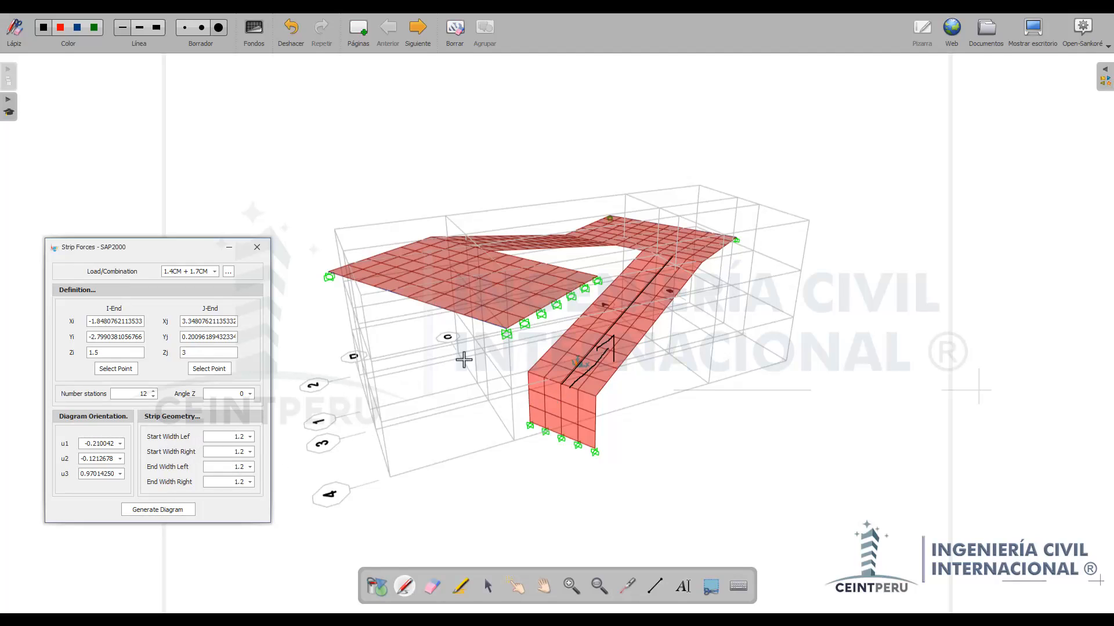
{"action": "left_click_drag", "start_coordinate": [541, 363], "coordinate": [541, 373]}
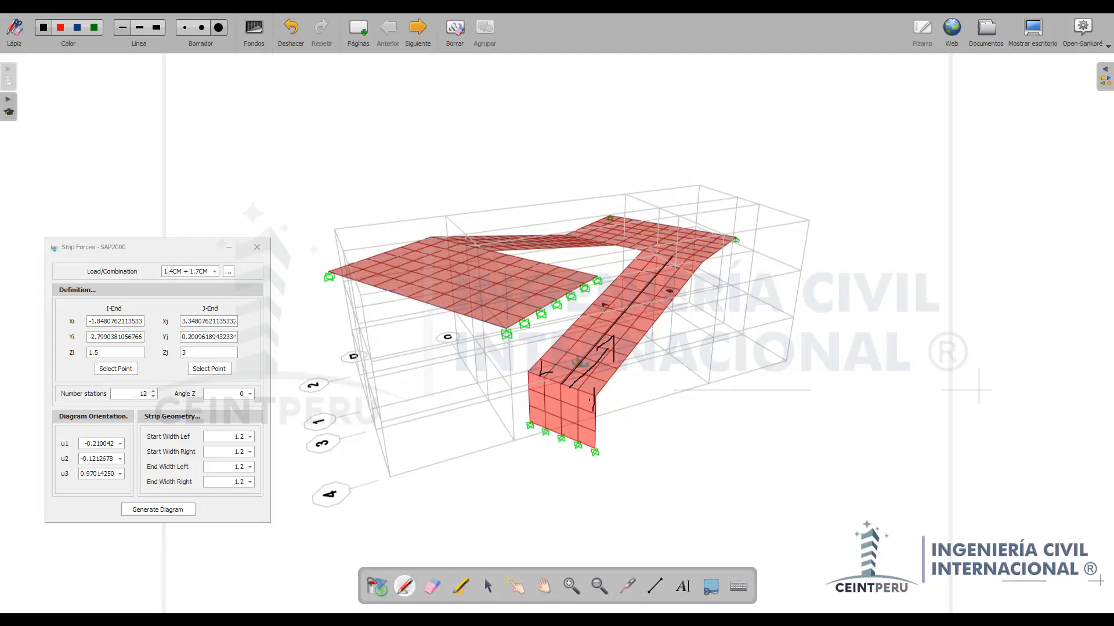
Step: Label the L and R sides at both ends of the lower flight for the upward direction, and erase those letters
{"action": "left_click_drag", "start_coordinate": [595, 398], "coordinate": [606, 411]}
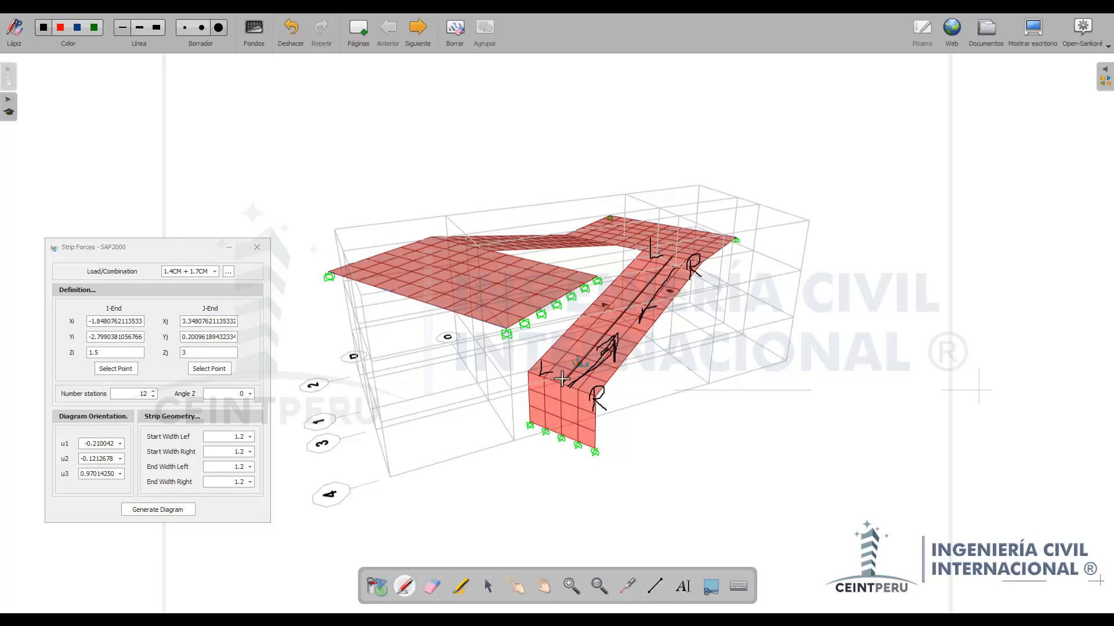
{"action": "left_click", "coordinate": [432, 586]}
{"action": "mouse_move", "coordinate": [619, 227]}
{"action": "left_mouse_down"}
{"action": "mouse_move", "coordinate": [629, 249]}
{"action": "mouse_move", "coordinate": [671, 228]}
{"action": "mouse_move", "coordinate": [710, 274]}
{"action": "left_mouse_up"}
{"action": "left_click_drag", "start_coordinate": [515, 418], "coordinate": [509, 374]}
{"action": "left_click_drag", "start_coordinate": [622, 425], "coordinate": [615, 413]}
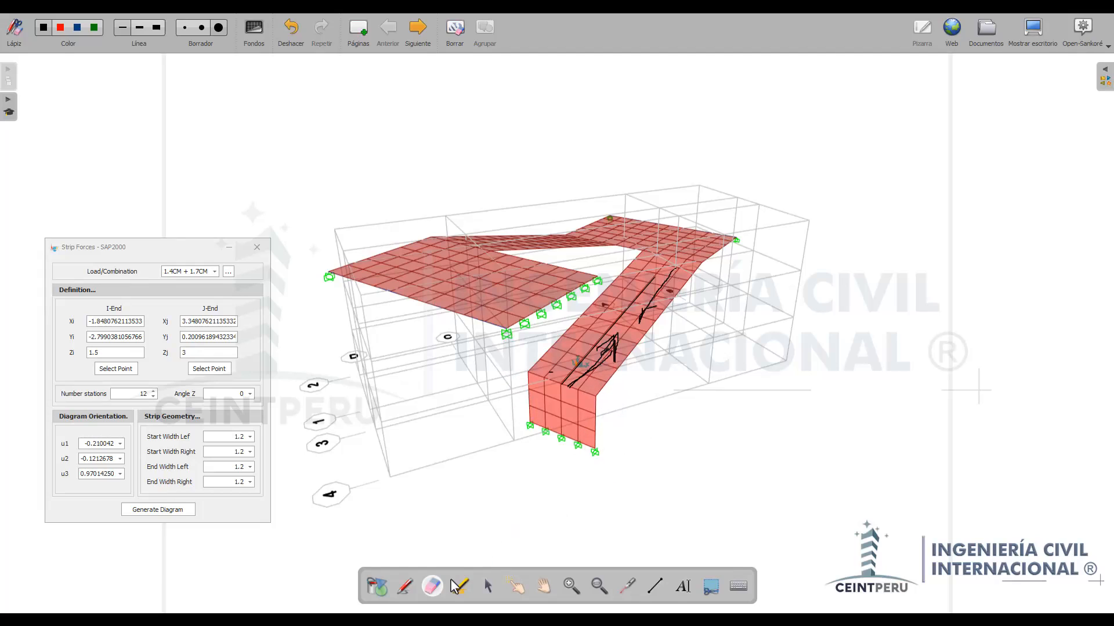
Step: Draw a reversed, downward direction arrow along the lower flight and label its sides R and L for that direction at both ends
{"action": "left_click", "coordinate": [406, 586]}
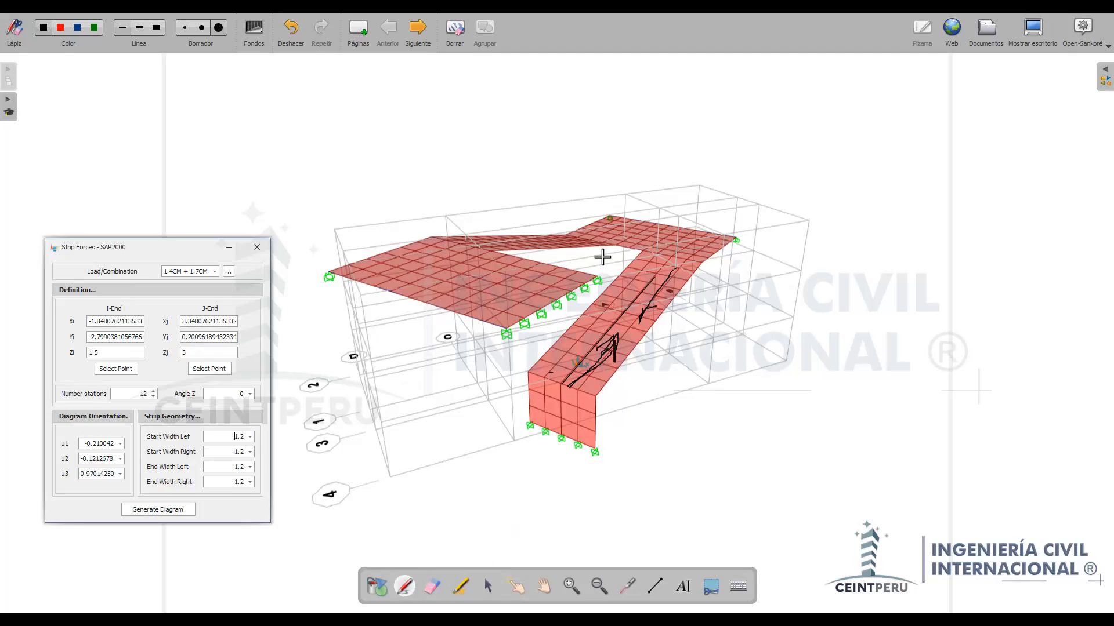
{"action": "left_click_drag", "start_coordinate": [672, 271], "coordinate": [669, 276]}
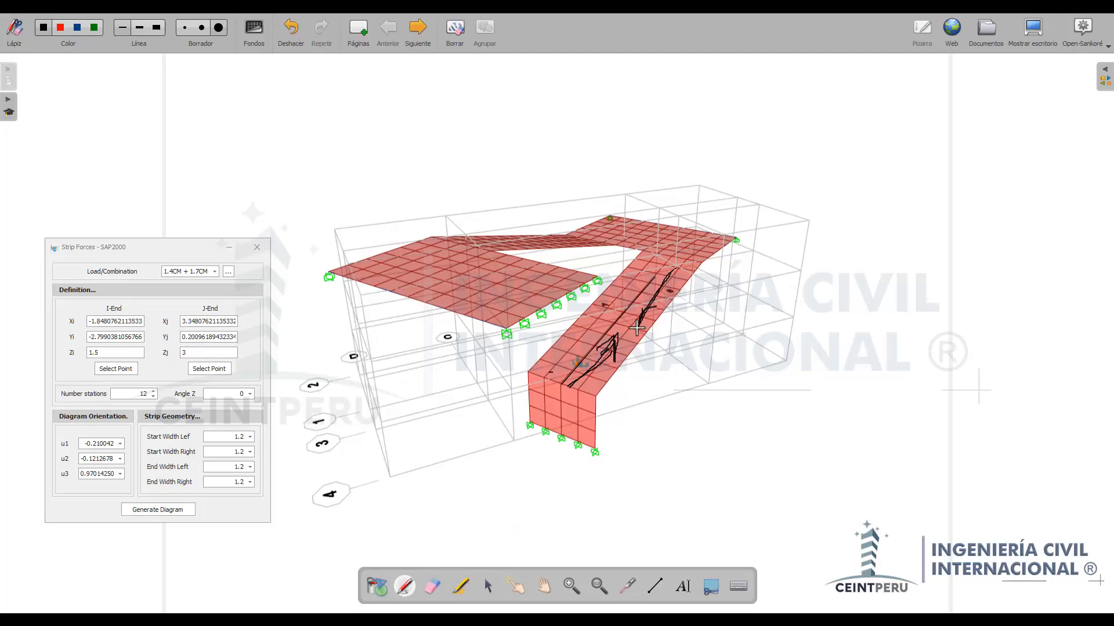
{"action": "left_click_drag", "start_coordinate": [637, 328], "coordinate": [638, 309]}
{"action": "left_click_drag", "start_coordinate": [643, 251], "coordinate": [642, 259]}
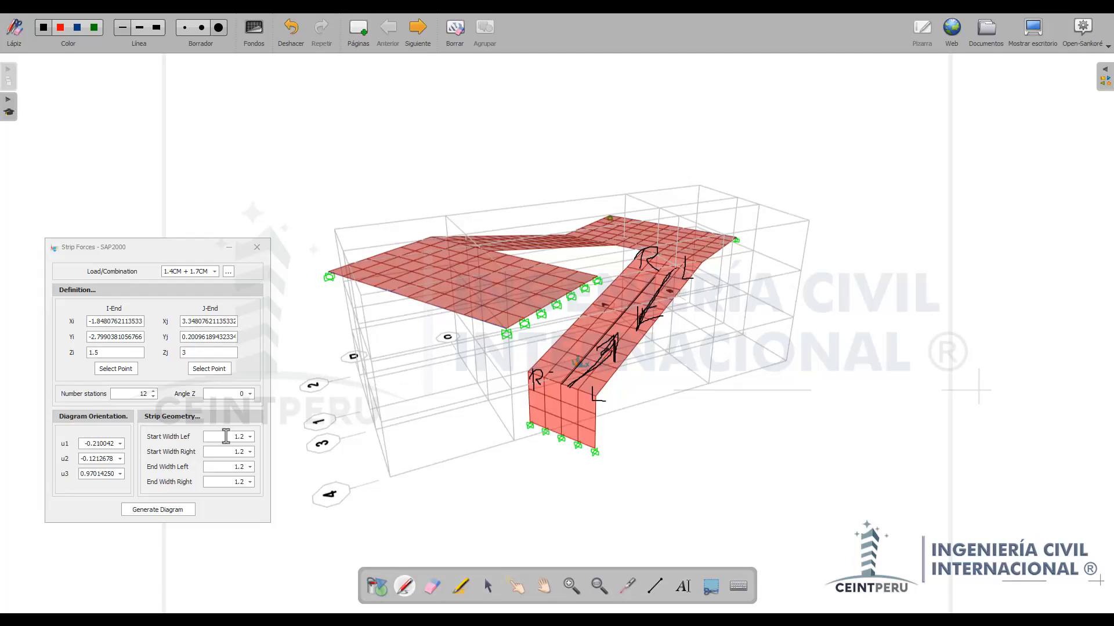
Step: Switch to the SAP2000 view, move the Strip Forces dialog off the lower flight and erase the centreline traced on it
{"action": "left_click", "coordinate": [1032, 29]}
{"action": "left_click_drag", "start_coordinate": [230, 253], "coordinate": [792, 239]}
{"action": "left_click", "coordinate": [38, 232]}
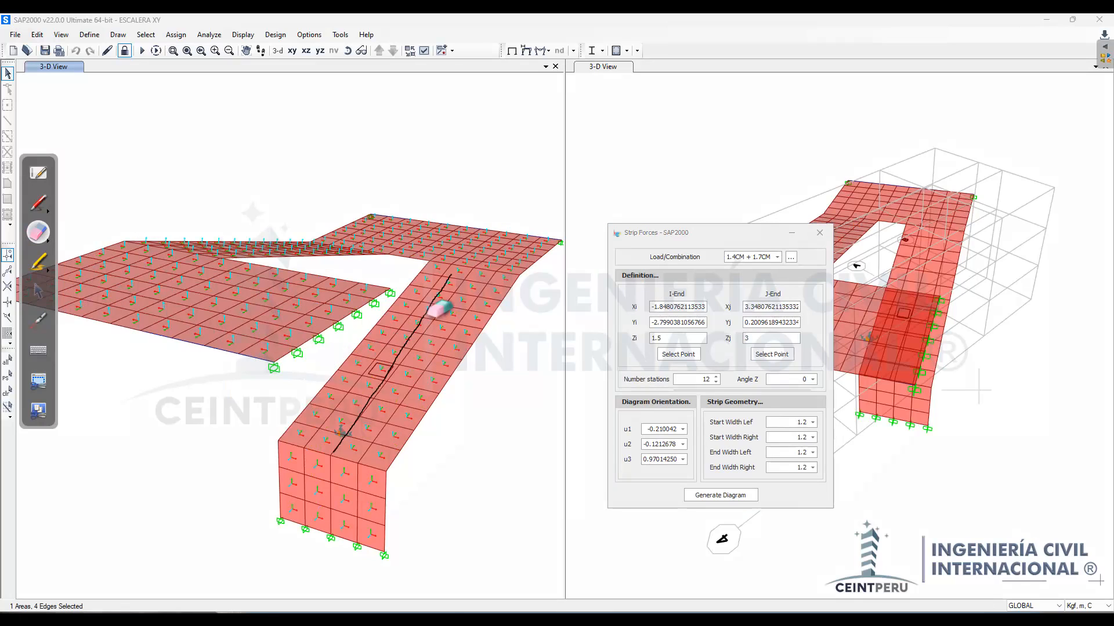
{"action": "left_click_drag", "start_coordinate": [472, 275], "coordinate": [276, 464]}
{"action": "left_click", "coordinate": [37, 290]}
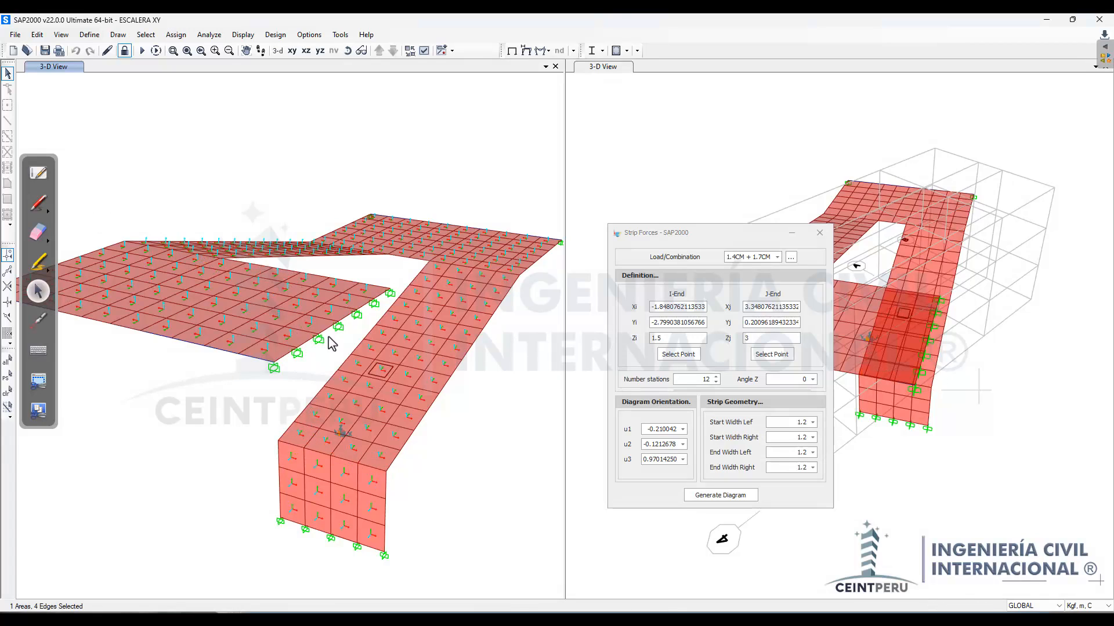
Step: Measure the width of the lower flight with a line between the two corner points of its lower edge
{"action": "left_click", "coordinate": [61, 34]}
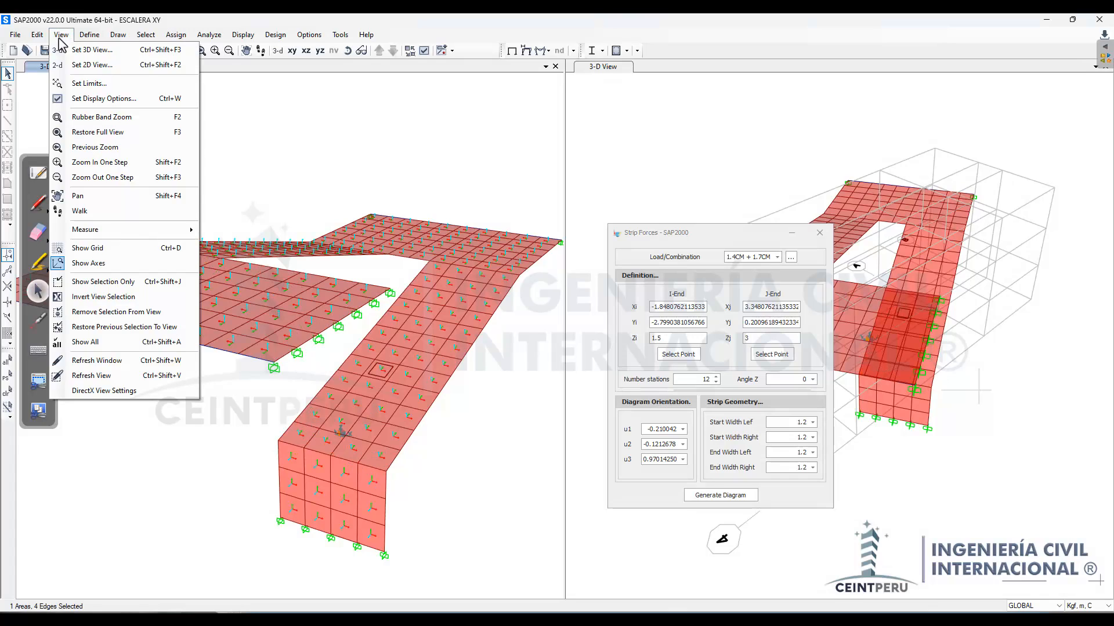
{"action": "mouse_move", "coordinate": [174, 230]}
{"action": "left_click", "coordinate": [230, 240]}
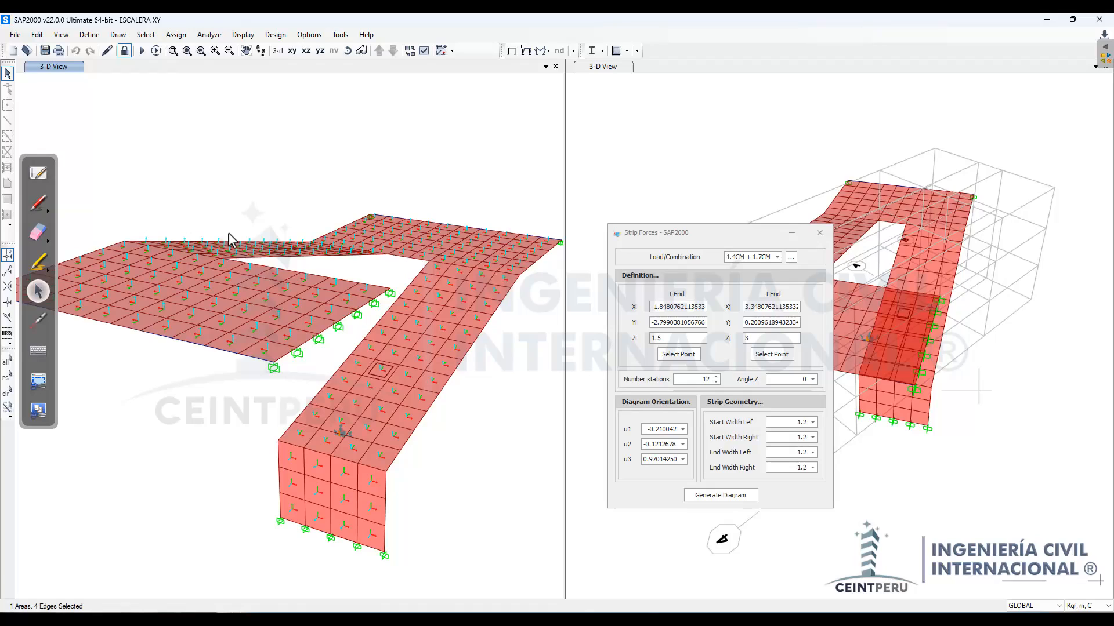
{"action": "left_click", "coordinate": [385, 471]}
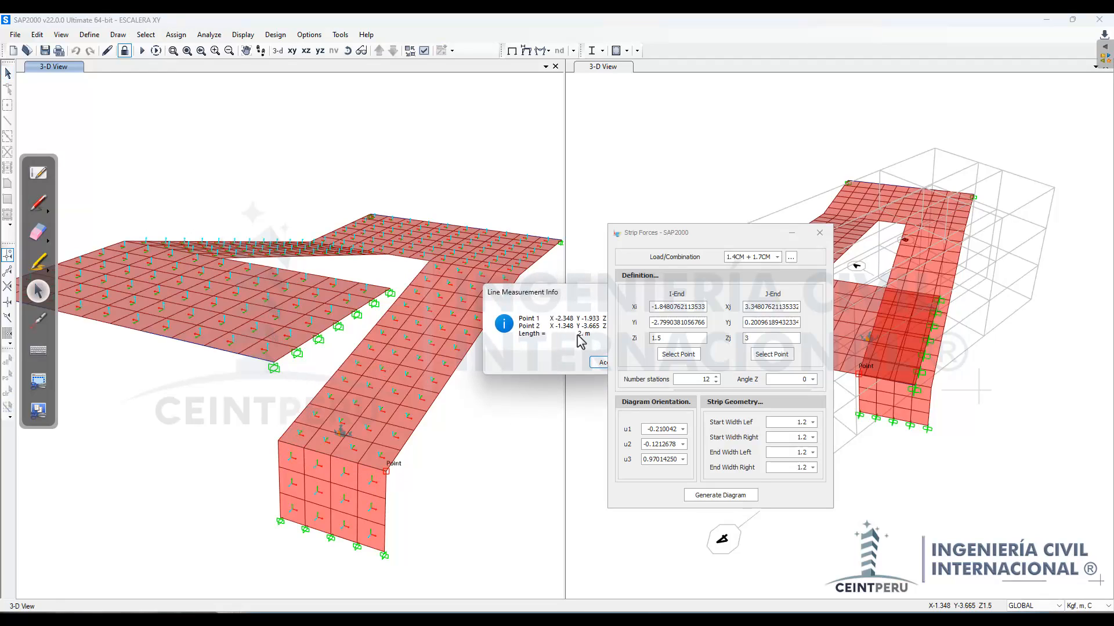
{"action": "left_click", "coordinate": [529, 377]}
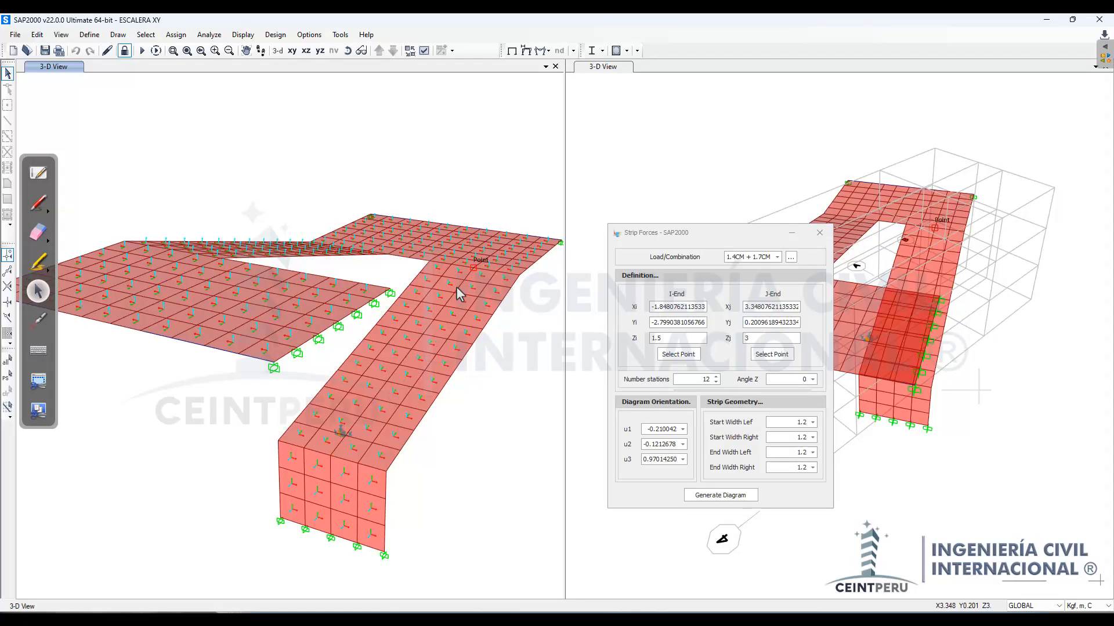
Step: Set the strip's left and right widths to 1 at both the start and the end
{"action": "left_click", "coordinate": [694, 236]}
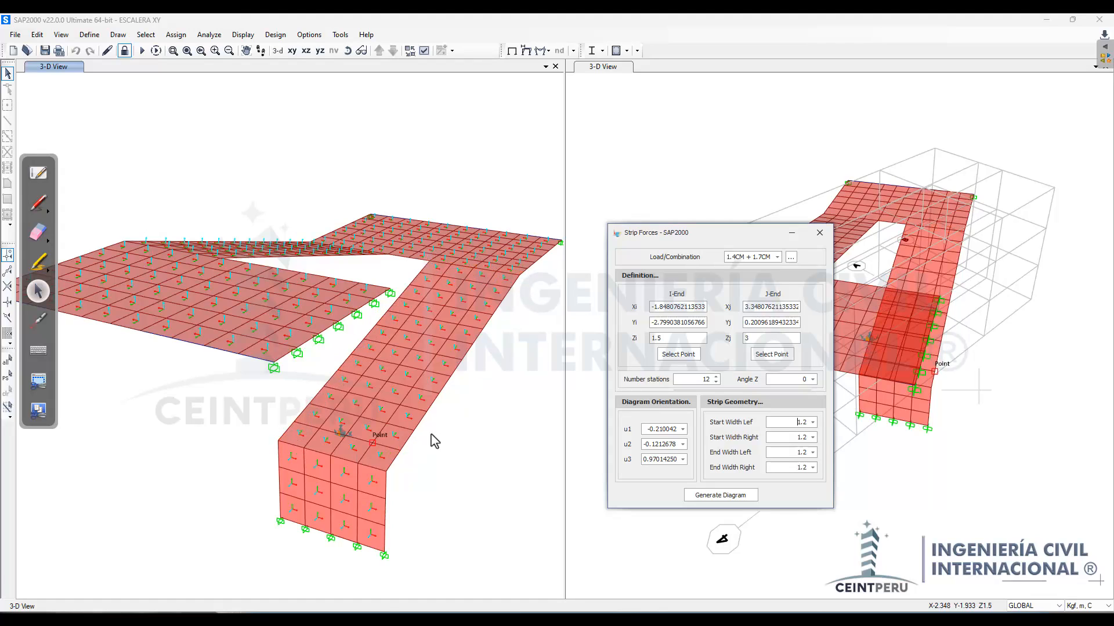
{"action": "left_click_drag", "start_coordinate": [693, 232], "coordinate": [669, 242]}
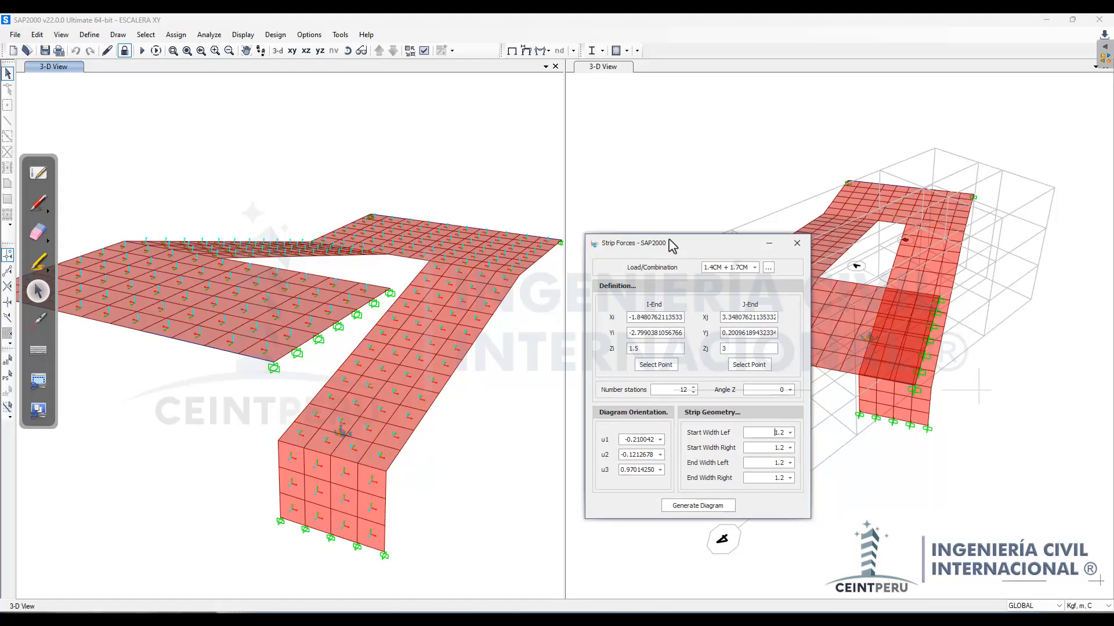
{"action": "double_click", "coordinate": [773, 433]}
{"action": "double_click", "coordinate": [776, 448]}
{"action": "double_click", "coordinate": [761, 463]}
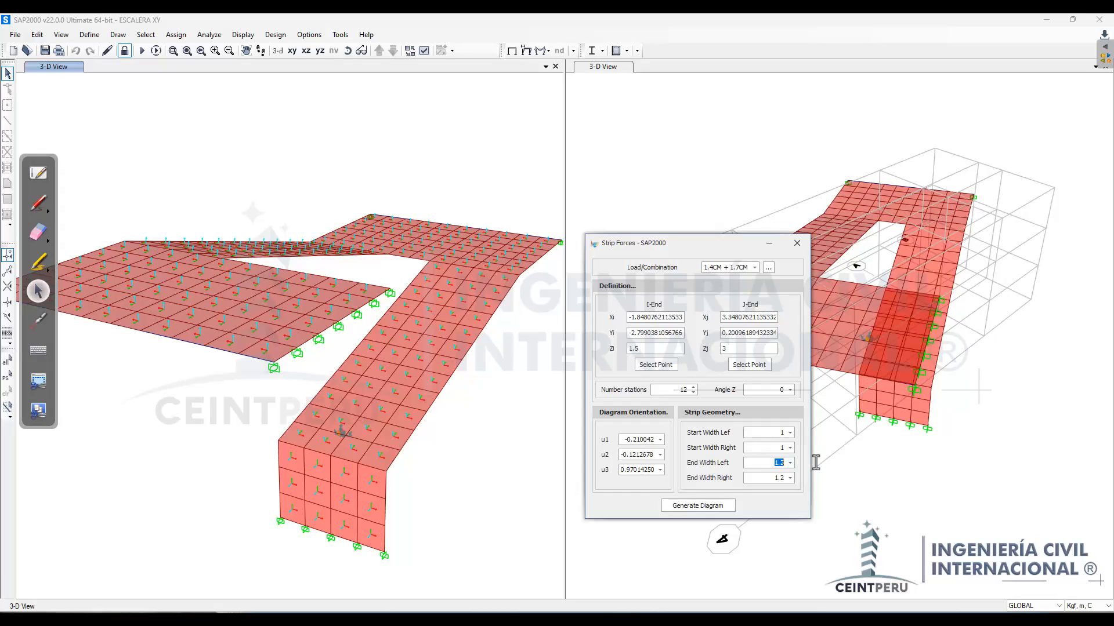
{"action": "double_click", "coordinate": [773, 478]}
{"action": "left_click_drag", "start_coordinate": [618, 244], "coordinate": [631, 204]}
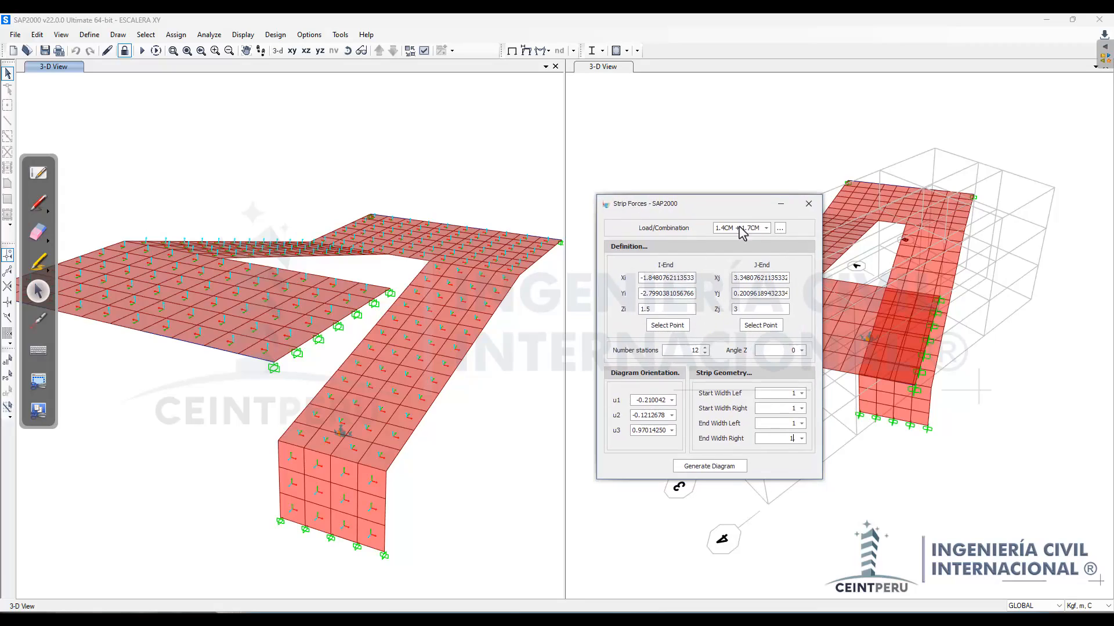
Step: Generate the strip force diagram and move its window clear of the lower flight
{"action": "left_click", "coordinate": [703, 468]}
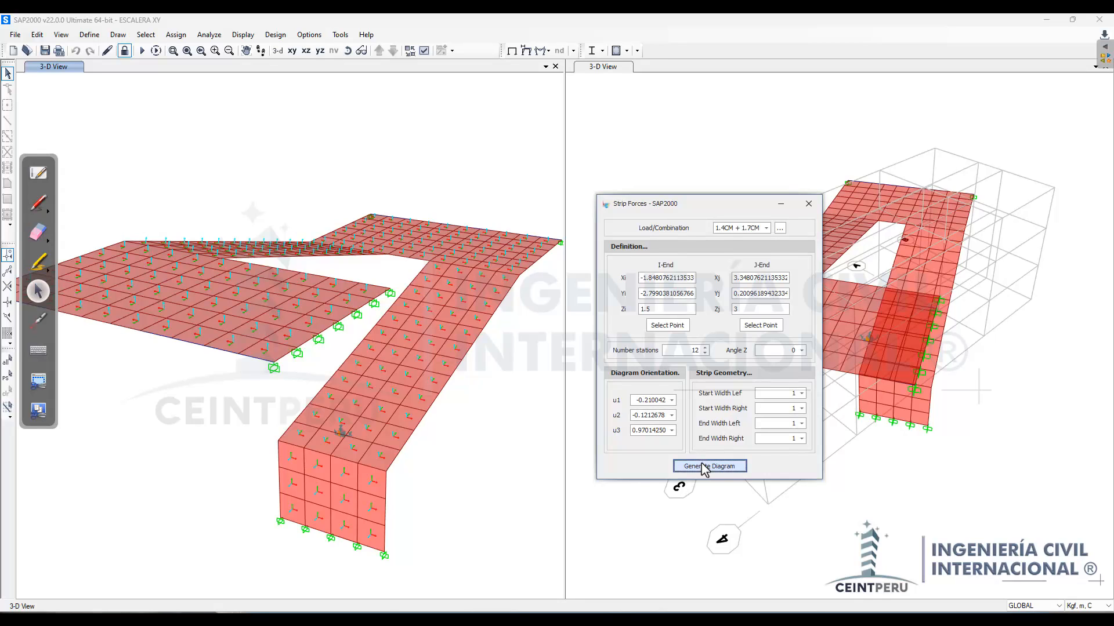
{"action": "left_click_drag", "start_coordinate": [572, 179], "coordinate": [769, 174]}
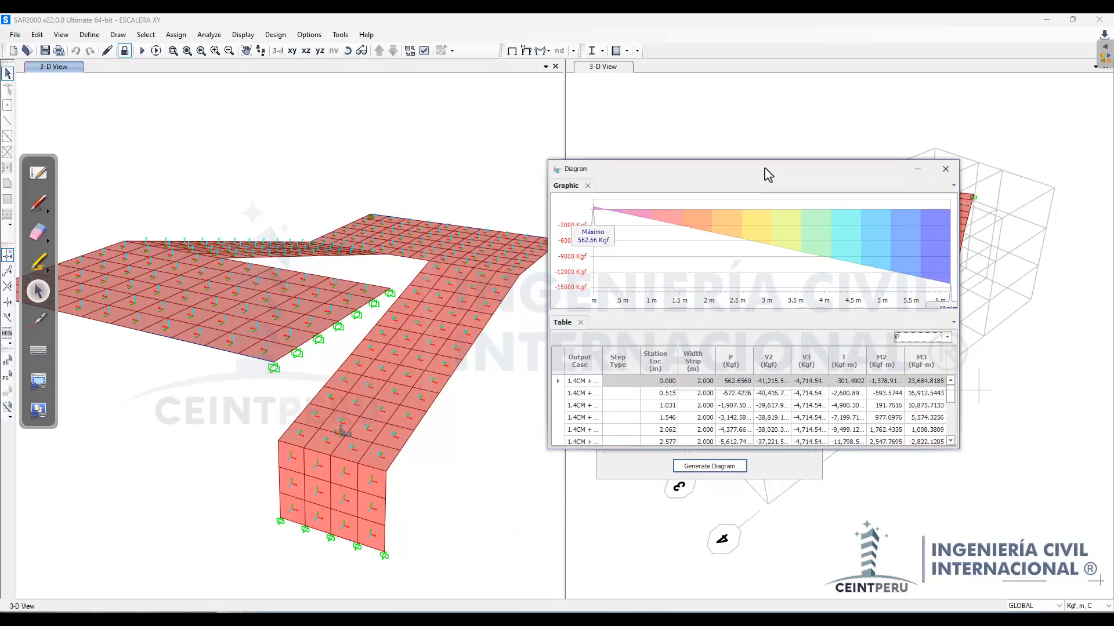
{"action": "left_click_drag", "start_coordinate": [768, 174], "coordinate": [792, 177]}
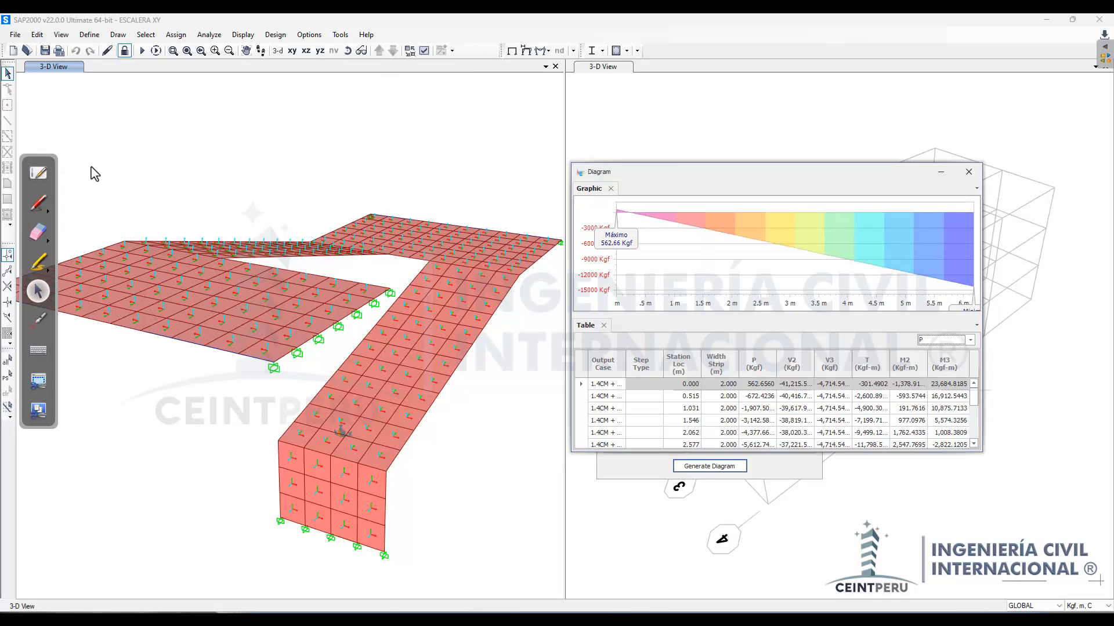
Step: Switch back to the whiteboard and move the diagram window away from the stair image's lower flight
{"action": "left_click", "coordinate": [44, 178]}
{"action": "left_click_drag", "start_coordinate": [616, 177], "coordinate": [69, 307]}
{"action": "left_click", "coordinate": [468, 339]}
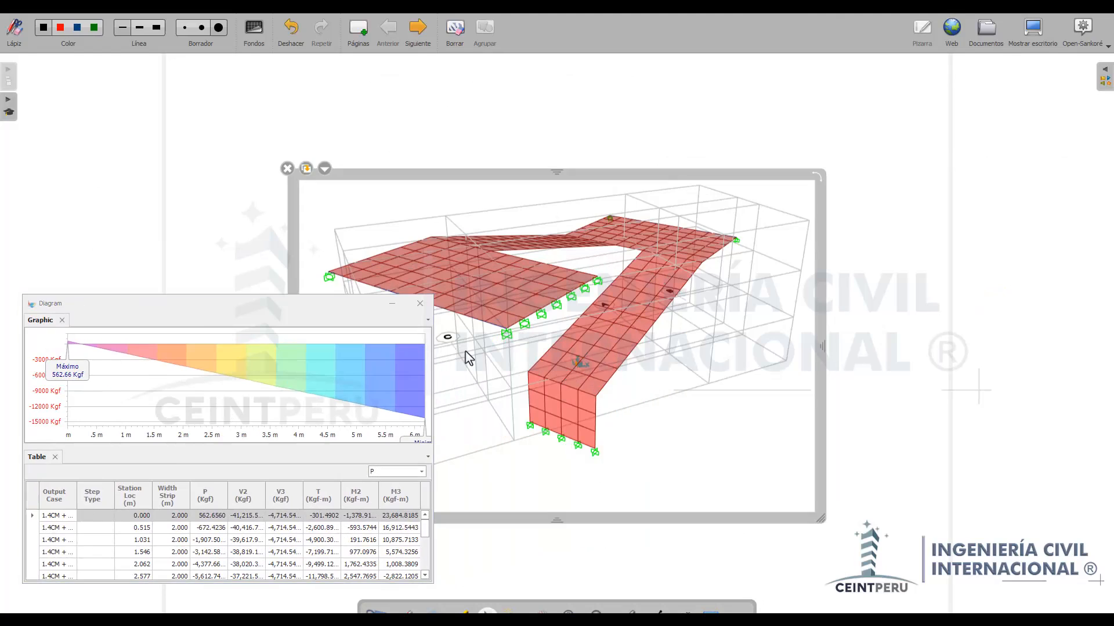
{"action": "left_click_drag", "start_coordinate": [336, 311], "coordinate": [259, 294]}
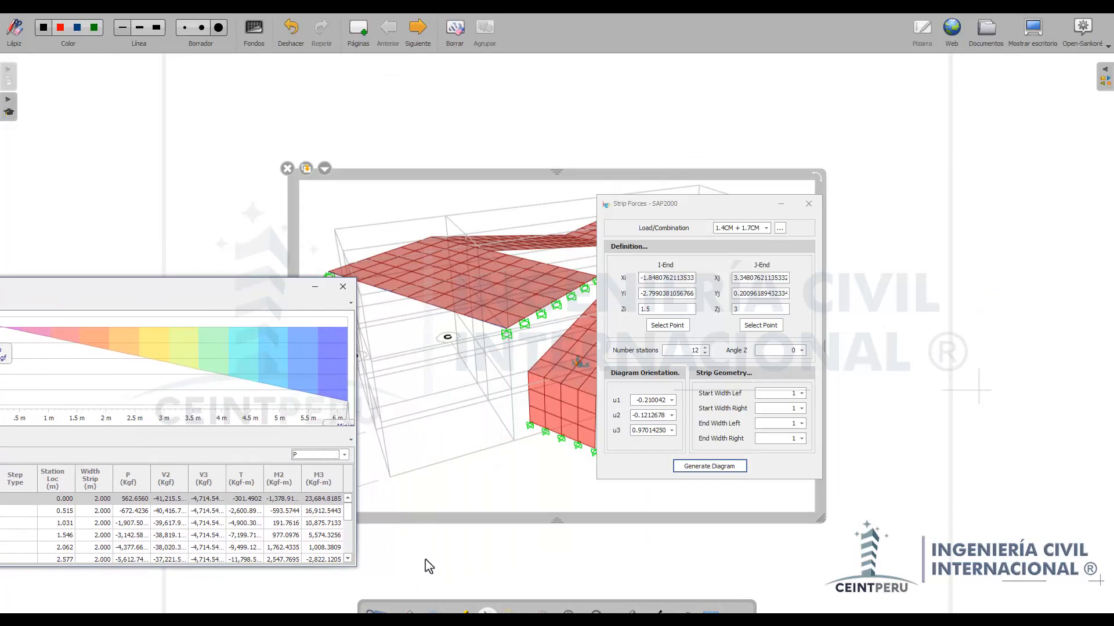
{"action": "left_click", "coordinate": [517, 531]}
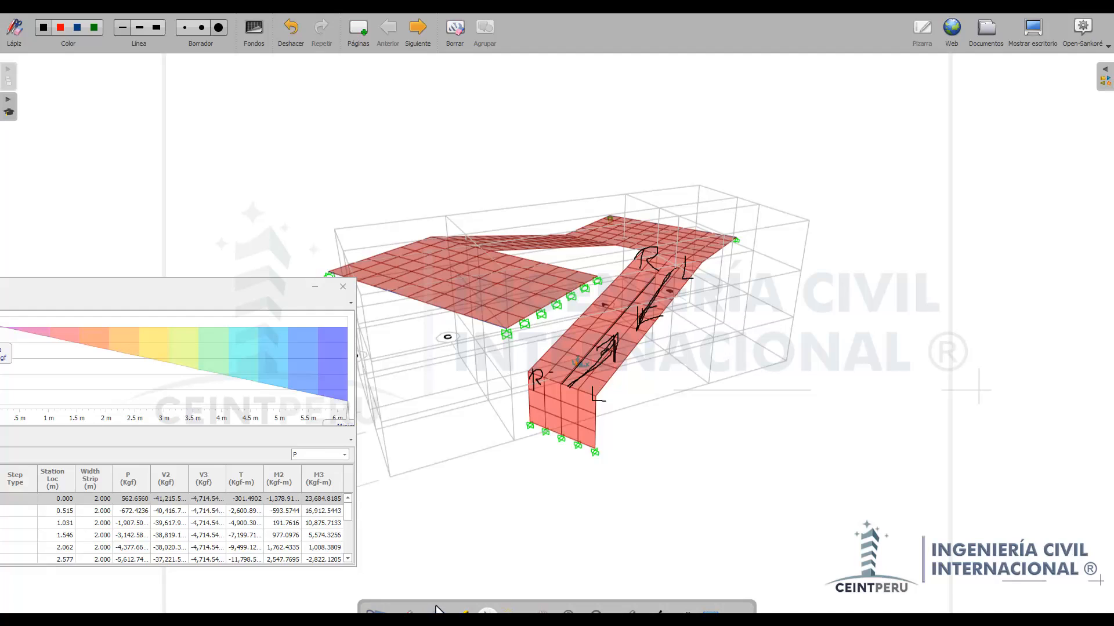
Step: Erase all markings on the lower flight and draw a straight centreline with a transverse line at each end
{"action": "mouse_move", "coordinate": [440, 611]}
{"action": "left_click", "coordinate": [440, 582]}
{"action": "mouse_move", "coordinate": [609, 348]}
{"action": "left_mouse_down"}
{"action": "mouse_move", "coordinate": [557, 377]}
{"action": "mouse_move", "coordinate": [663, 311]}
{"action": "mouse_move", "coordinate": [598, 400]}
{"action": "left_mouse_up"}
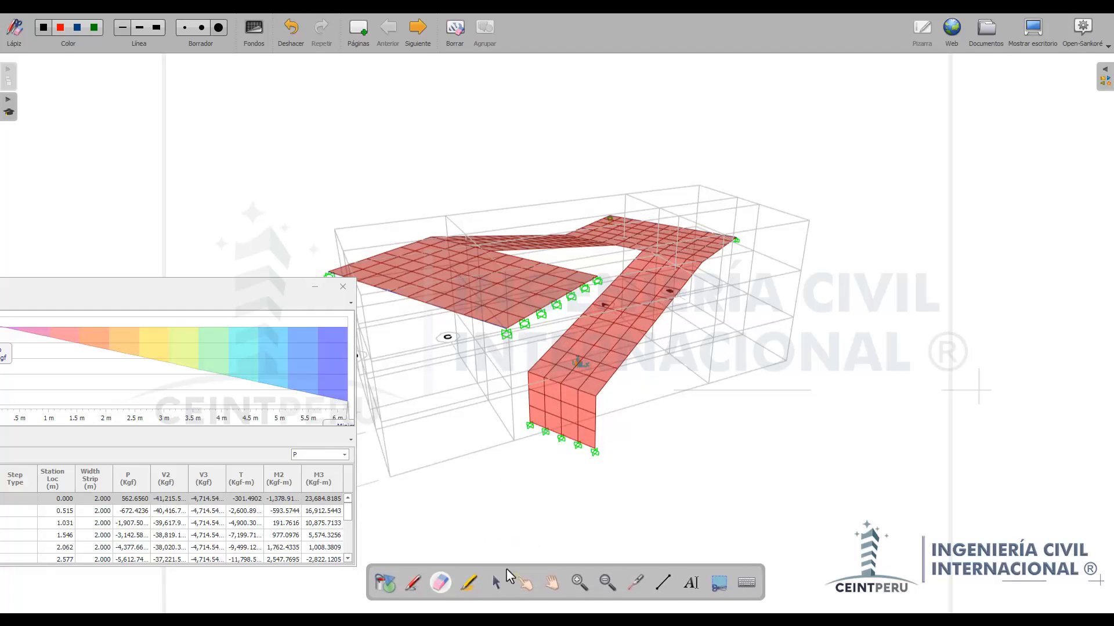
{"action": "left_click", "coordinate": [662, 582]}
{"action": "left_click_drag", "start_coordinate": [563, 383], "coordinate": [673, 260]}
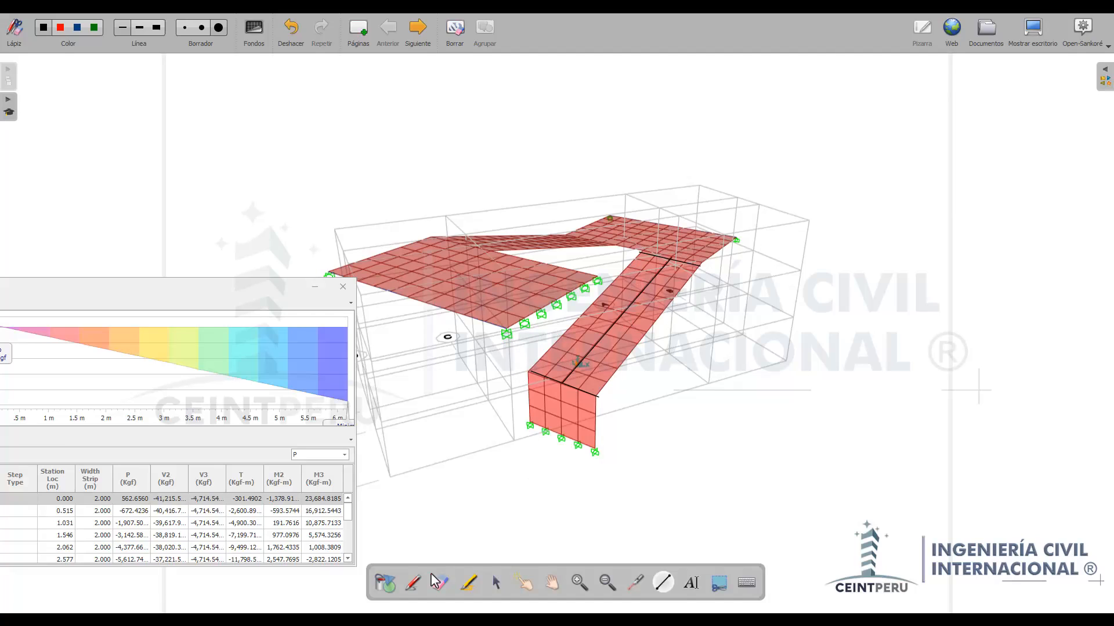
Step: Close the force diagram and generate it again, placing it and the Strip Forces dialog clear of the lower flight
{"action": "left_click_drag", "start_coordinate": [294, 302], "coordinate": [404, 264]}
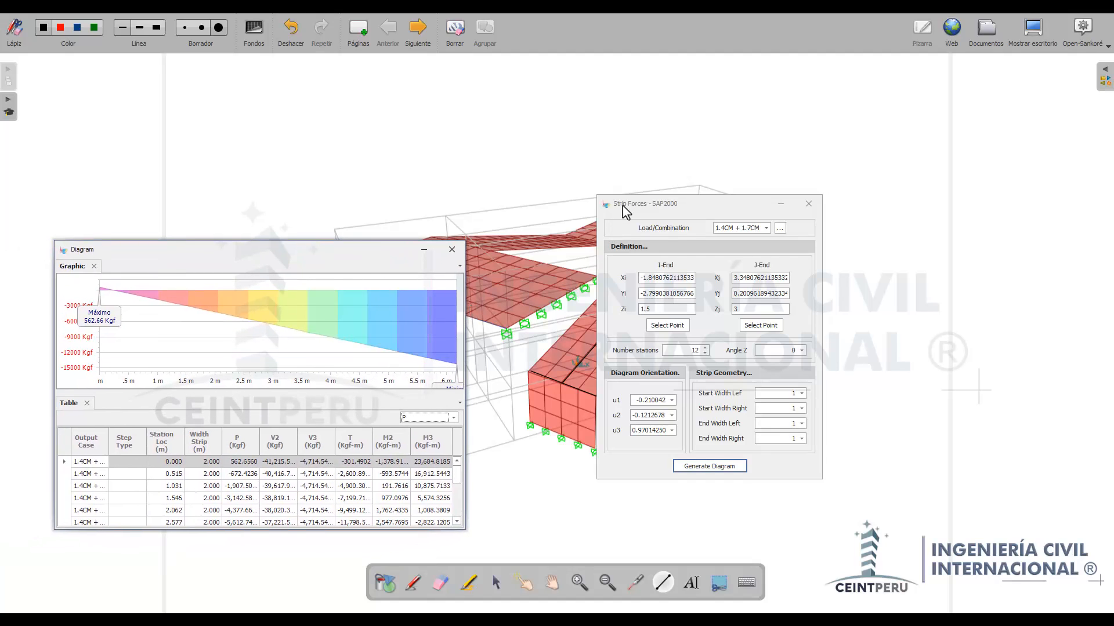
{"action": "left_click", "coordinate": [452, 249]}
{"action": "left_click_drag", "start_coordinate": [720, 213], "coordinate": [963, 207]}
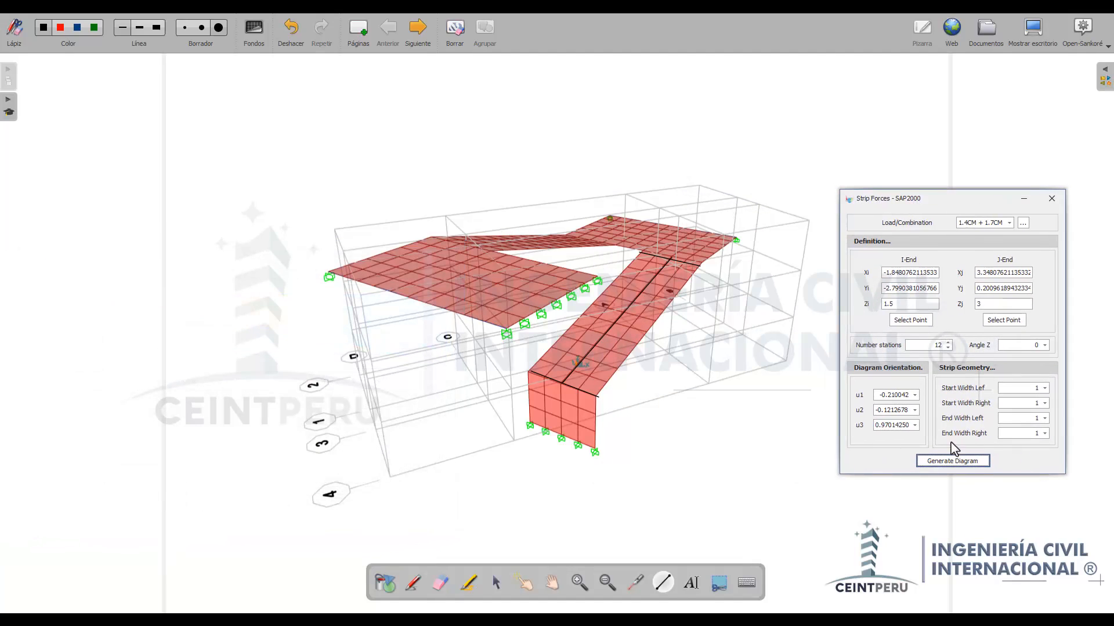
{"action": "left_click", "coordinate": [953, 462]}
{"action": "left_click_drag", "start_coordinate": [529, 181], "coordinate": [226, 234]}
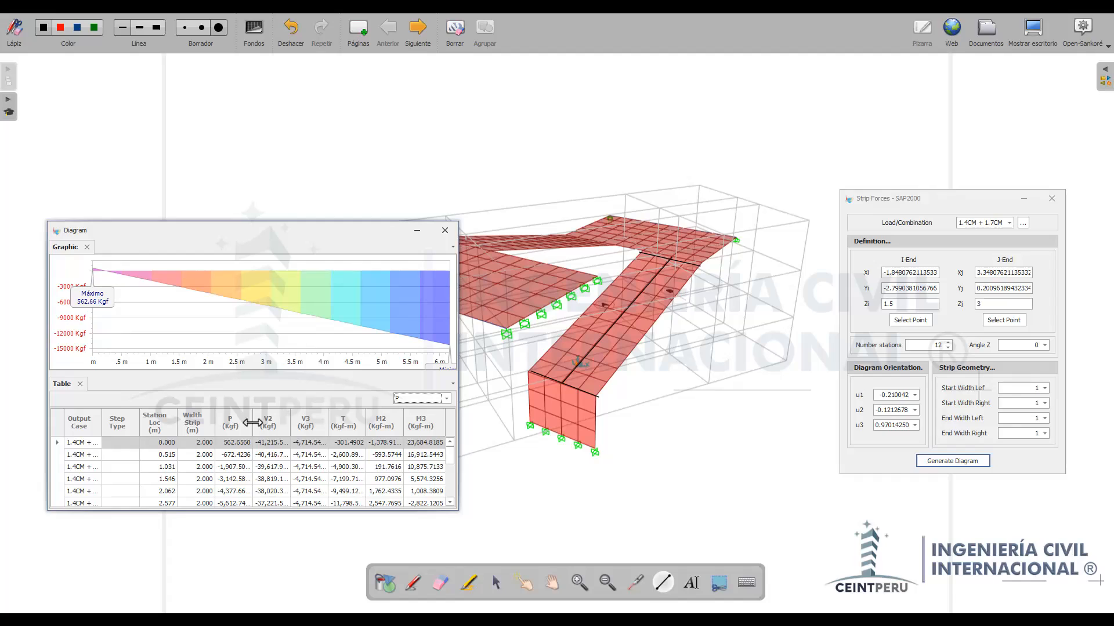
Step: Draw a second transverse line across each end of the lower flight to mark the strip's full width
{"action": "left_click", "coordinate": [406, 401]}
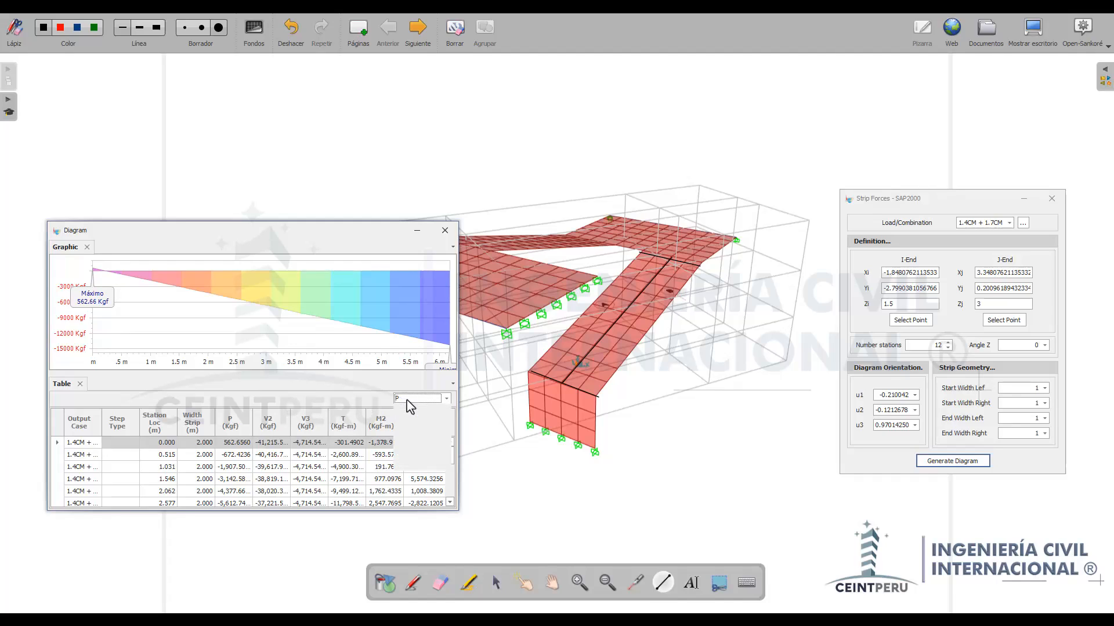
{"action": "left_click", "coordinate": [433, 384]}
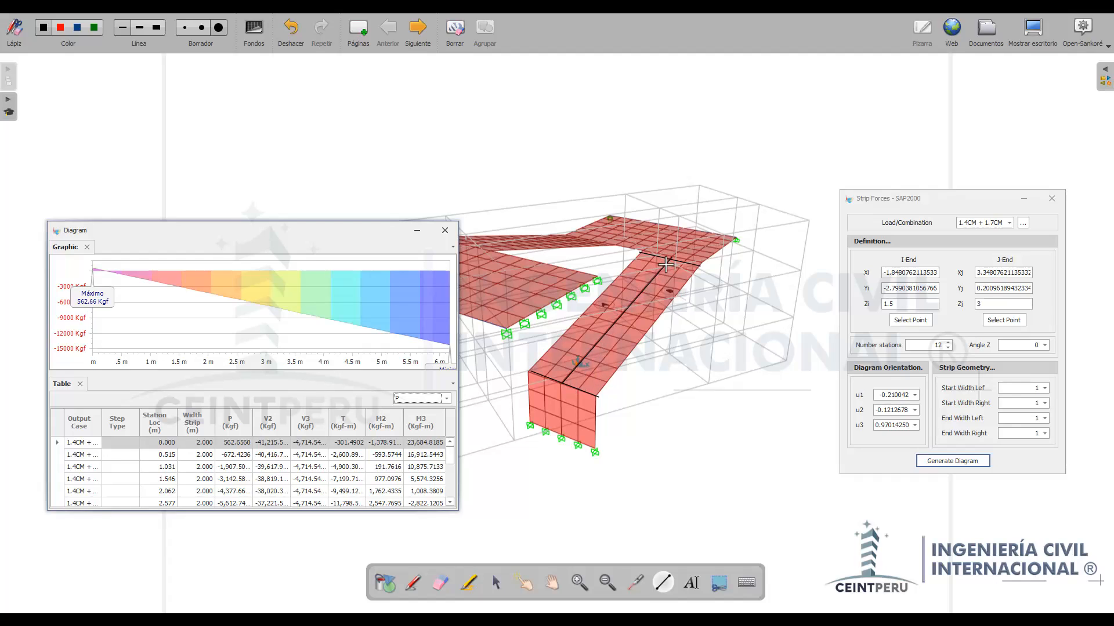
{"action": "left_click_drag", "start_coordinate": [527, 374], "coordinate": [598, 398]}
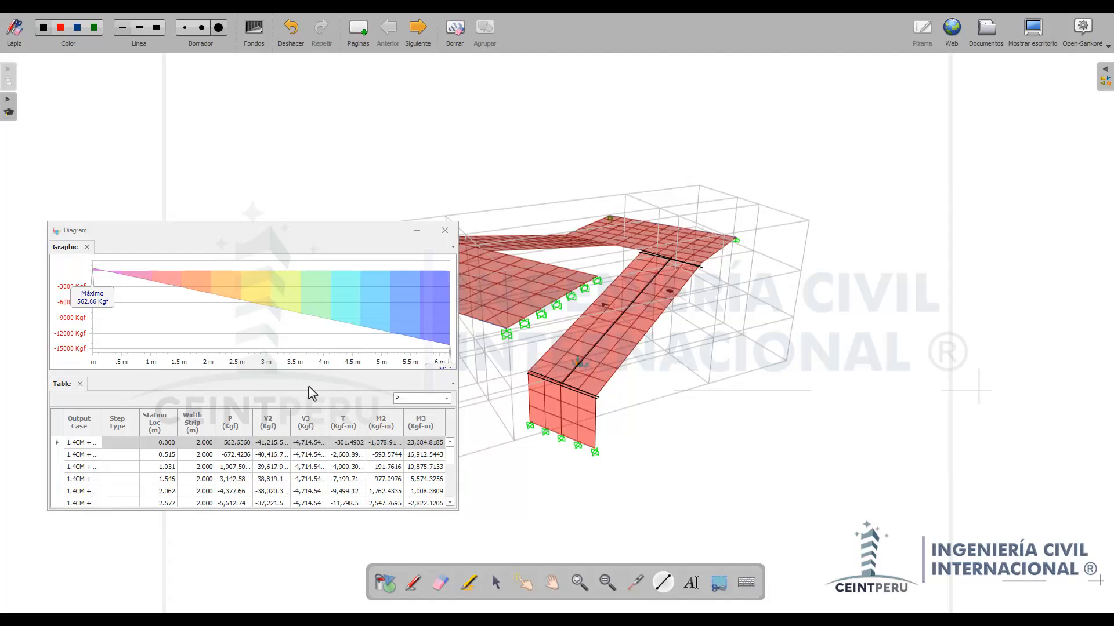
Step: Show the V2 shear diagram and move its minimum and maximum labels fully inside the graph
{"action": "left_click", "coordinate": [411, 399]}
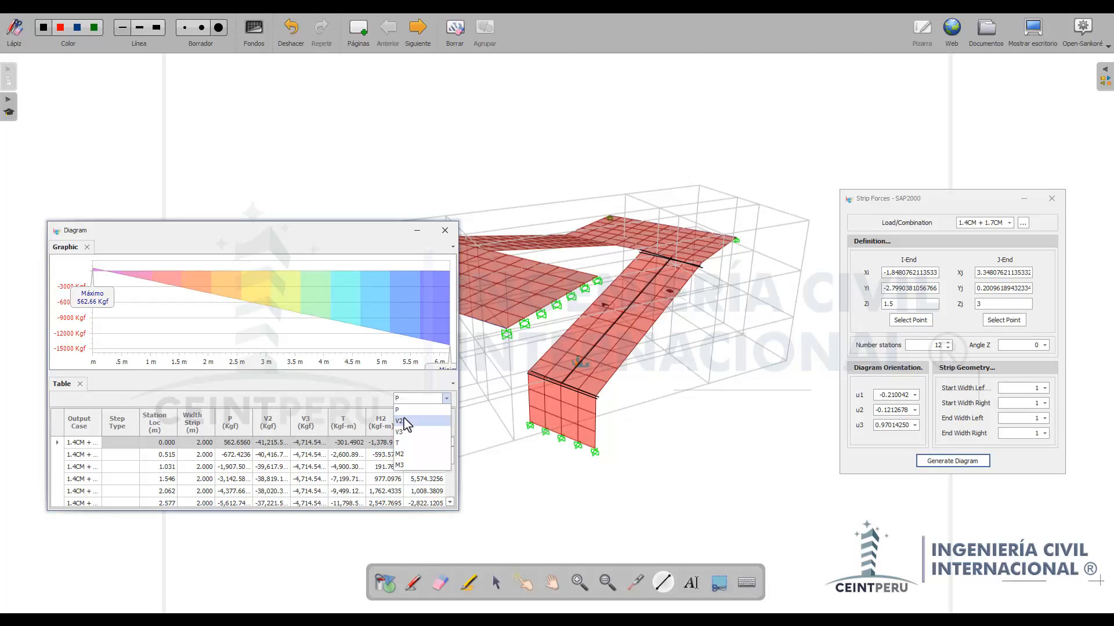
{"action": "left_click", "coordinate": [406, 421]}
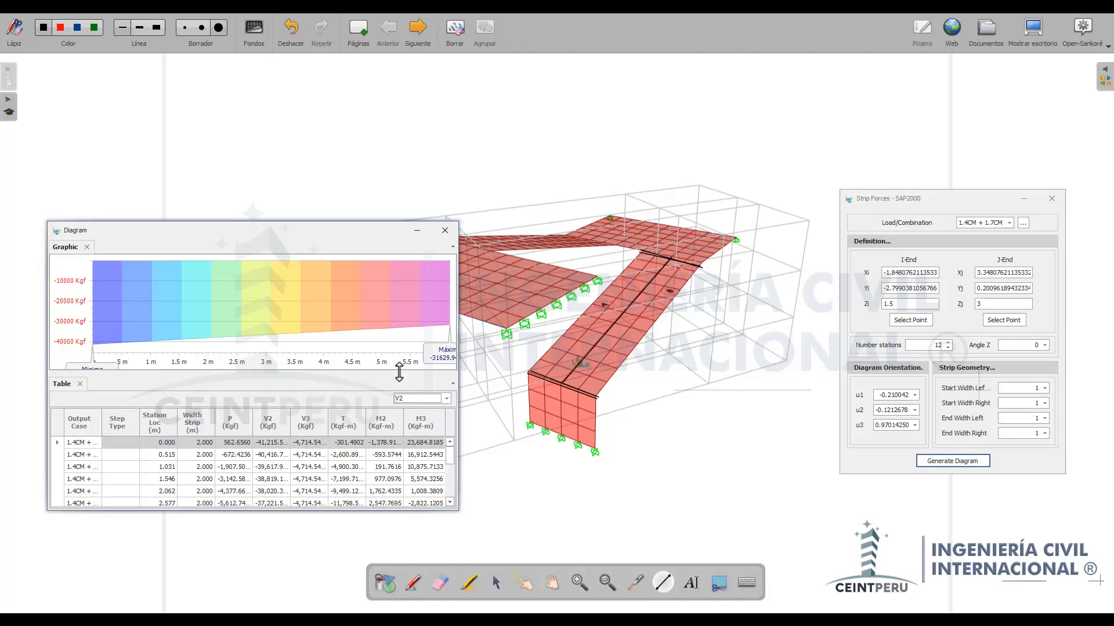
{"action": "left_click_drag", "start_coordinate": [108, 366], "coordinate": [146, 304]}
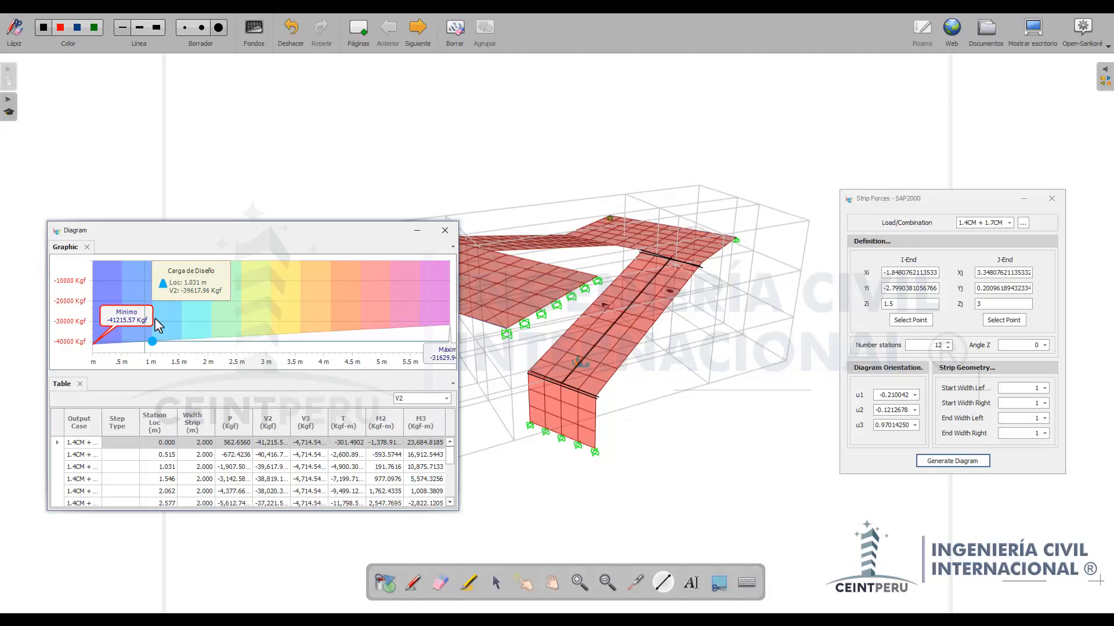
{"action": "left_click_drag", "start_coordinate": [440, 352], "coordinate": [412, 312]}
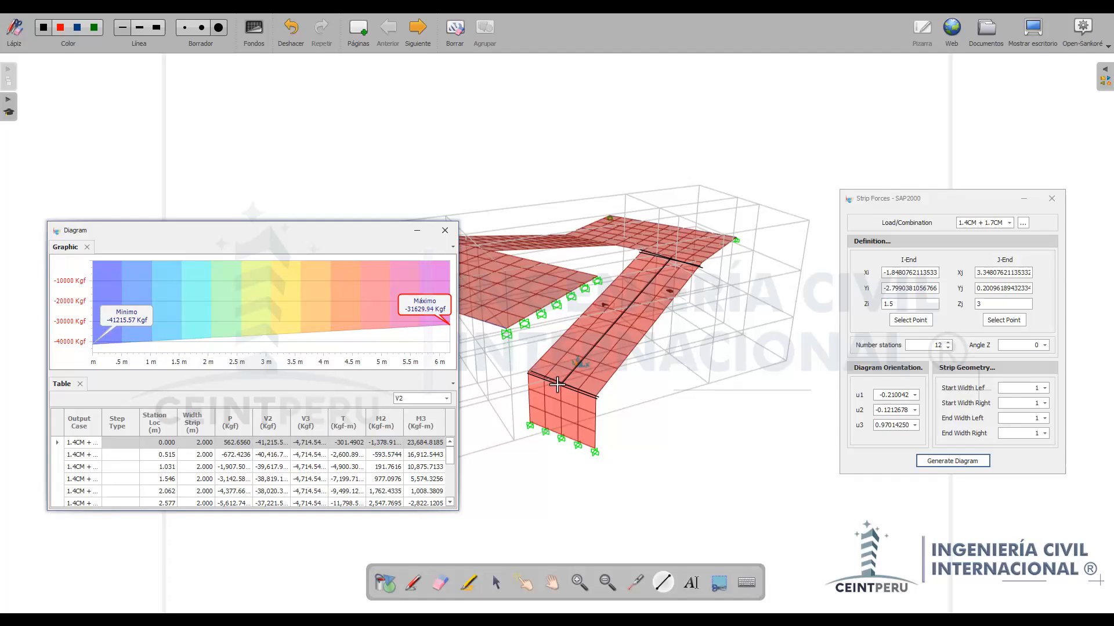
Step: Sketch the V2 diagram outline with straight lines along the lower flight's centreline, from its lower edge to its upper edge
{"action": "left_click_drag", "start_coordinate": [557, 384], "coordinate": [553, 375]}
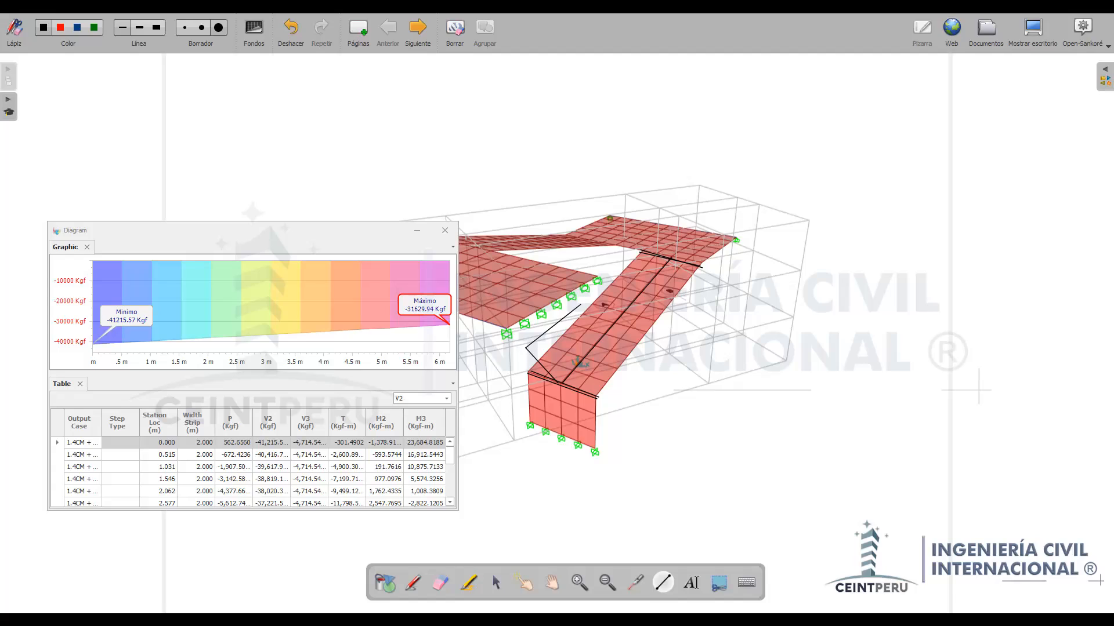
{"action": "left_click_drag", "start_coordinate": [580, 305], "coordinate": [656, 240]}
{"action": "left_click", "coordinate": [377, 234]}
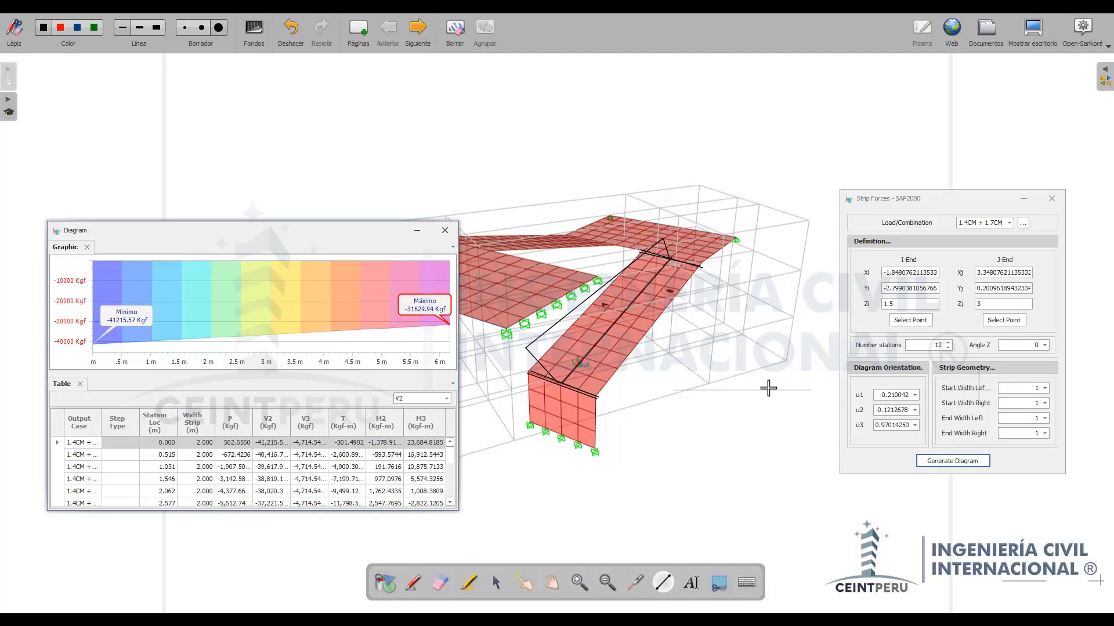
Step: Draw the strip's local axes freehand over the middle of the lower flight and label them 1, 2 and 3
{"action": "left_click", "coordinate": [886, 396]}
{"action": "left_click", "coordinate": [413, 581]}
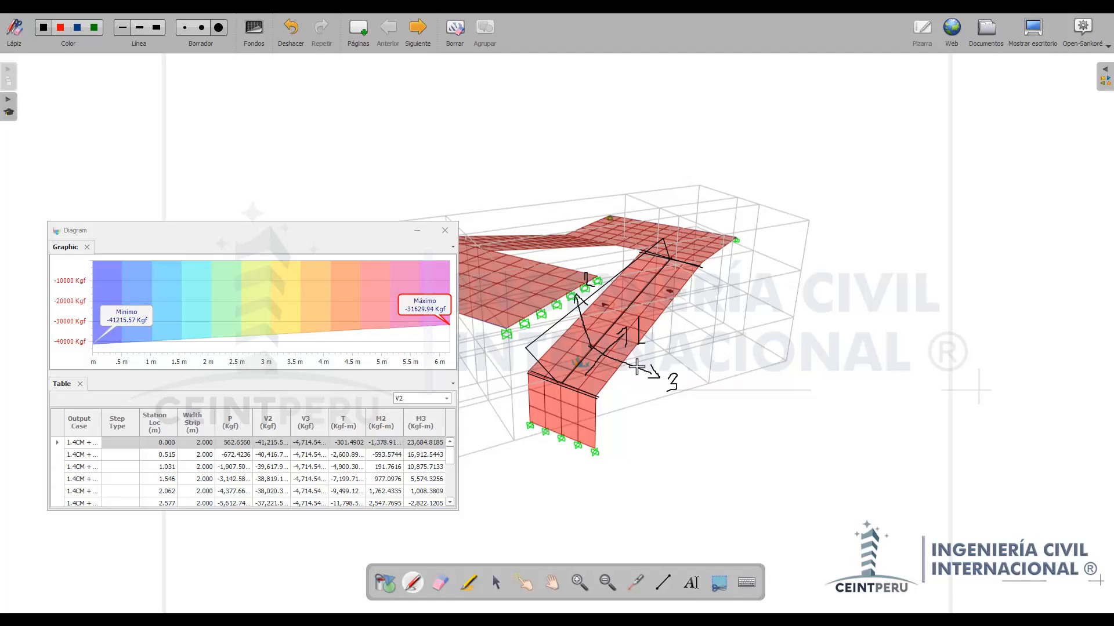
Step: Show the M3 moment diagram and move its maximum and minimum labels fully inside the graph
{"action": "left_click", "coordinate": [431, 399]}
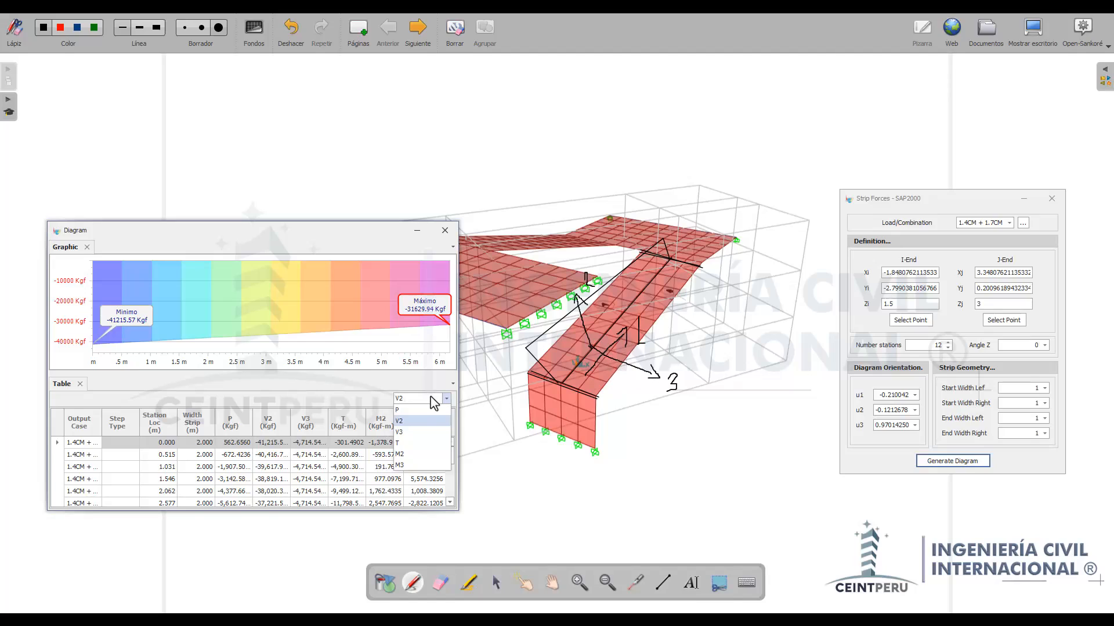
{"action": "left_click", "coordinate": [409, 465]}
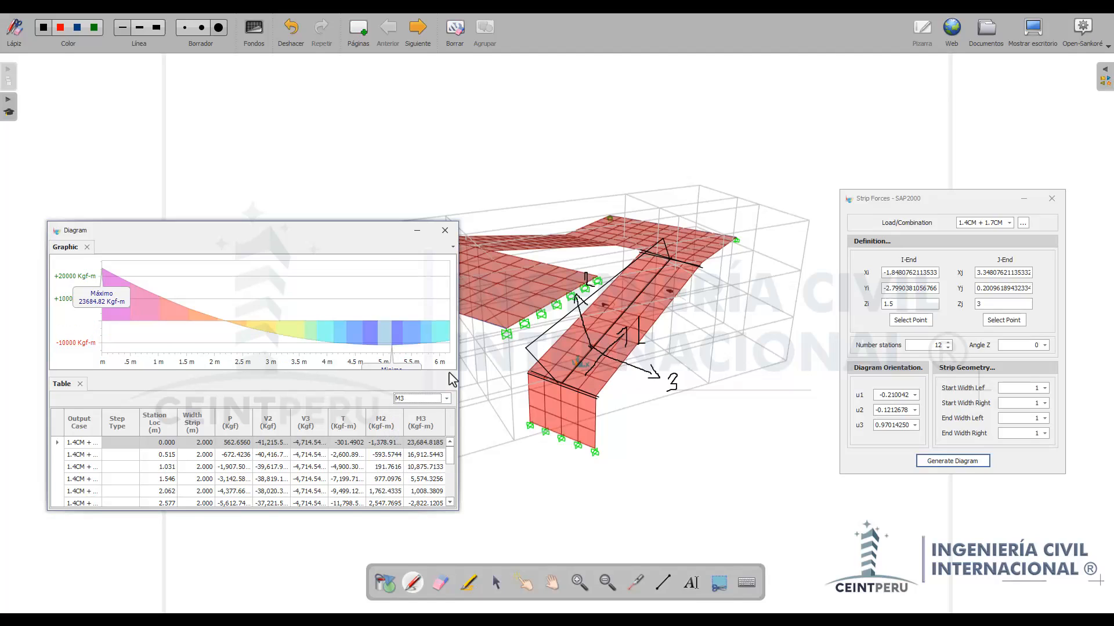
{"action": "left_click_drag", "start_coordinate": [117, 308], "coordinate": [176, 276]}
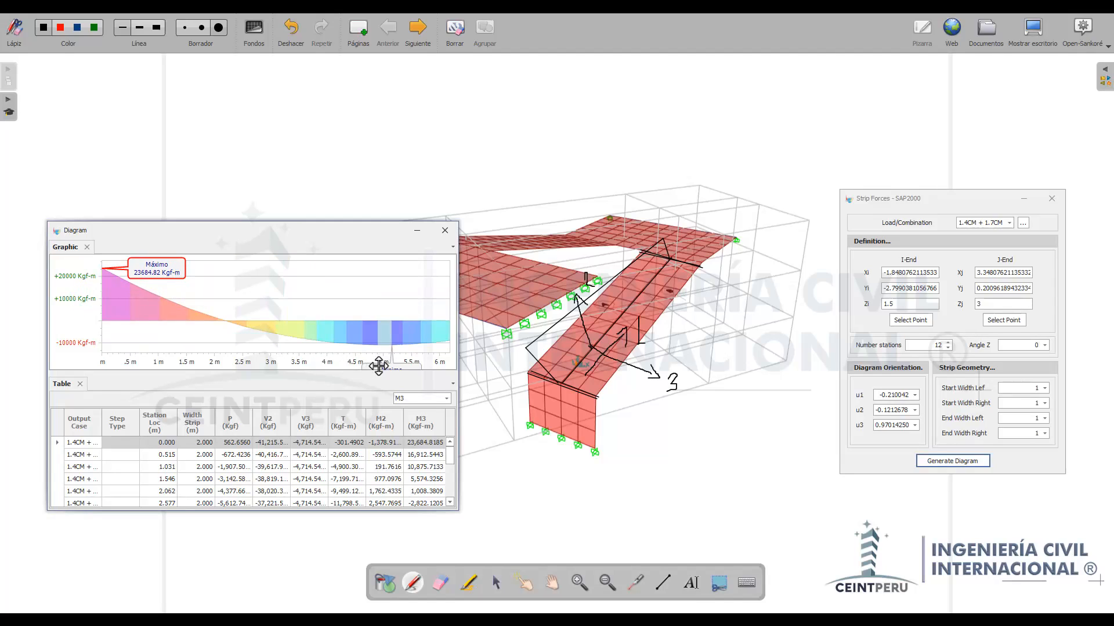
{"action": "left_click_drag", "start_coordinate": [379, 366], "coordinate": [378, 324]}
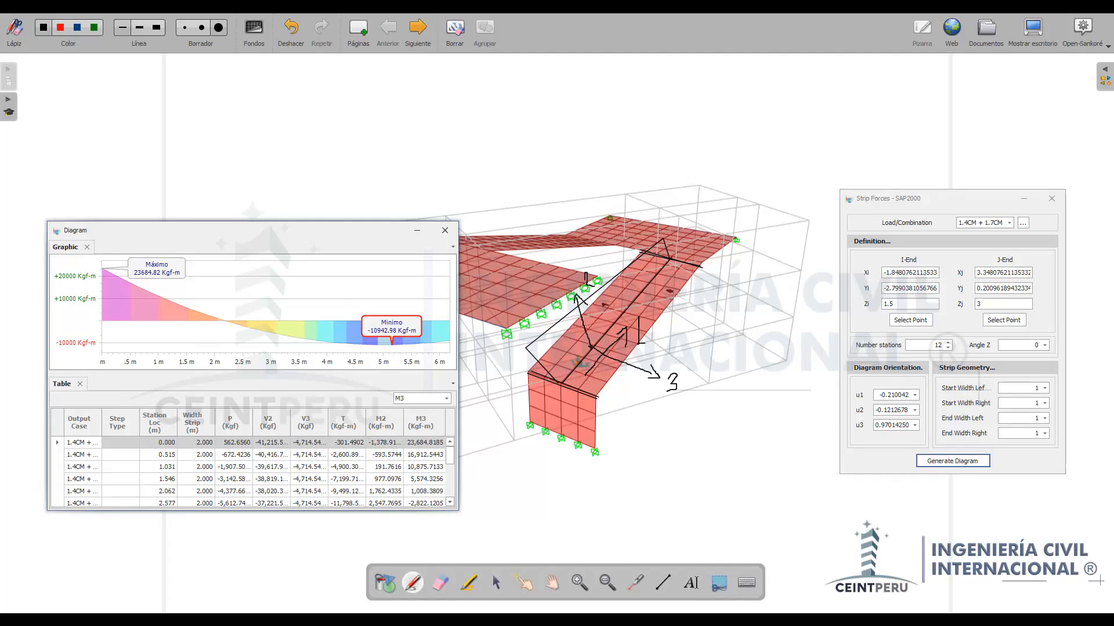
Step: Outline the full-width design strip freehand around the lower flight's edges
{"action": "left_click_drag", "start_coordinate": [530, 370], "coordinate": [553, 348]}
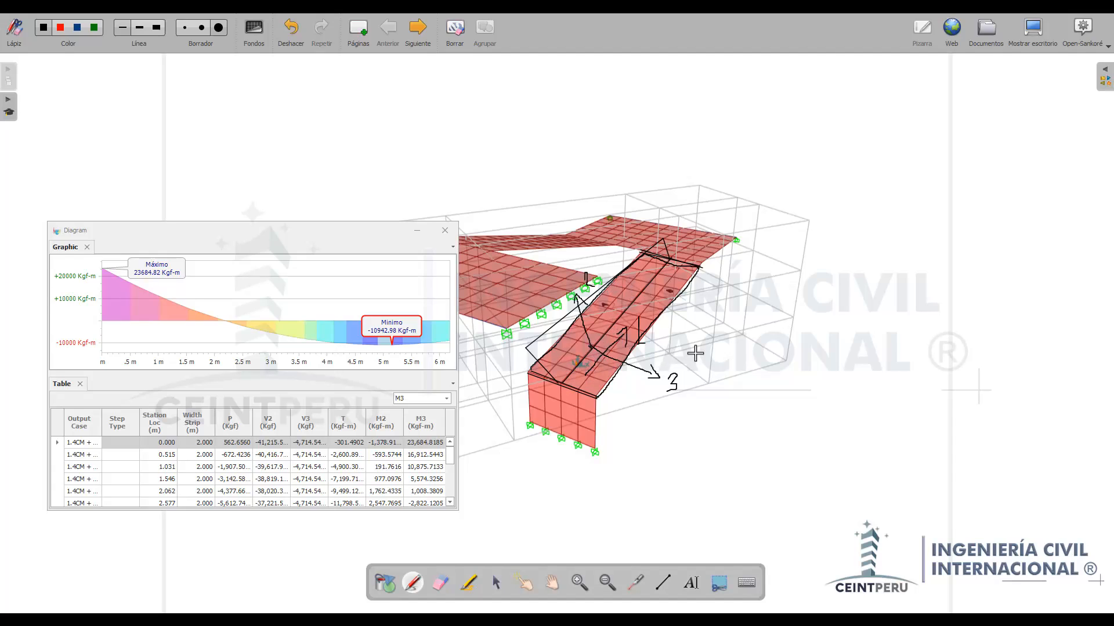
{"action": "left_click", "coordinate": [396, 238]}
{"action": "left_click", "coordinate": [898, 318]}
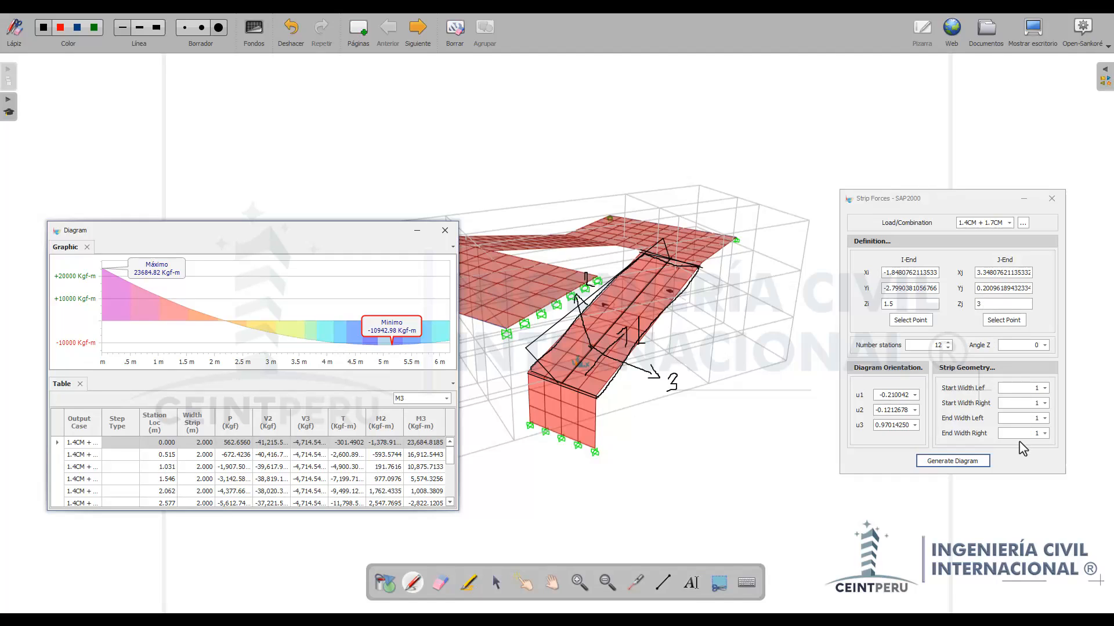
Step: Switch from the whiteboard back to SAP2000 and move the Diagram window clear of the lower flight
{"action": "left_click", "coordinate": [1033, 30]}
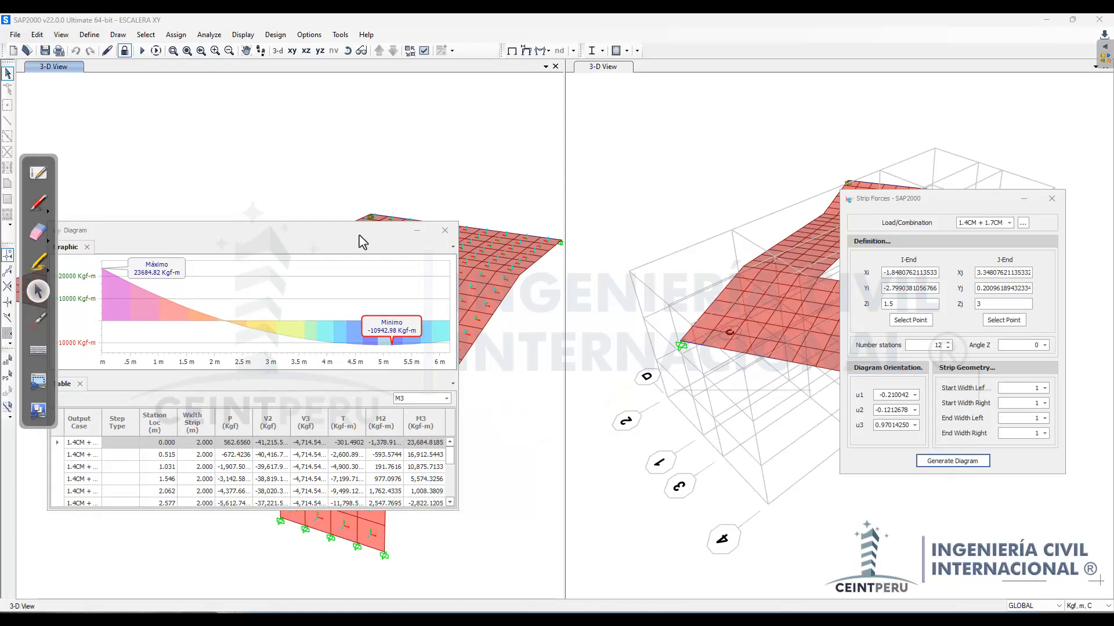
{"action": "left_click_drag", "start_coordinate": [366, 241], "coordinate": [389, 236]}
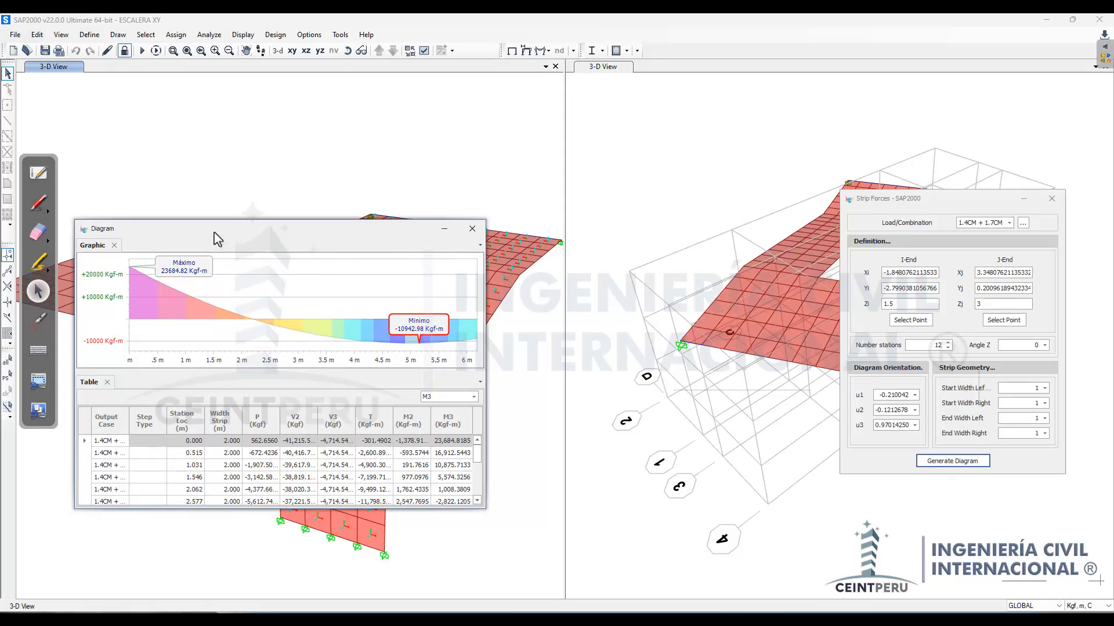
{"action": "left_click_drag", "start_coordinate": [216, 234], "coordinate": [591, 225]}
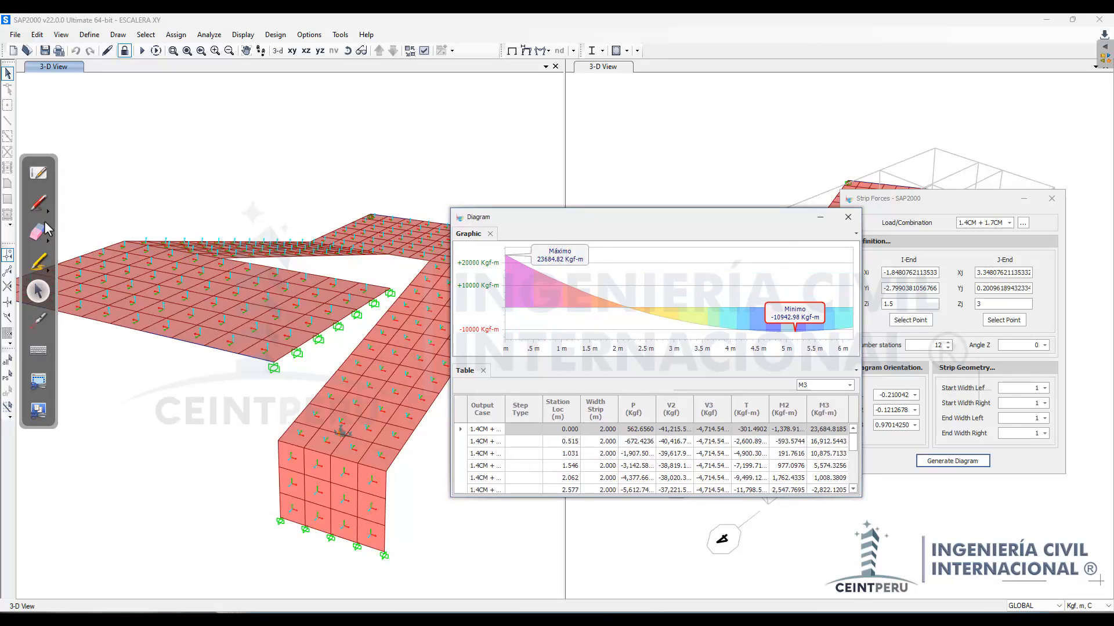
Step: Mark the strip's start edge with its midpoint, circle the four strip width values, and erase these annotations
{"action": "left_click", "coordinate": [39, 204]}
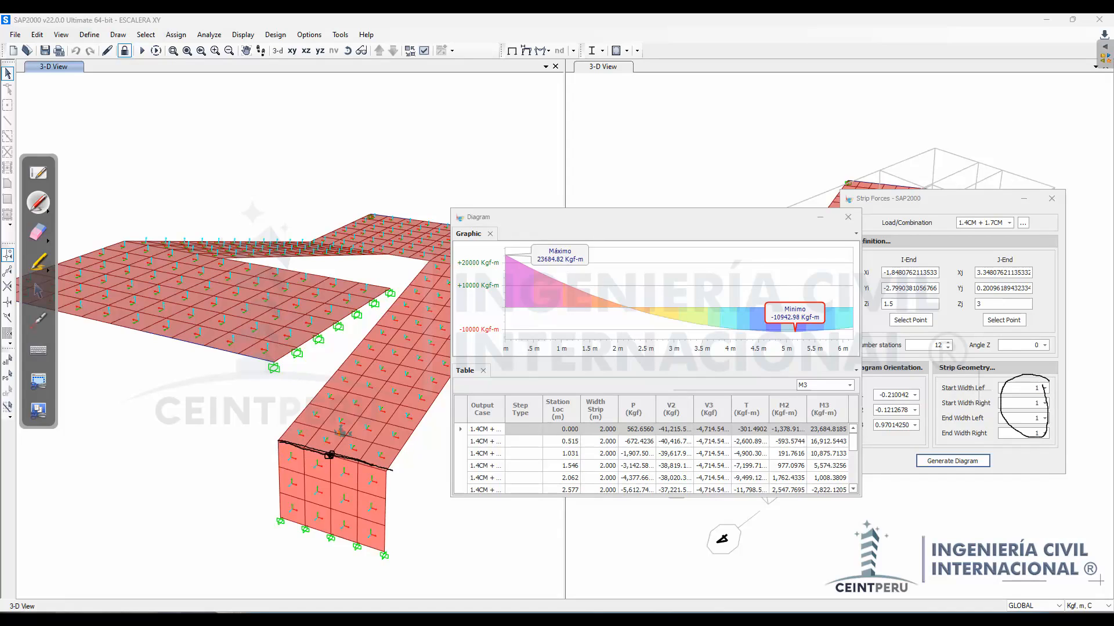
{"action": "left_click", "coordinate": [39, 233]}
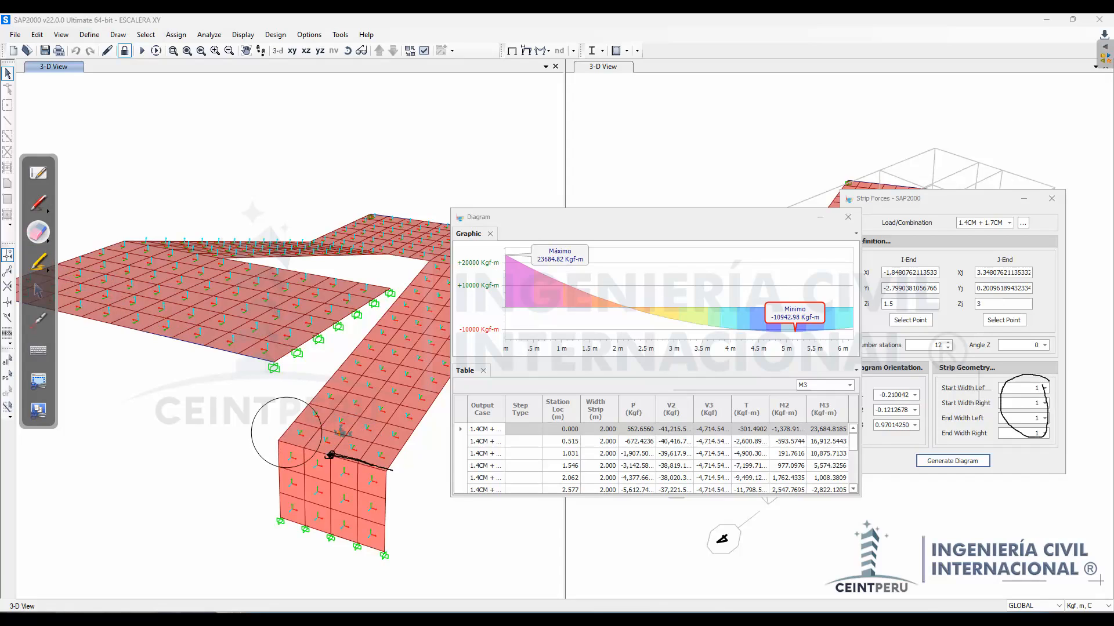
{"action": "mouse_move", "coordinate": [287, 433]}
{"action": "left_mouse_down"}
{"action": "mouse_move", "coordinate": [829, 438]}
{"action": "mouse_move", "coordinate": [993, 454]}
{"action": "mouse_move", "coordinate": [1034, 435]}
{"action": "left_mouse_up"}
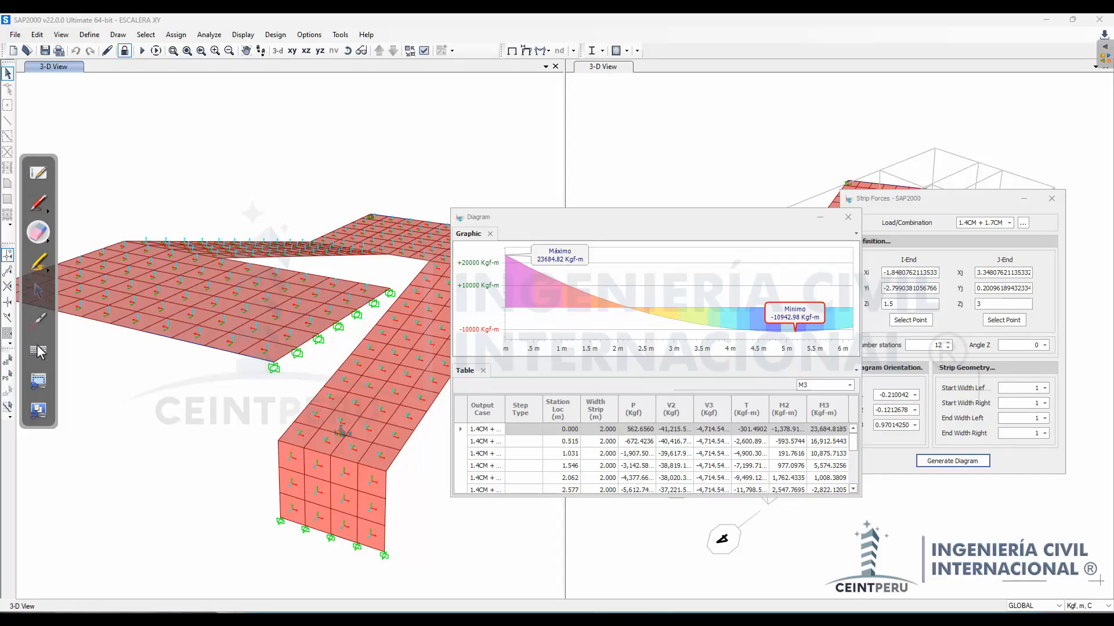
{"action": "left_click", "coordinate": [38, 291]}
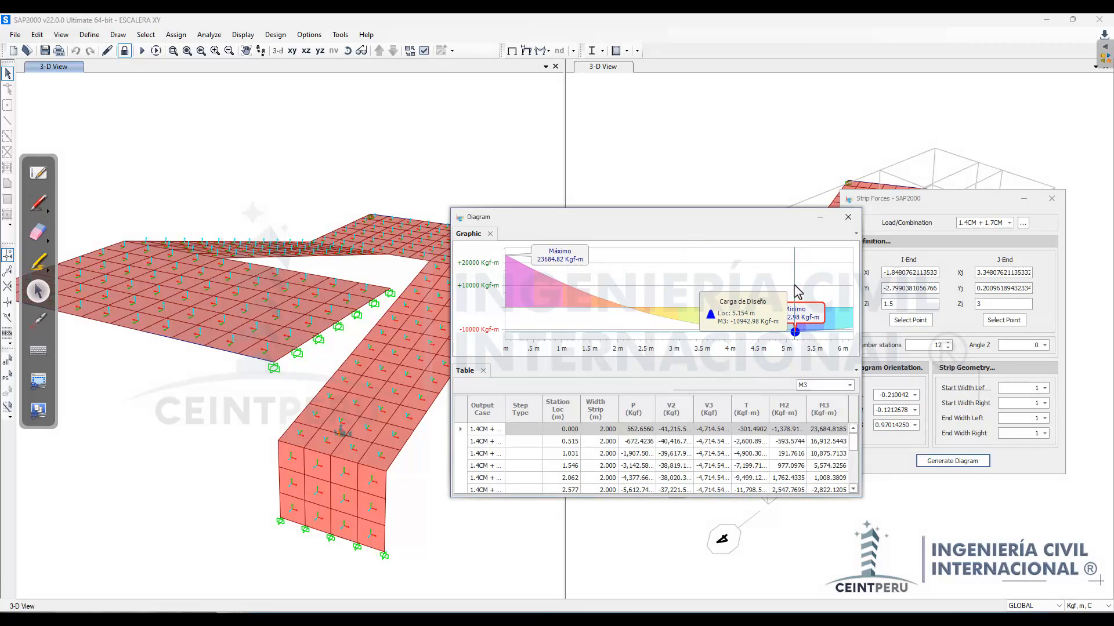
Step: Examine the M3 design values towards the strip's upper end, moving the Diagram window to compare with the model and strip settings
{"action": "left_click_drag", "start_coordinate": [605, 229], "coordinate": [711, 251]}
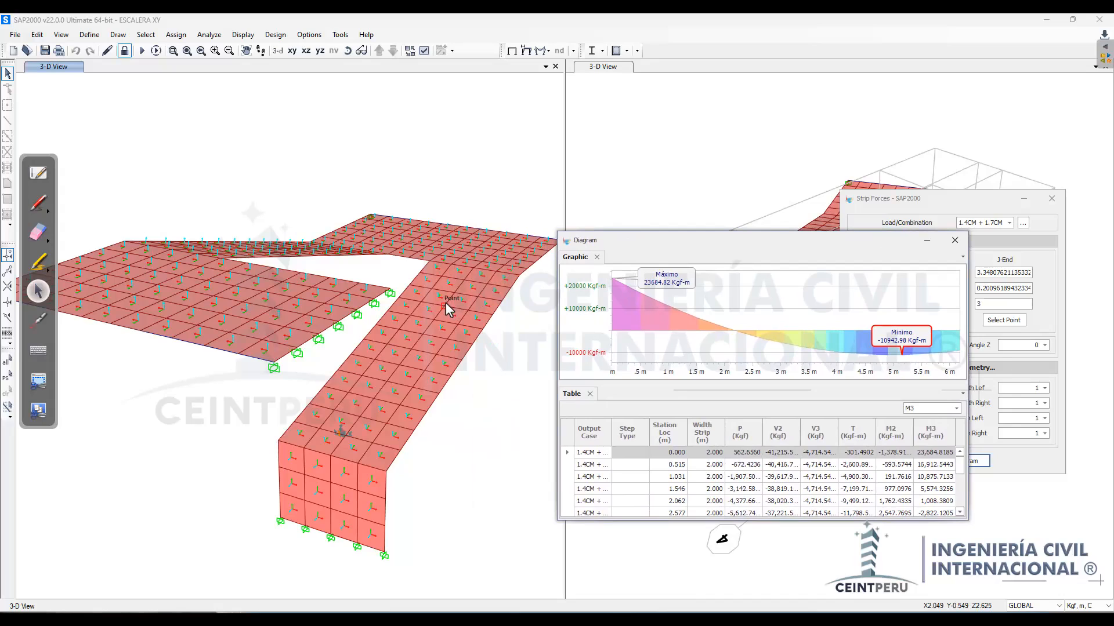
{"action": "mouse_move", "coordinate": [960, 361]}
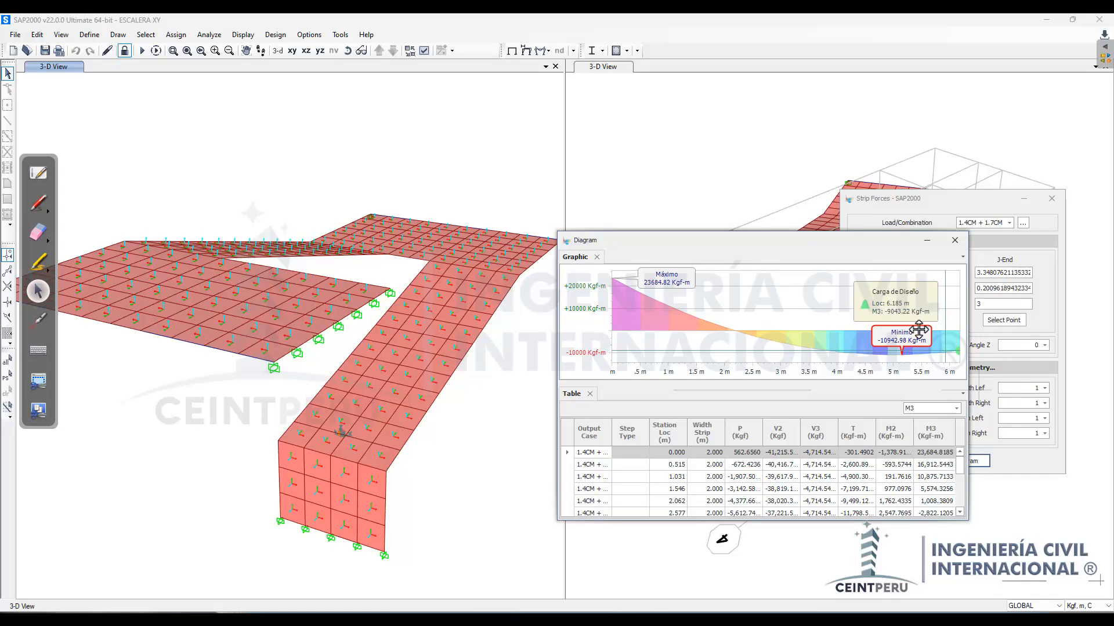
{"action": "left_click_drag", "start_coordinate": [879, 243], "coordinate": [732, 239]}
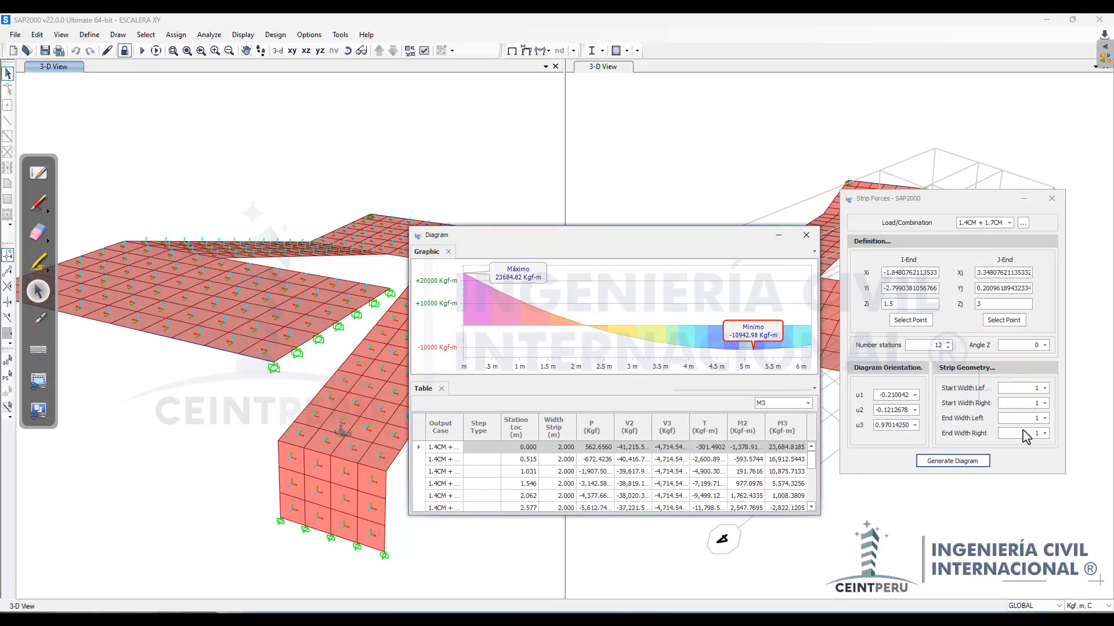
Step: Close the current diagram, set all four start and end strip widths to 0.5 m, and generate the force diagram
{"action": "left_click", "coordinate": [806, 235]}
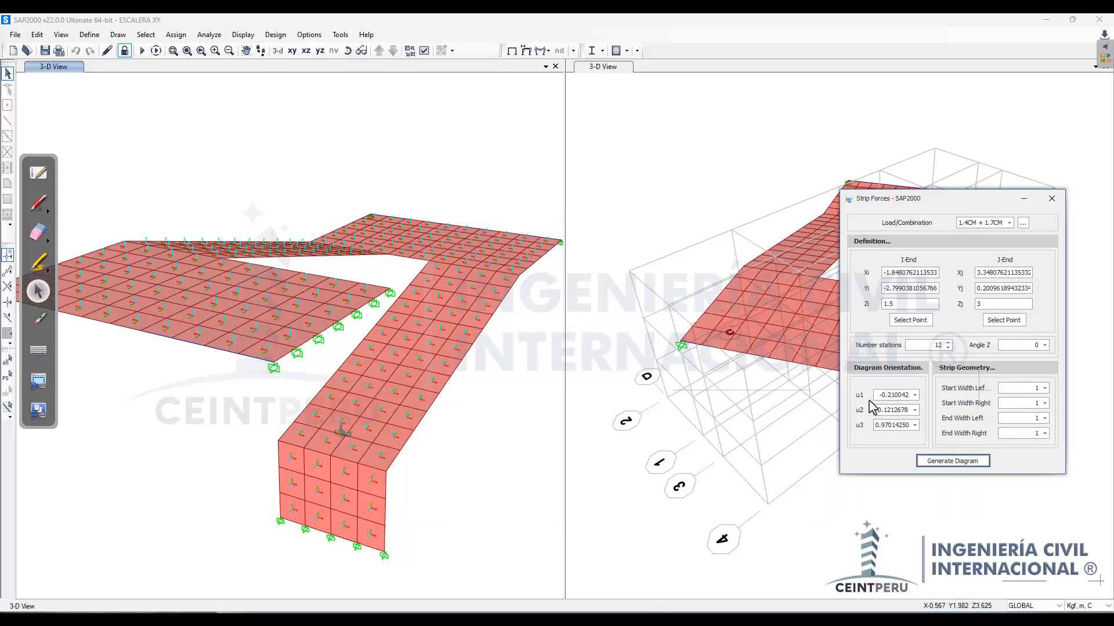
{"action": "double_click", "coordinate": [1036, 388]}
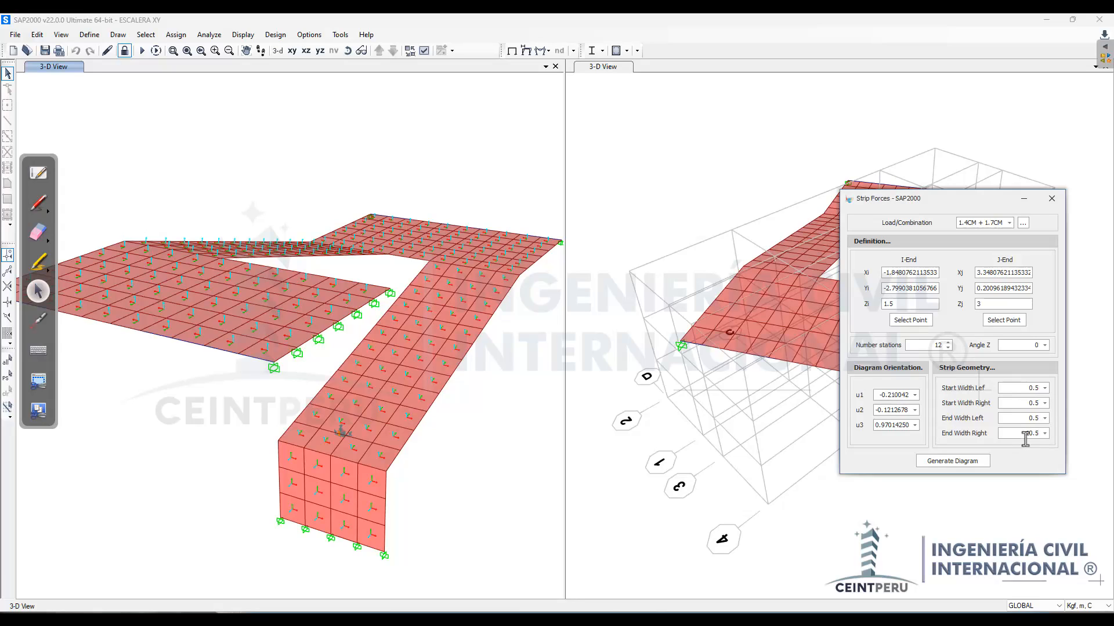
{"action": "left_click_drag", "start_coordinate": [1025, 440], "coordinate": [1046, 449]}
{"action": "key", "text": "Tab"}
{"action": "left_click", "coordinate": [951, 464]}
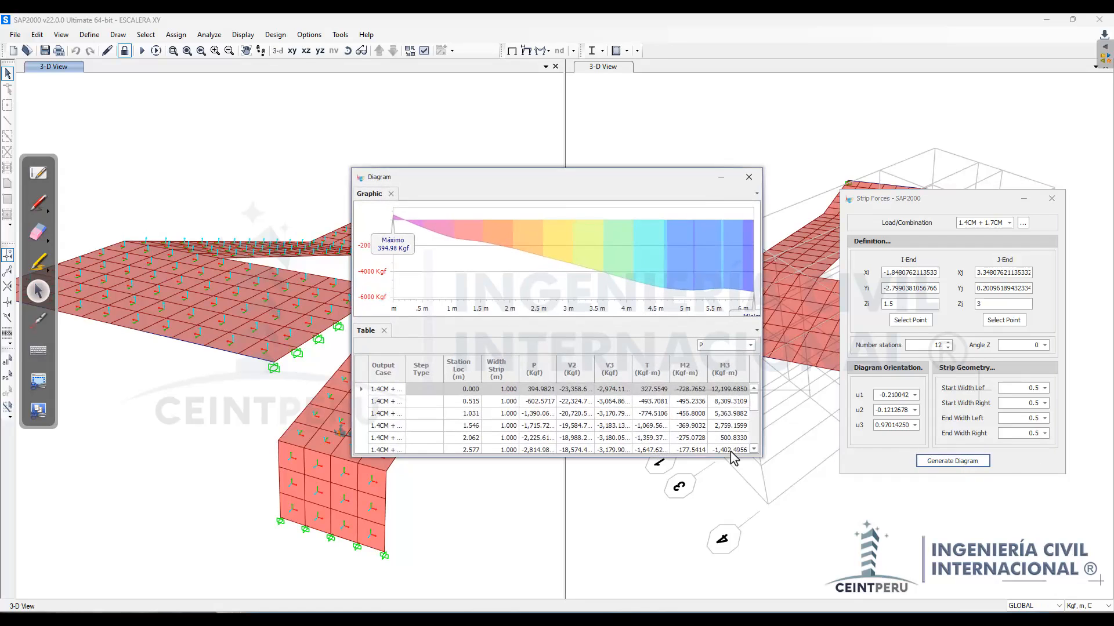
Step: Review the M3 moment diagram with its maximum and minimum labels moved clear inside the graph, and close it
{"action": "left_click", "coordinate": [713, 348]}
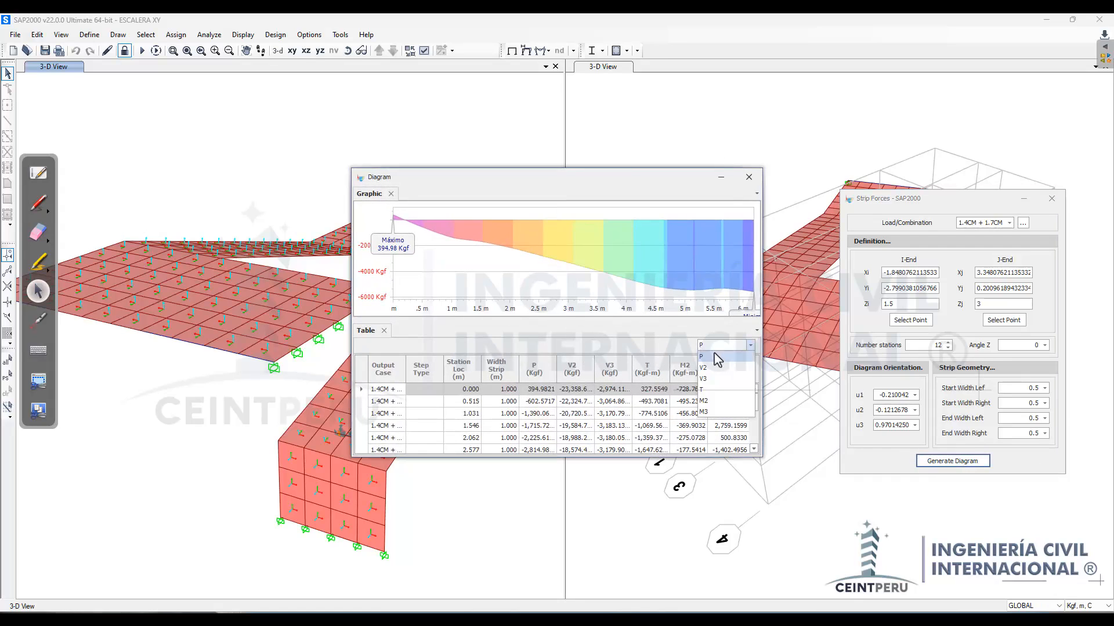
{"action": "left_click", "coordinate": [714, 414]}
{"action": "left_click_drag", "start_coordinate": [381, 247], "coordinate": [438, 219]}
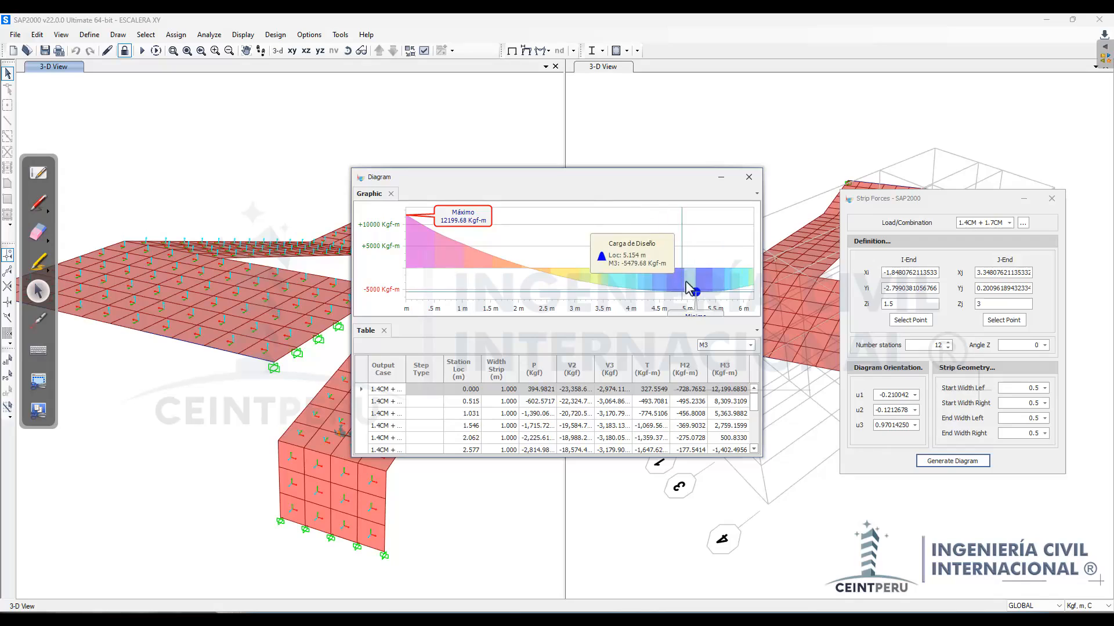
{"action": "left_click_drag", "start_coordinate": [694, 314], "coordinate": [695, 276]}
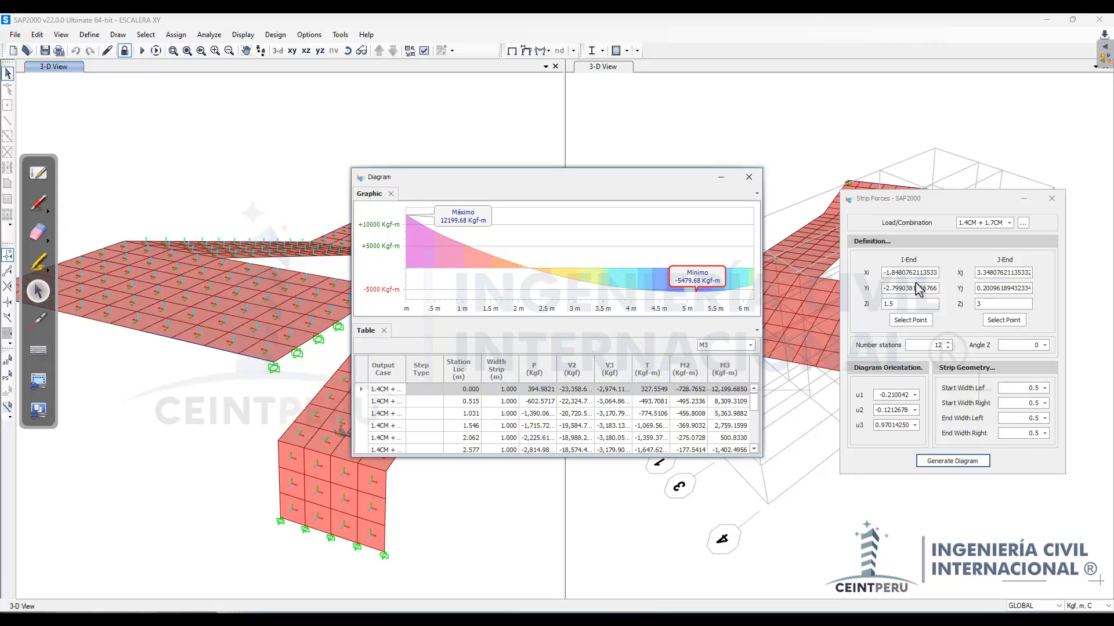
{"action": "left_click_drag", "start_coordinate": [606, 174], "coordinate": [575, 222]}
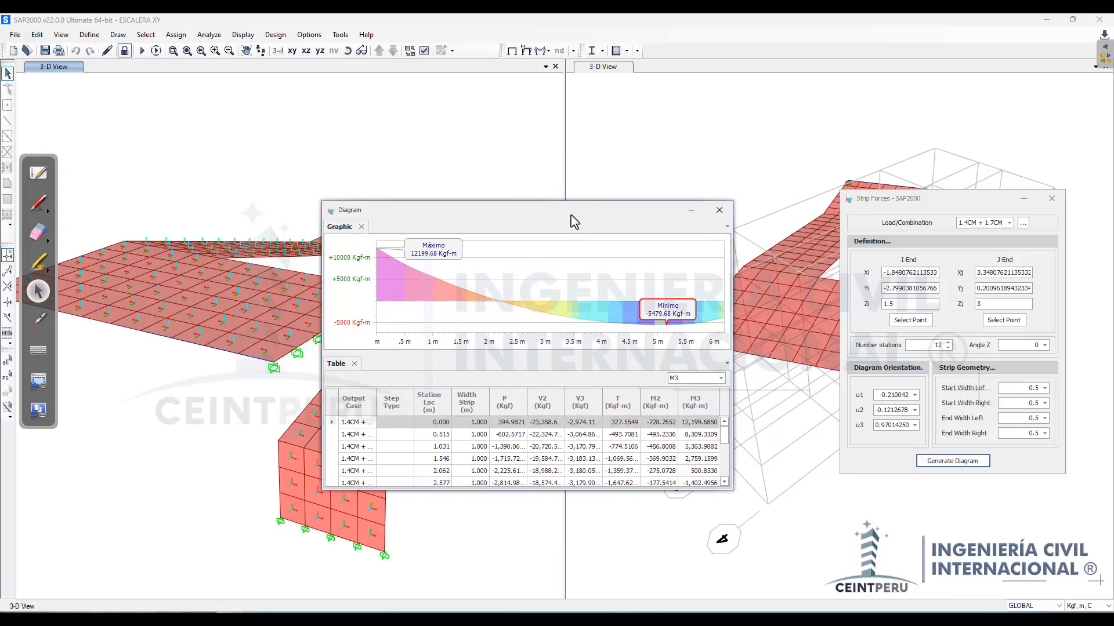
{"action": "left_click", "coordinate": [718, 211]}
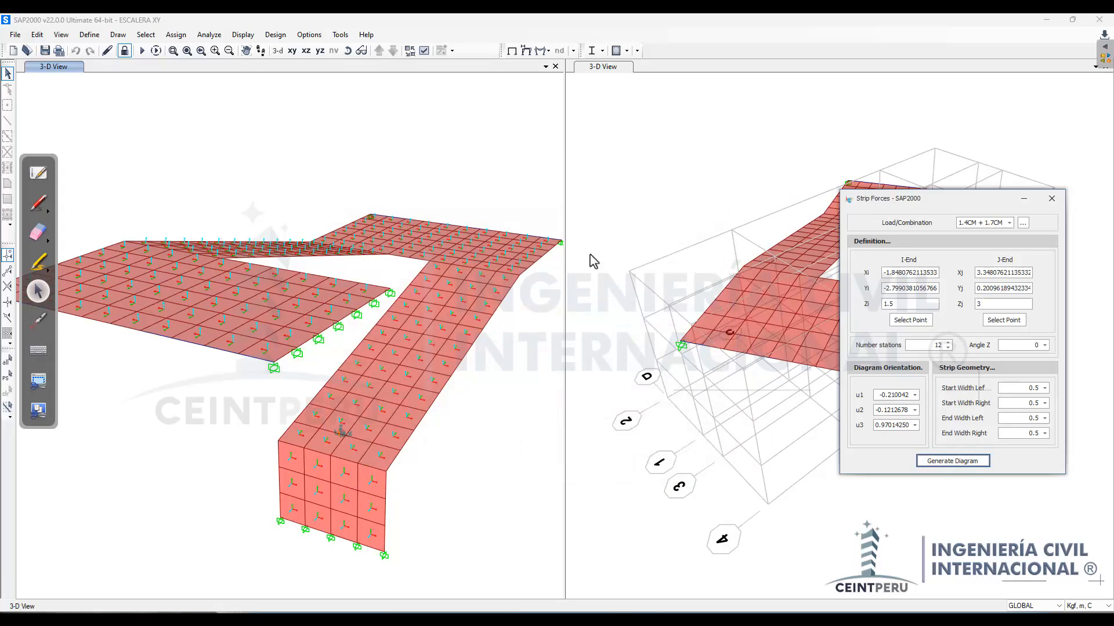
Step: Define the strip along the upper flight, picking the I-End at its upper edge's midpoint (Z 4.5) and the J-End at its lower edge's midpoint (Z 3)
{"action": "middle_click_drag", "start_coordinate": [437, 296], "coordinate": [382, 420], "text": "shift"}
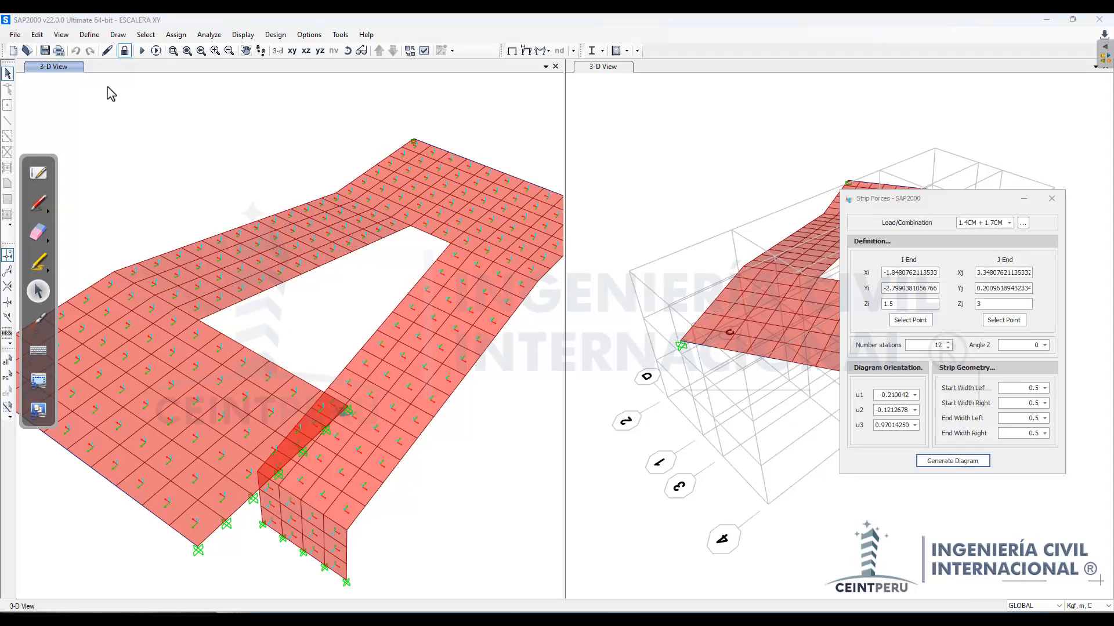
{"action": "left_click", "coordinate": [898, 324]}
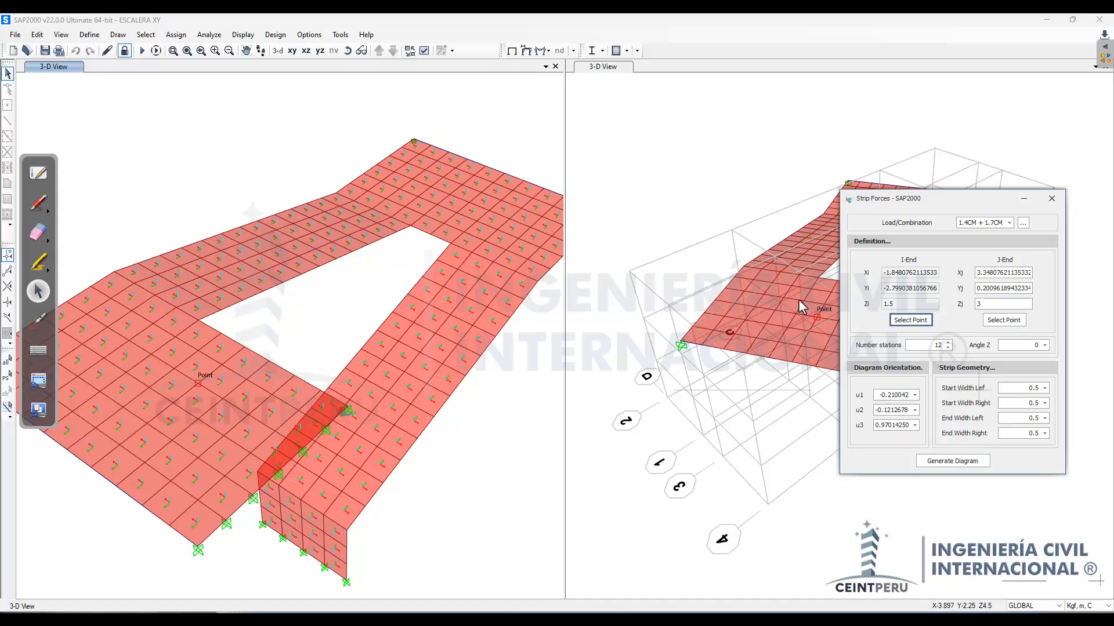
{"action": "left_click", "coordinate": [159, 294]}
{"action": "left_click", "coordinate": [157, 294]}
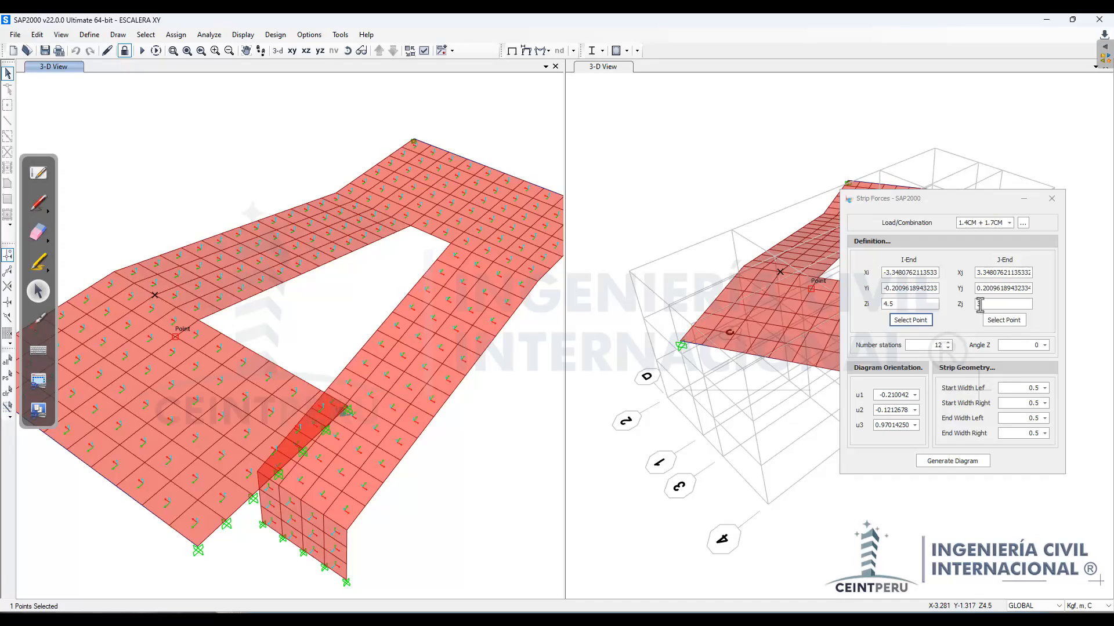
{"action": "left_click", "coordinate": [1003, 321]}
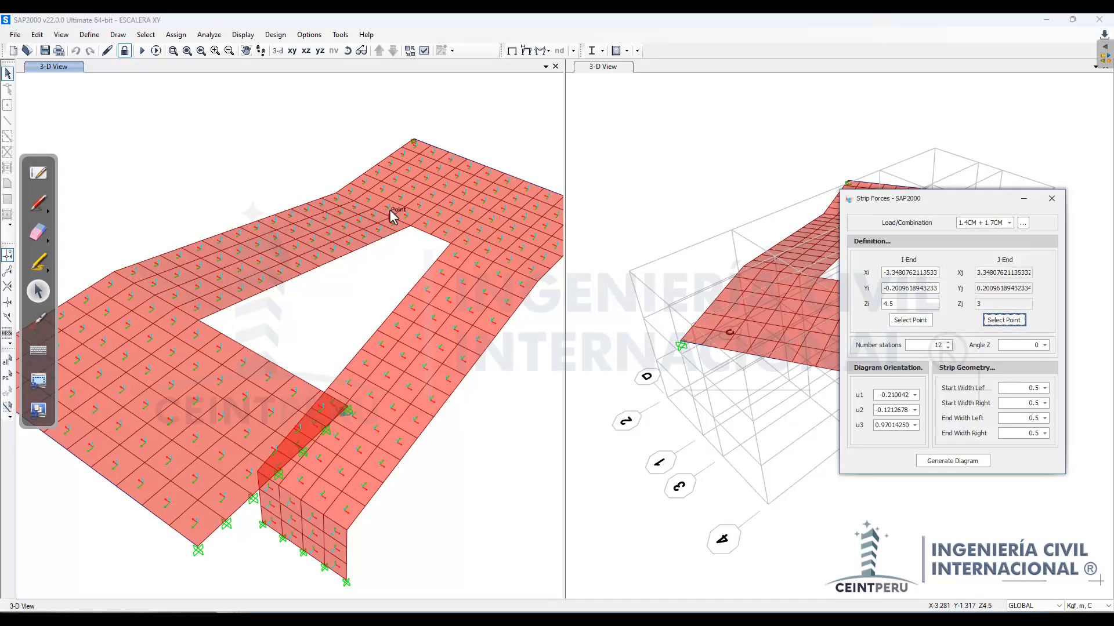
{"action": "left_click", "coordinate": [371, 209]}
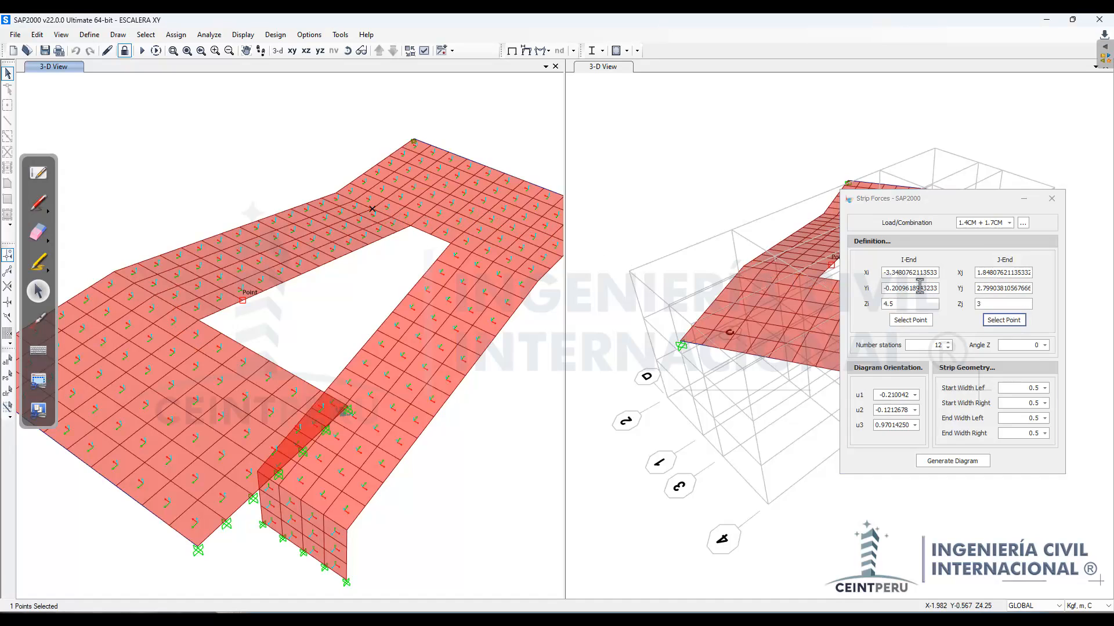
{"action": "left_click", "coordinate": [910, 319]}
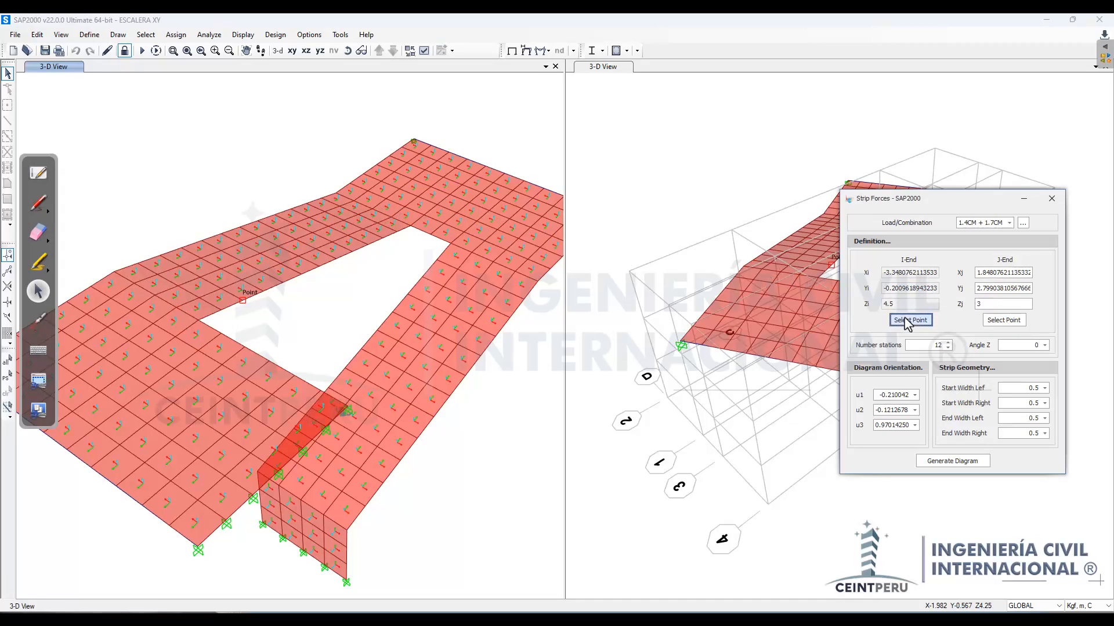
{"action": "left_click", "coordinate": [155, 295]}
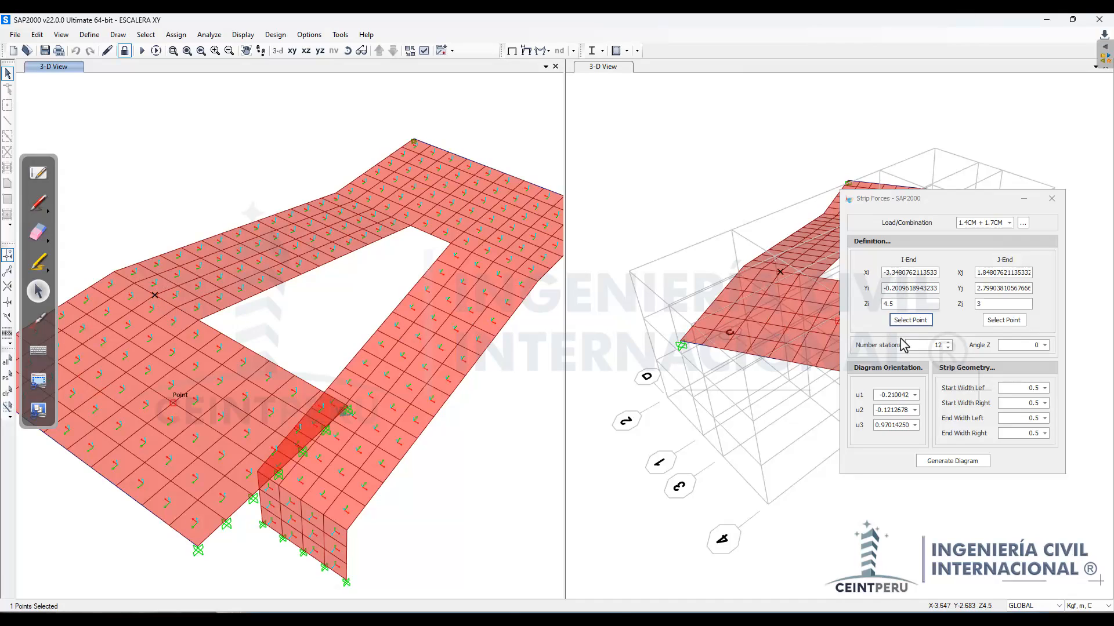
Step: Check the upper flight's shell local axes and make the diagram orientation components positive, with u1 0.210042 and u2 0.12126781
{"action": "double_click", "coordinate": [934, 348]}
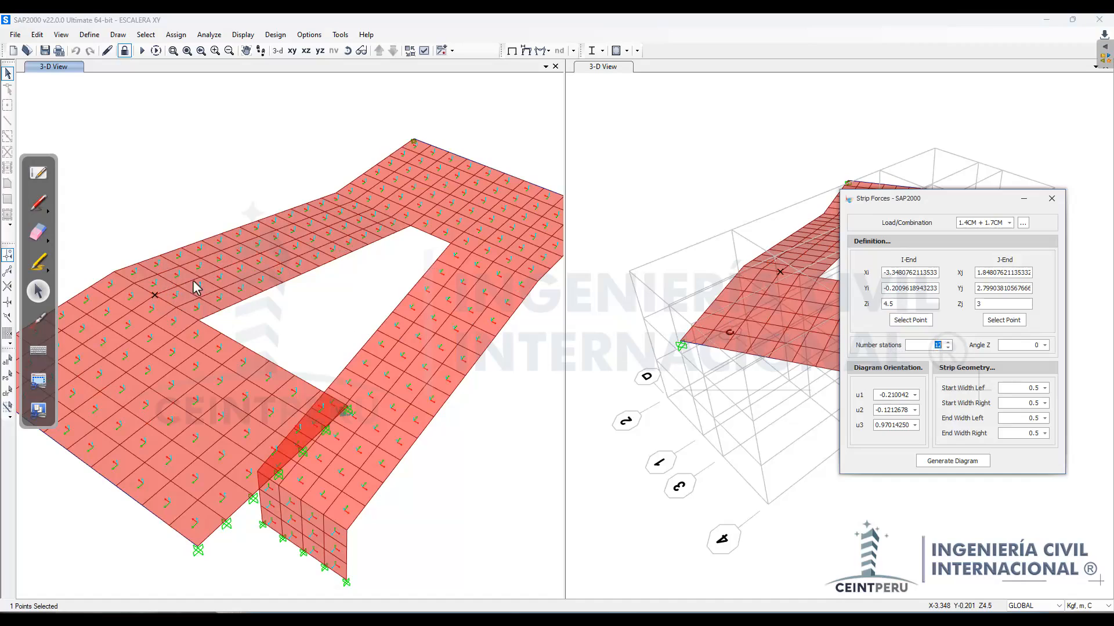
{"action": "left_click", "coordinate": [883, 398]}
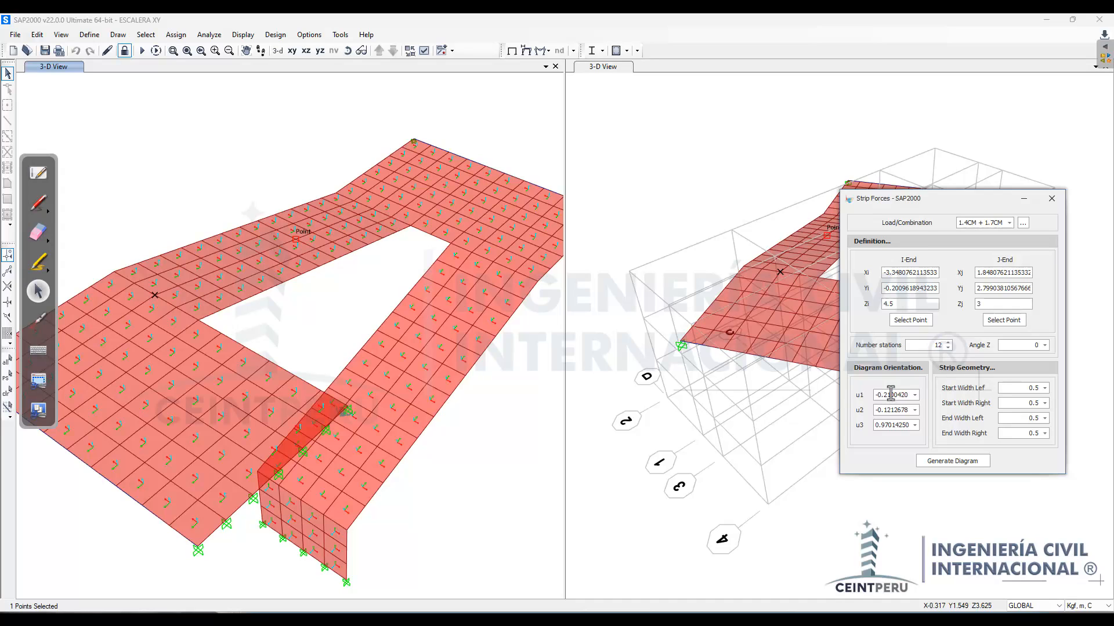
{"action": "double_click", "coordinate": [891, 395]}
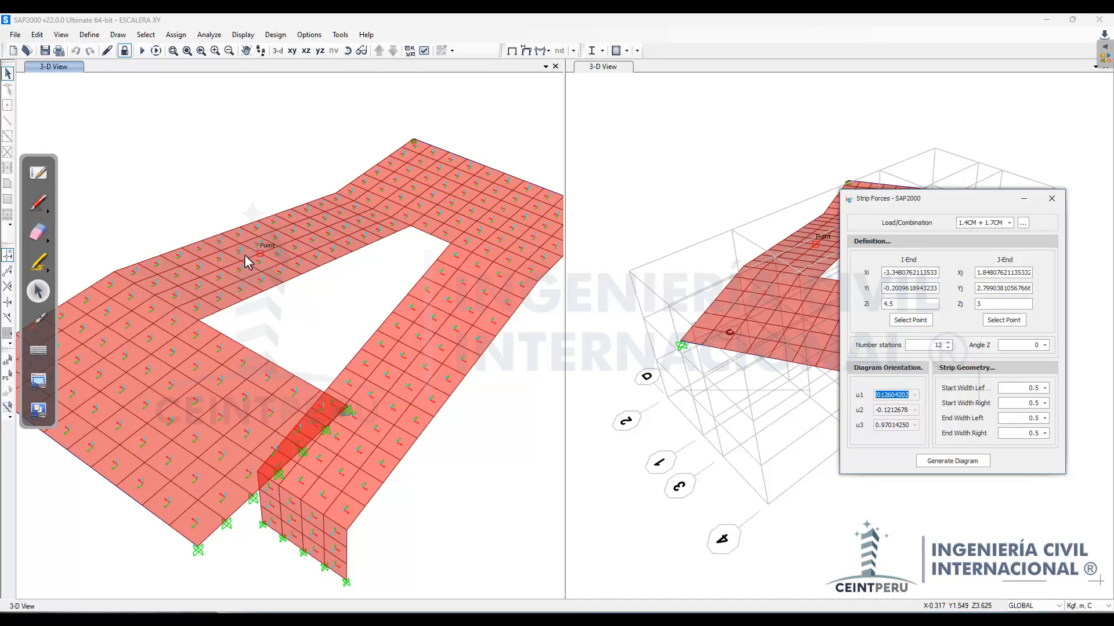
{"action": "scroll", "coordinate": [229, 273], "scroll_direction": "up", "scroll_amount": 2}
{"action": "left_click", "coordinate": [257, 276]}
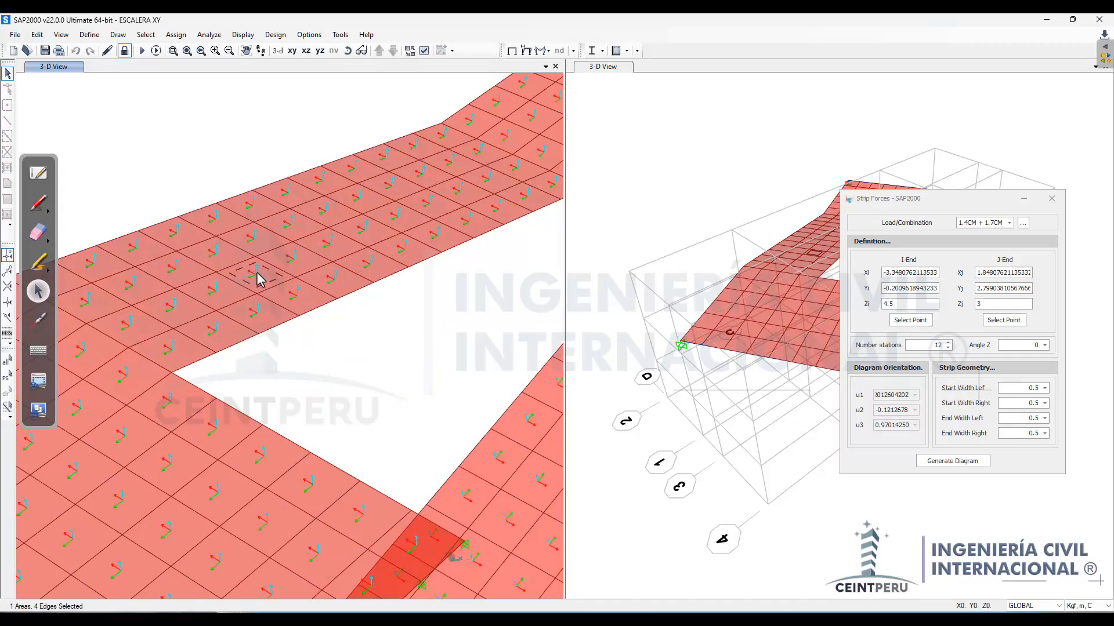
{"action": "scroll", "coordinate": [258, 276], "scroll_direction": "up", "scroll_amount": 2}
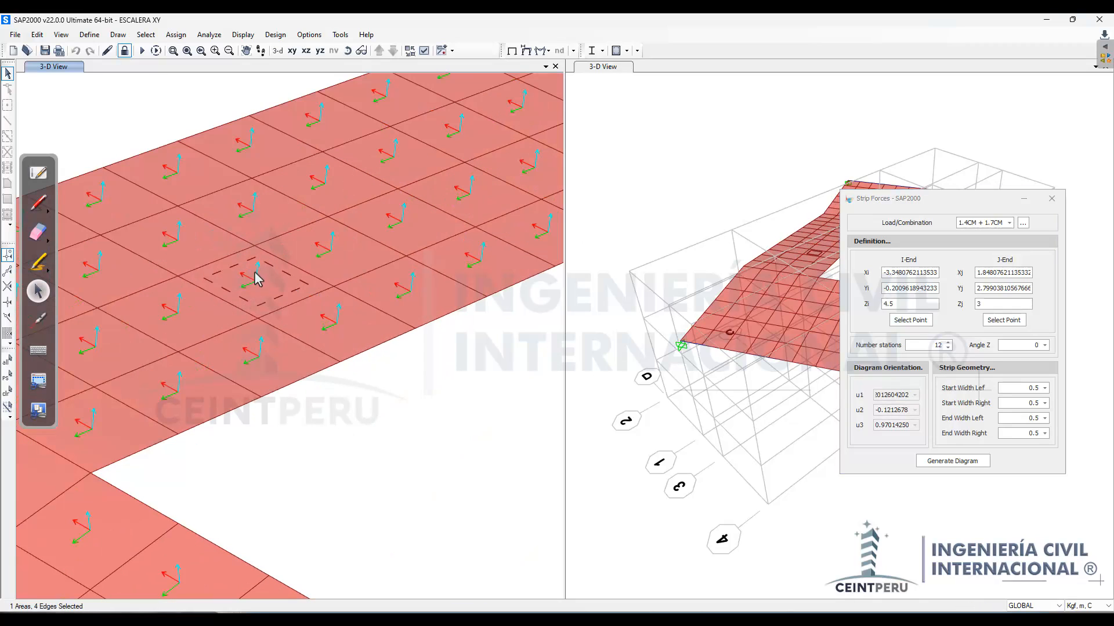
{"action": "scroll", "coordinate": [256, 278], "scroll_direction": "down", "scroll_amount": 4}
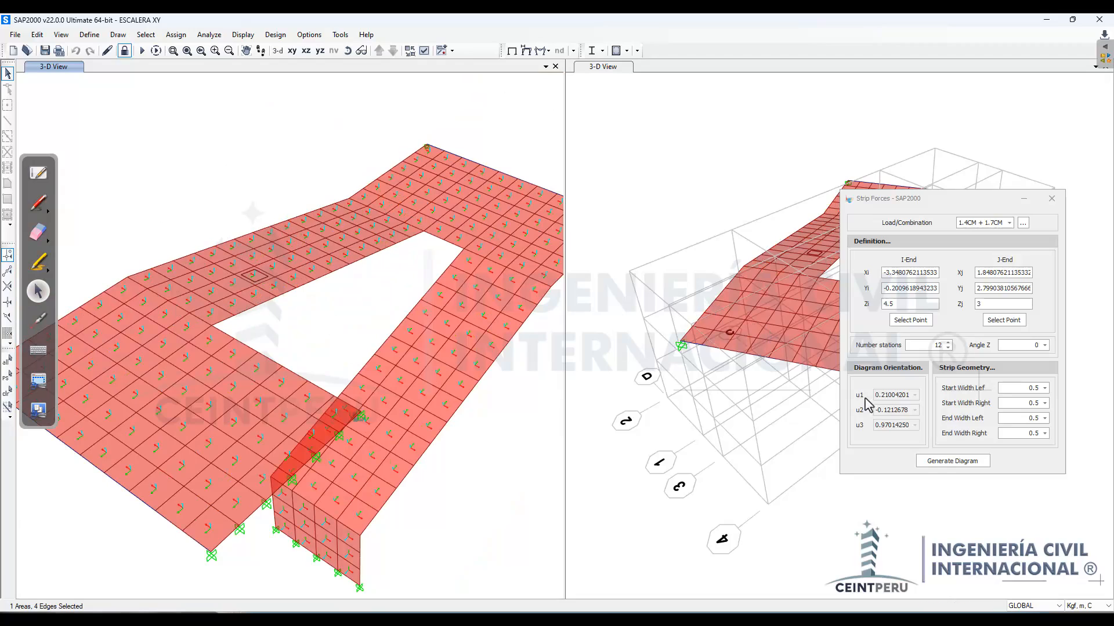
{"action": "left_click", "coordinate": [886, 395]}
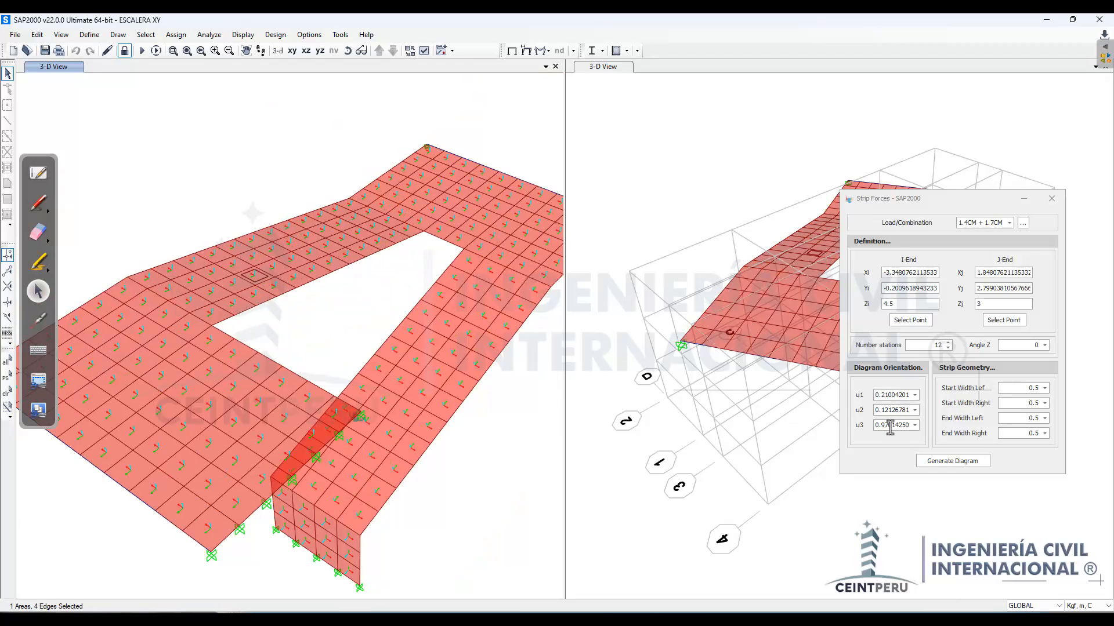
Step: Keep all four start and end strip widths at 0.5 m and generate the upper flight's force diagram
{"action": "left_click", "coordinate": [1035, 388]}
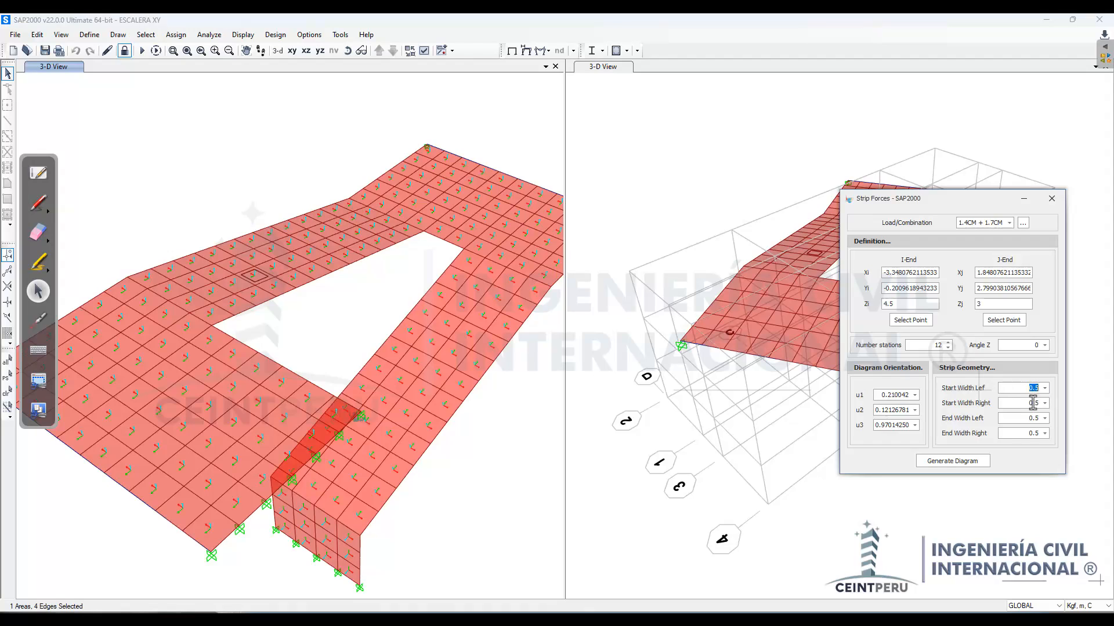
{"action": "left_click_drag", "start_coordinate": [1028, 403], "coordinate": [1035, 404]}
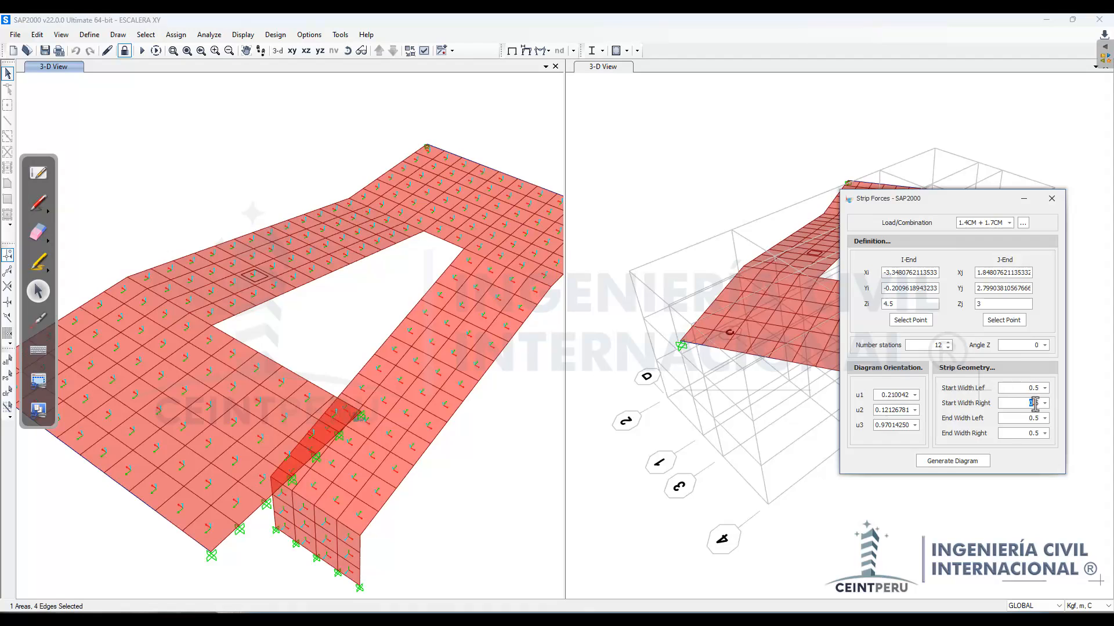
{"action": "left_click", "coordinate": [1034, 433]}
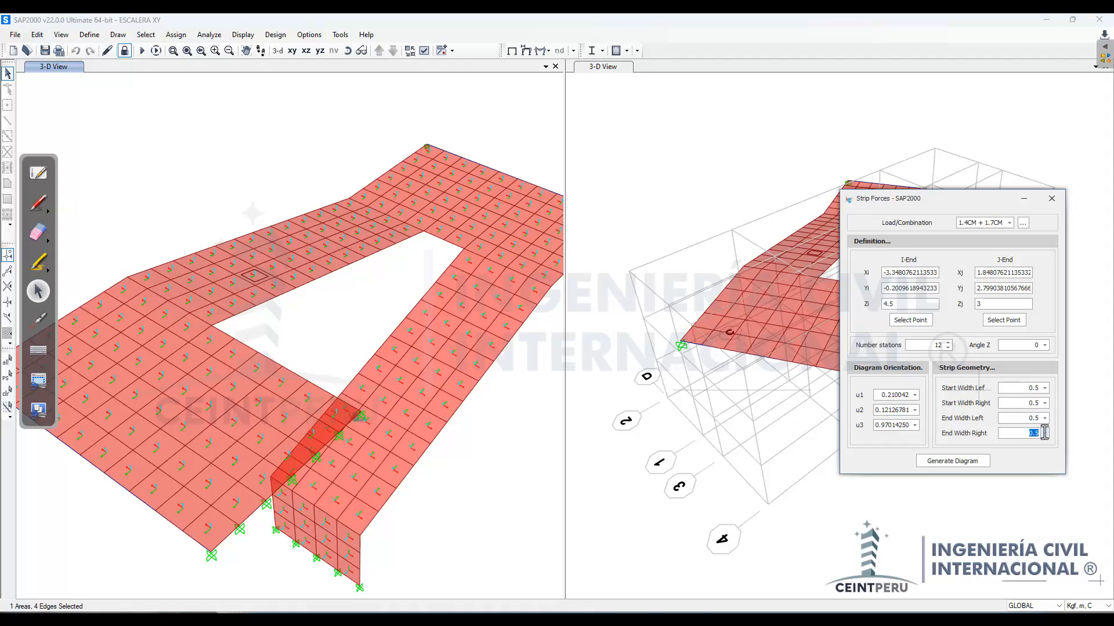
{"action": "left_click", "coordinate": [943, 463]}
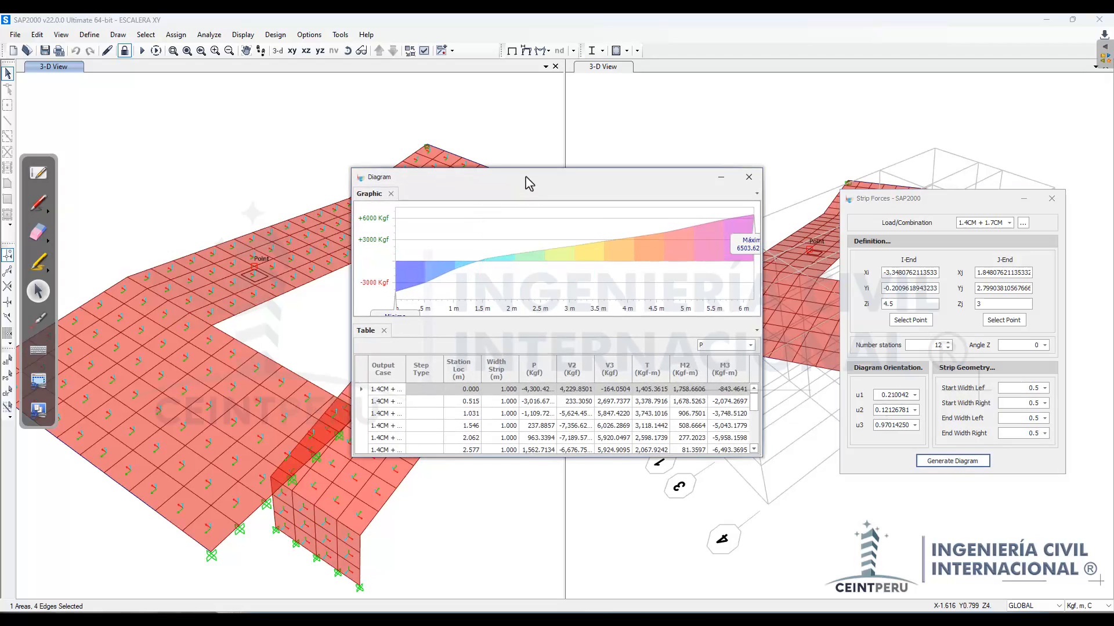
{"action": "left_click_drag", "start_coordinate": [528, 182], "coordinate": [518, 205]}
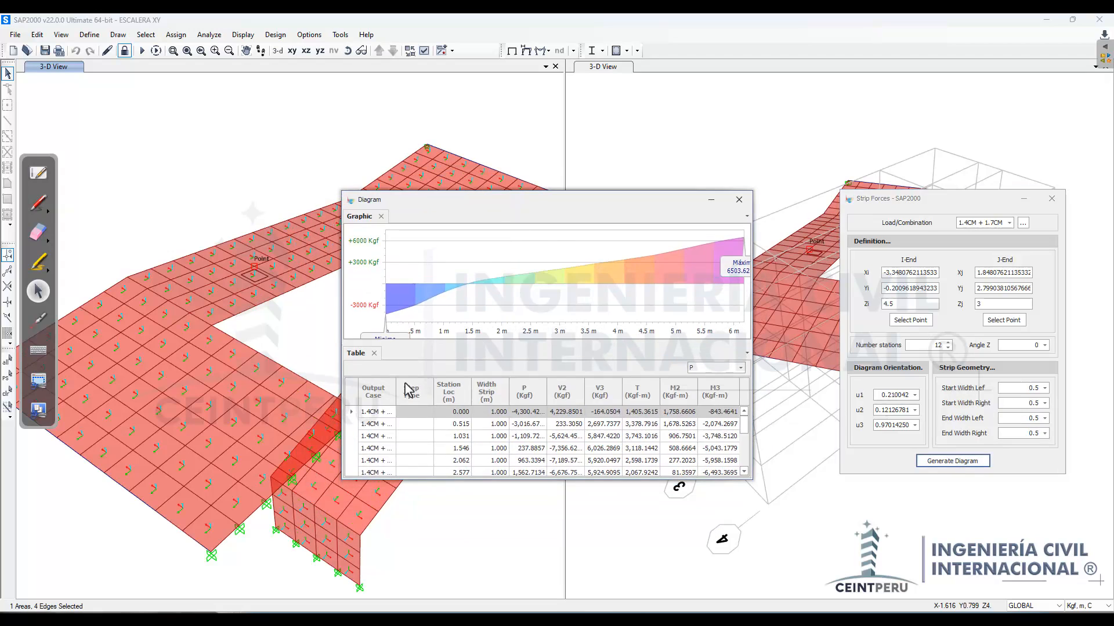
Step: Show the V2 shear diagram and move its minimum label inside the graph
{"action": "left_click", "coordinate": [703, 369]}
{"action": "left_click", "coordinate": [700, 392]}
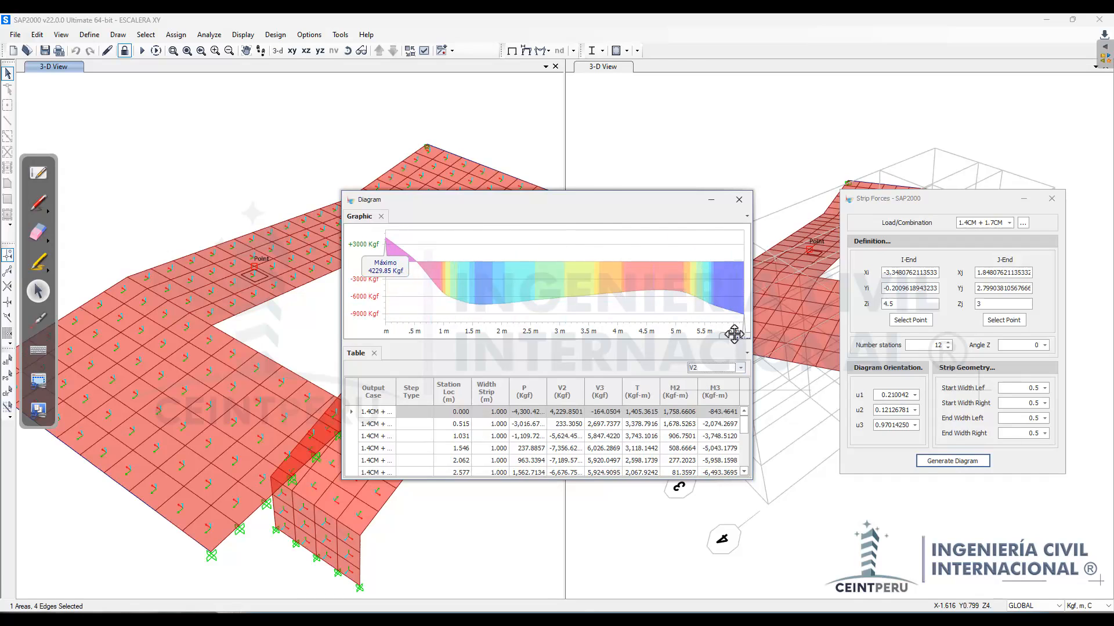
{"action": "left_click_drag", "start_coordinate": [734, 335], "coordinate": [705, 281]}
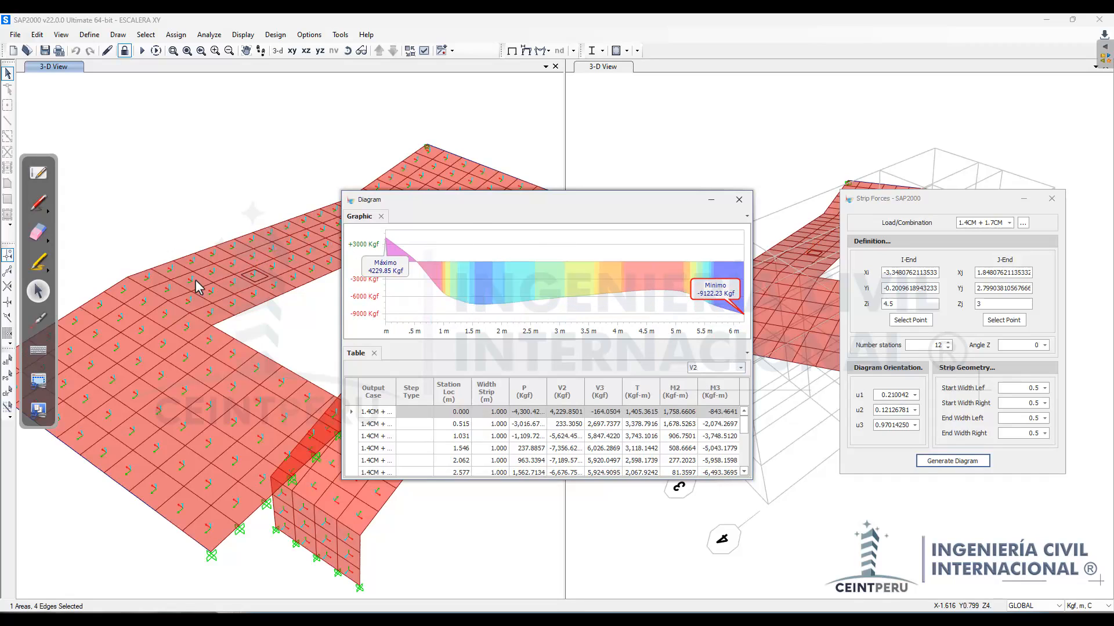
Step: Show the M3 moment diagram and move its maximum and minimum labels clear inside the graph
{"action": "left_click_drag", "start_coordinate": [441, 202], "coordinate": [416, 173]}
{"action": "left_click", "coordinate": [719, 344]}
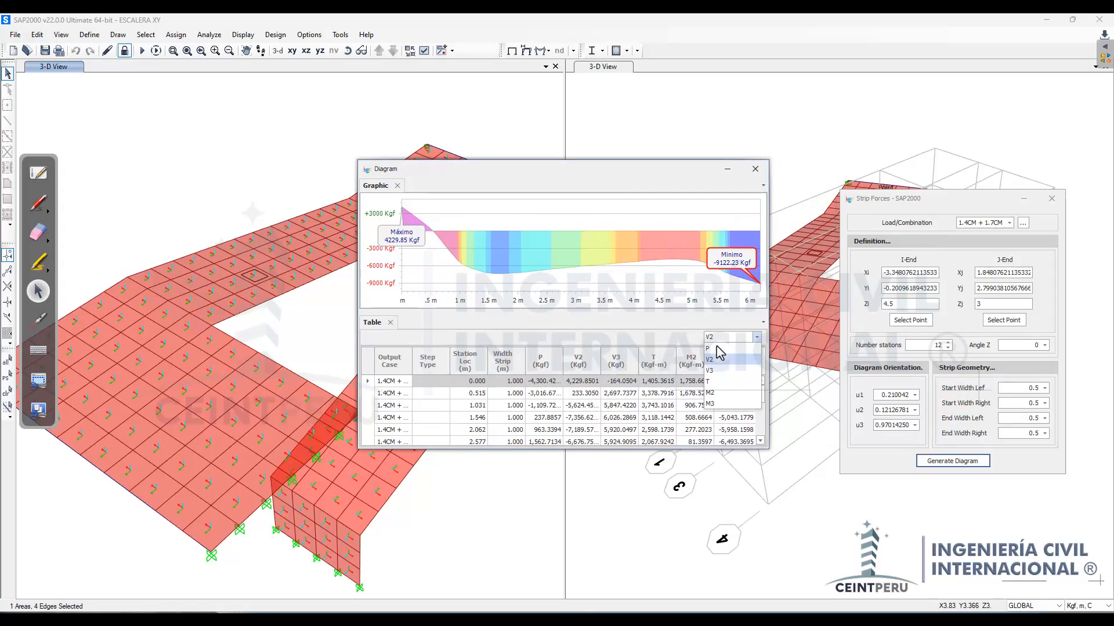
{"action": "left_click", "coordinate": [719, 405]}
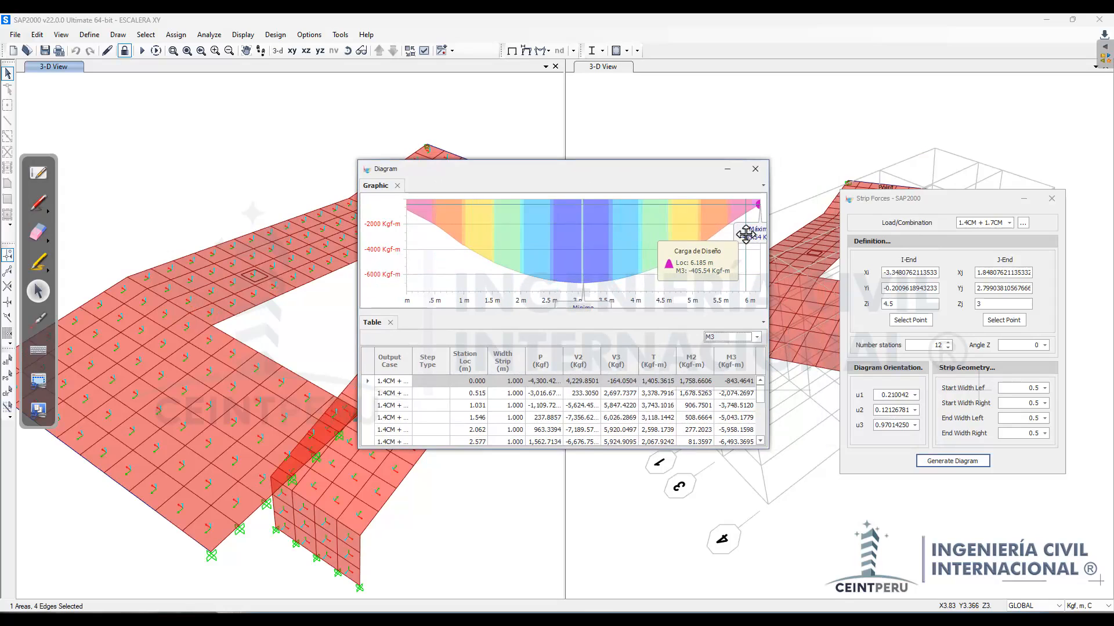
{"action": "left_click_drag", "start_coordinate": [746, 234], "coordinate": [705, 232]}
{"action": "left_click_drag", "start_coordinate": [598, 302], "coordinate": [598, 260]}
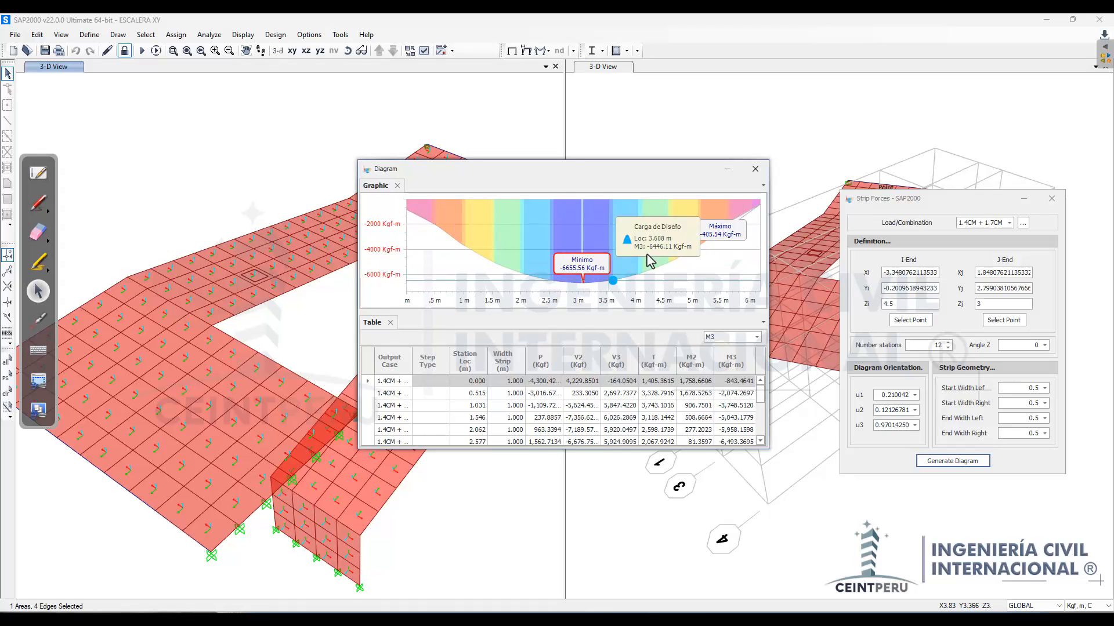
Step: Move the Diagram window clear of the shell model and examine the upper flight's local axes up close
{"action": "left_click_drag", "start_coordinate": [564, 172], "coordinate": [672, 266]}
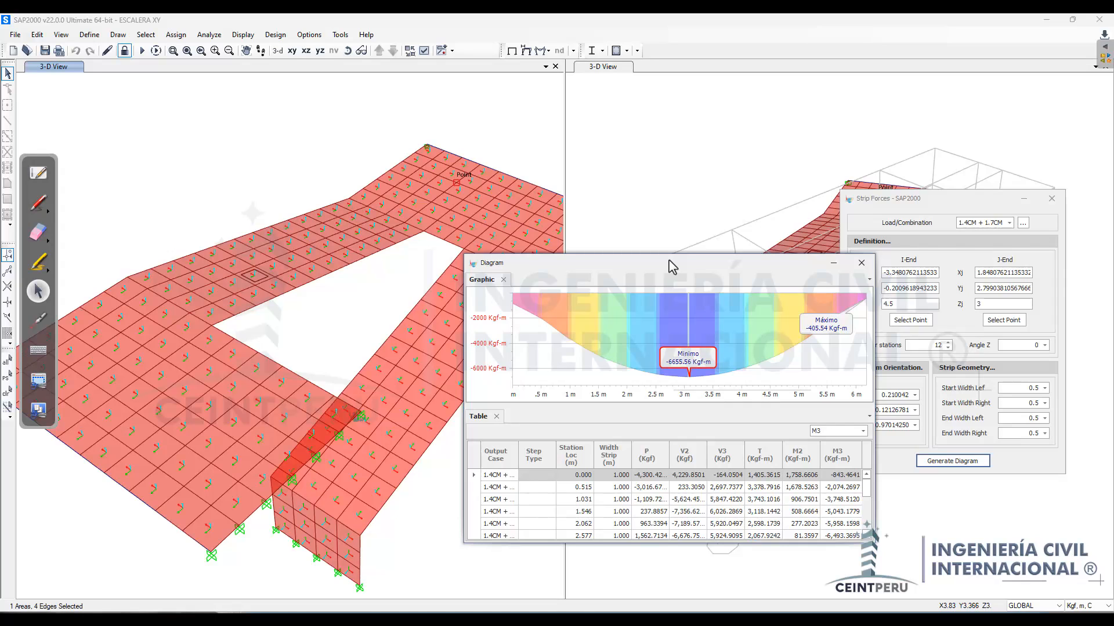
{"action": "left_click_drag", "start_coordinate": [672, 266], "coordinate": [786, 266]}
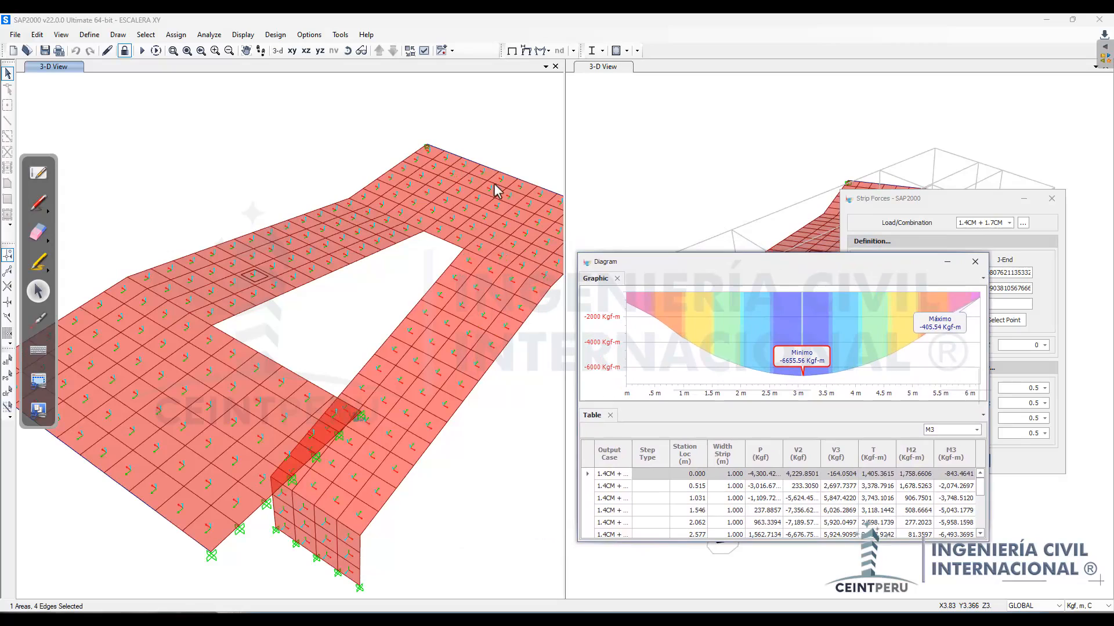
{"action": "left_click", "coordinate": [226, 170]}
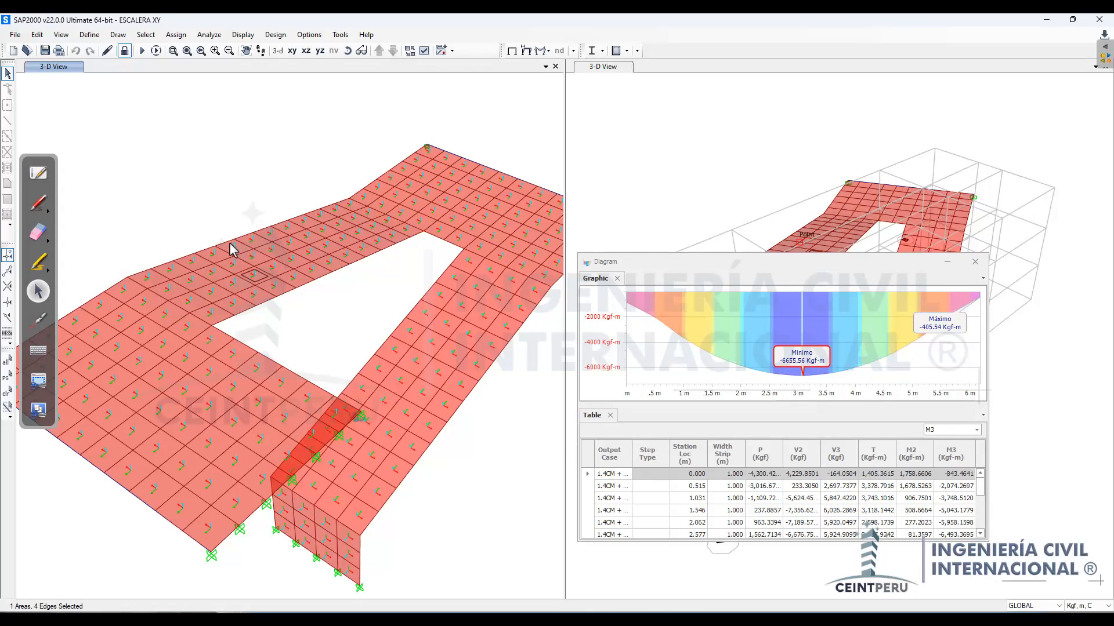
{"action": "scroll", "coordinate": [232, 250], "scroll_direction": "up", "scroll_amount": 3}
{"action": "scroll", "coordinate": [243, 265], "scroll_direction": "up", "scroll_amount": 3}
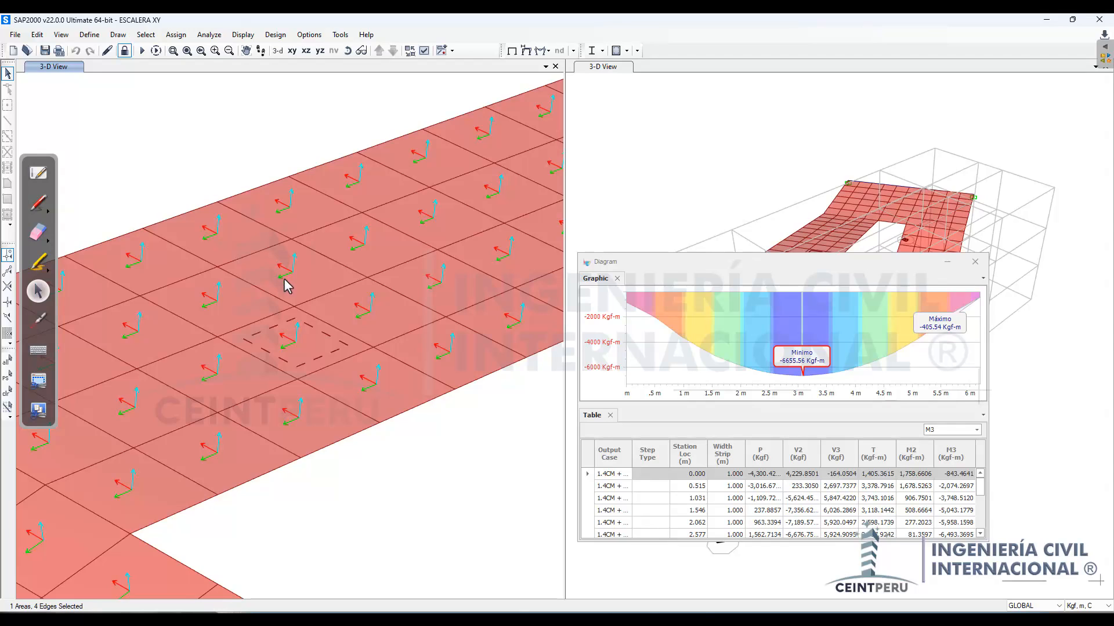
Step: Display the resultant M22 shell force contours for the 1.4CM + 1.7CM combination on the stair model
{"action": "left_click", "coordinate": [542, 51]}
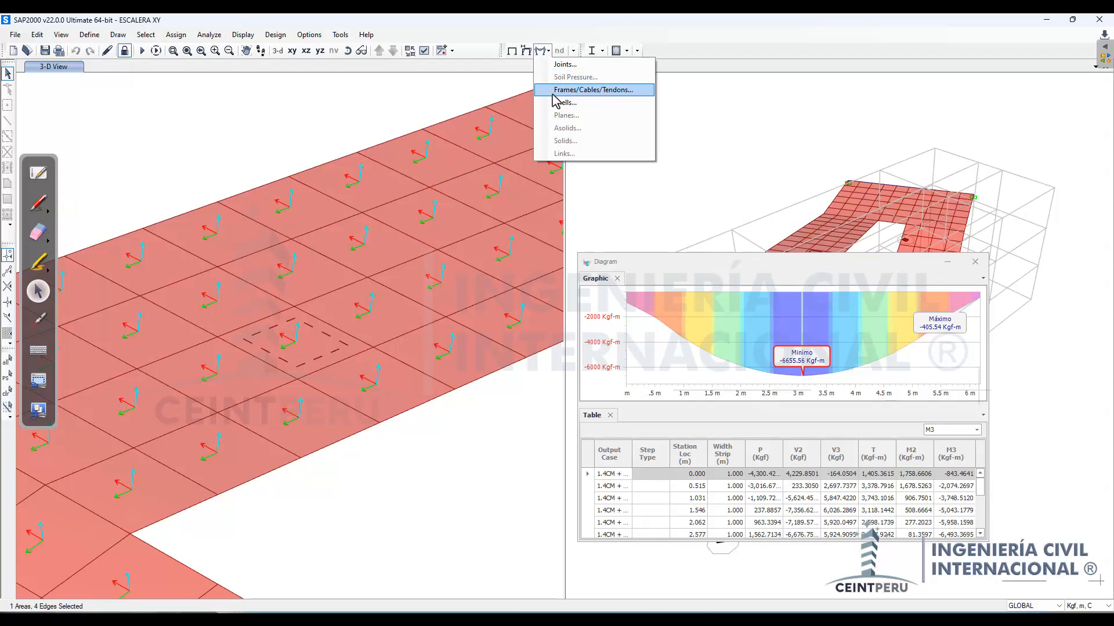
{"action": "left_click", "coordinate": [564, 103]}
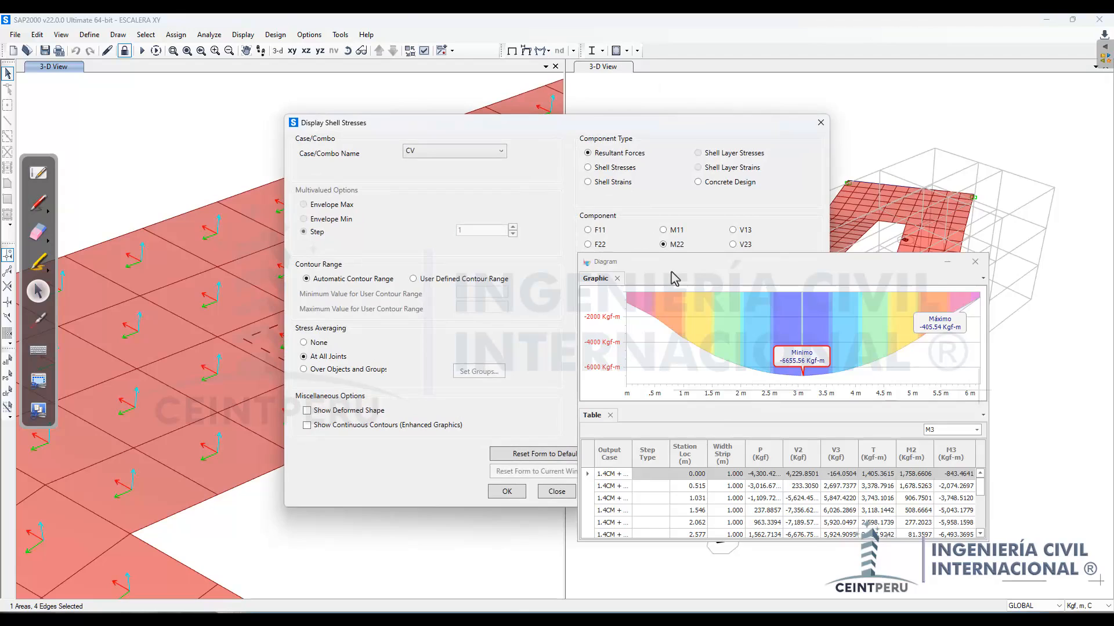
{"action": "left_click_drag", "start_coordinate": [673, 274], "coordinate": [859, 294]}
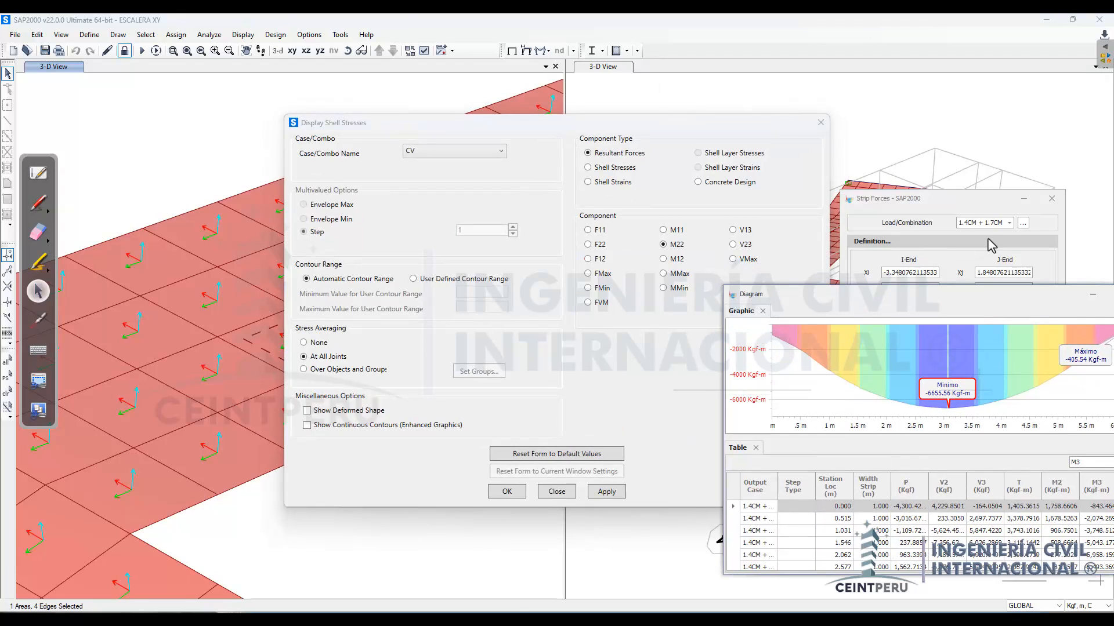
{"action": "left_click", "coordinate": [485, 152]}
{"action": "left_click", "coordinate": [449, 210]}
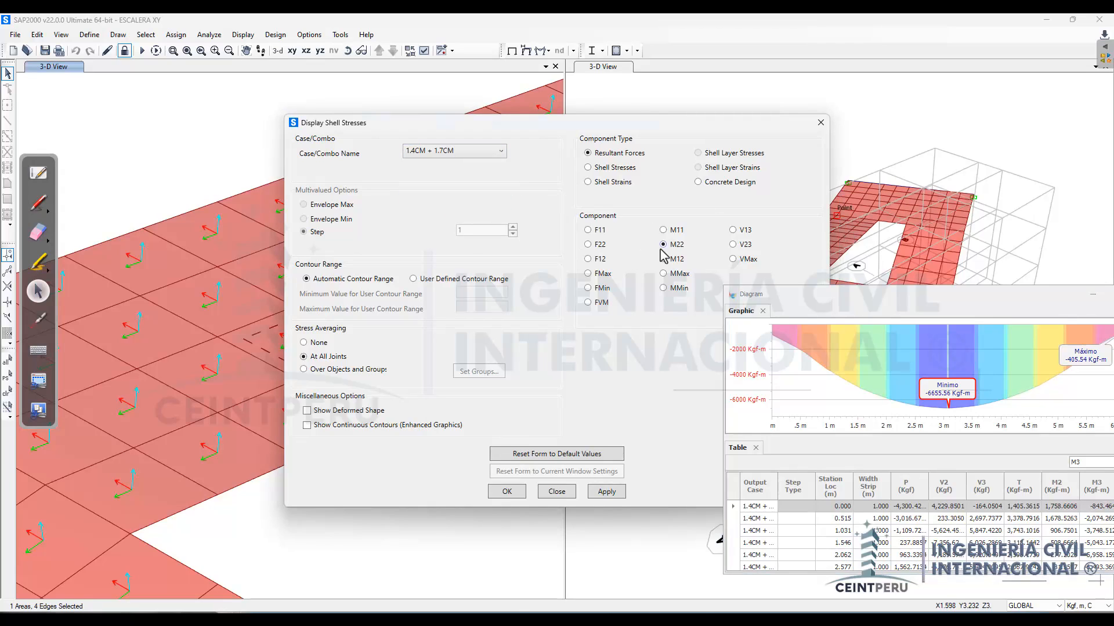
{"action": "left_click", "coordinate": [605, 490]}
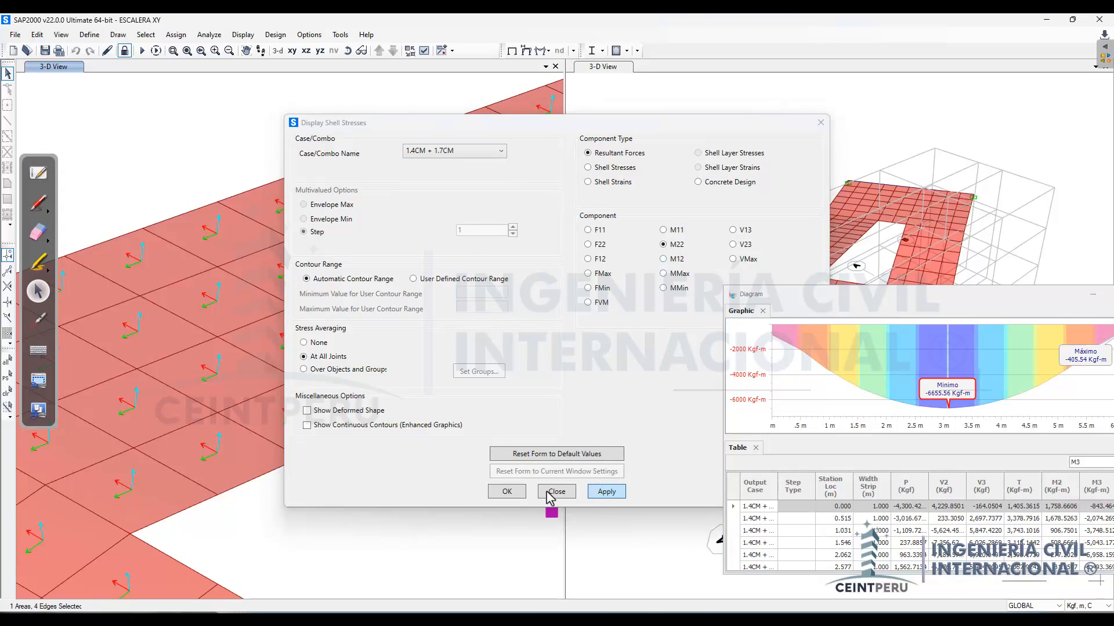
{"action": "left_click", "coordinate": [548, 493]}
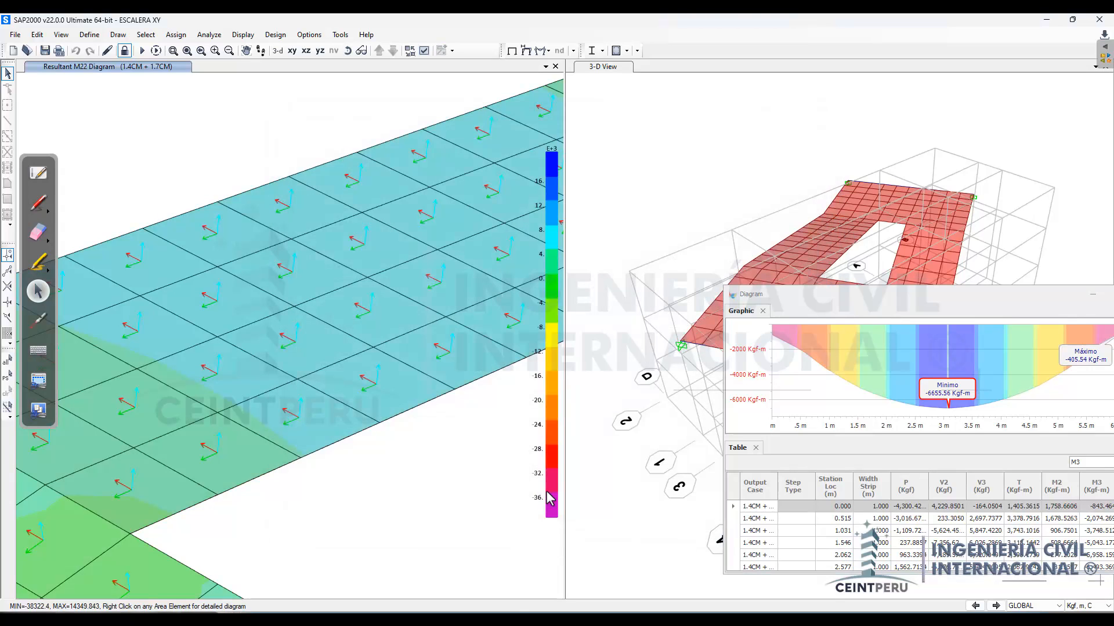
Step: Place the Diagram window beside the M22 contours and compare its M3 end values with the whole upper flight
{"action": "mouse_move", "coordinate": [359, 345]}
{"action": "middle_click_drag", "start_coordinate": [377, 354], "coordinate": [290, 340]}
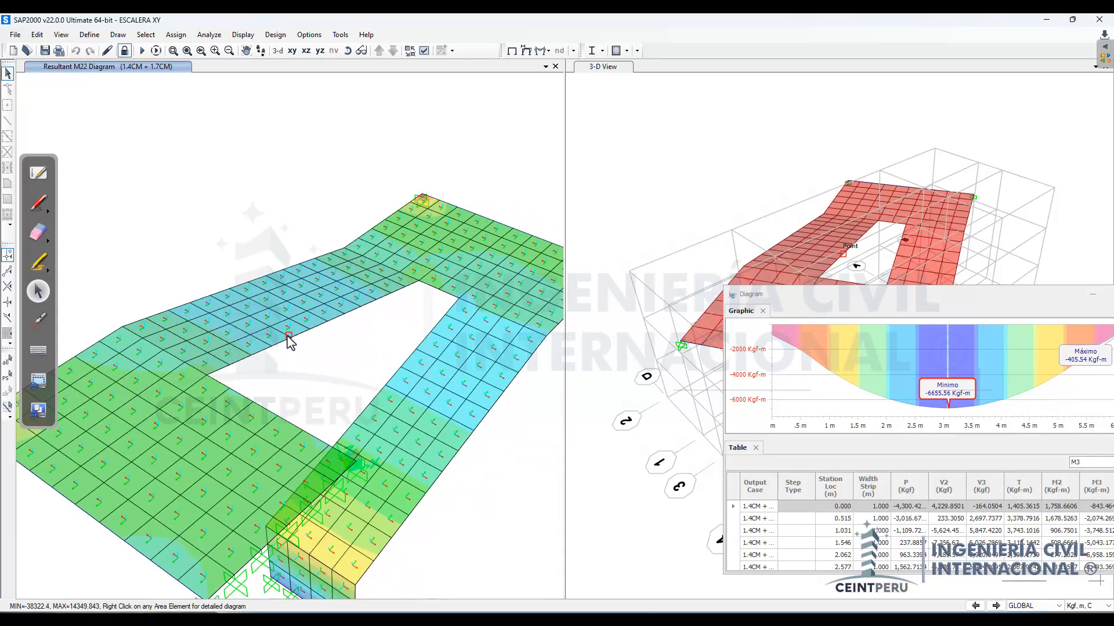
{"action": "left_click_drag", "start_coordinate": [772, 298], "coordinate": [595, 253]}
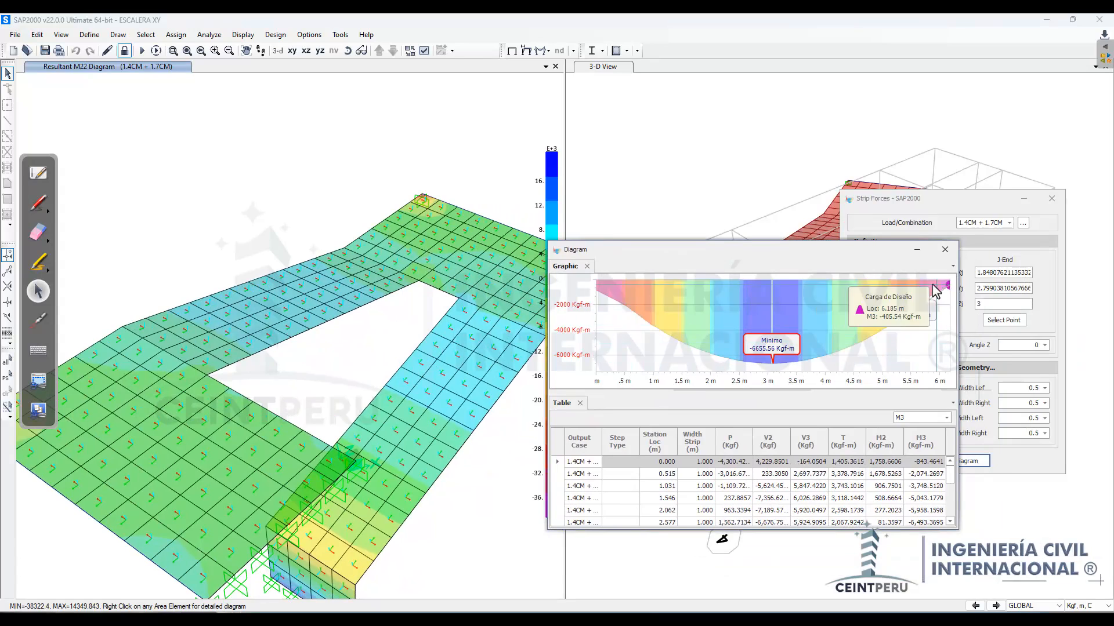
{"action": "left_click_drag", "start_coordinate": [636, 250], "coordinate": [751, 241]}
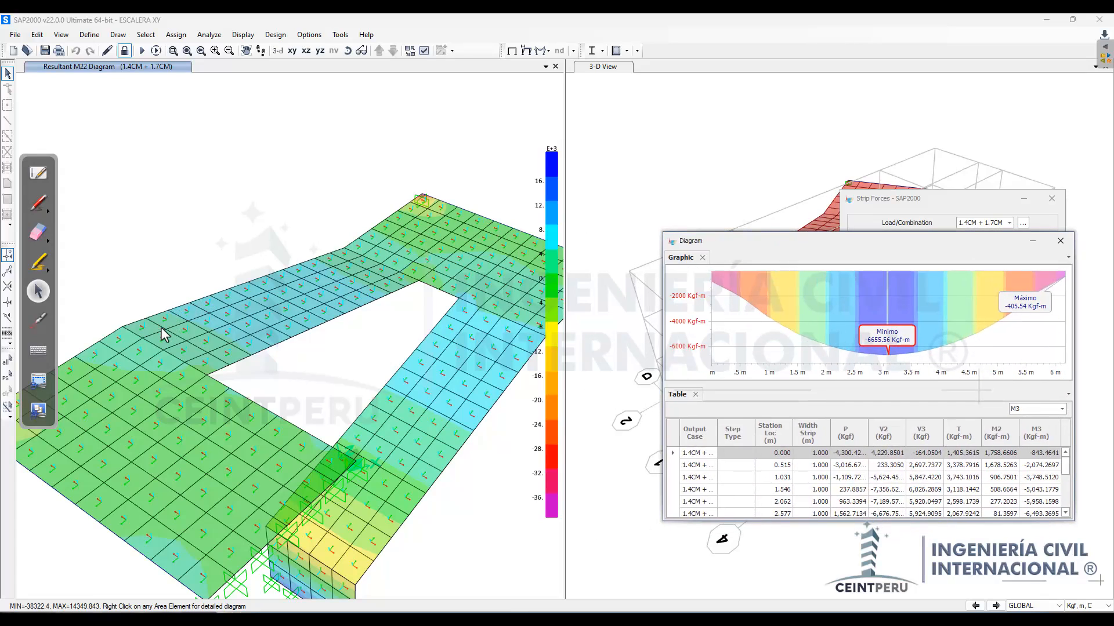
Step: Examine the M22 contour values at the upper flight's ends and midspan against the M3 strip diagram
{"action": "scroll", "coordinate": [159, 339], "scroll_direction": "up", "scroll_amount": 3}
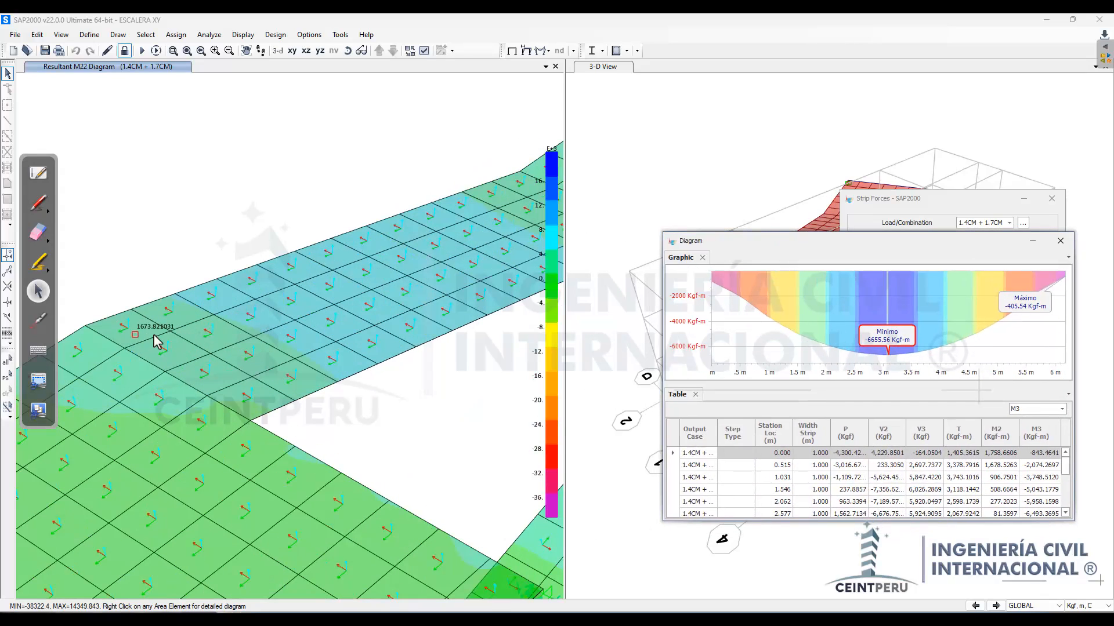
{"action": "middle_click_drag", "start_coordinate": [324, 318], "coordinate": [247, 394]}
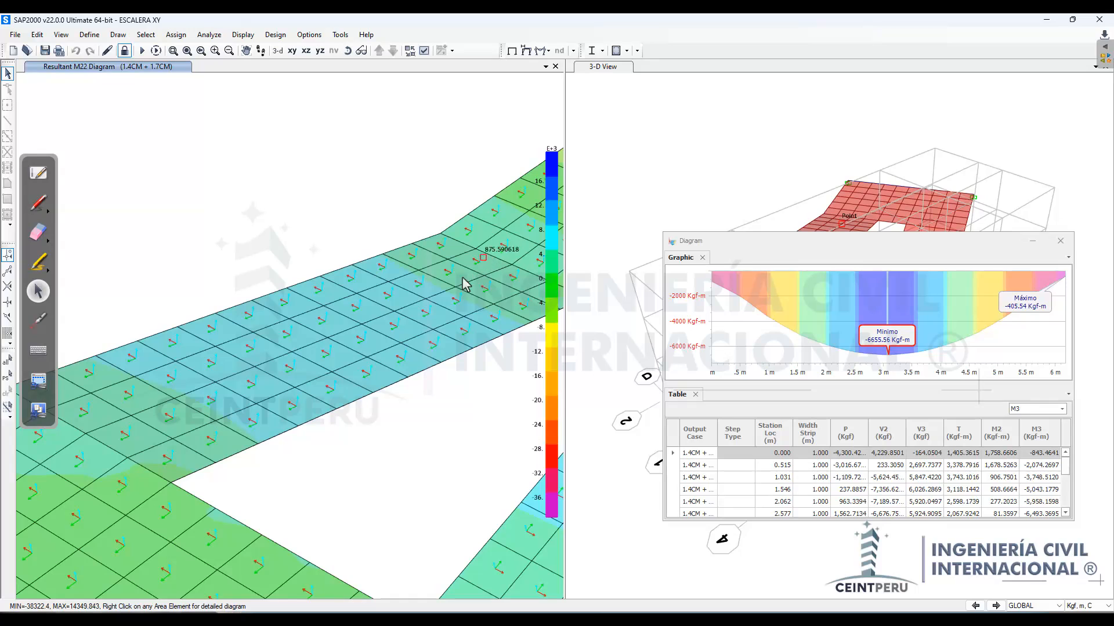
{"action": "scroll", "coordinate": [179, 333], "scroll_direction": "down", "scroll_amount": 2}
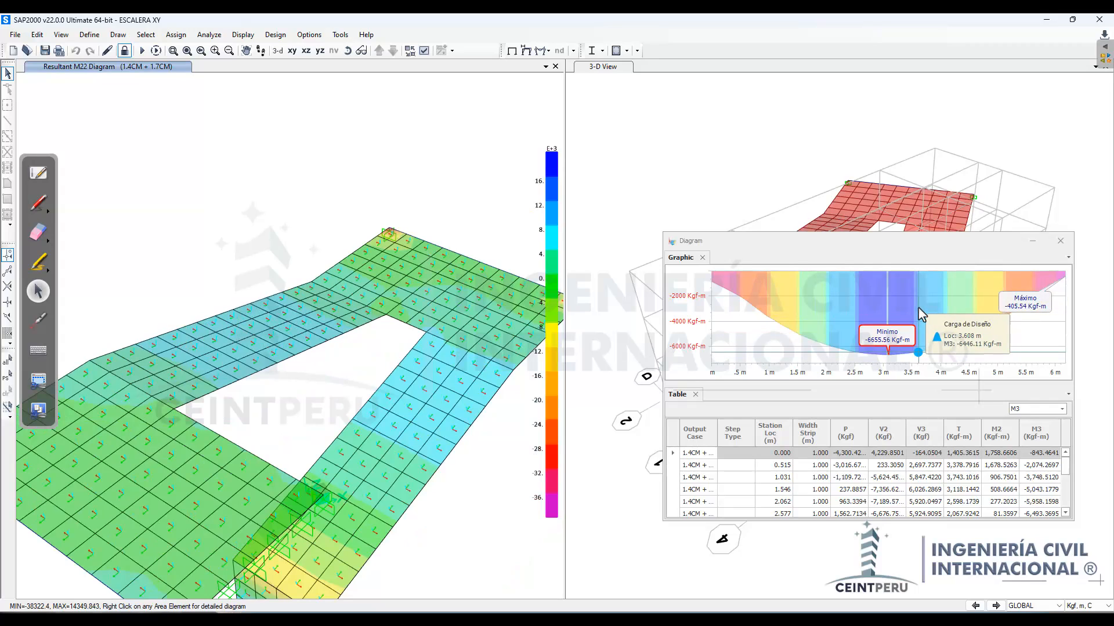
{"action": "scroll", "coordinate": [334, 287], "scroll_direction": "down", "scroll_amount": 2}
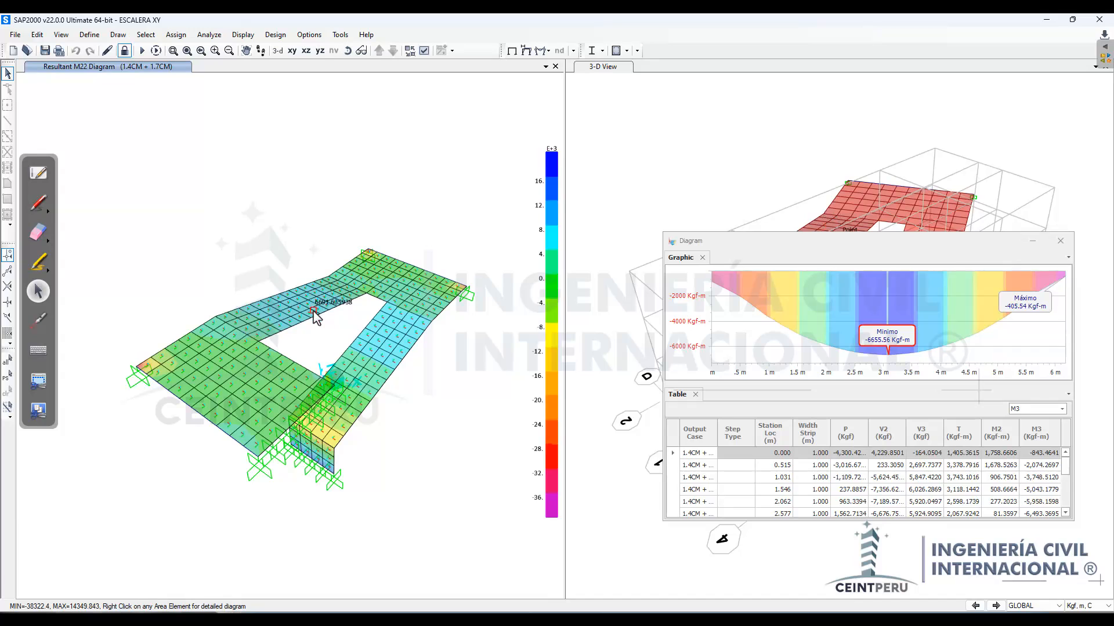
{"action": "scroll", "coordinate": [318, 306], "scroll_direction": "up", "scroll_amount": 3}
{"action": "scroll", "coordinate": [322, 350], "scroll_direction": "up", "scroll_amount": 2}
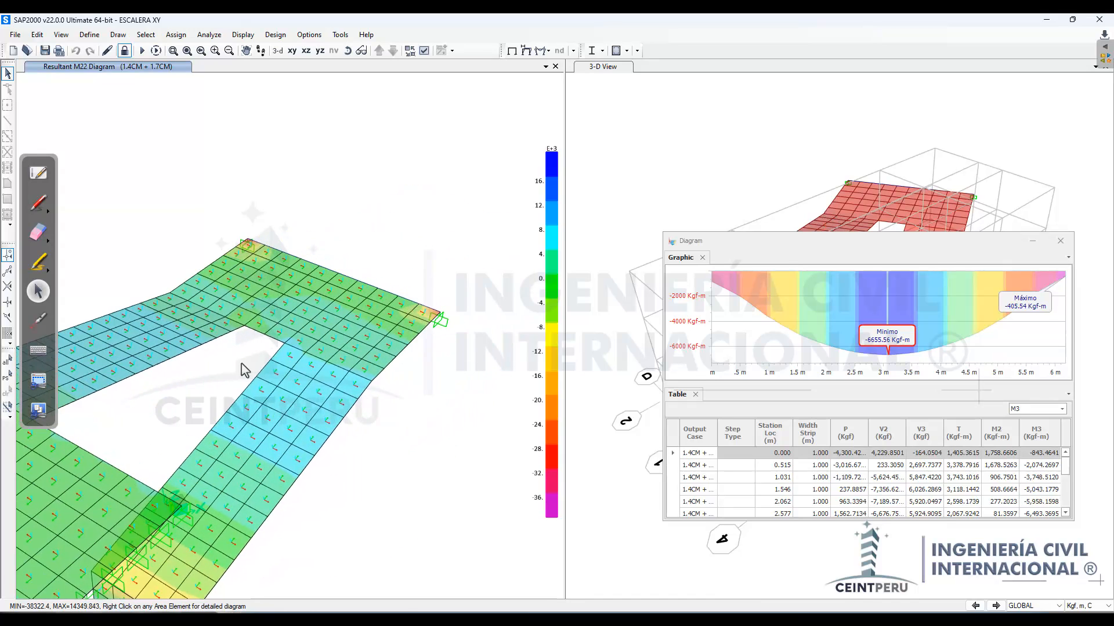
Step: Dismiss the upper flight's M3 strip diagram and restore the plain shell view with the Strip Forces dialog beside it
{"action": "scroll", "coordinate": [345, 345], "scroll_direction": "up", "scroll_amount": 2}
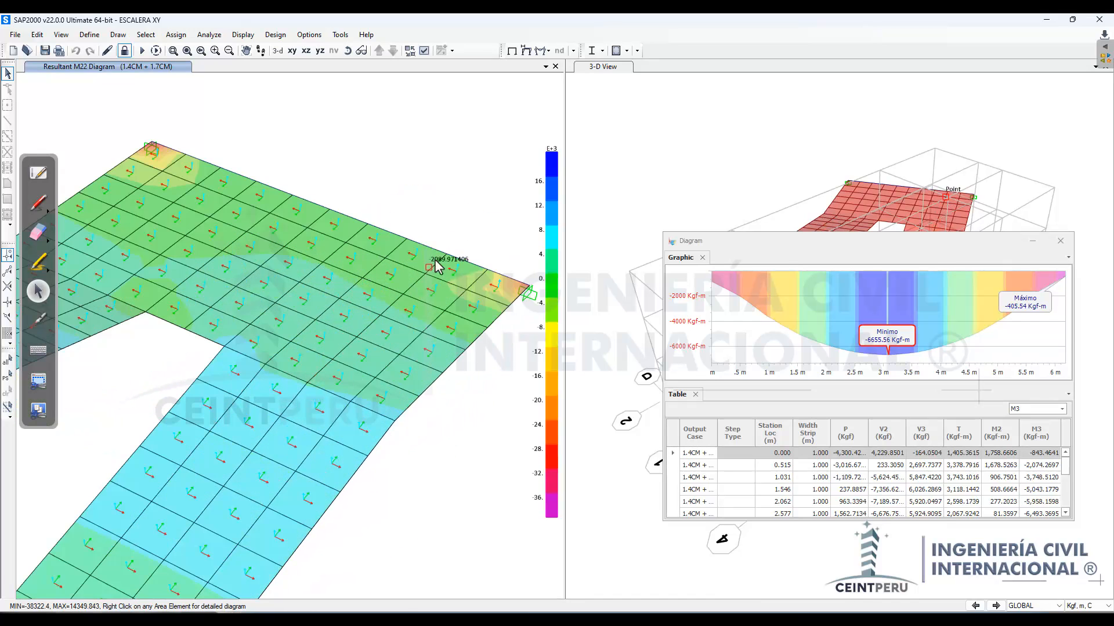
{"action": "left_click", "coordinate": [819, 249]}
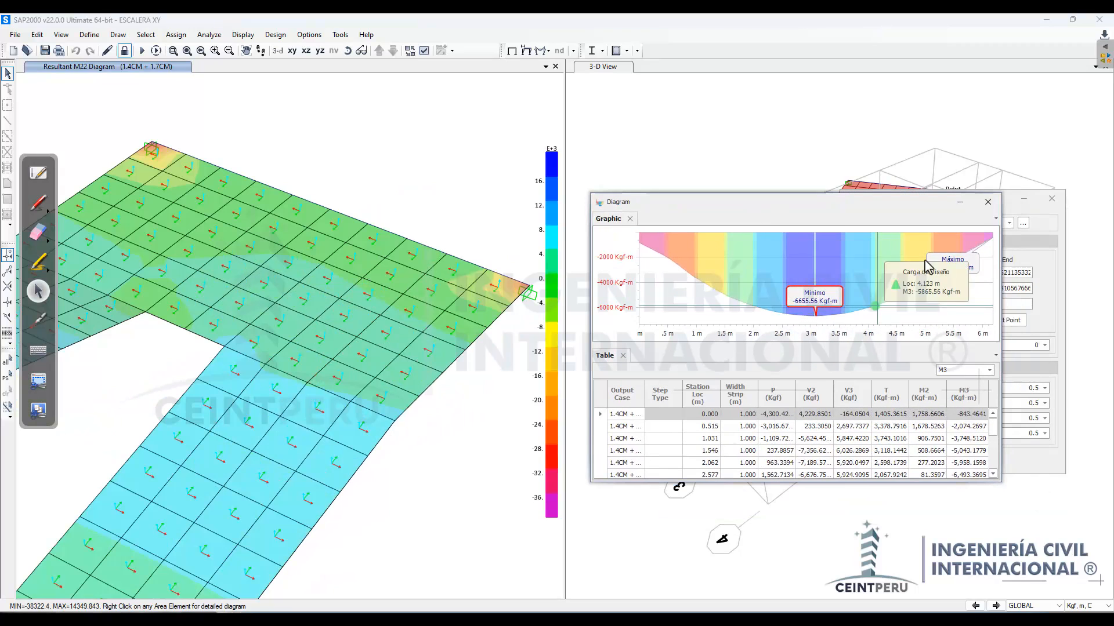
{"action": "left_click", "coordinate": [959, 202]}
{"action": "left_click_drag", "start_coordinate": [960, 202], "coordinate": [777, 124]}
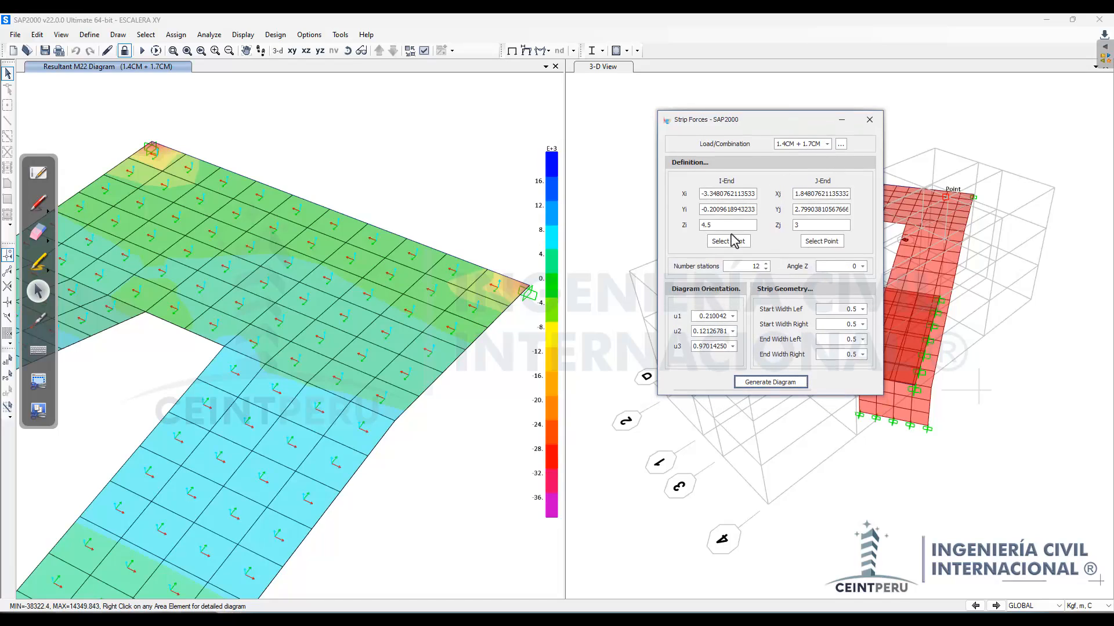
{"action": "left_click", "coordinate": [732, 244]}
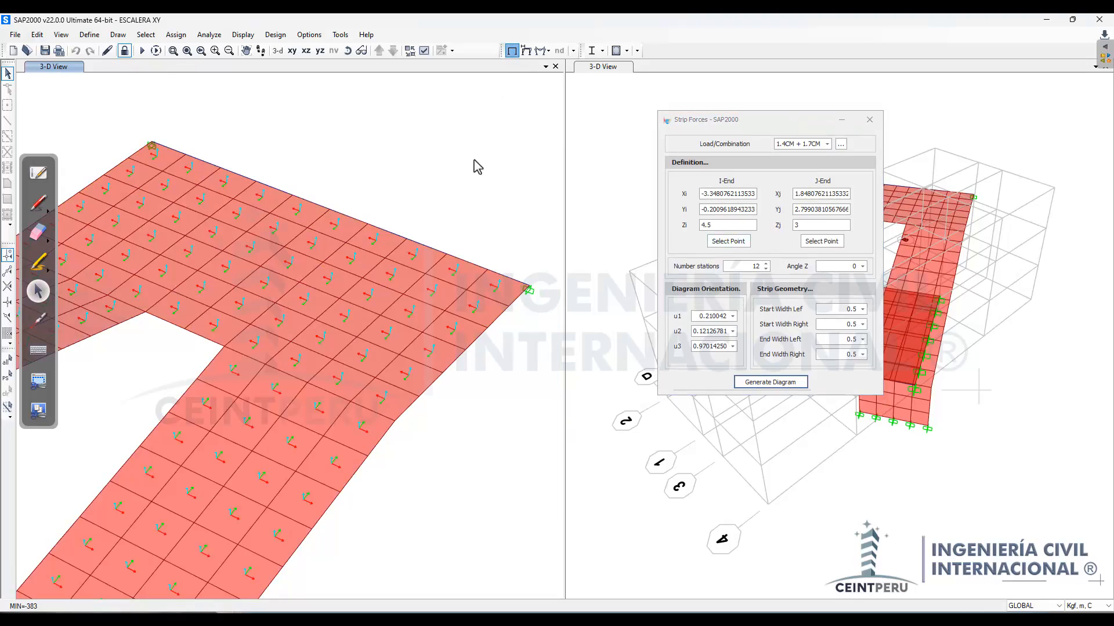
Step: Pick the strip's I-end midway across the lower flight's junction with the landing and its J-end on the landing's outer edge
{"action": "left_click", "coordinate": [726, 243]}
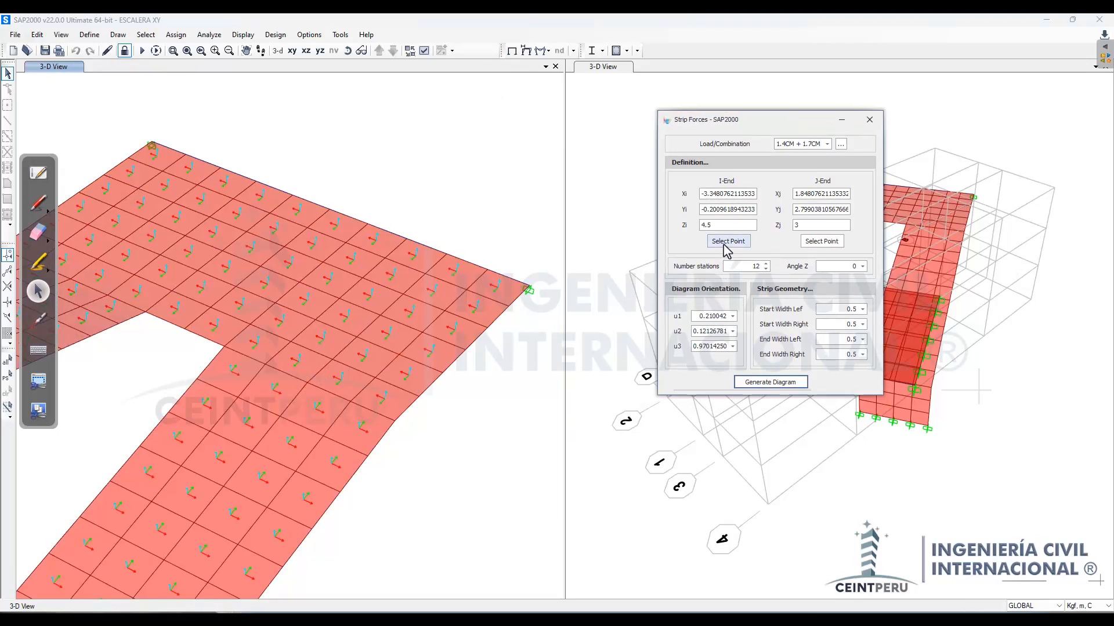
{"action": "left_click", "coordinate": [307, 383]}
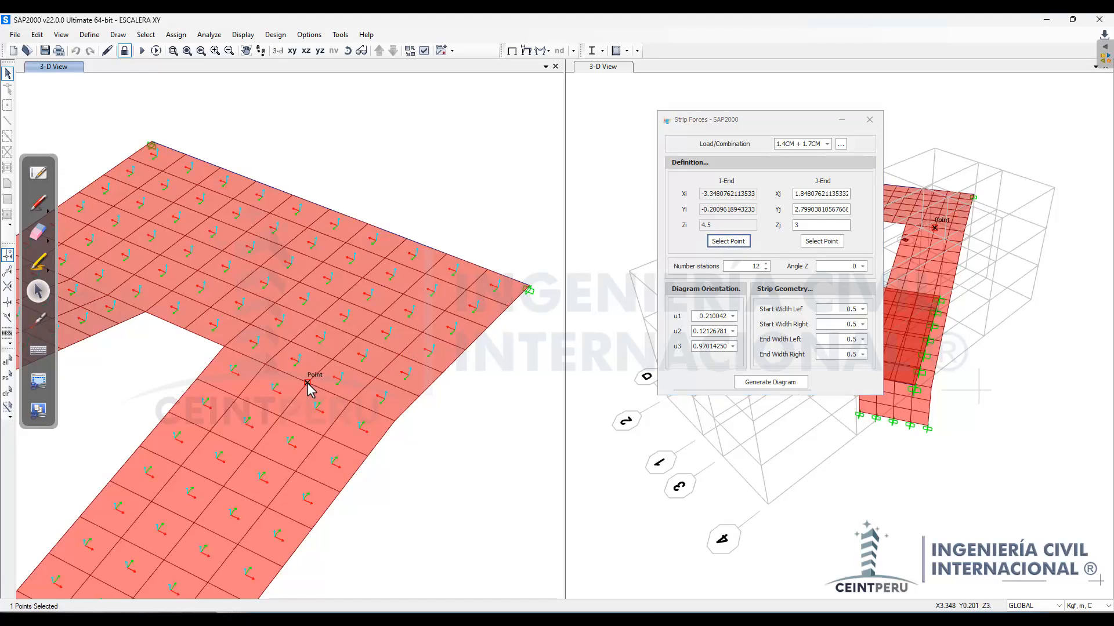
{"action": "left_click", "coordinate": [822, 241]}
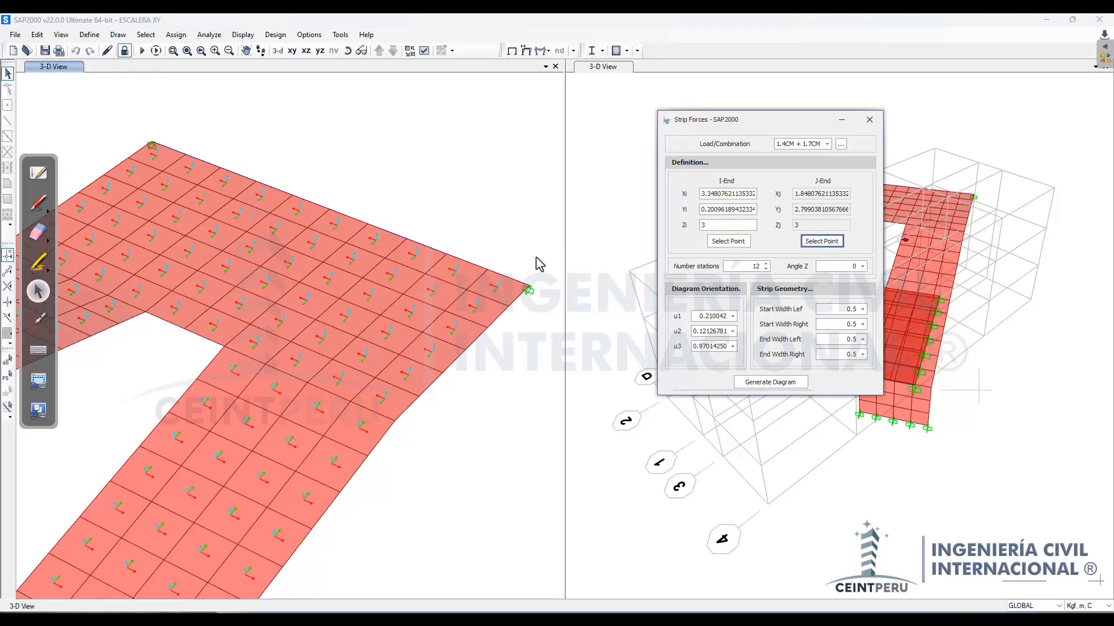
{"action": "left_click", "coordinate": [448, 255]}
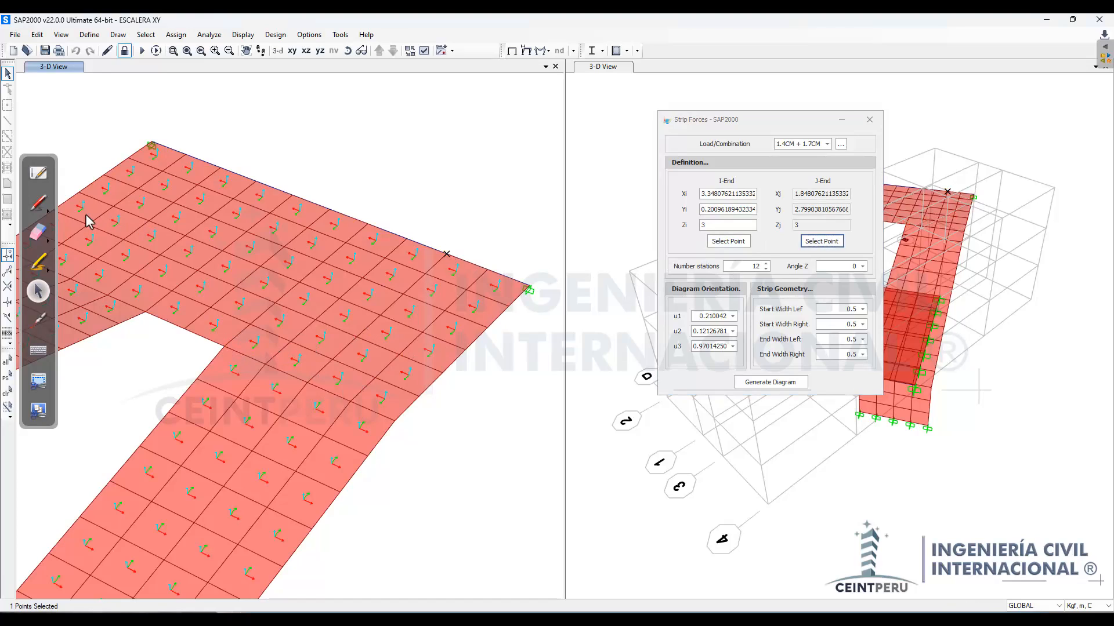
Step: Outline the strip's centreline and width on the landing with the annotation pen, and erase the marks
{"action": "left_click", "coordinate": [38, 204]}
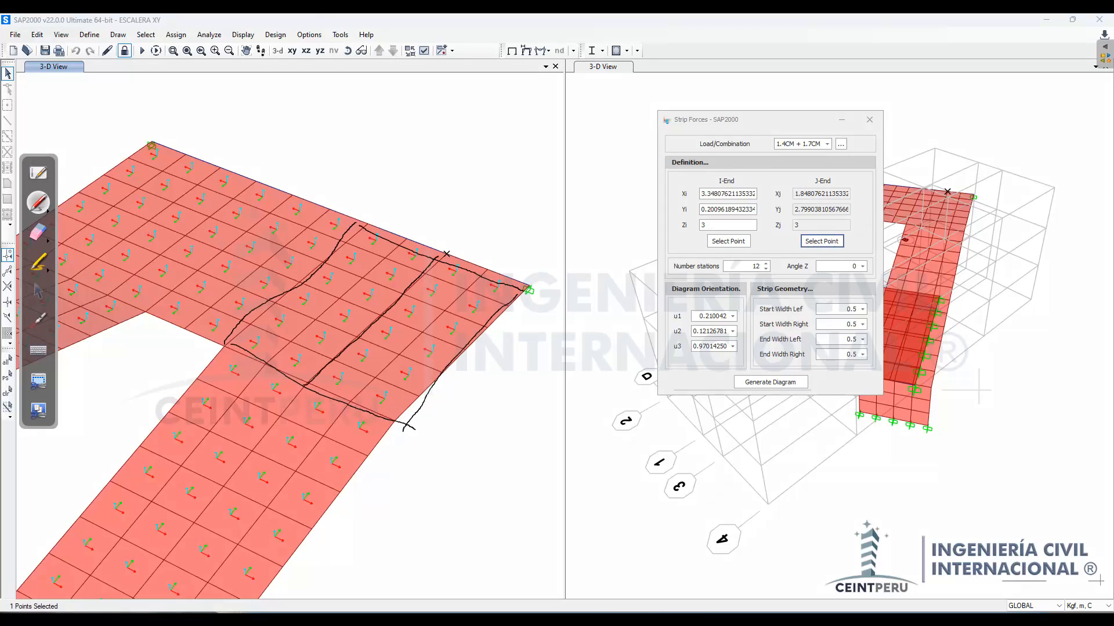
{"action": "left_click", "coordinate": [38, 232]}
{"action": "mouse_move", "coordinate": [219, 291]}
{"action": "left_mouse_down"}
{"action": "mouse_move", "coordinate": [348, 249]}
{"action": "mouse_move", "coordinate": [229, 417]}
{"action": "mouse_move", "coordinate": [538, 286]}
{"action": "left_mouse_up"}
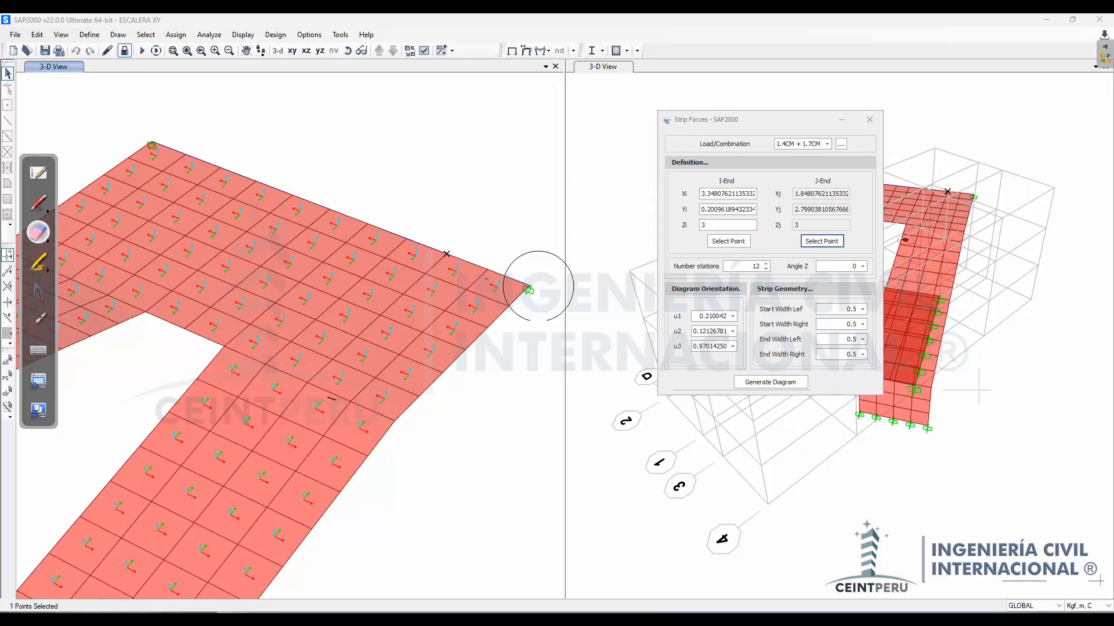
{"action": "left_click", "coordinate": [38, 290]}
{"action": "left_click", "coordinate": [528, 288]}
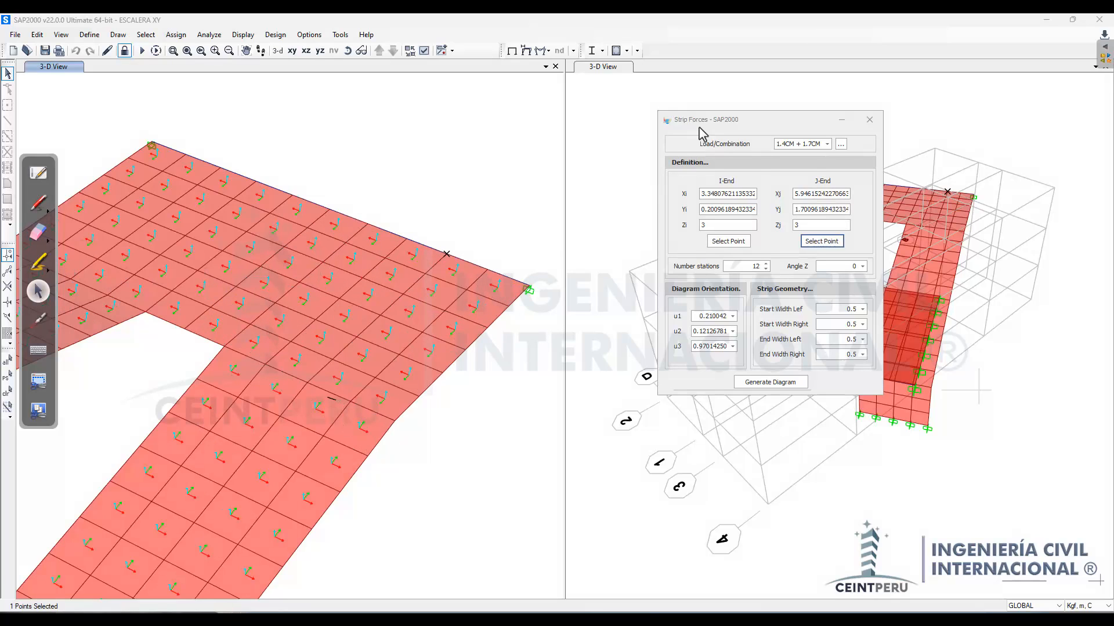
Step: Generate the landing strip's diagram with 6 stations, orientation u1 0, u2 0, u3 1, and all start and end widths set to 1
{"action": "left_click", "coordinate": [757, 266]}
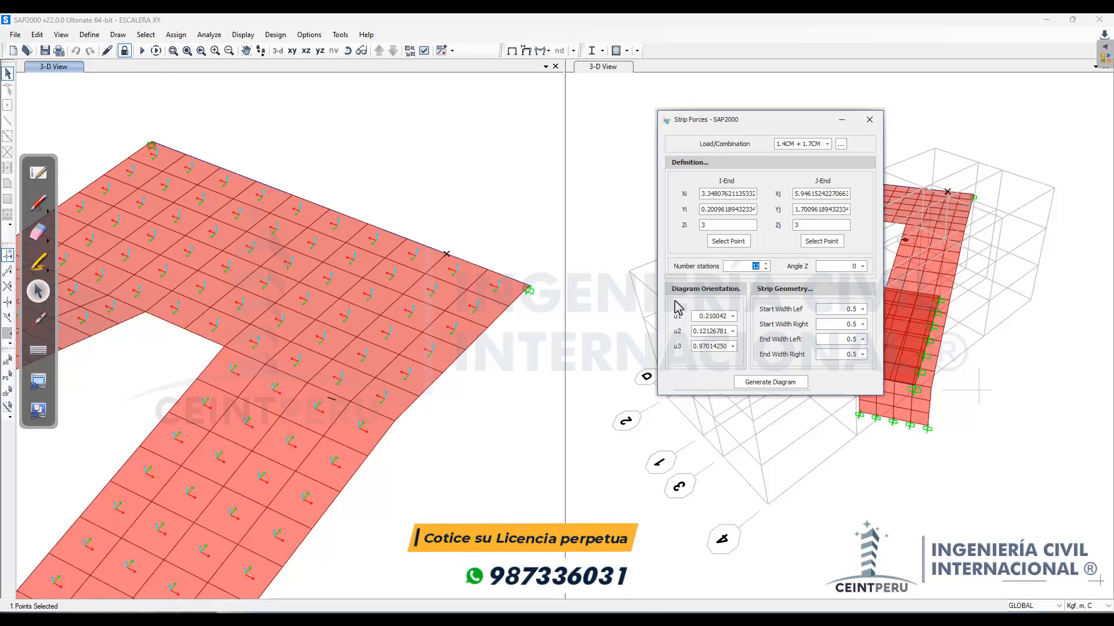
{"action": "double_click", "coordinate": [703, 318]}
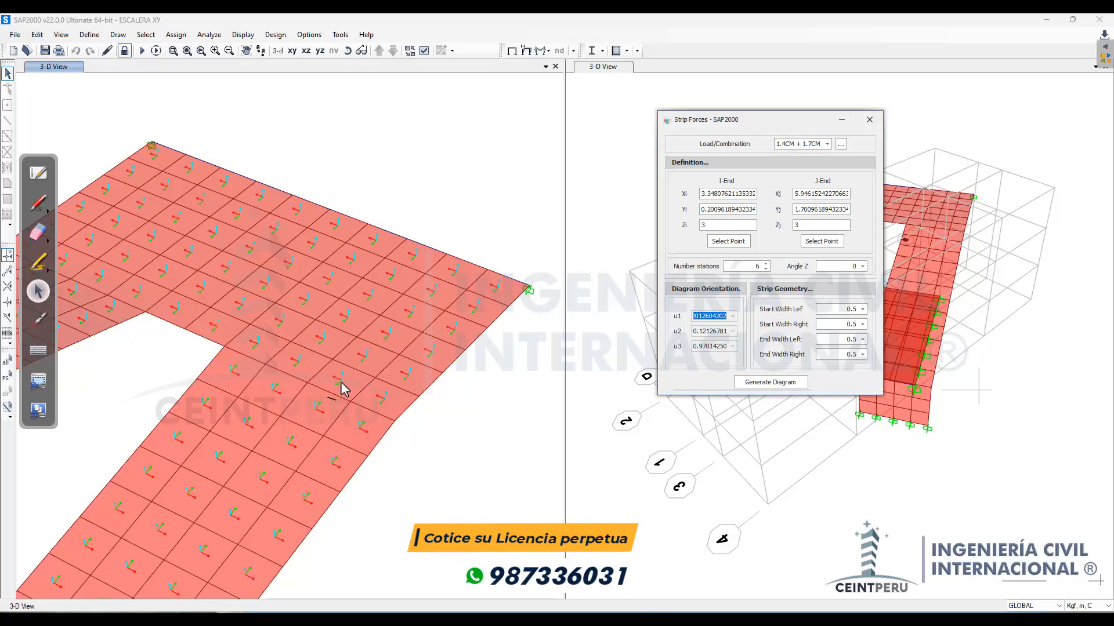
{"action": "left_click", "coordinate": [366, 363]}
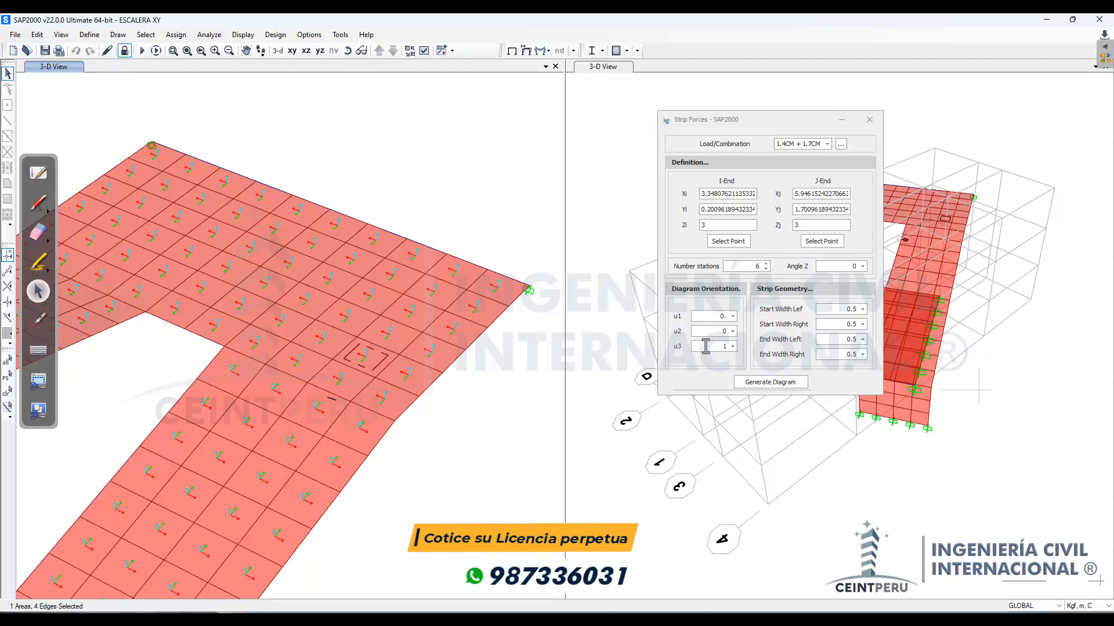
{"action": "double_click", "coordinate": [839, 312]}
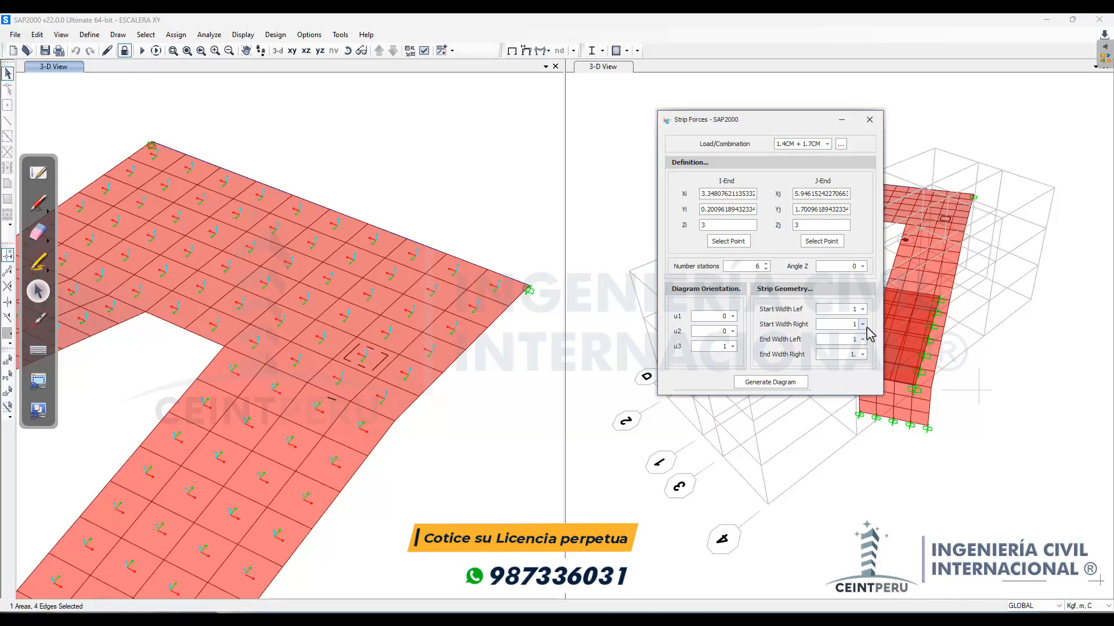
{"action": "left_click", "coordinate": [770, 382]}
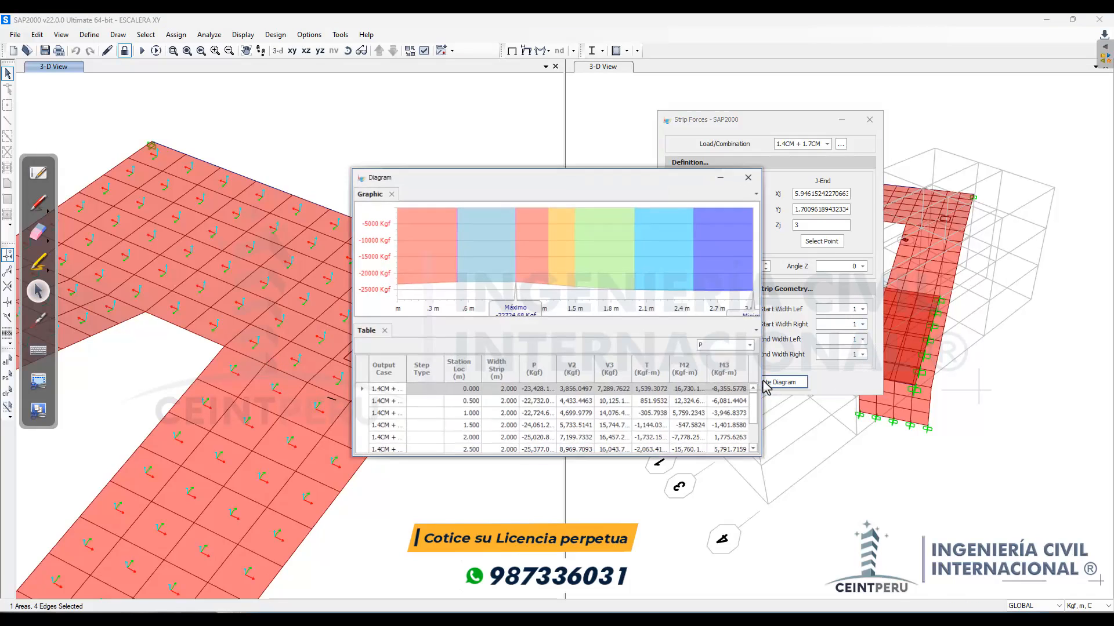
Step: Place the Diagram window beside the shell model and reposition the P diagram's maximum and minimum labels so they are readable
{"action": "left_click_drag", "start_coordinate": [556, 184], "coordinate": [770, 176]}
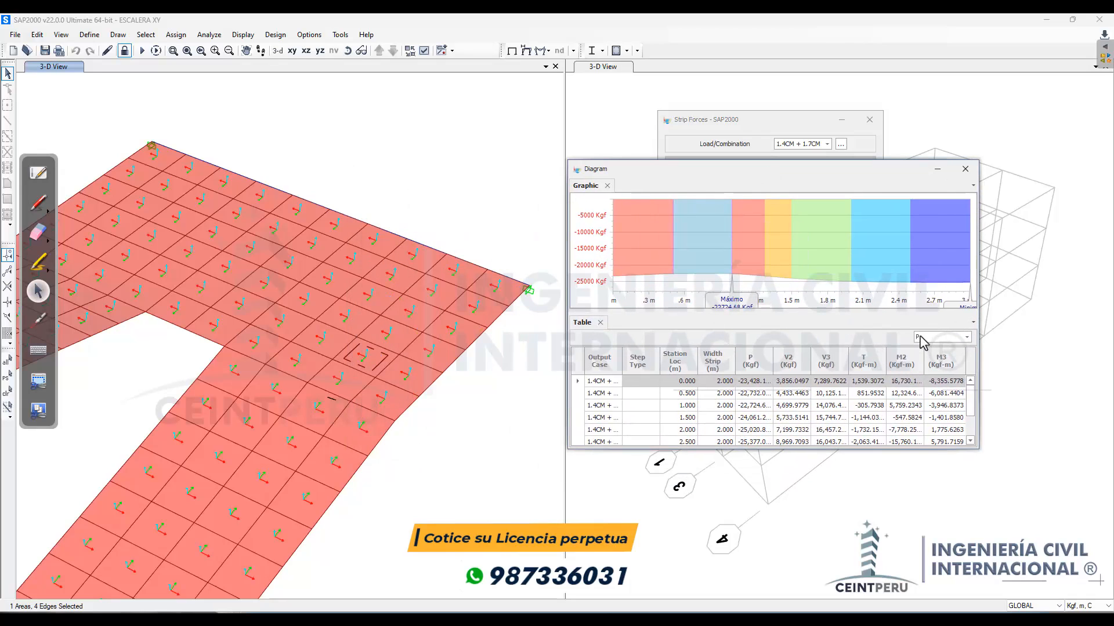
{"action": "left_click_drag", "start_coordinate": [754, 302], "coordinate": [752, 249]}
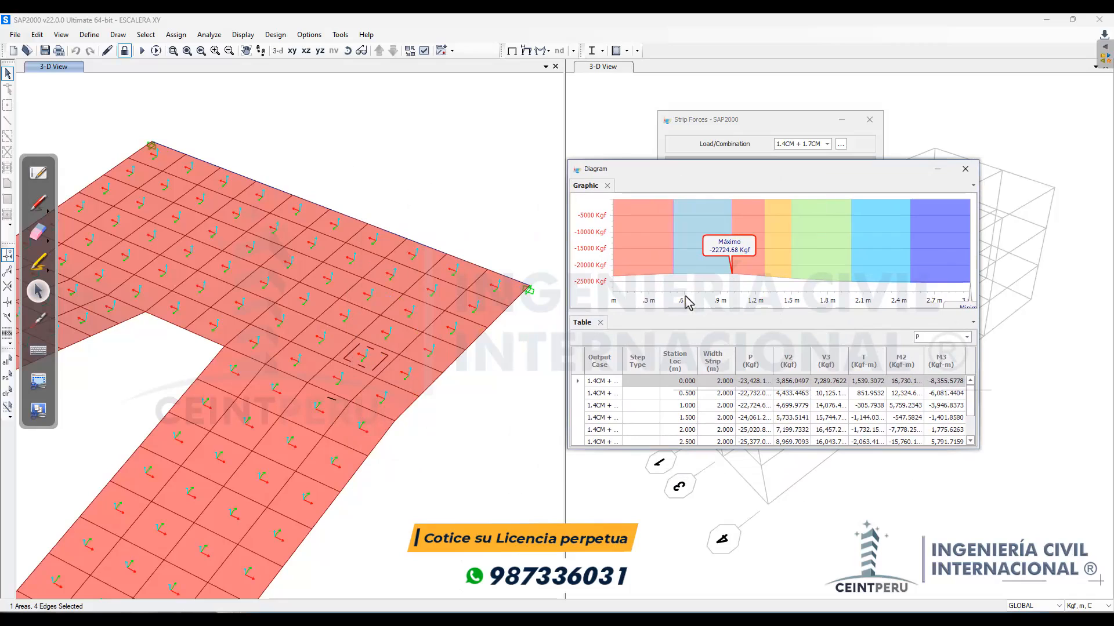
{"action": "left_click_drag", "start_coordinate": [953, 303], "coordinate": [934, 254]}
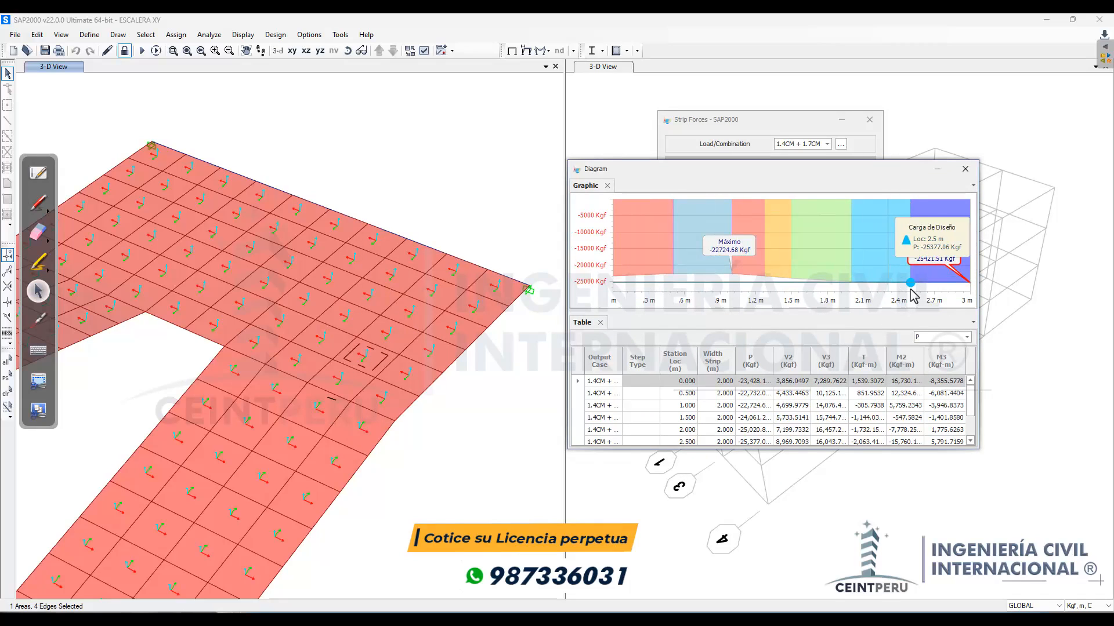
Step: Review the landing strip's V2 diagram and switch to M3, repositioning the M3 minimum and maximum labels clear of the curve
{"action": "left_click", "coordinate": [940, 337]}
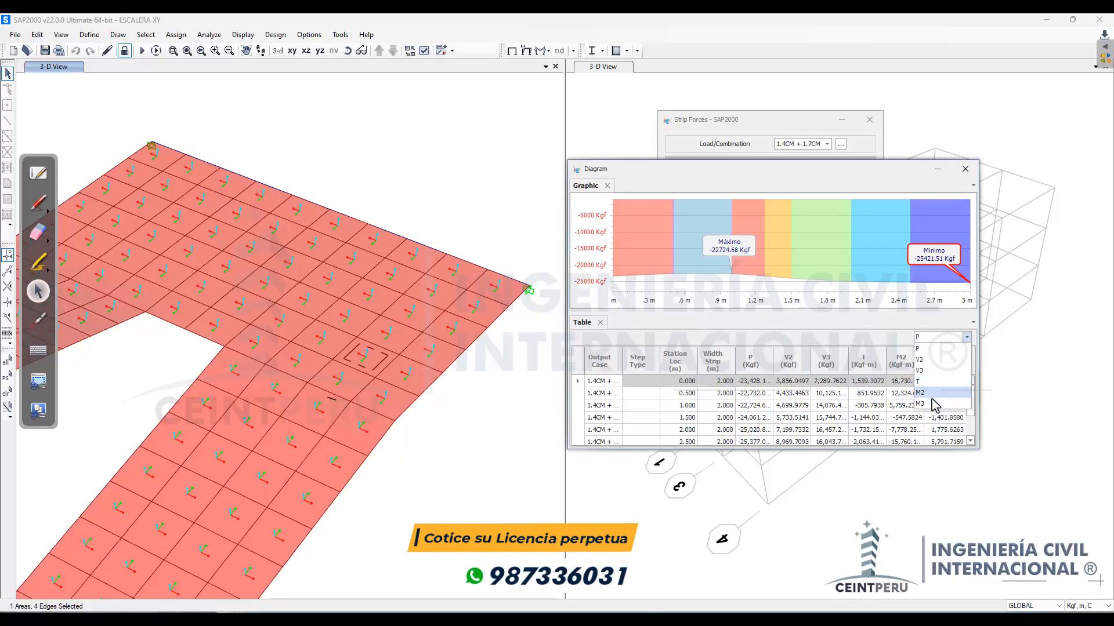
{"action": "left_click", "coordinate": [927, 359]}
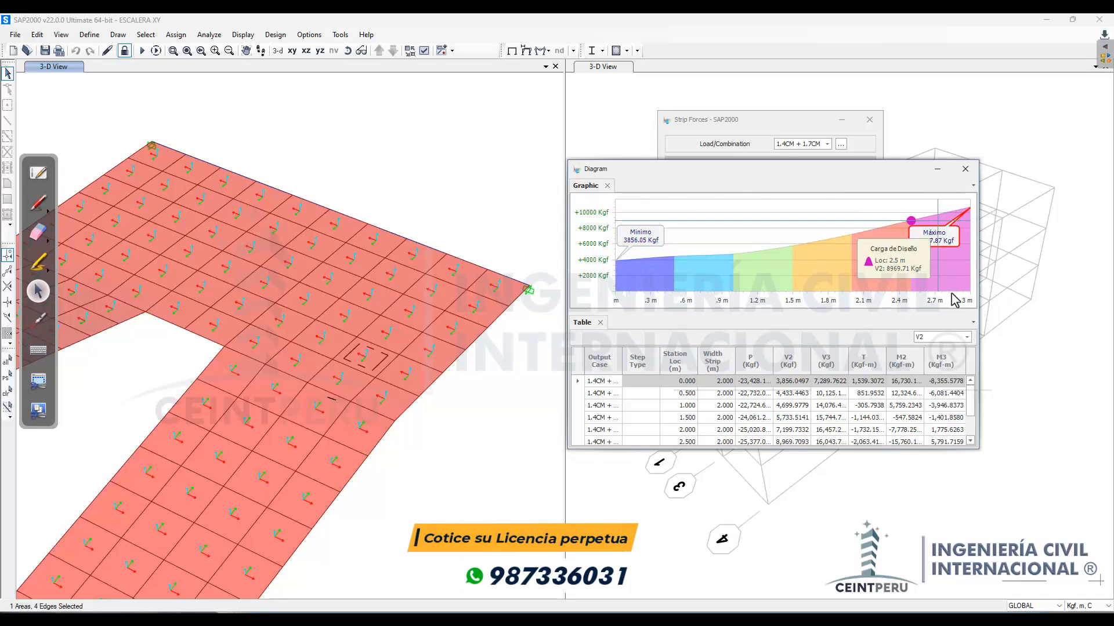
{"action": "left_click", "coordinate": [966, 337]}
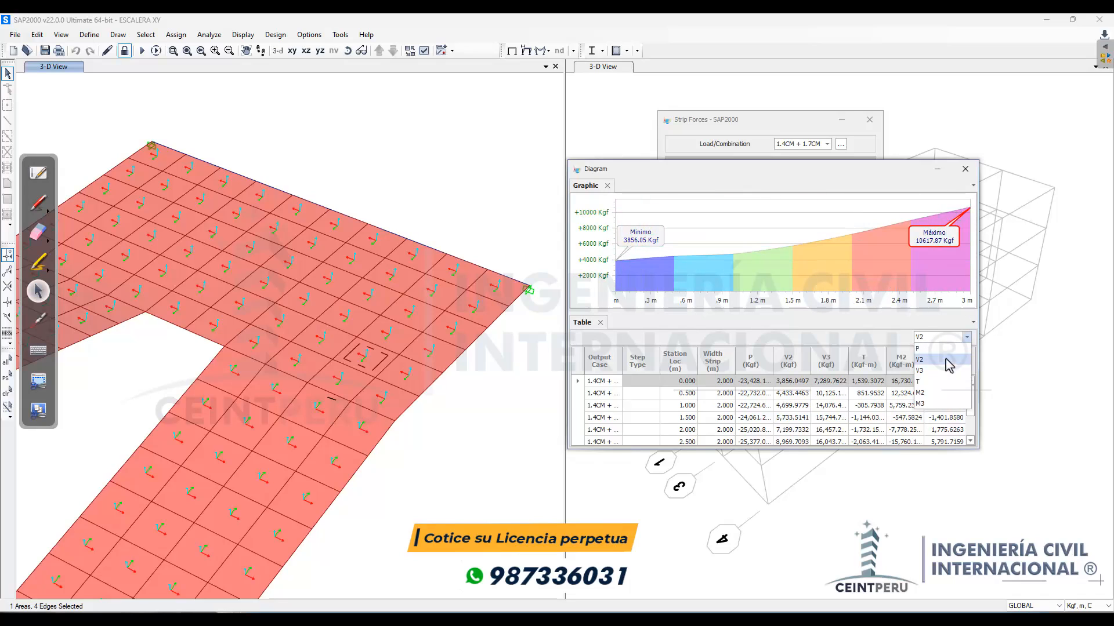
{"action": "left_click", "coordinate": [936, 403]}
{"action": "left_click_drag", "start_coordinate": [647, 303], "coordinate": [681, 226]}
{"action": "left_click_drag", "start_coordinate": [954, 238], "coordinate": [878, 212]}
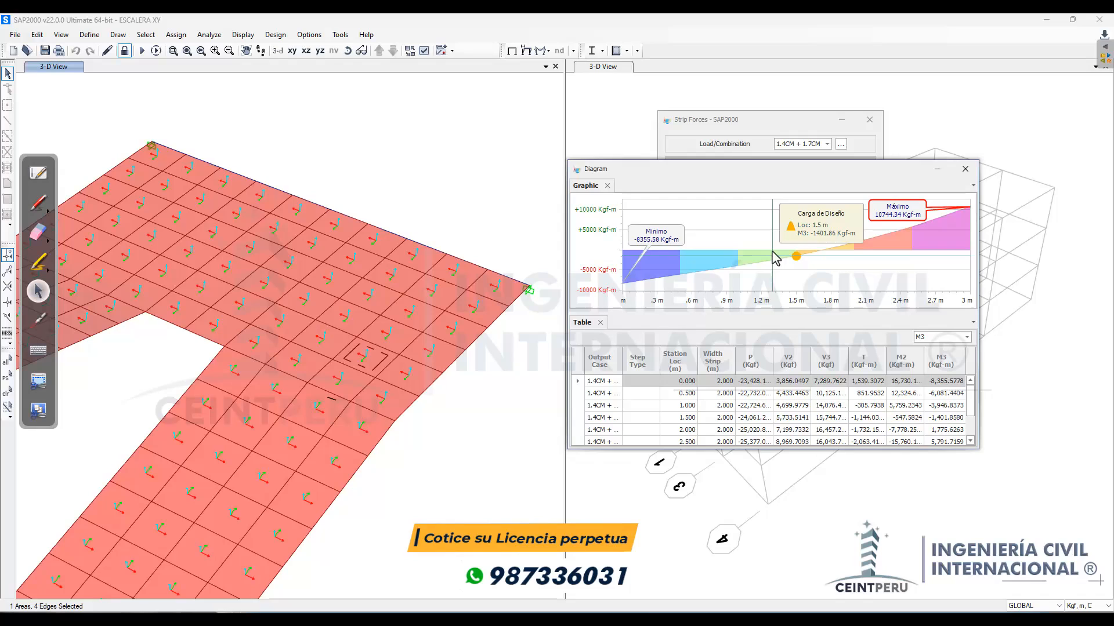
Step: Examine the landing strip's M3 values station by station from 0 to 2 m and at the 3 m end
{"action": "left_click_drag", "start_coordinate": [746, 173], "coordinate": [660, 177]}
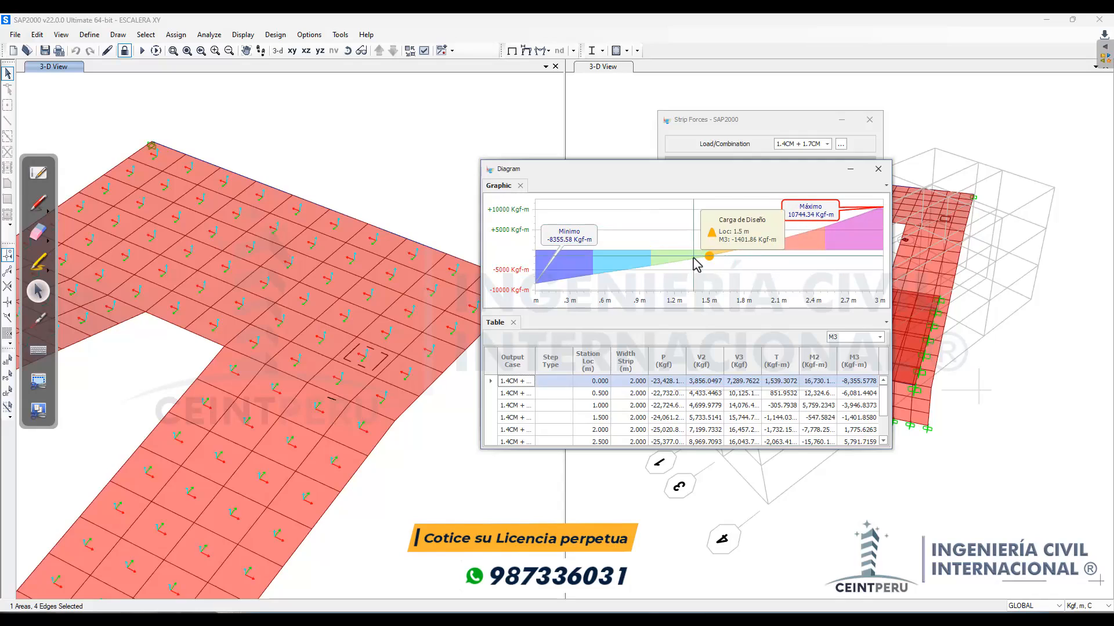
{"action": "left_click", "coordinate": [595, 393]}
{"action": "left_click", "coordinate": [596, 406]}
{"action": "left_click", "coordinate": [597, 418]}
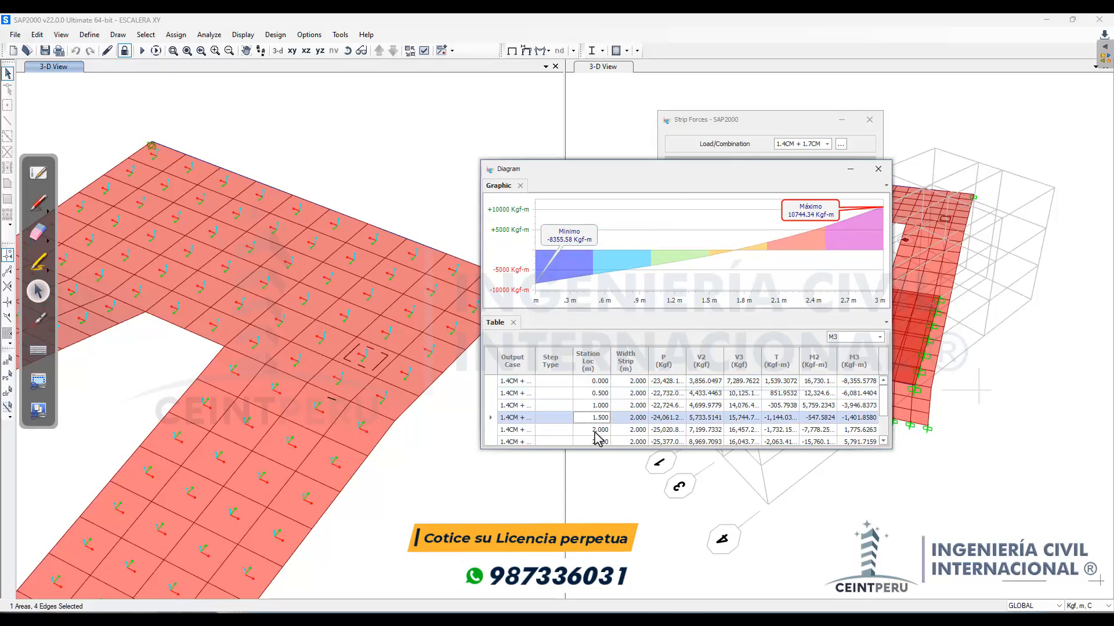
{"action": "left_click", "coordinate": [596, 430]}
{"action": "left_click", "coordinate": [596, 418]}
{"action": "left_click", "coordinate": [597, 406]}
{"action": "left_click", "coordinate": [596, 393]}
{"action": "left_click", "coordinate": [596, 381]}
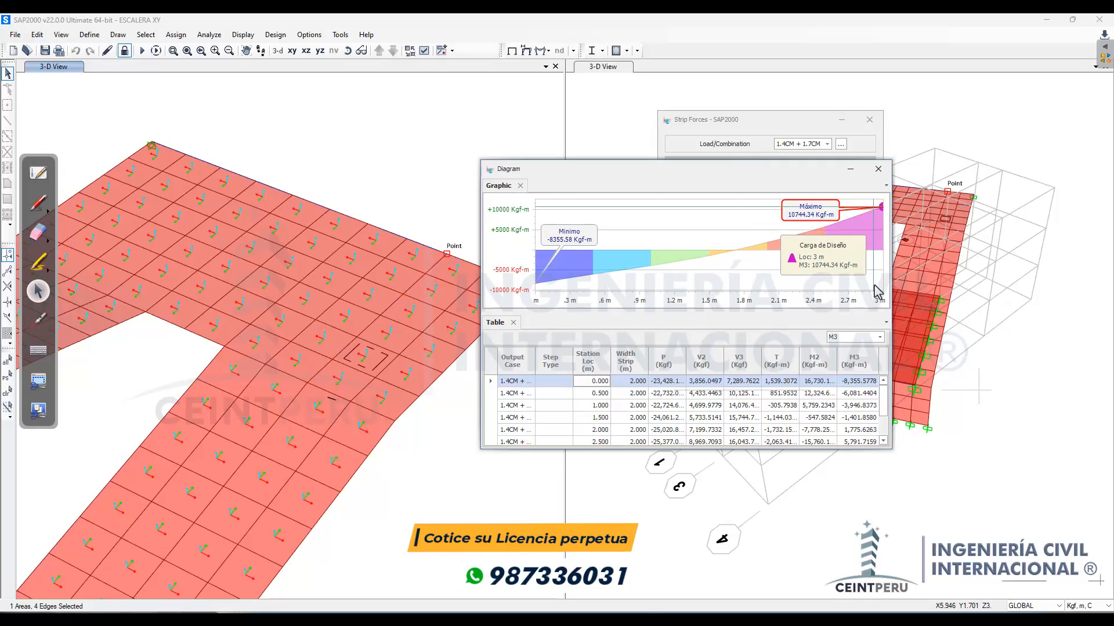
{"action": "mouse_move", "coordinate": [883, 296]}
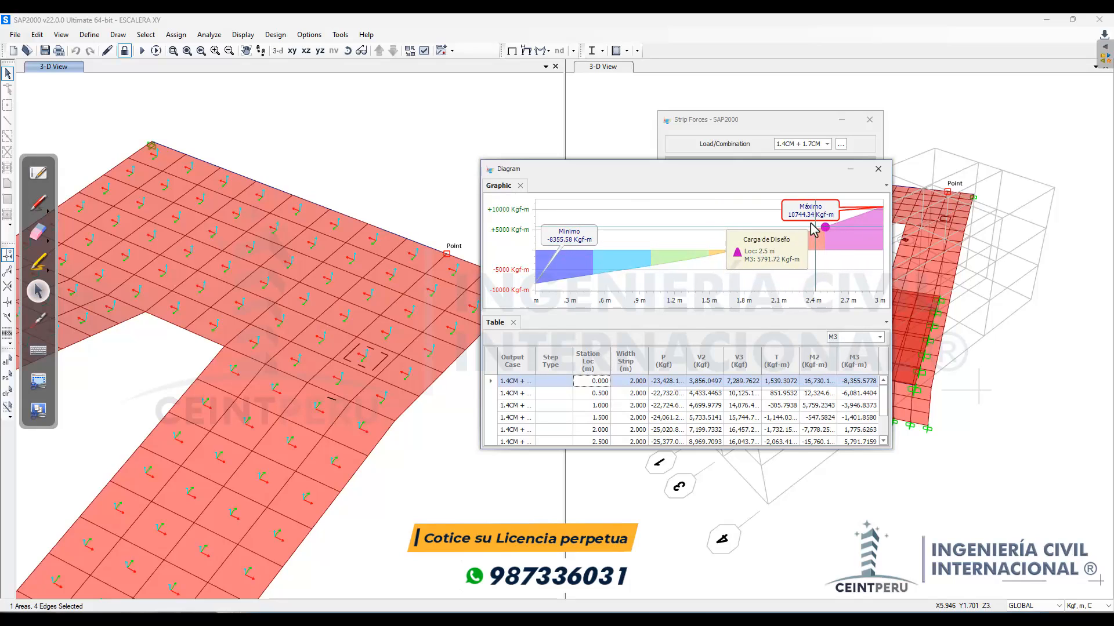
{"action": "left_click_drag", "start_coordinate": [805, 213], "coordinate": [792, 212]}
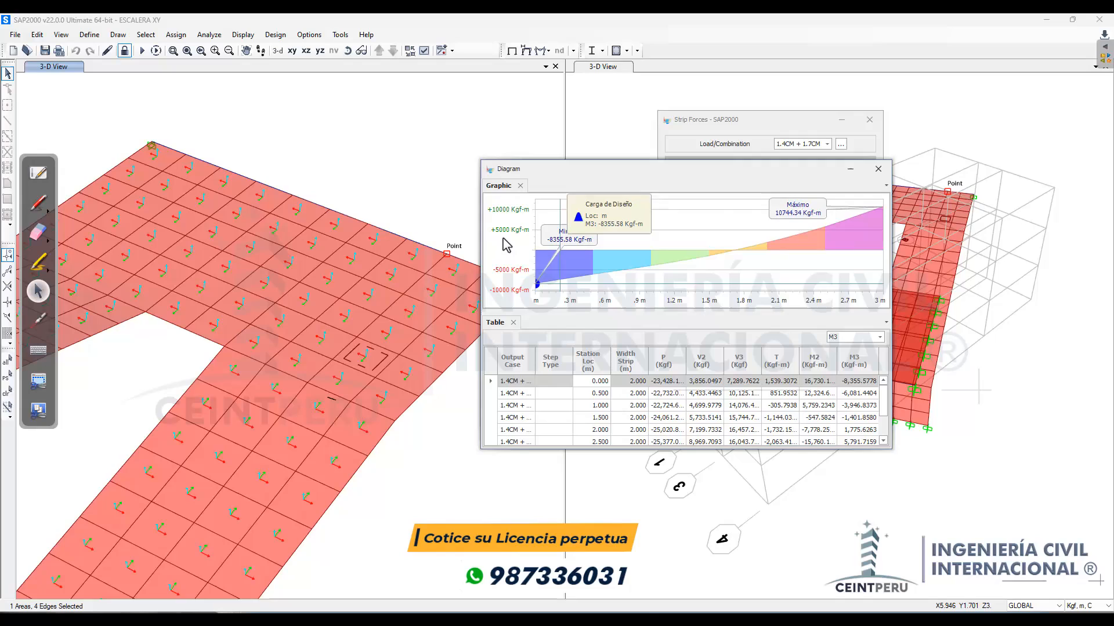
Step: Mark the landing's outer edge and circle the M3 maximum label with the annotation pen, and erase the marks
{"action": "left_click", "coordinate": [38, 202]}
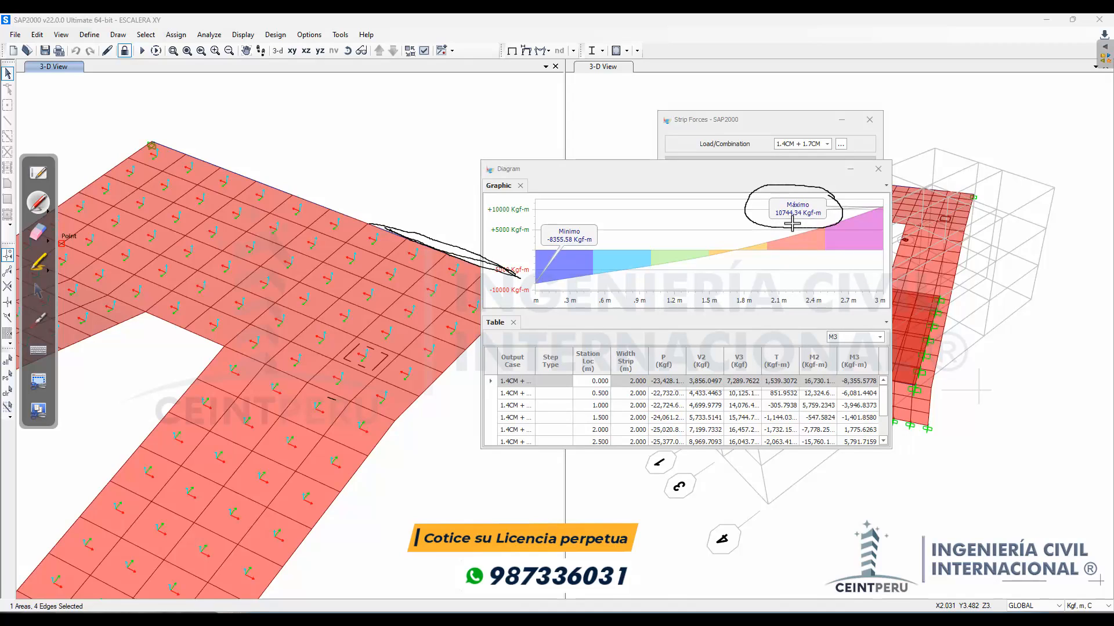
{"action": "left_click", "coordinate": [37, 232]}
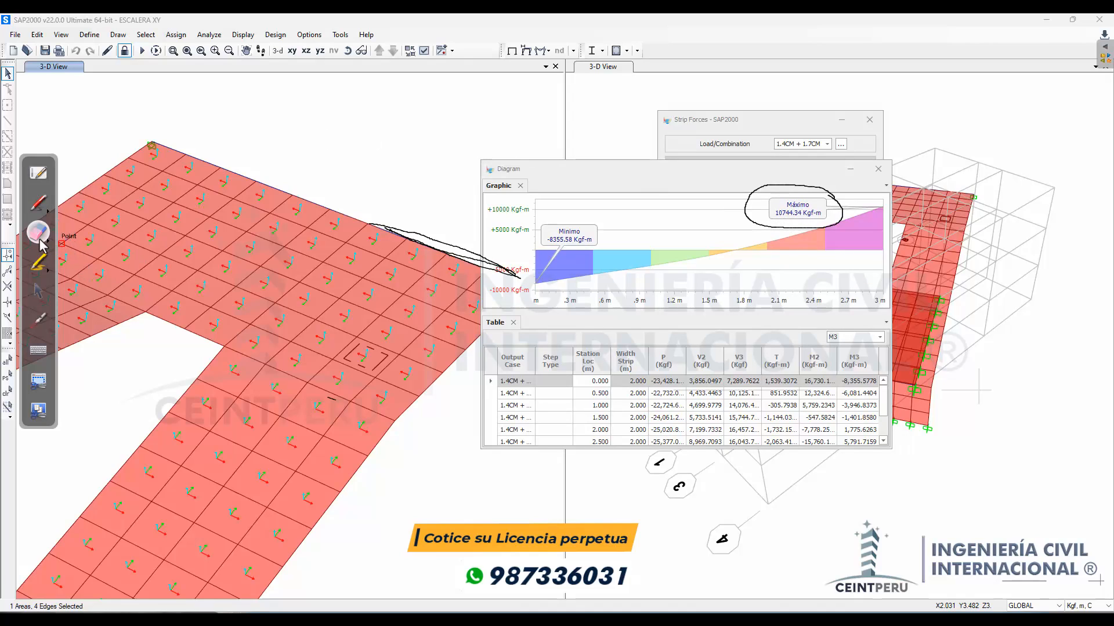
{"action": "mouse_move", "coordinate": [317, 194]}
{"action": "left_mouse_down"}
{"action": "mouse_move", "coordinate": [535, 303]}
{"action": "mouse_move", "coordinate": [874, 179]}
{"action": "left_mouse_up"}
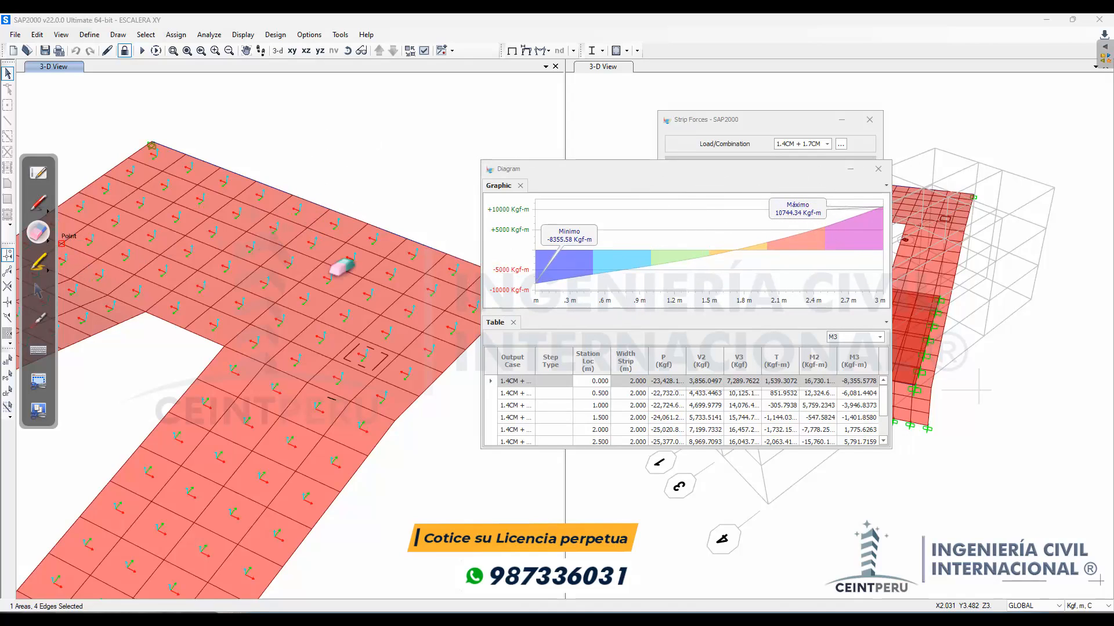
{"action": "left_click", "coordinate": [37, 290]}
Step: Move the Diagram window clear of the shell model and examine the whole stair beside the landing's M3 diagram
{"action": "left_click_drag", "start_coordinate": [592, 171], "coordinate": [757, 197]}
{"action": "scroll", "coordinate": [360, 259], "scroll_direction": "down", "scroll_amount": 2}
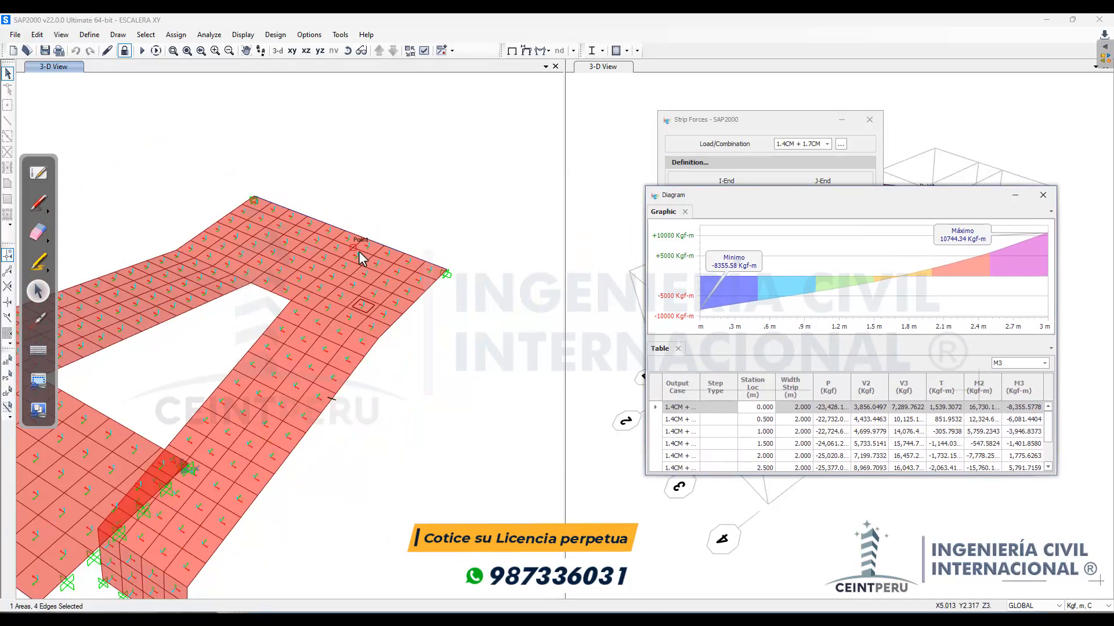
{"action": "scroll", "coordinate": [291, 315], "scroll_direction": "down", "scroll_amount": 3}
{"action": "scroll", "coordinate": [357, 303], "scroll_direction": "up", "scroll_amount": 1}
{"action": "scroll", "coordinate": [387, 311], "scroll_direction": "up", "scroll_amount": 2}
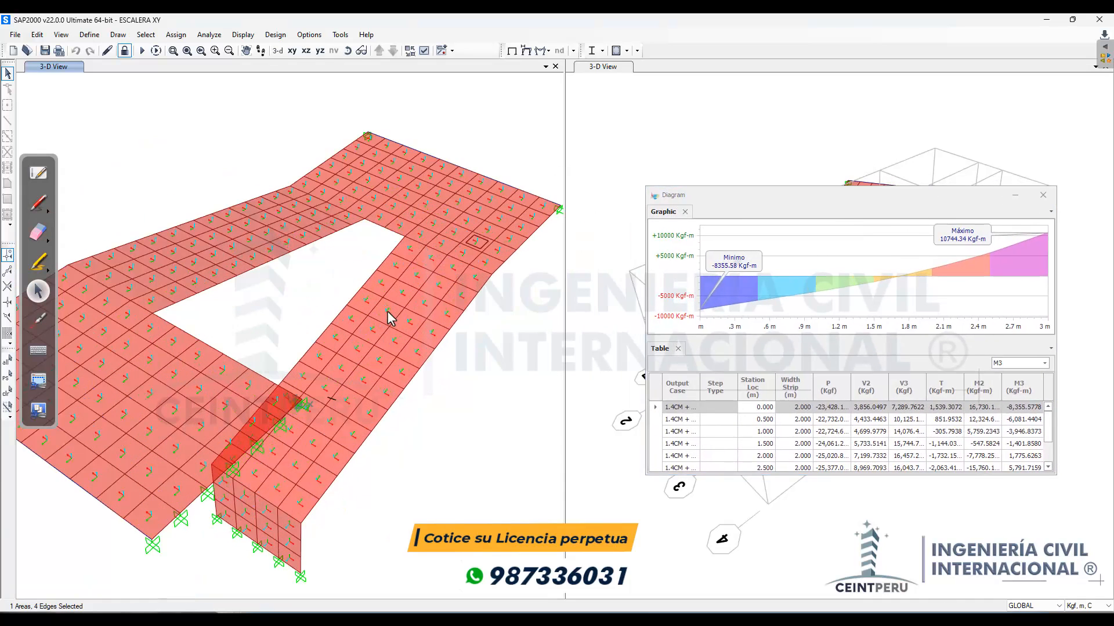
{"action": "scroll", "coordinate": [341, 291], "scroll_direction": "down", "scroll_amount": 1}
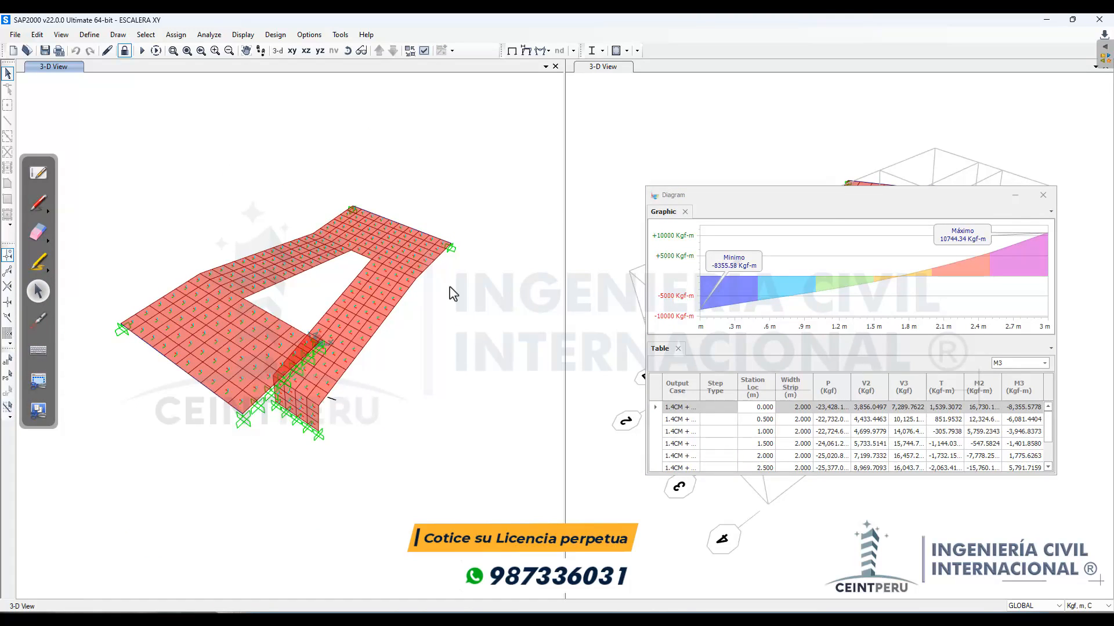
{"action": "middle_click_drag", "start_coordinate": [453, 294], "coordinate": [403, 331]}
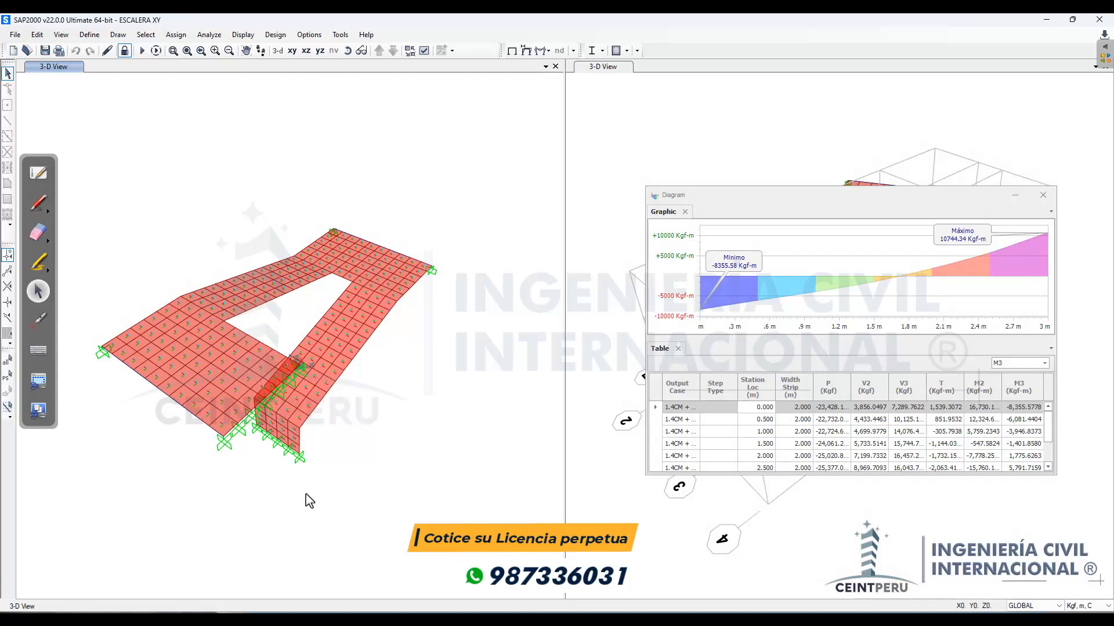
Step: Close the landing's diagram and define a strip up the vertical wall, from its base midpoint at Z 0 to its top-edge midpoint at Z 1.5
{"action": "middle_click_drag", "start_coordinate": [278, 503], "coordinate": [278, 419], "text": "shift"}
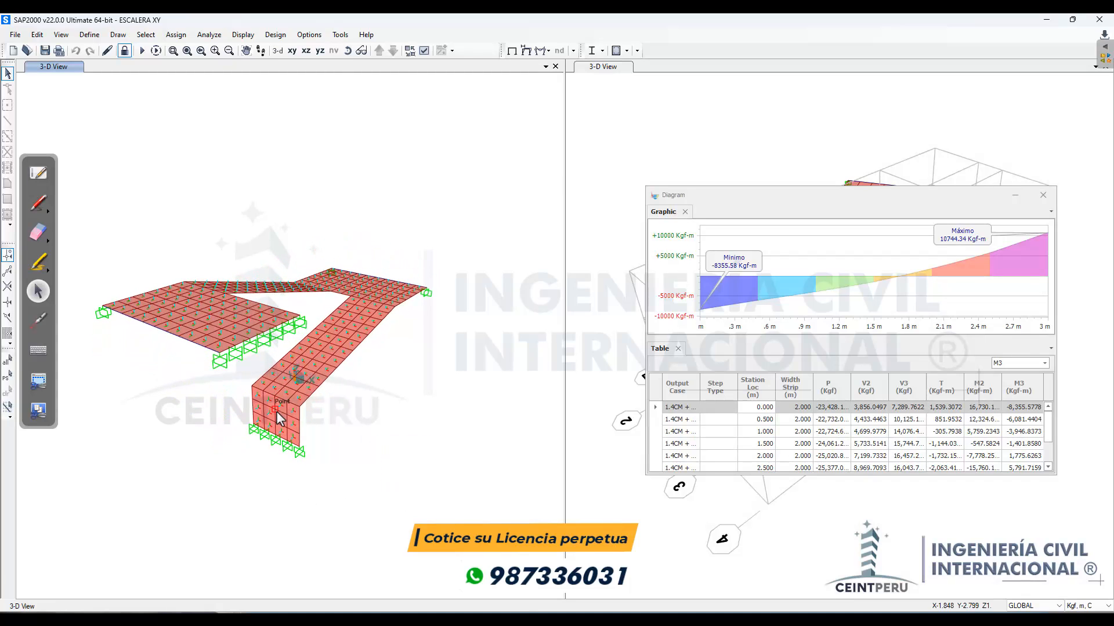
{"action": "scroll", "coordinate": [278, 419], "scroll_direction": "up", "scroll_amount": 2}
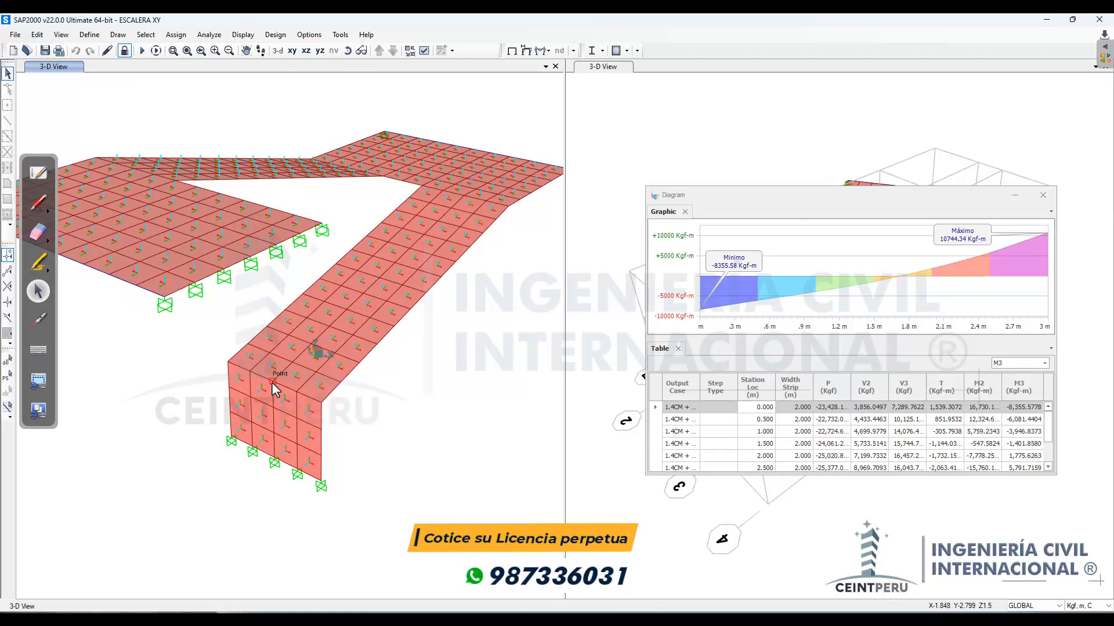
{"action": "left_click_drag", "start_coordinate": [696, 197], "coordinate": [580, 259]}
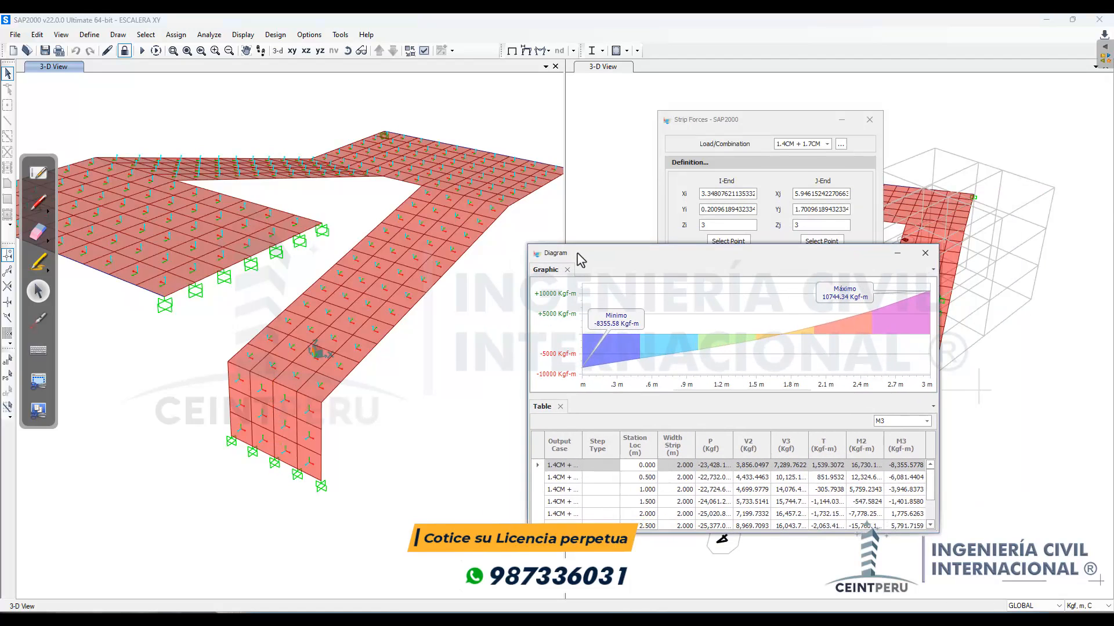
{"action": "left_click", "coordinate": [926, 252]}
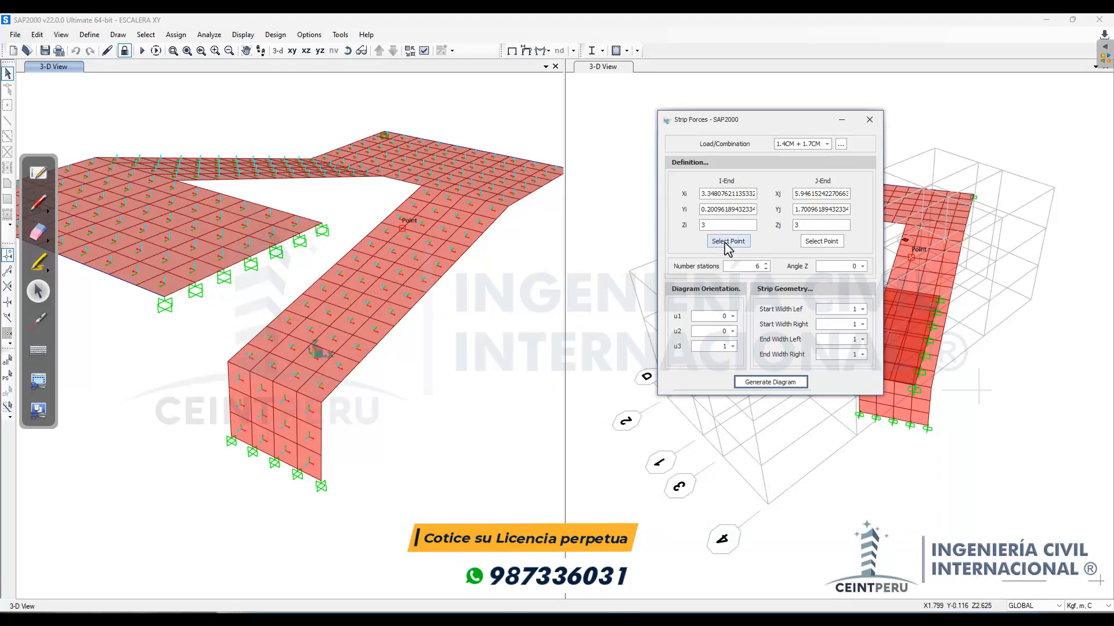
{"action": "left_click", "coordinate": [726, 243]}
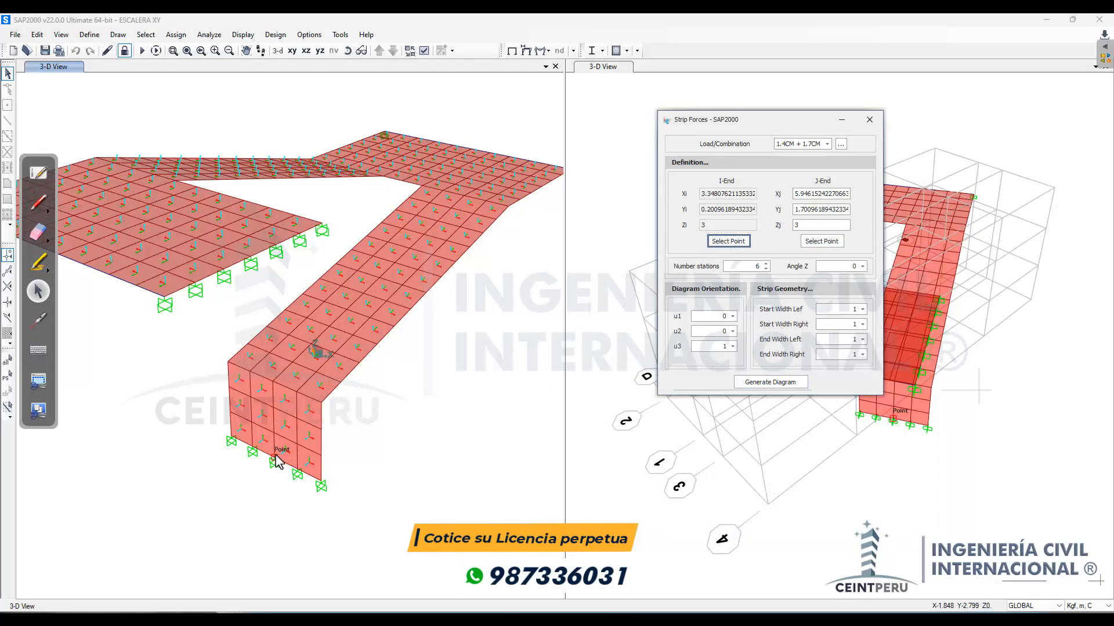
{"action": "left_click", "coordinate": [277, 462]}
{"action": "left_click", "coordinate": [821, 241]}
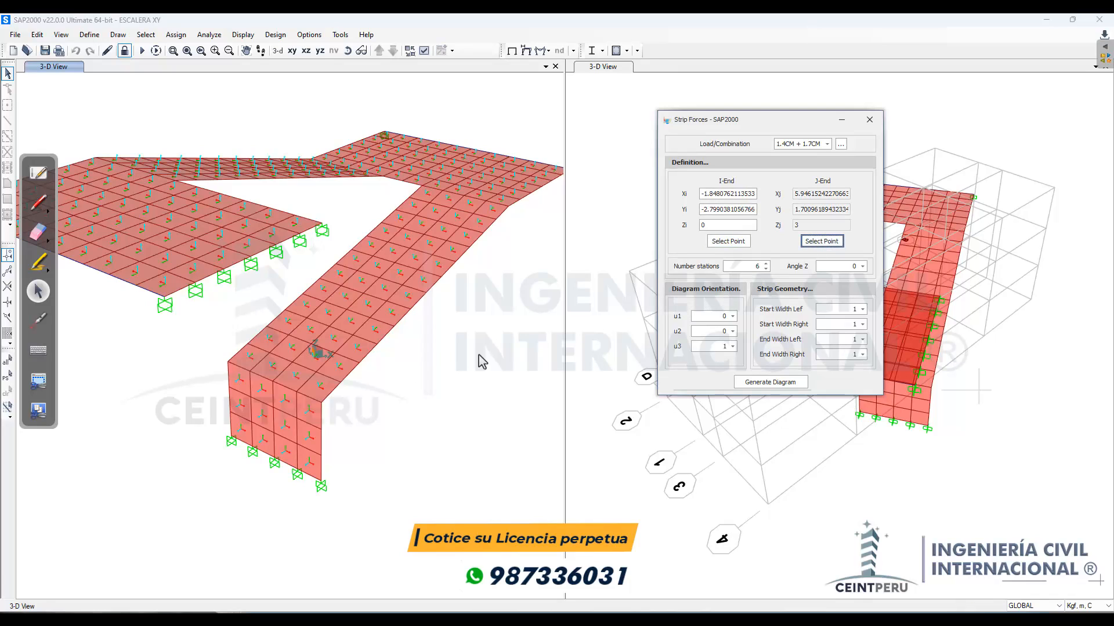
{"action": "left_click", "coordinate": [273, 381]}
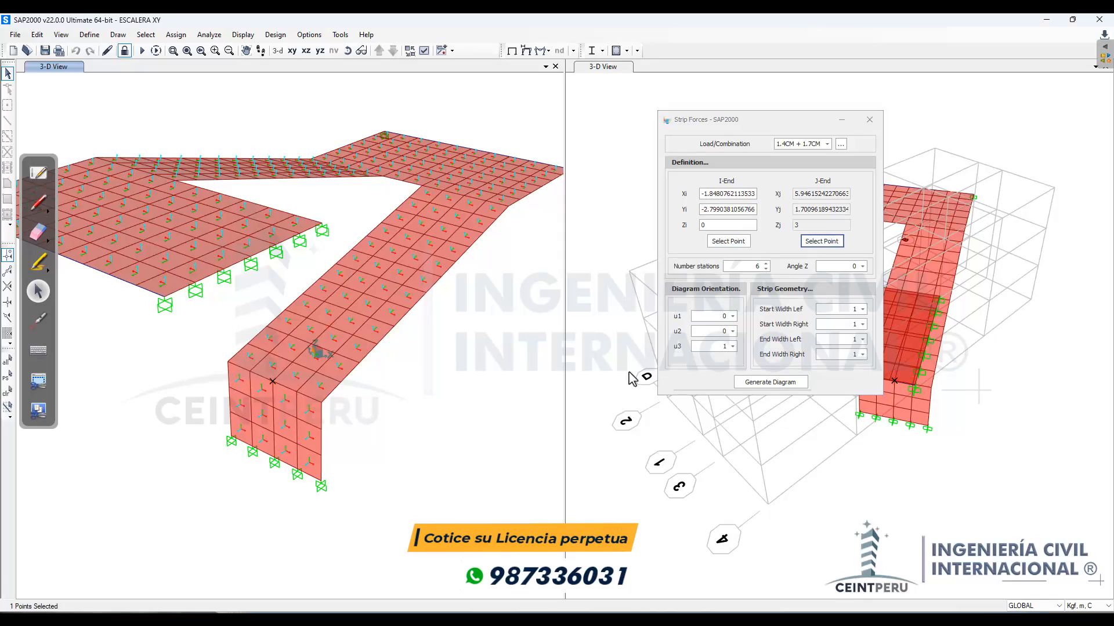
Step: Set 3 stations, take the diagram orientation from a shell of the vertical wall, and generate the strip force diagram
{"action": "left_click_drag", "start_coordinate": [730, 268], "coordinate": [768, 267]}
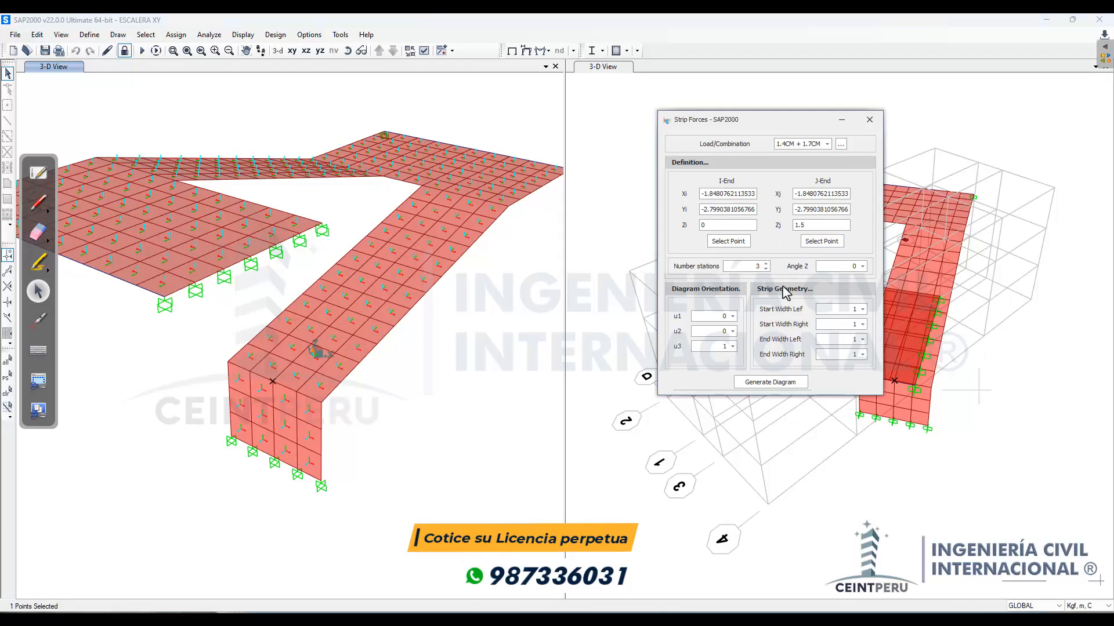
{"action": "double_click", "coordinate": [709, 318]}
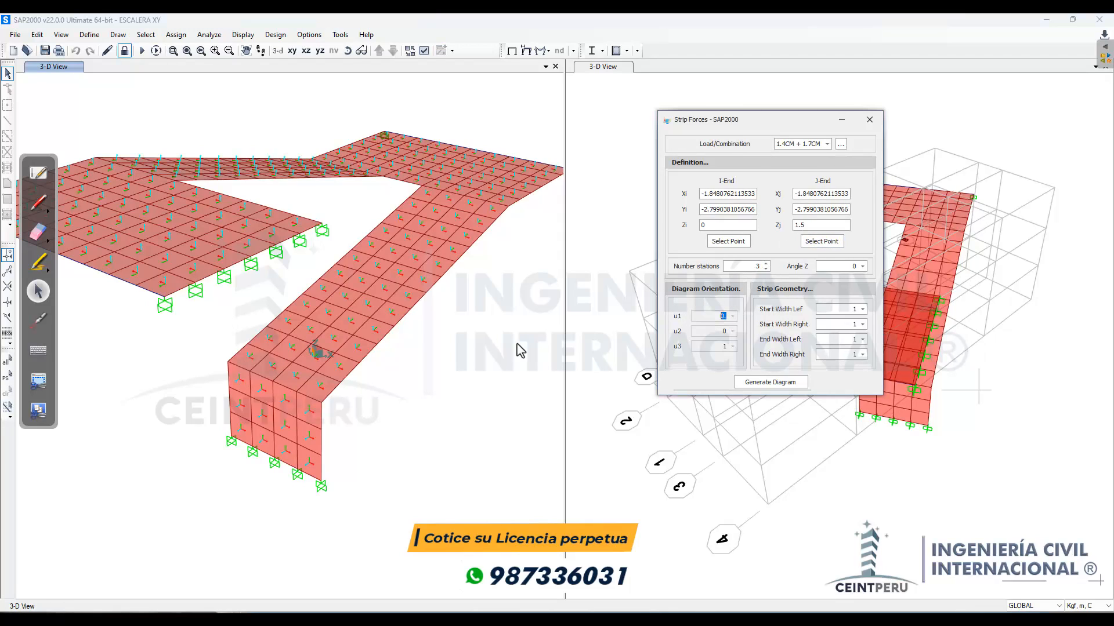
{"action": "scroll", "coordinate": [281, 441], "scroll_direction": "up", "scroll_amount": 4}
{"action": "left_click", "coordinate": [290, 407]}
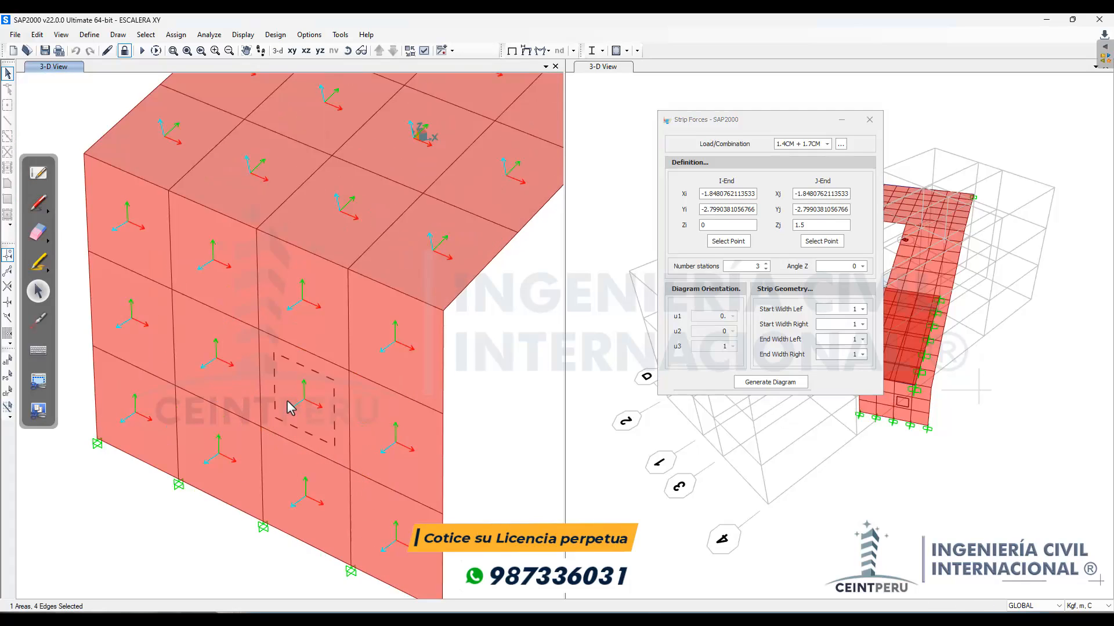
{"action": "left_click", "coordinate": [715, 316]}
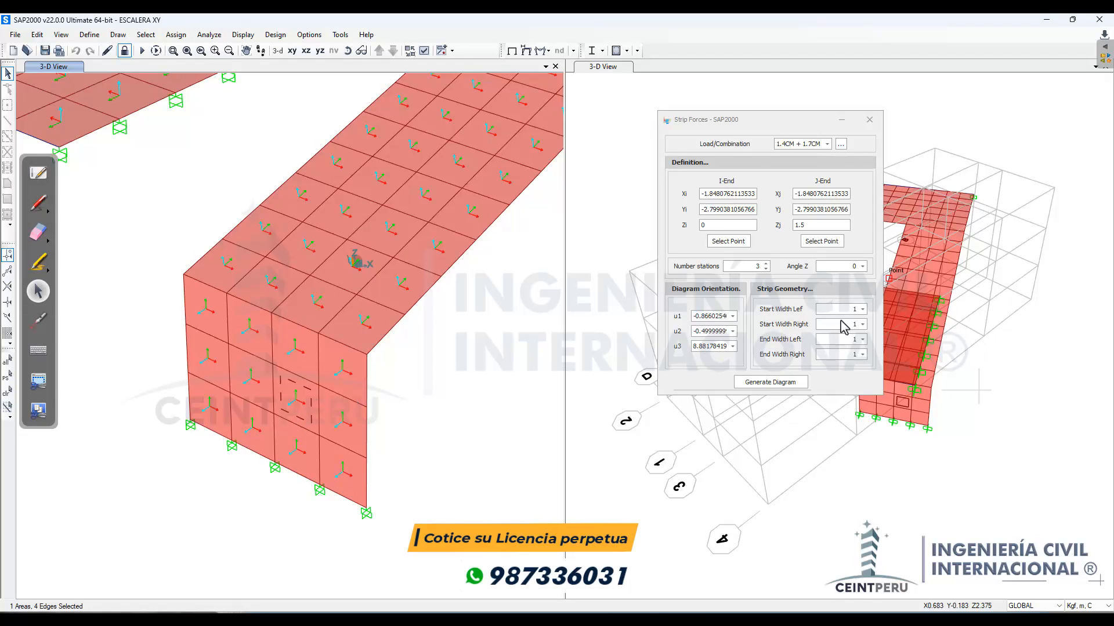
{"action": "left_click", "coordinate": [778, 383]}
Step: Move the Diagram window clear of the wall and reposition the P maximum and minimum labels inside the graph
{"action": "left_click_drag", "start_coordinate": [577, 177], "coordinate": [760, 218]}
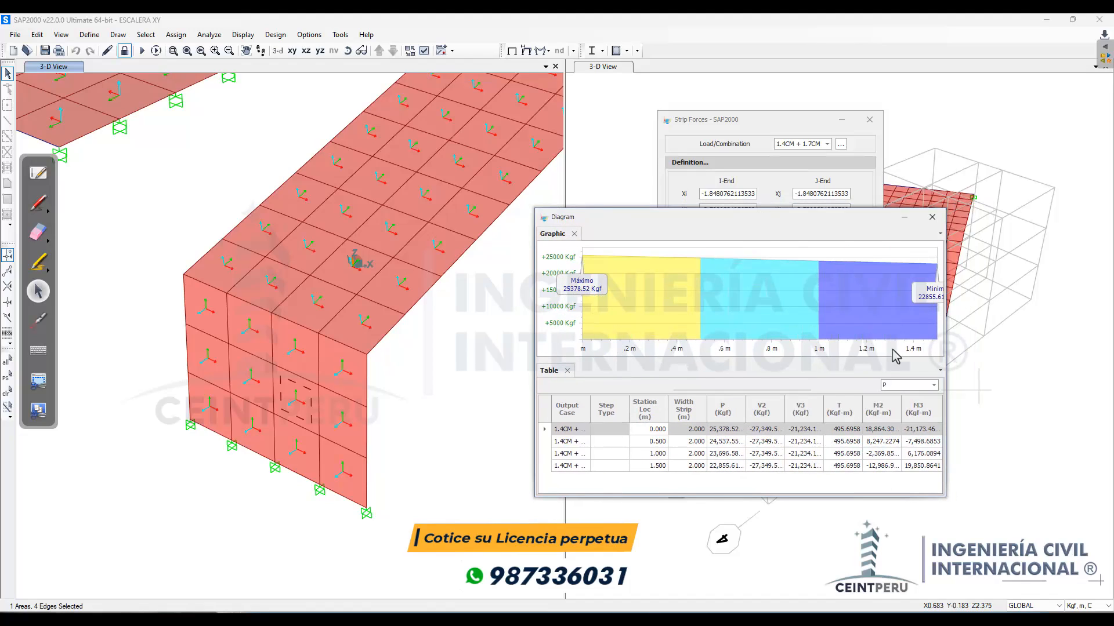
{"action": "left_click", "coordinate": [888, 387]}
{"action": "left_click", "coordinate": [888, 387]}
{"action": "left_click_drag", "start_coordinate": [599, 285], "coordinate": [648, 288]}
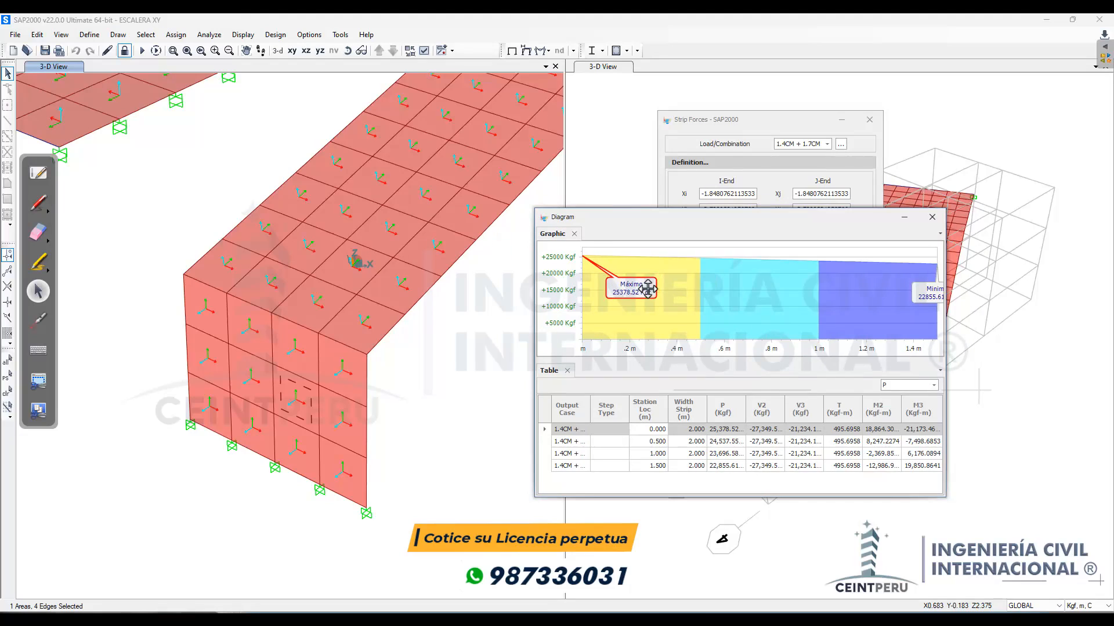
{"action": "left_click_drag", "start_coordinate": [922, 294], "coordinate": [866, 293]}
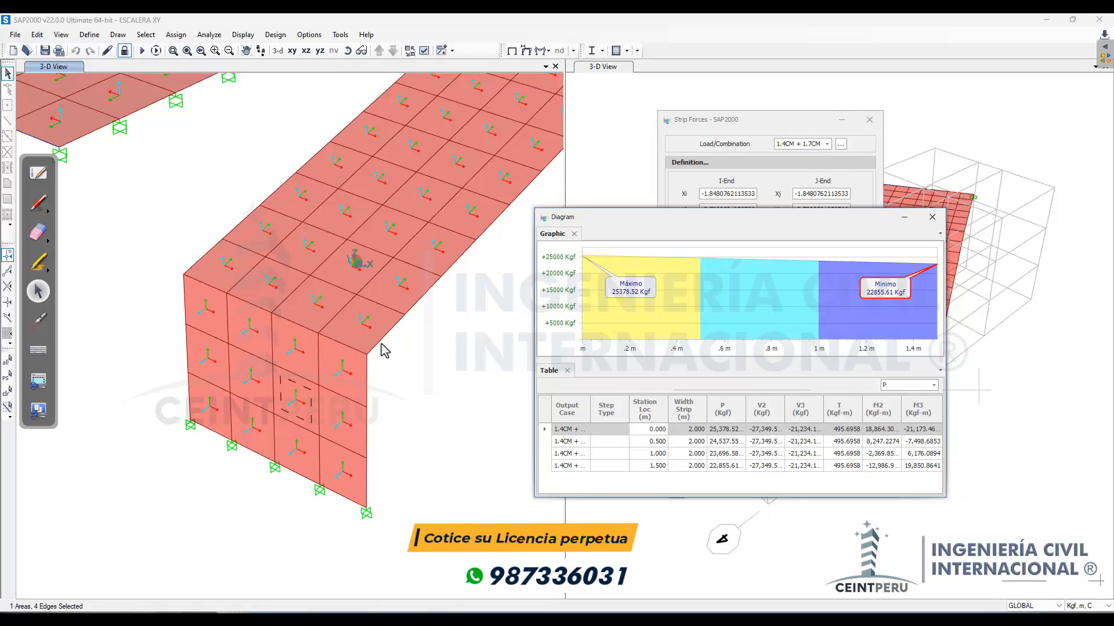
Step: Mark the strip direction up the wall and a spot on the P diagram with the annotation pen, and erase the marks
{"action": "left_click", "coordinate": [37, 204]}
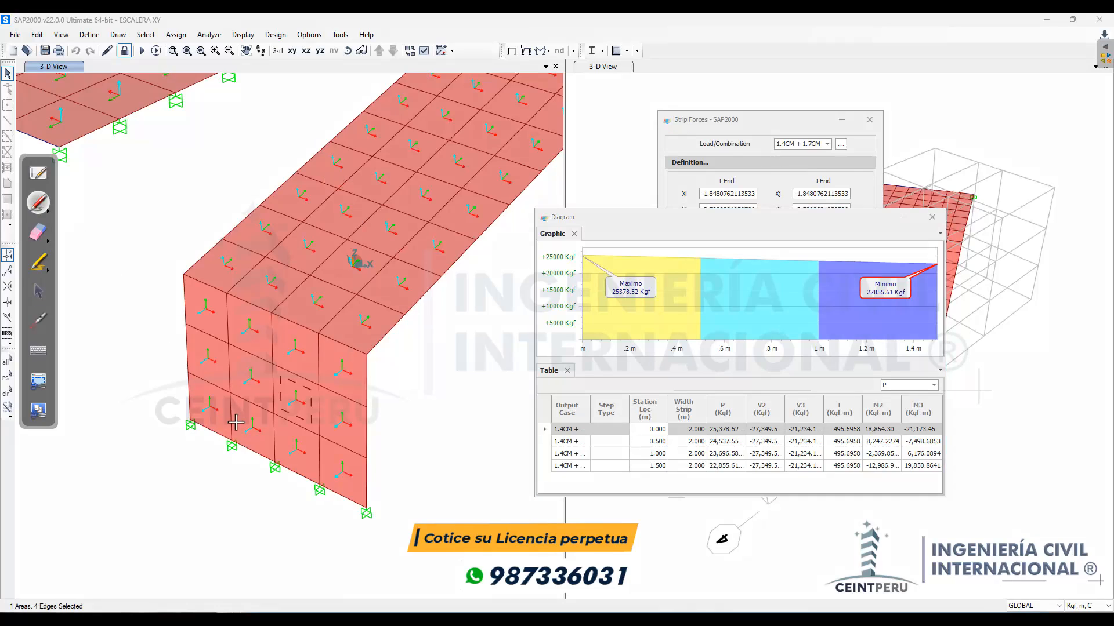
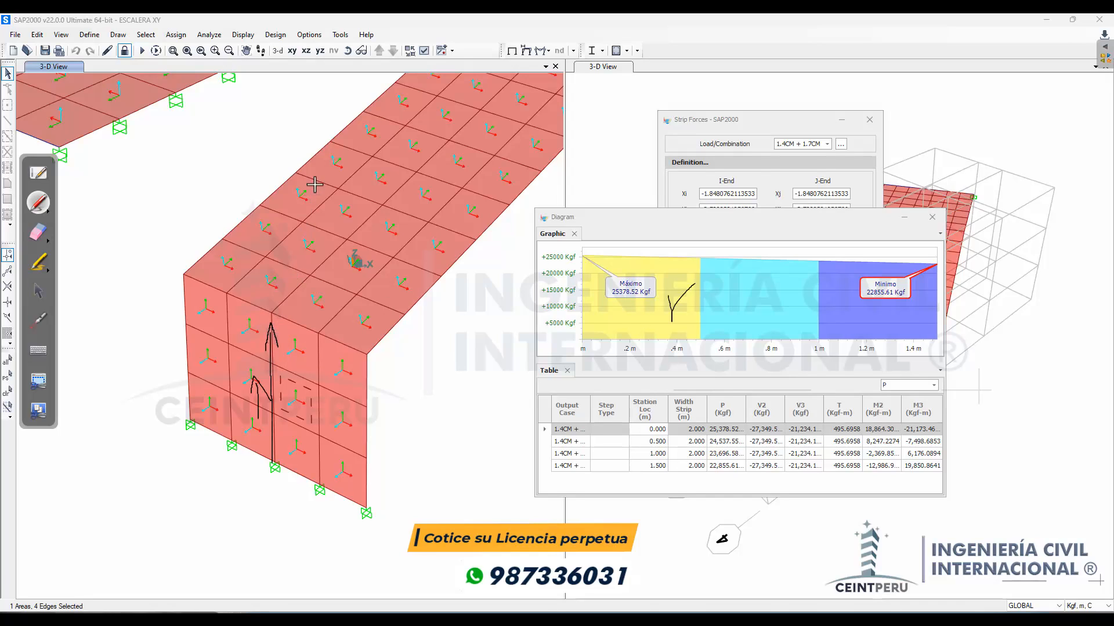
{"action": "left_click", "coordinate": [37, 232]}
{"action": "left_click_drag", "start_coordinate": [270, 324], "coordinate": [296, 458]}
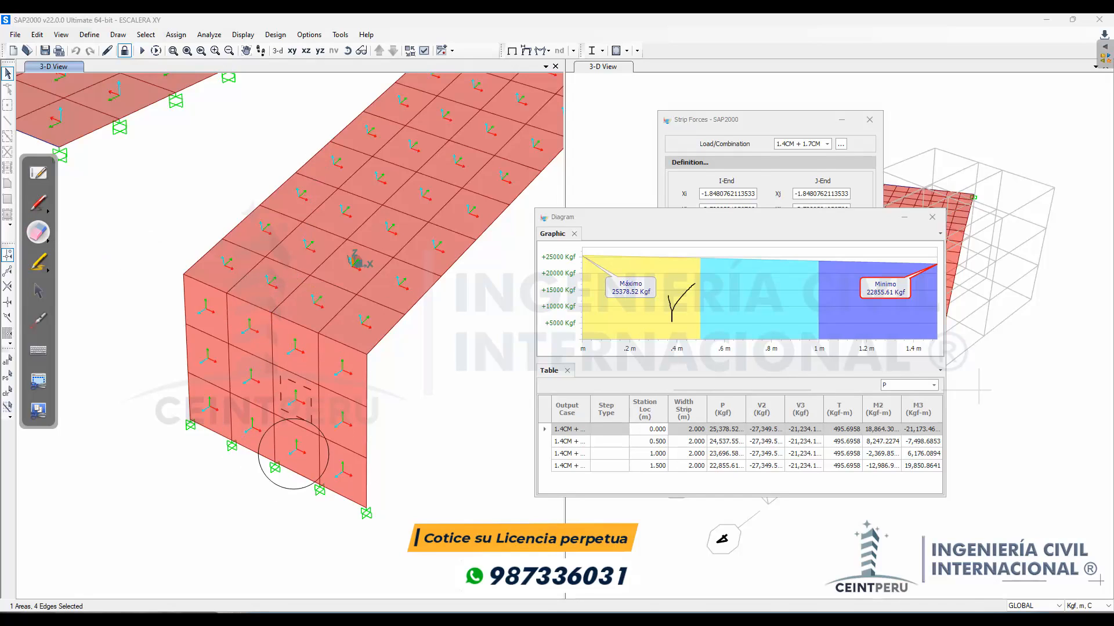
{"action": "left_click", "coordinate": [38, 291]}
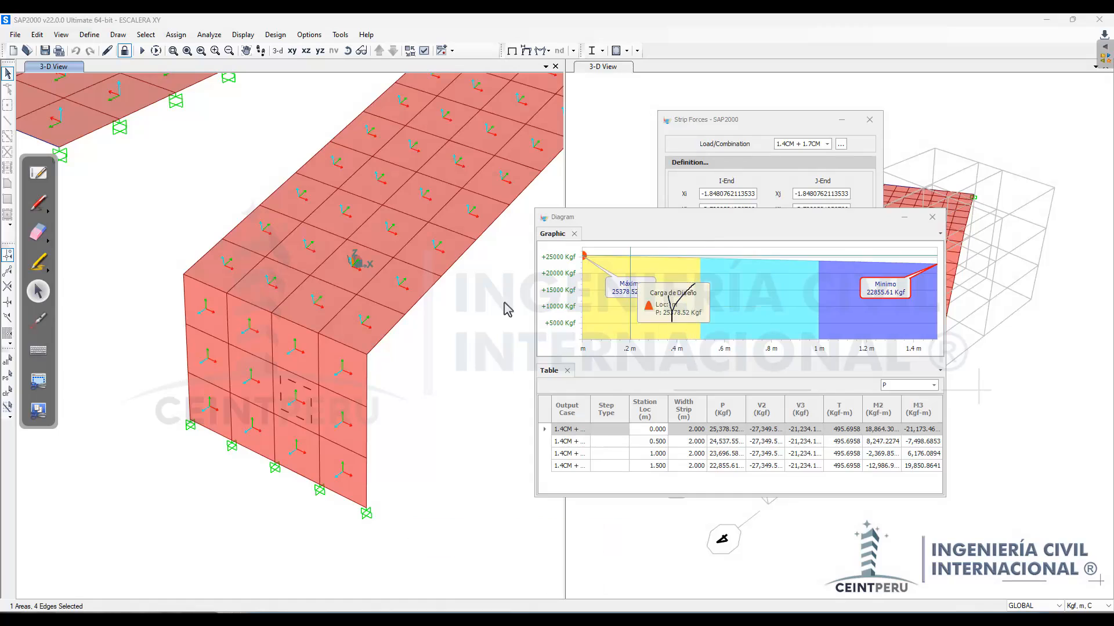
{"action": "left_click", "coordinate": [32, 238]}
{"action": "left_click_drag", "start_coordinate": [670, 316], "coordinate": [693, 285]}
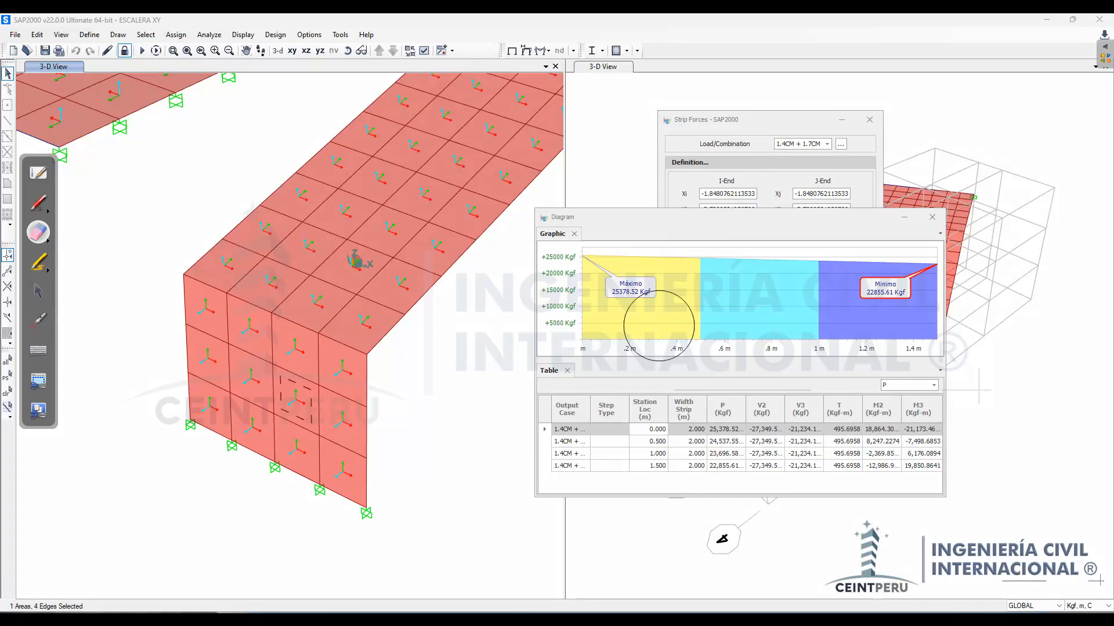
{"action": "left_click", "coordinate": [39, 291]}
{"action": "left_click", "coordinate": [645, 217]}
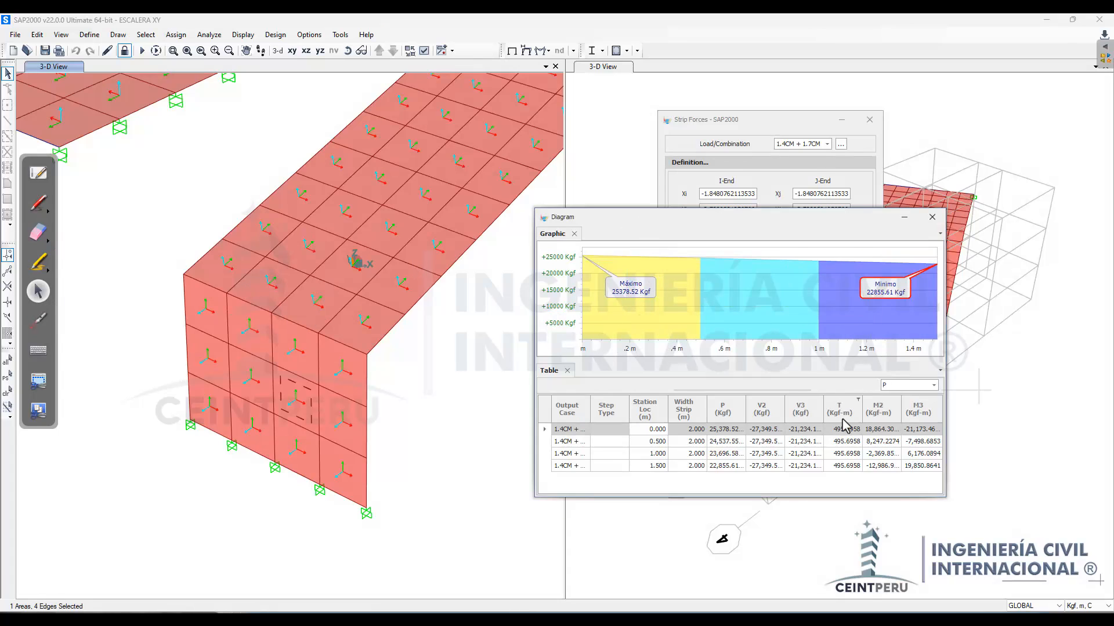
Step: Show the wall strip's V2 diagram and move its maximum label into the graph
{"action": "left_click", "coordinate": [911, 387]}
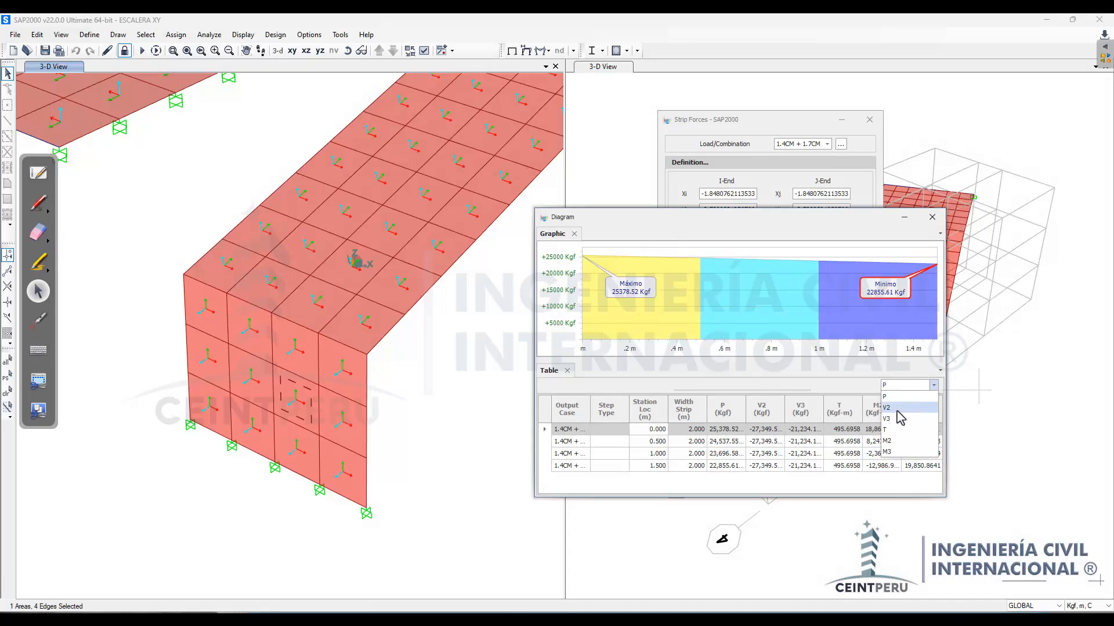
{"action": "left_click", "coordinate": [897, 409]}
{"action": "left_click_drag", "start_coordinate": [593, 353], "coordinate": [631, 294]}
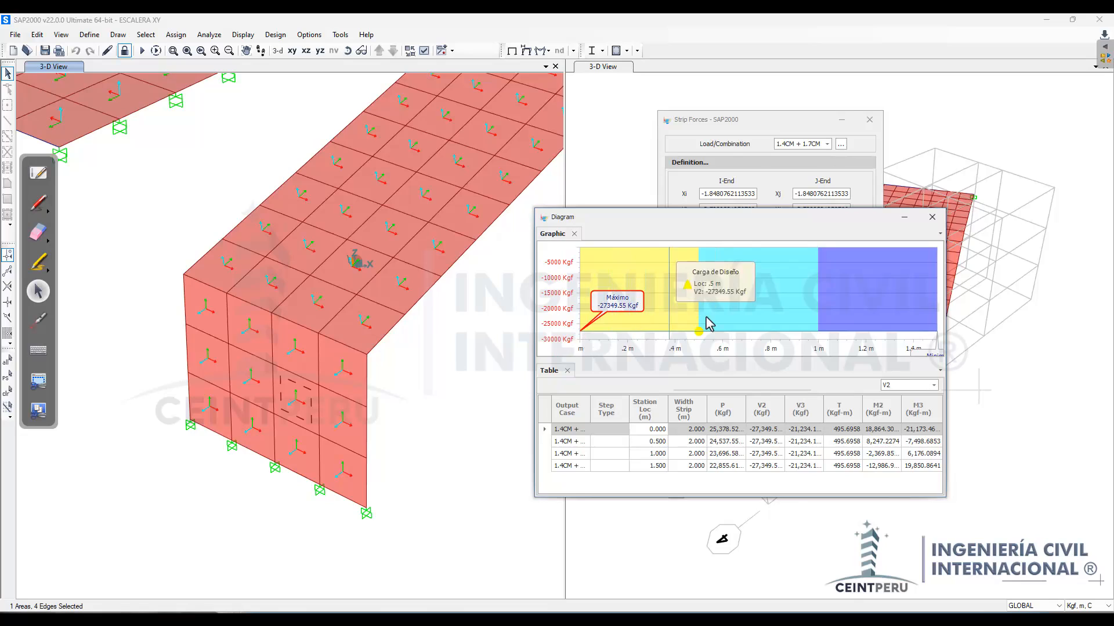
Step: Show the wall strip's M3 diagram, reposition its minimum and maximum labels, and compare it with the wall in the shell model
{"action": "left_click", "coordinate": [911, 386]}
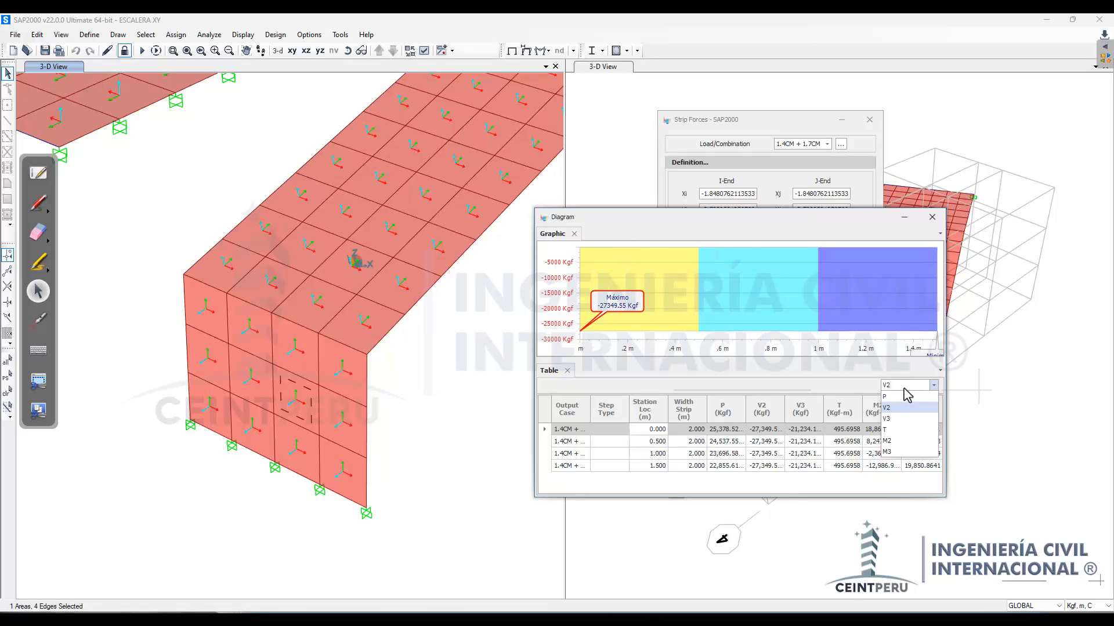
{"action": "left_click", "coordinate": [892, 452]}
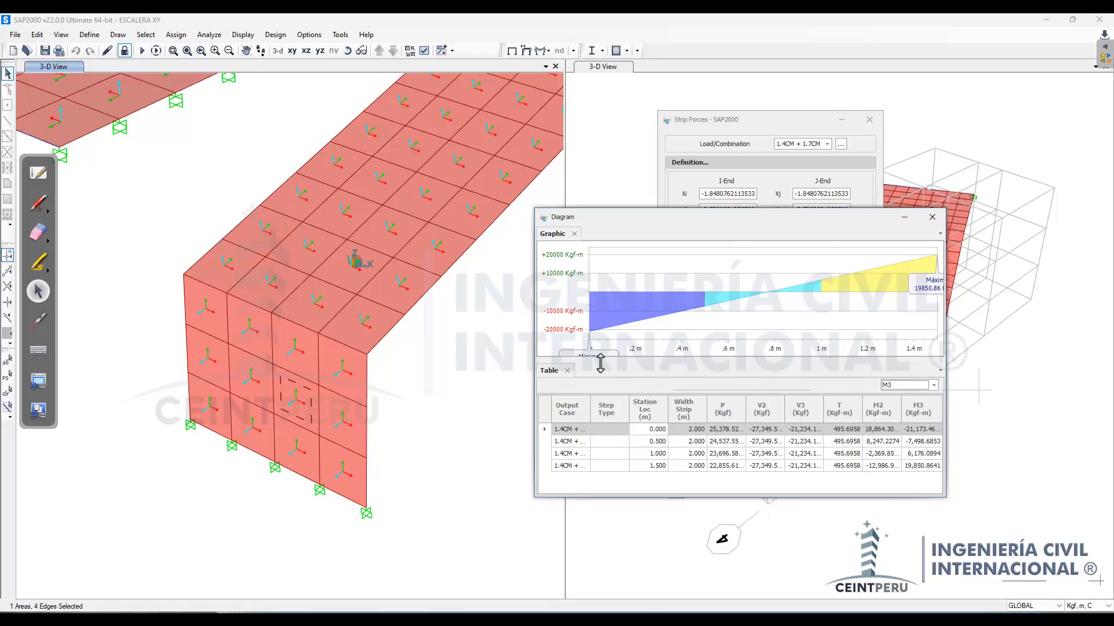
{"action": "left_click_drag", "start_coordinate": [599, 353], "coordinate": [632, 305]}
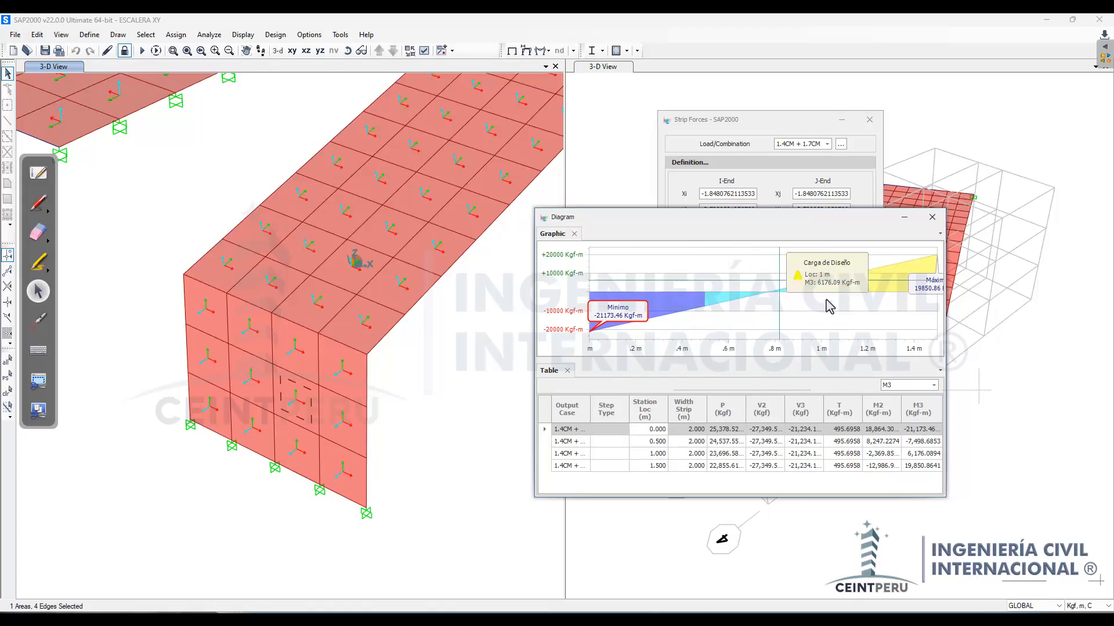
{"action": "left_click_drag", "start_coordinate": [922, 286], "coordinate": [860, 268]}
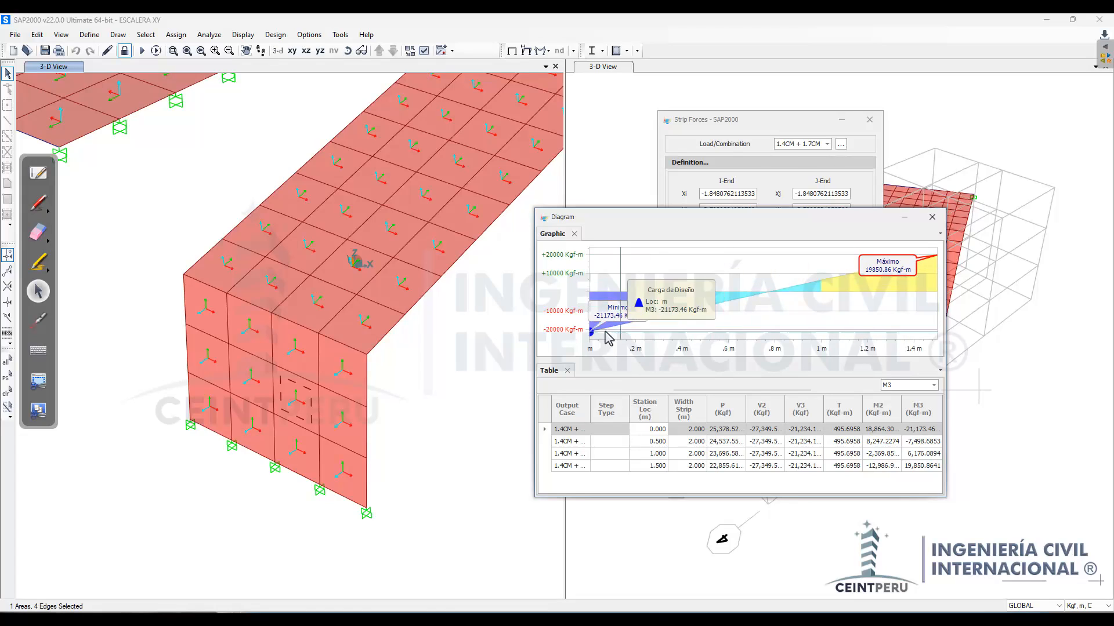
{"action": "left_click_drag", "start_coordinate": [847, 222], "coordinate": [900, 250]}
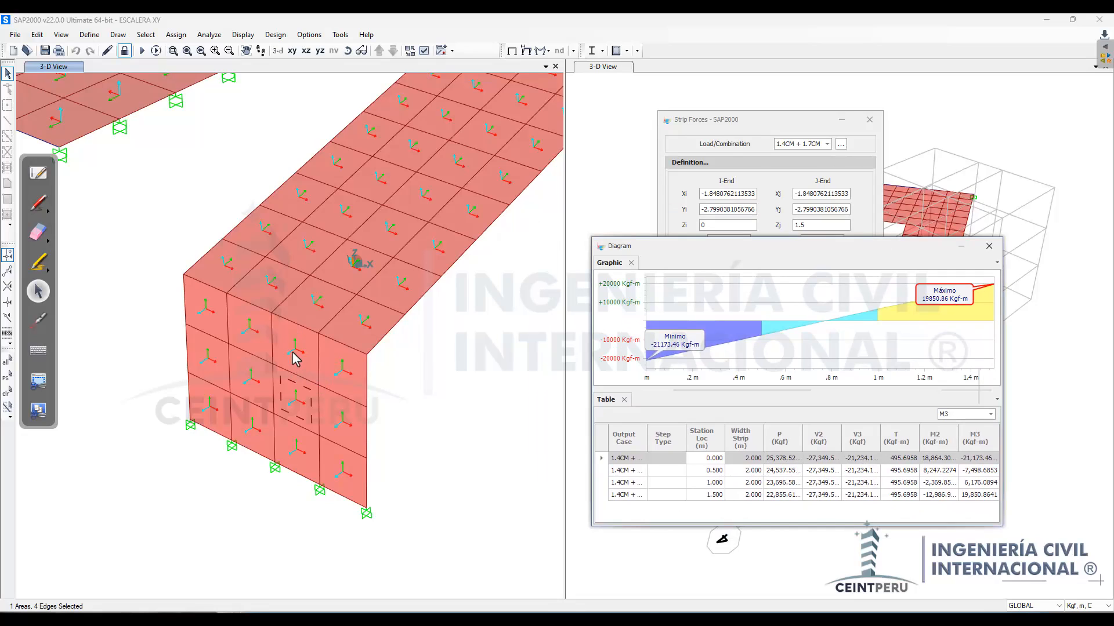
{"action": "scroll", "coordinate": [297, 359], "scroll_direction": "down", "scroll_amount": 5}
{"action": "middle_click_drag", "start_coordinate": [297, 353], "coordinate": [291, 409]}
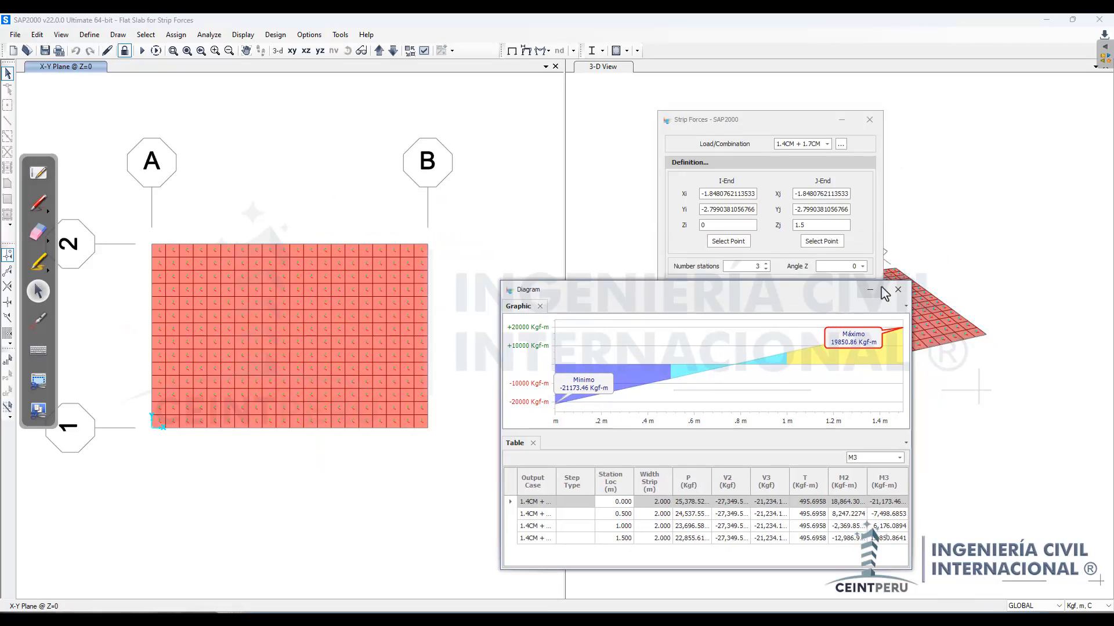
Step: Close the wall's diagram over the flat slab model and set the shell stress display's load case to Carga
{"action": "left_click", "coordinate": [815, 181]}
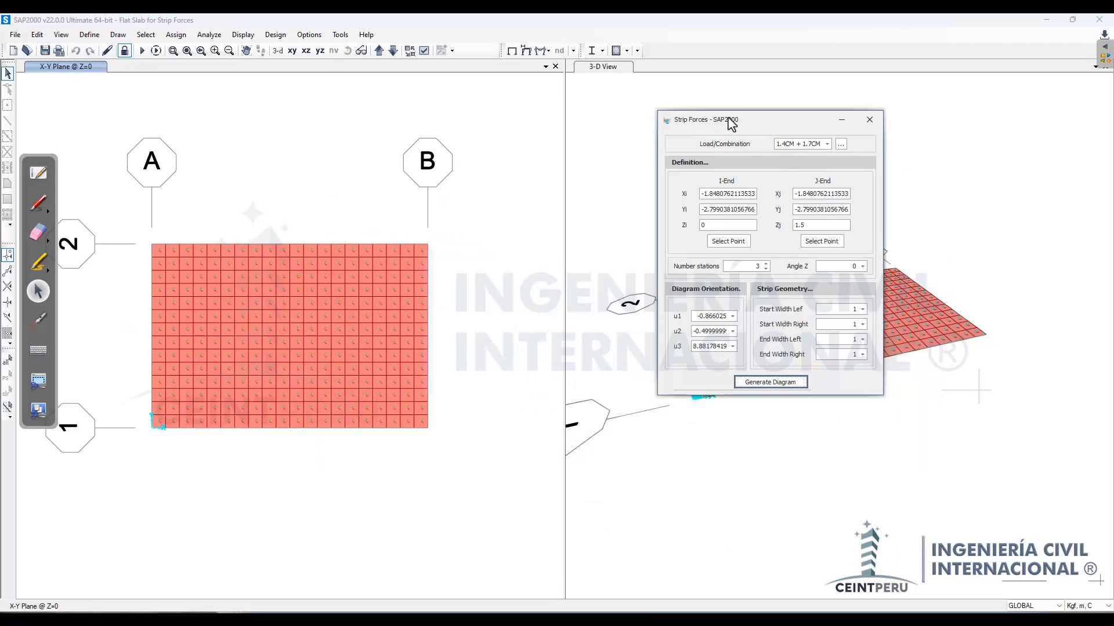
{"action": "left_click_drag", "start_coordinate": [730, 123], "coordinate": [757, 194]}
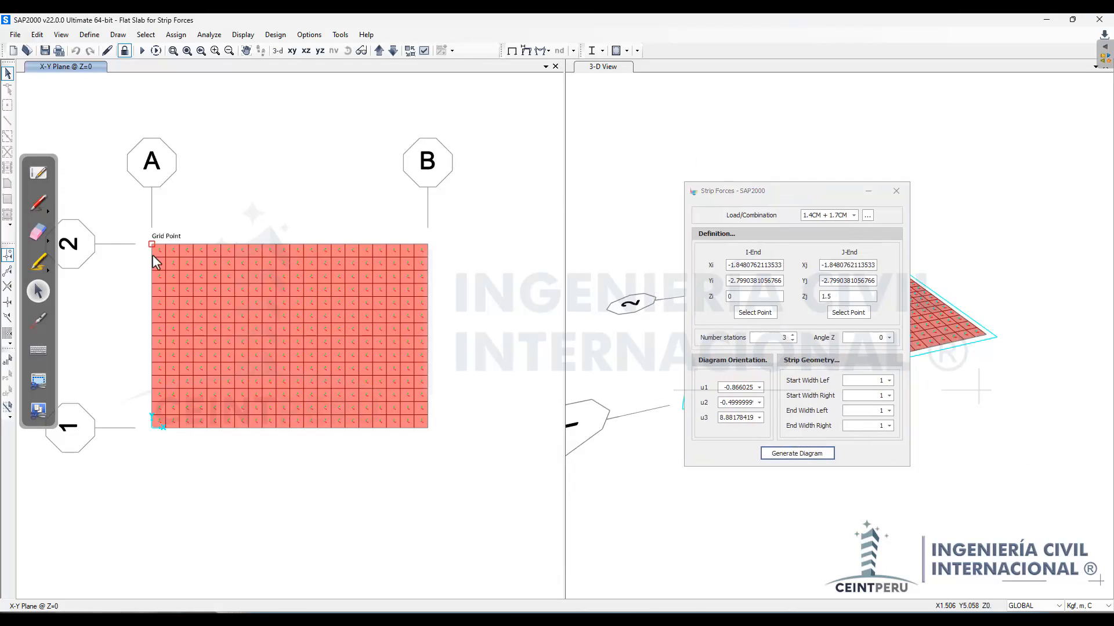
{"action": "left_click", "coordinate": [538, 52]}
{"action": "left_click", "coordinate": [550, 122]}
{"action": "left_click", "coordinate": [470, 150]}
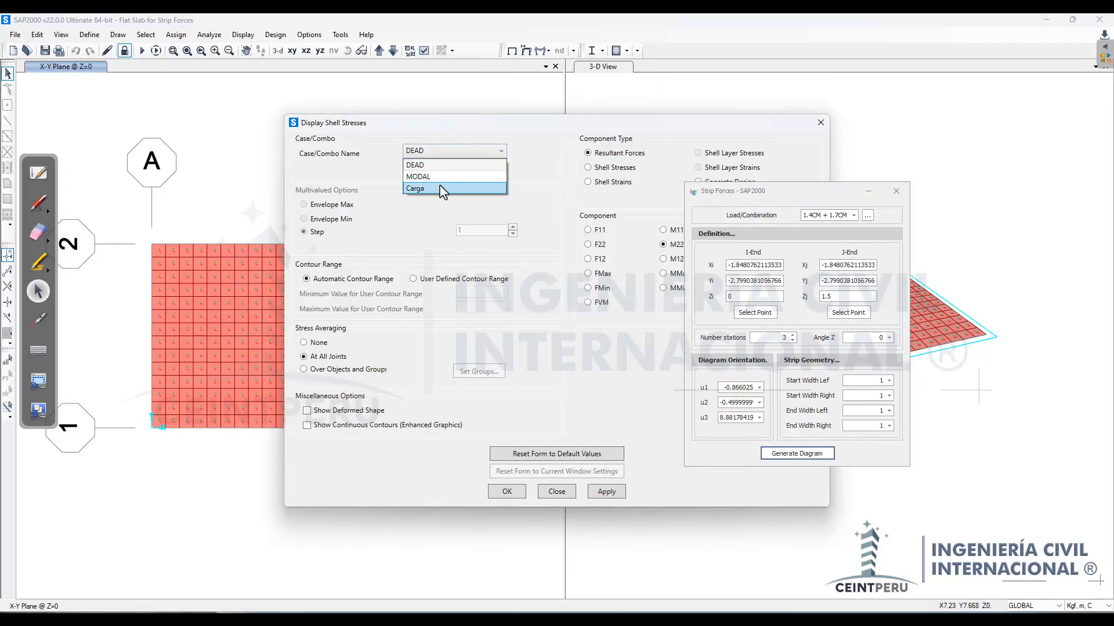
{"action": "left_click", "coordinate": [442, 186]}
Step: Examine the local axis directions on the slab's shell elements in plan, and dismiss the shell stress display without applying it
{"action": "left_click_drag", "start_coordinate": [460, 128], "coordinate": [278, 171]}
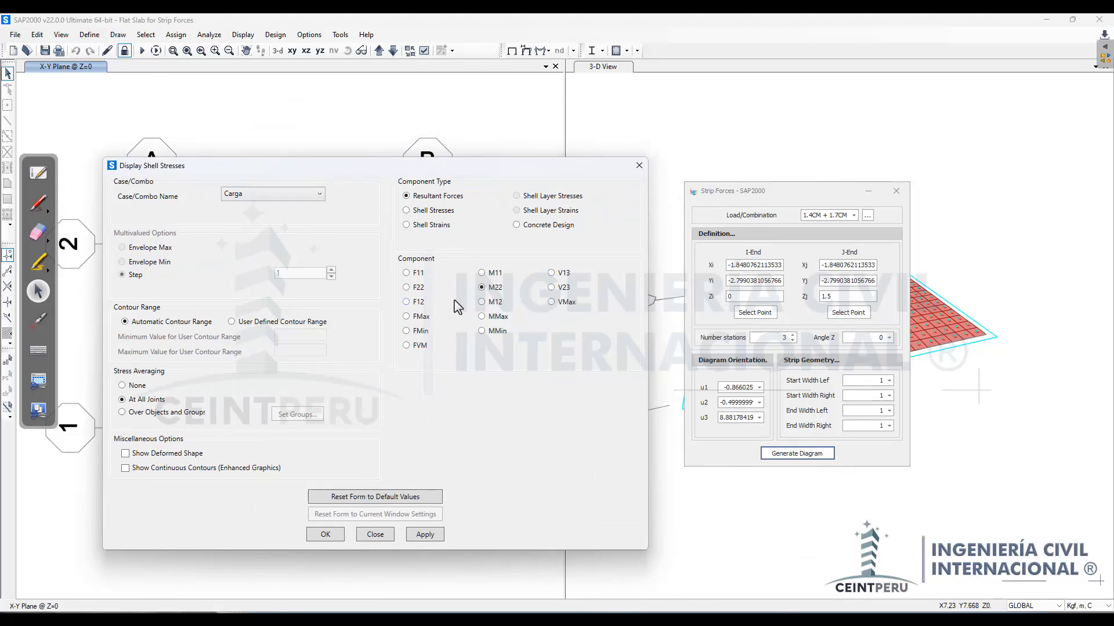
{"action": "left_click_drag", "start_coordinate": [410, 167], "coordinate": [390, 343]}
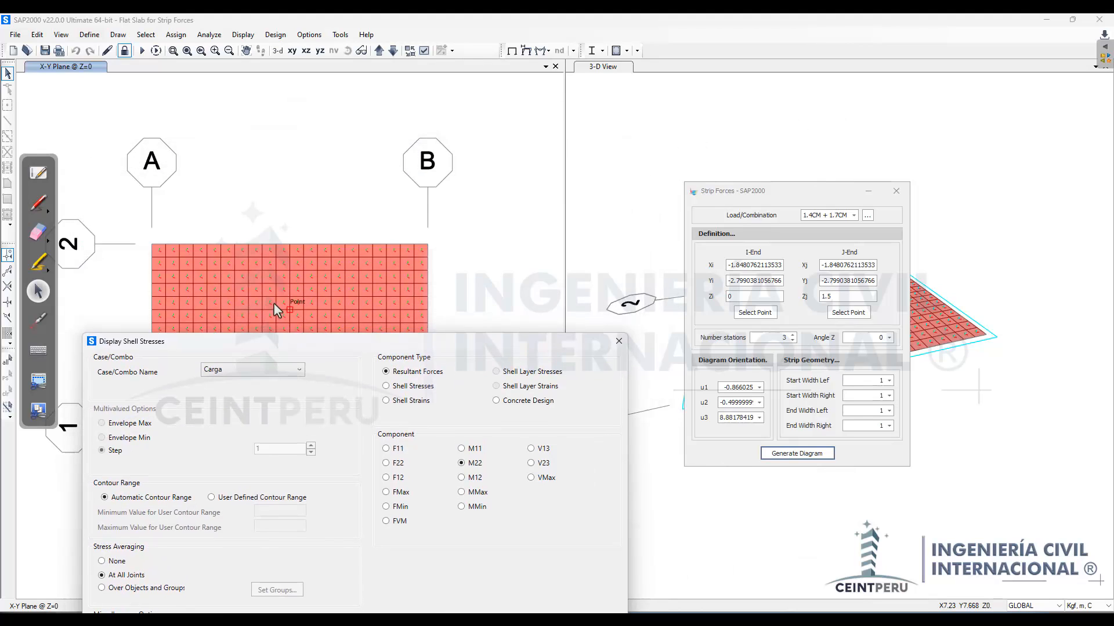
{"action": "scroll", "coordinate": [269, 294], "scroll_direction": "up", "scroll_amount": 4}
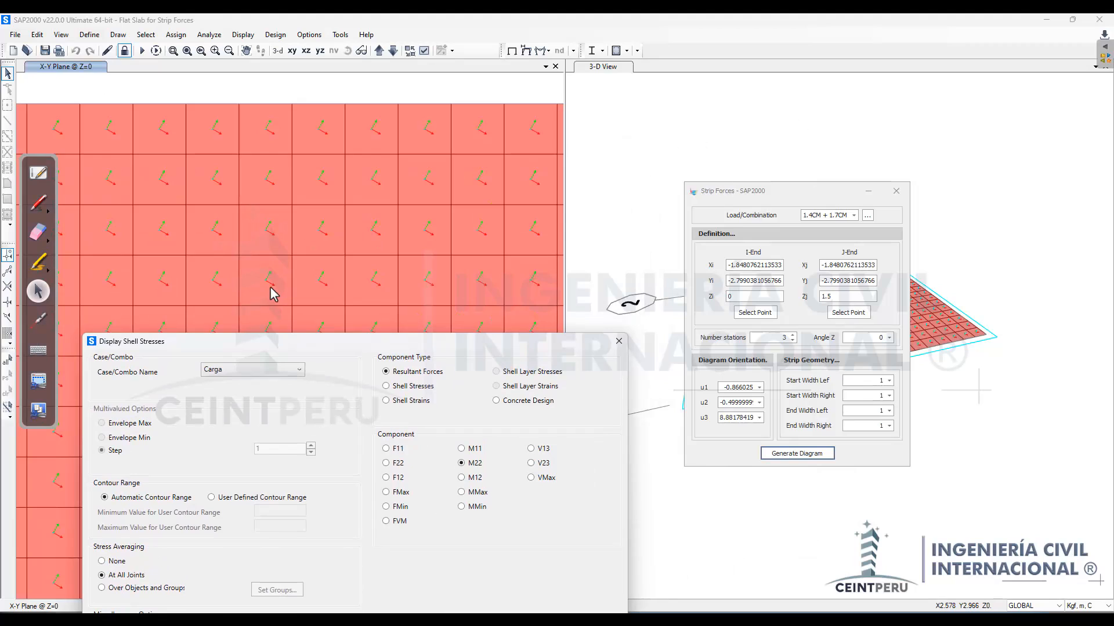
{"action": "scroll", "coordinate": [269, 289], "scroll_direction": "down", "scroll_amount": 4}
{"action": "scroll", "coordinate": [261, 288], "scroll_direction": "up", "scroll_amount": 5}
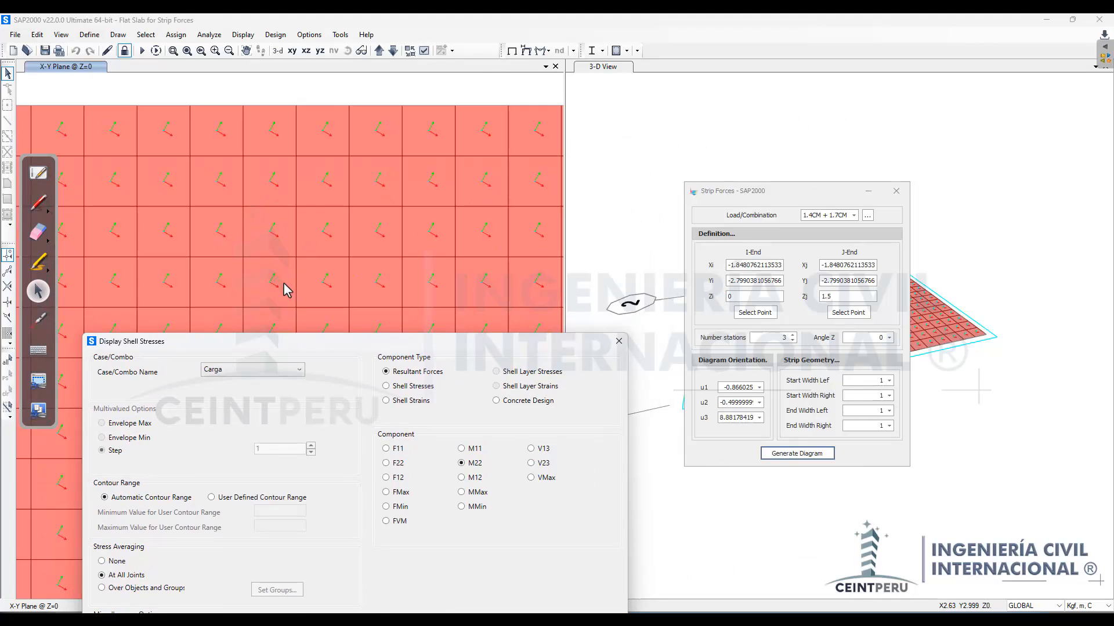
{"action": "scroll", "coordinate": [278, 285], "scroll_direction": "down", "scroll_amount": 2}
{"action": "scroll", "coordinate": [272, 301], "scroll_direction": "down", "scroll_amount": 2}
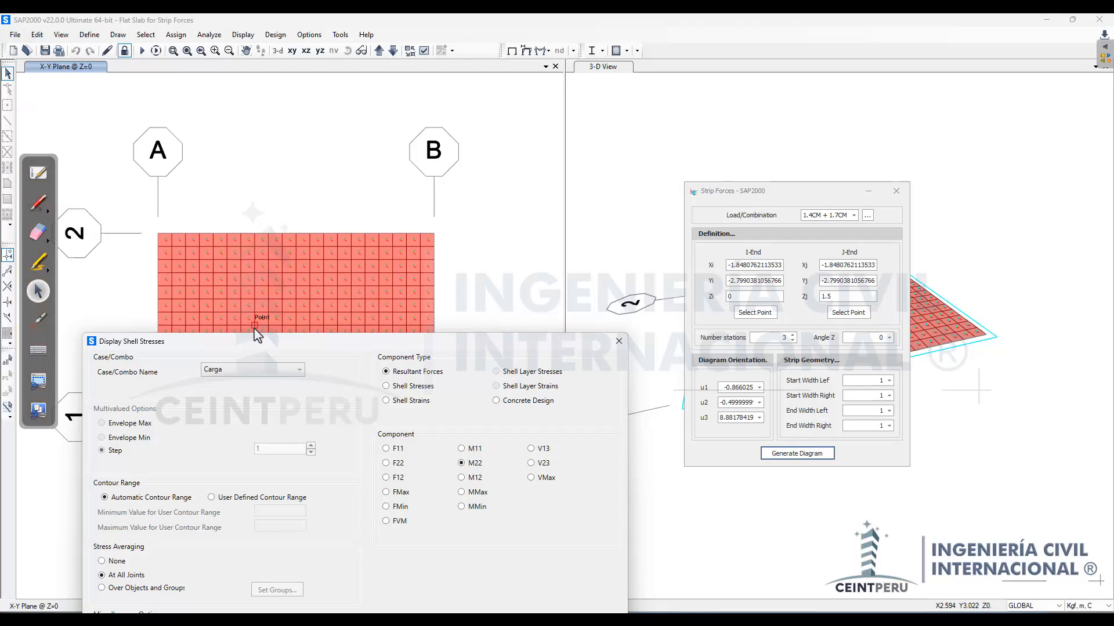
{"action": "left_click_drag", "start_coordinate": [273, 343], "coordinate": [306, 198]}
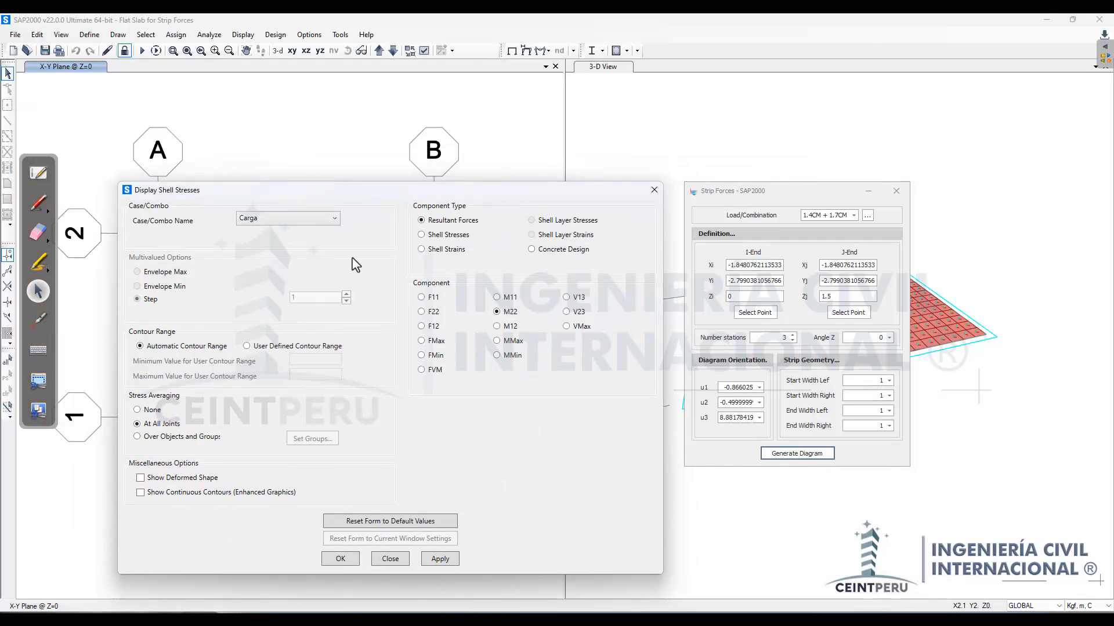
{"action": "left_click", "coordinate": [392, 559]}
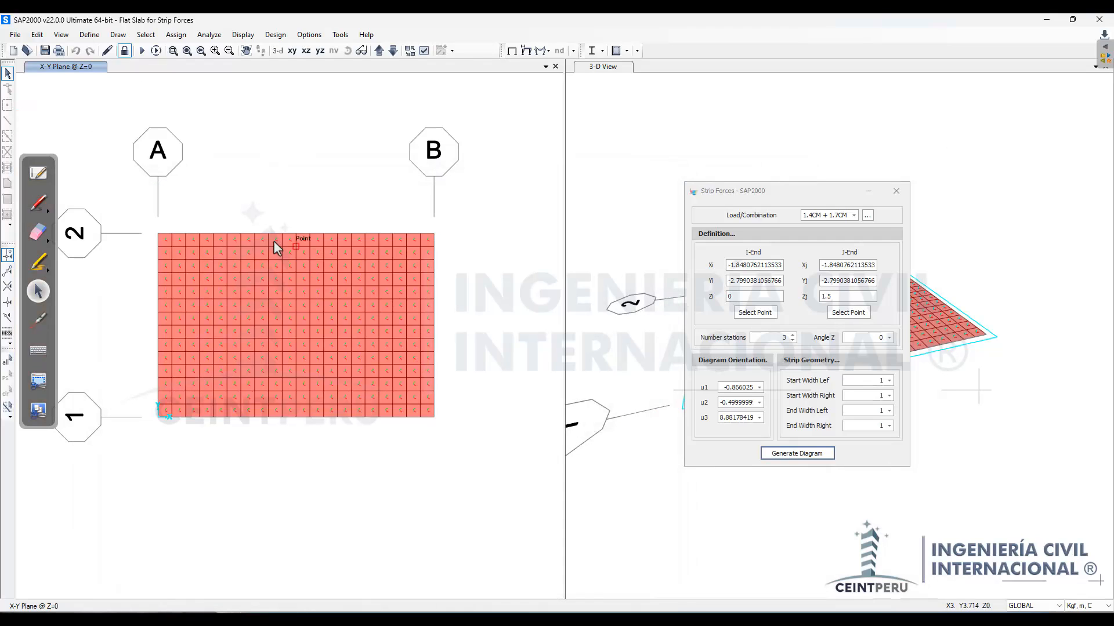
{"action": "scroll", "coordinate": [217, 266], "scroll_direction": "up", "scroll_amount": 2}
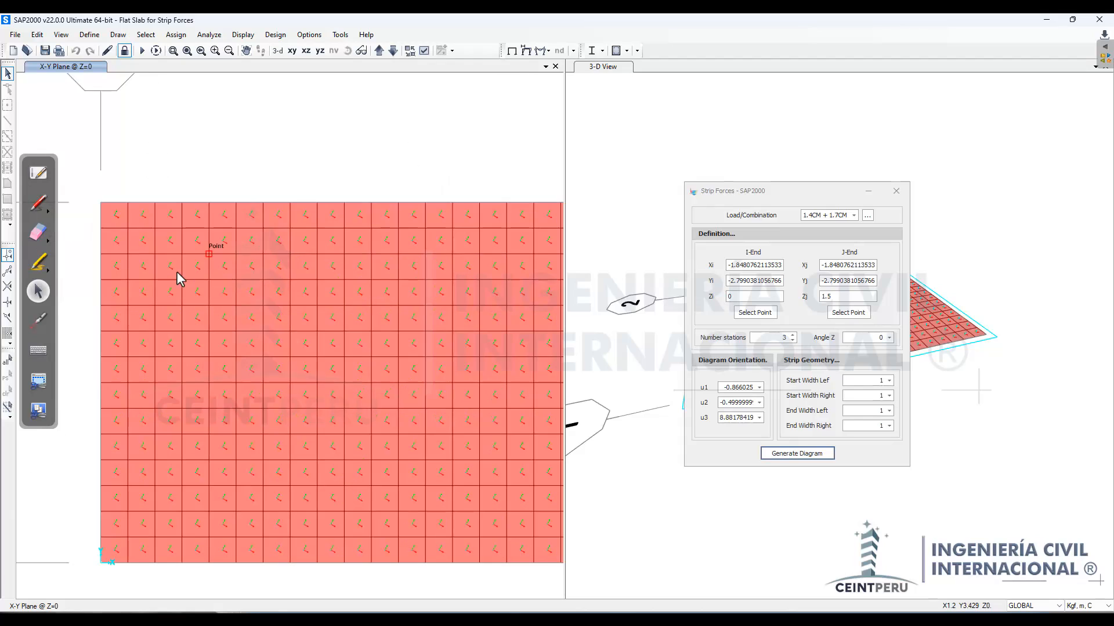
{"action": "scroll", "coordinate": [176, 272], "scroll_direction": "down", "scroll_amount": 2}
Step: Select the entire slab and unlock the model, accepting deletion of the analysis results
{"action": "key", "text": "ctrl+a"}
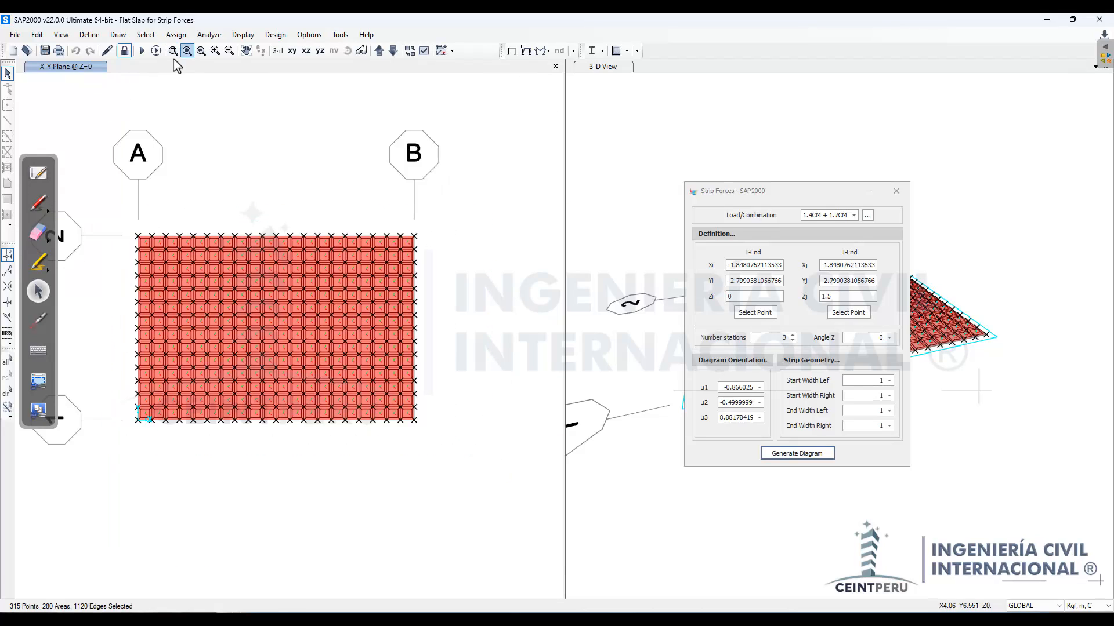
{"action": "scroll", "coordinate": [166, 244], "scroll_direction": "up", "scroll_amount": 3}
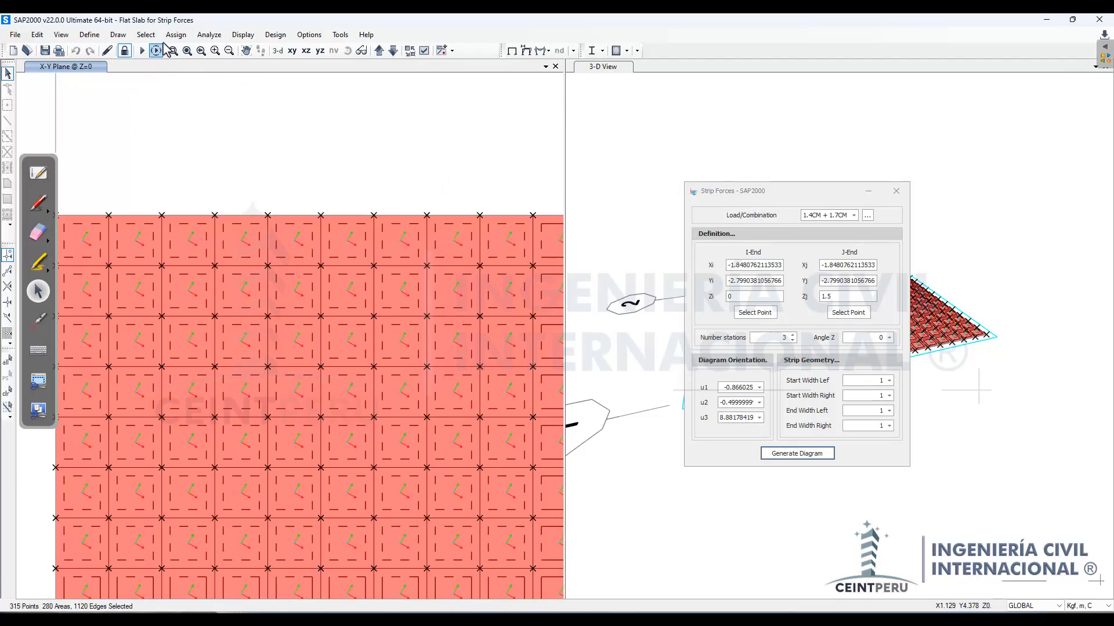
{"action": "left_click", "coordinate": [125, 50]}
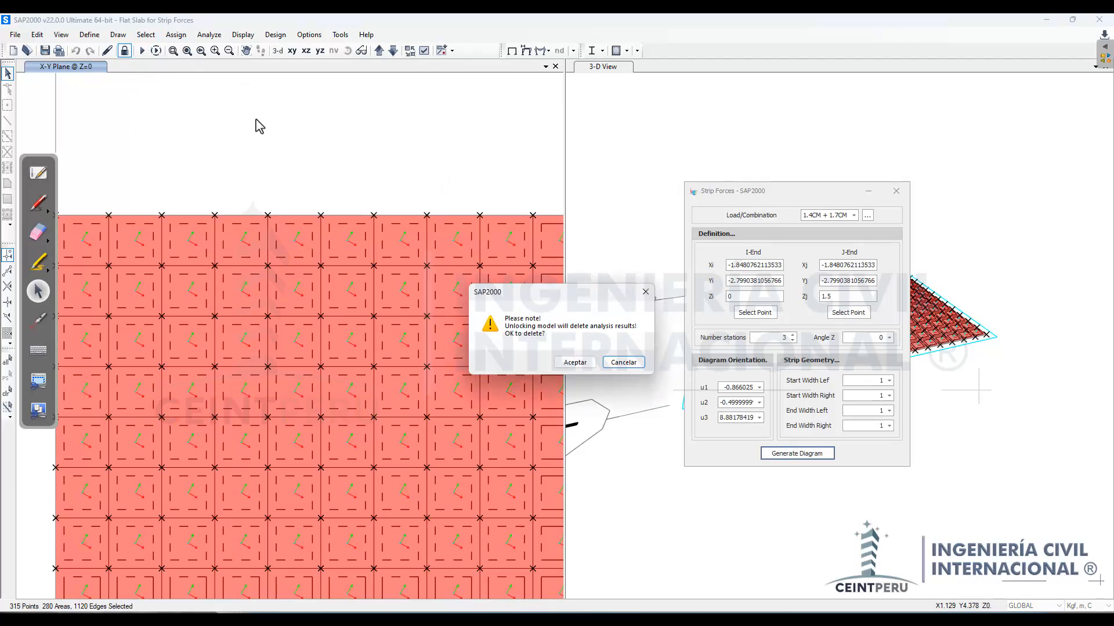
{"action": "left_click", "coordinate": [571, 363]}
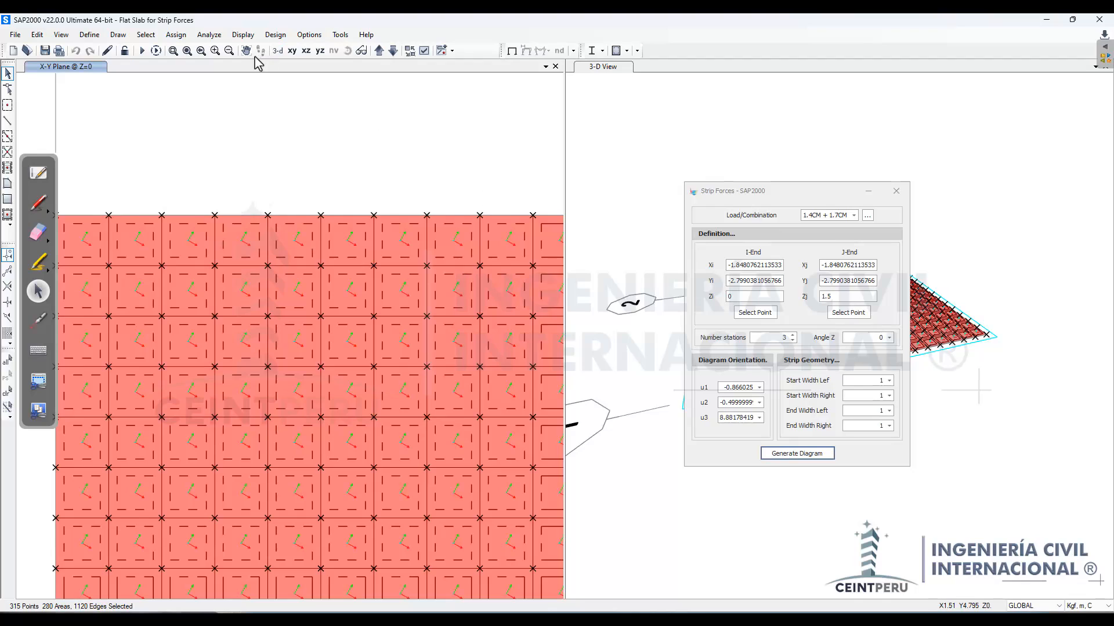
Step: Assign standard local axes with an angle of 0 degrees from the default orientation to all selected slab areas
{"action": "left_click", "coordinate": [176, 34]}
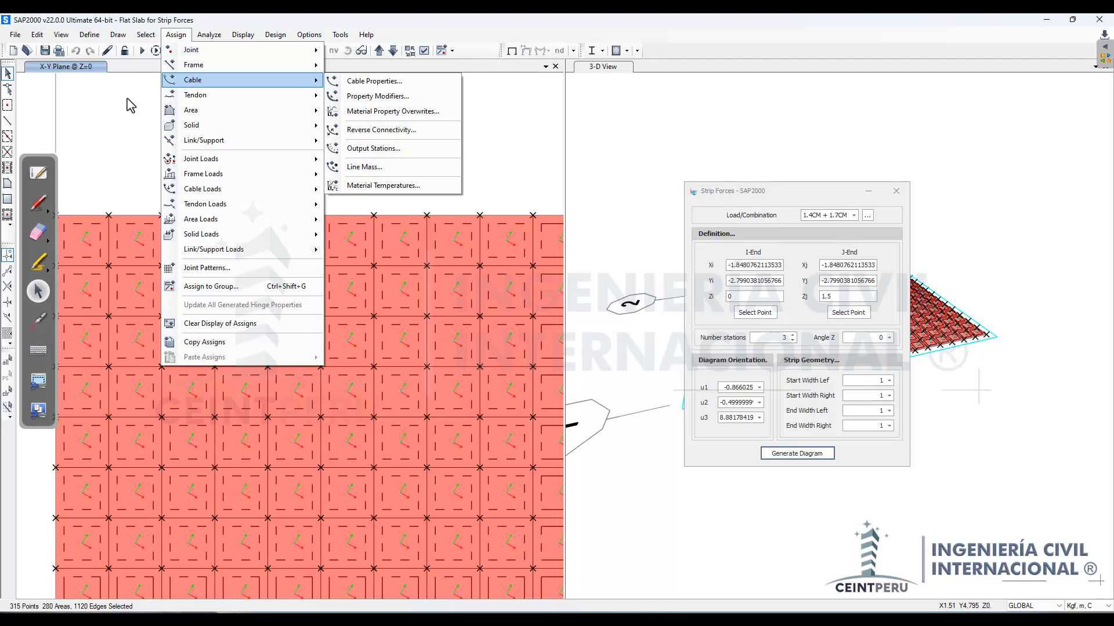
{"action": "key", "text": "Escape"}
{"action": "key", "text": "Escape"}
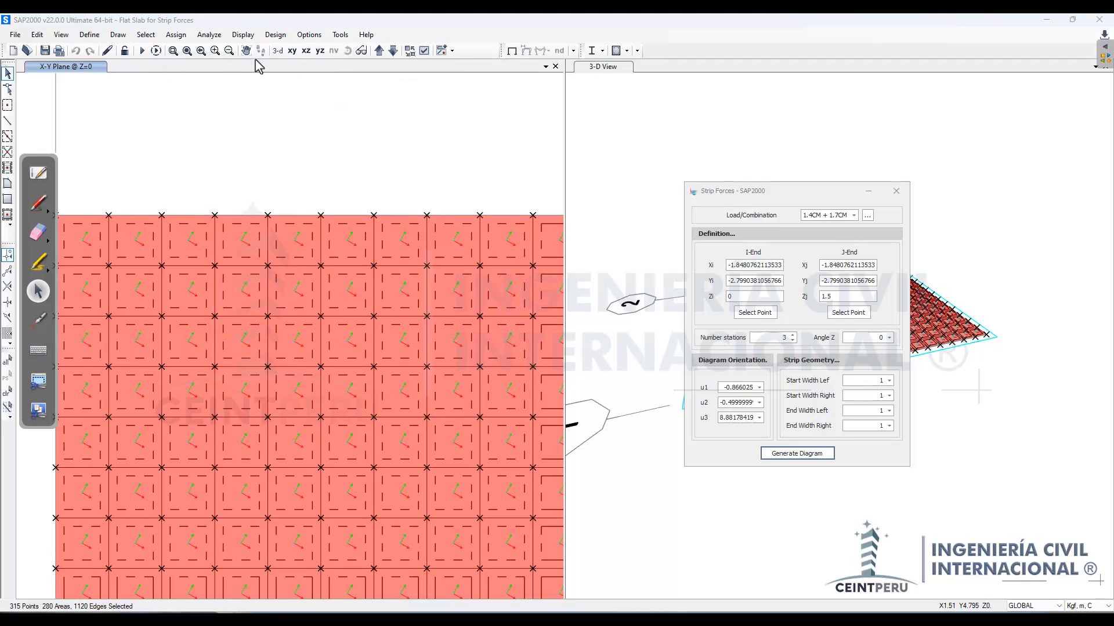
{"action": "left_click", "coordinate": [176, 35]}
{"action": "mouse_move", "coordinate": [216, 114]}
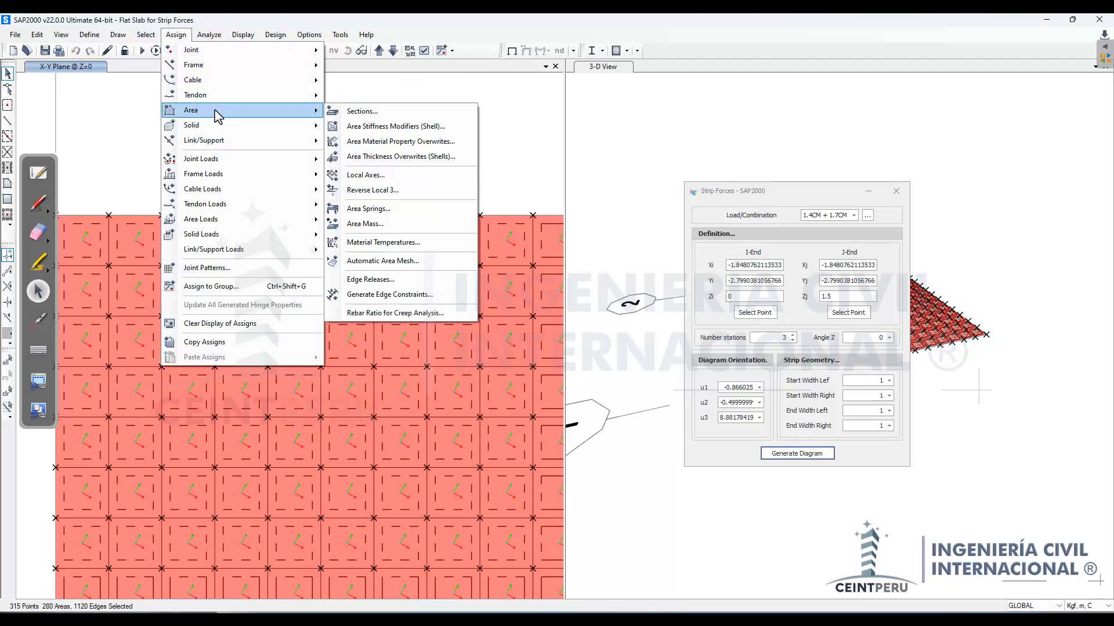
{"action": "left_click", "coordinate": [366, 175]}
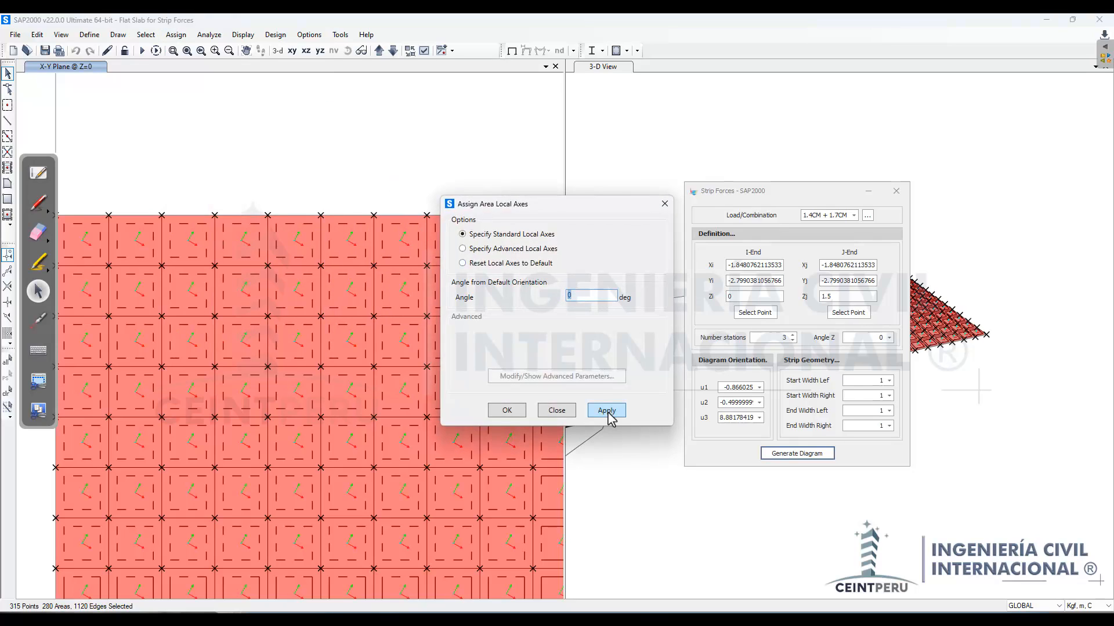
{"action": "left_click", "coordinate": [607, 410]}
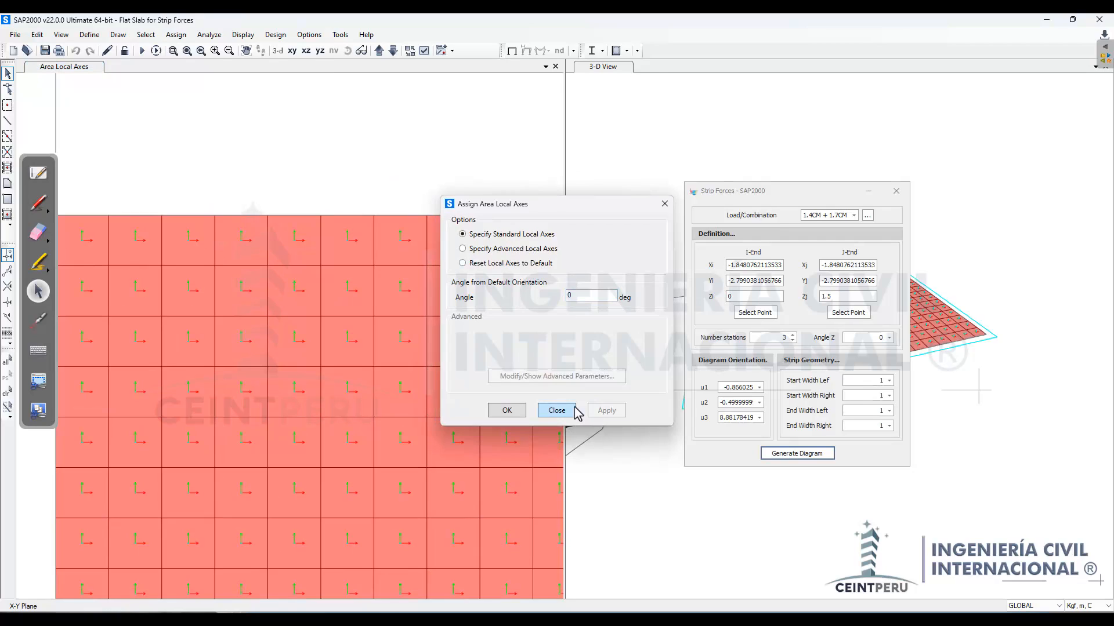
{"action": "left_click", "coordinate": [557, 411]}
Step: Run the analysis of the slab for the DEAD, MODAL and Carga load cases
{"action": "scroll", "coordinate": [258, 357], "scroll_direction": "down", "scroll_amount": 2}
{"action": "scroll", "coordinate": [276, 346], "scroll_direction": "down", "scroll_amount": 2}
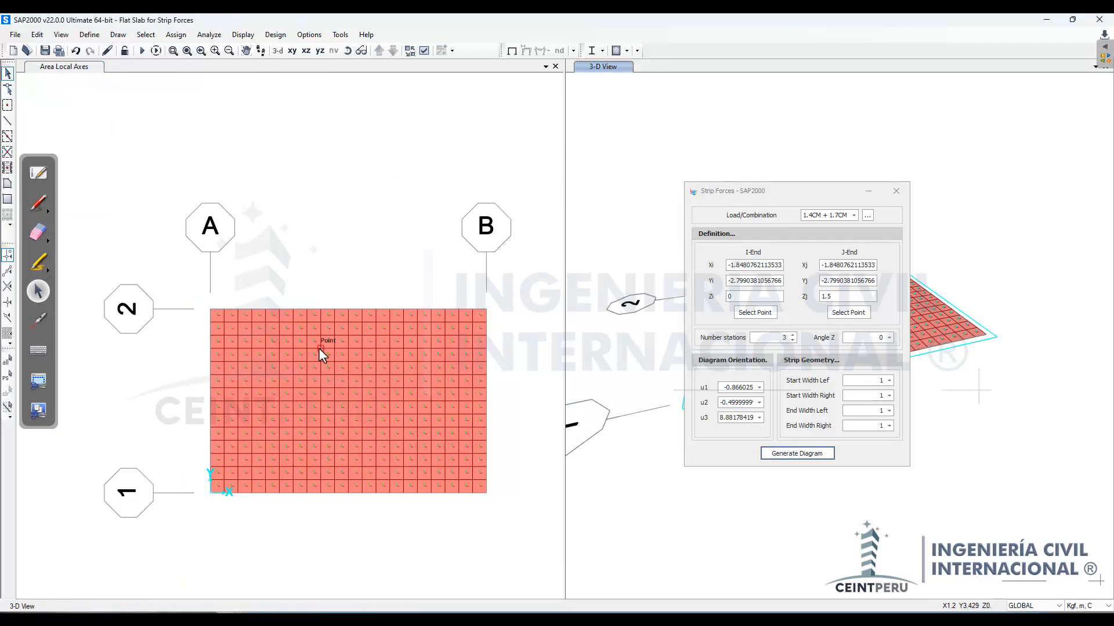
{"action": "left_click", "coordinate": [142, 51]}
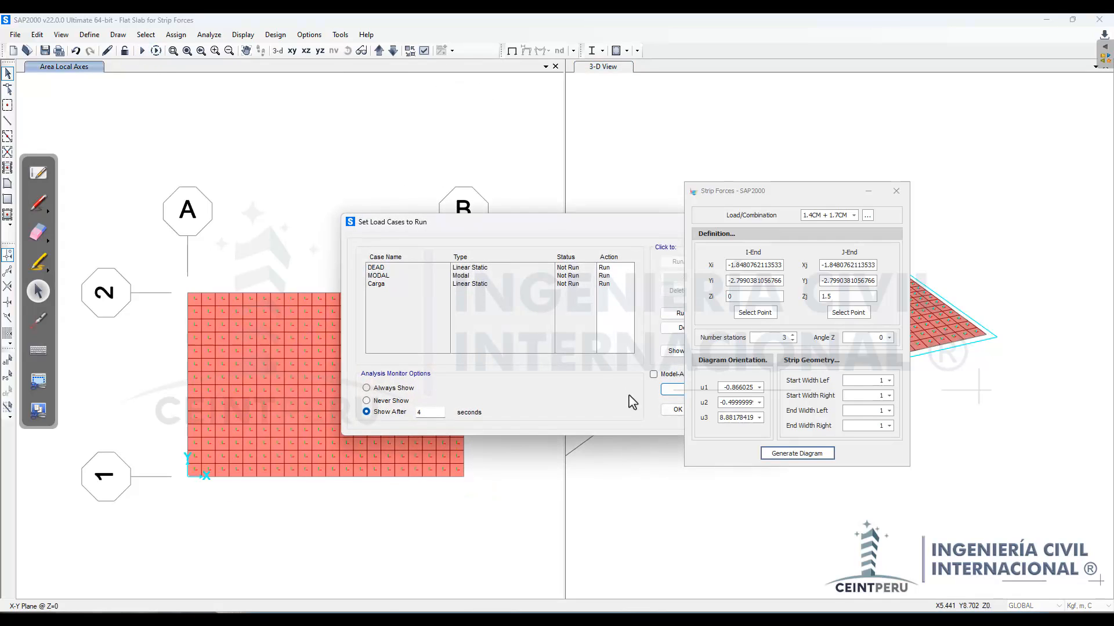
{"action": "left_click", "coordinate": [661, 391]}
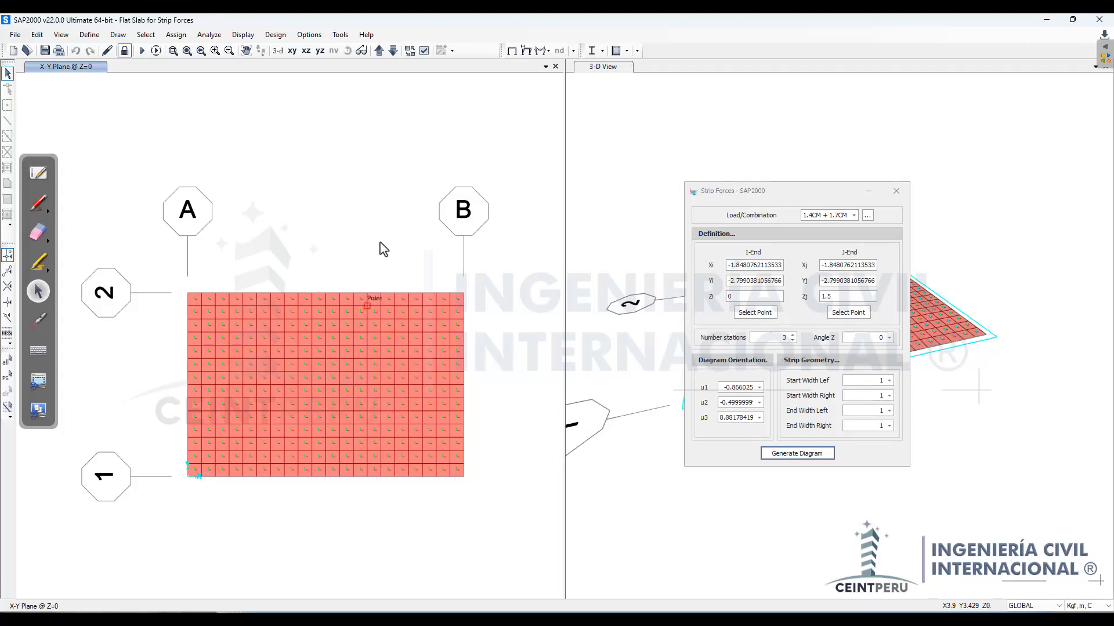
Step: Display the slab's M11 resultant force contours for the Carga load case in the plan view
{"action": "left_click", "coordinate": [543, 50]}
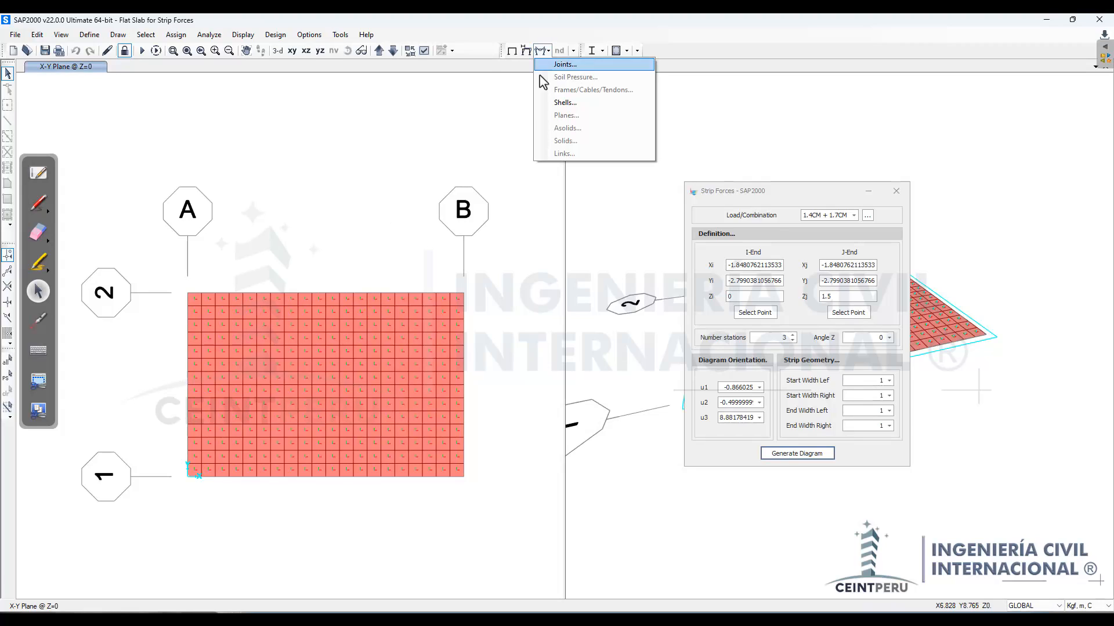
{"action": "key", "text": "Escape"}
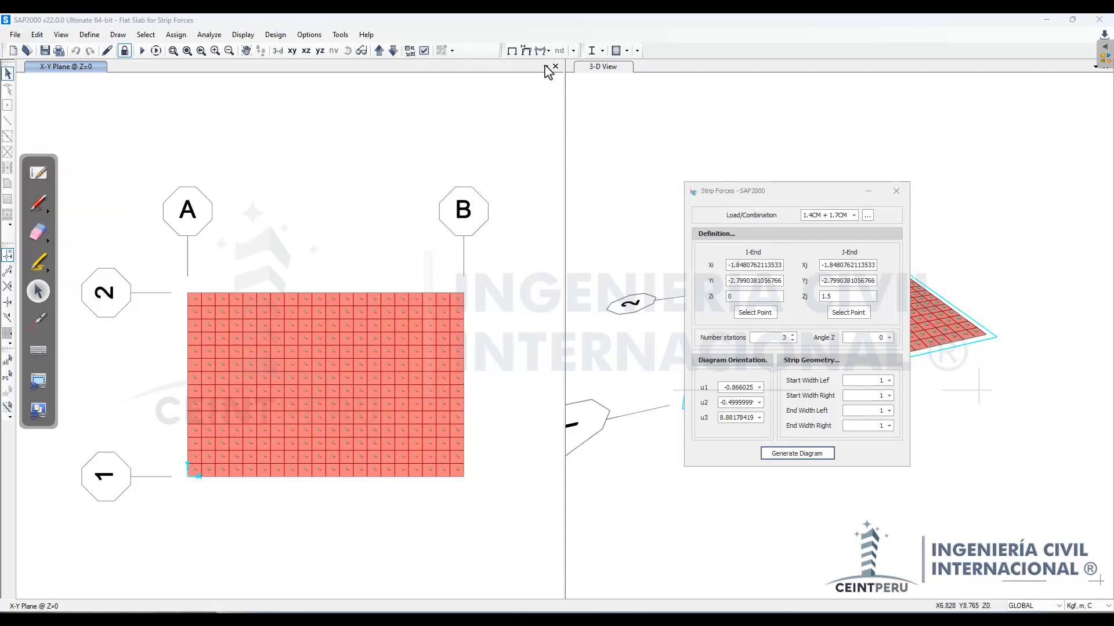
{"action": "left_click", "coordinate": [541, 51]}
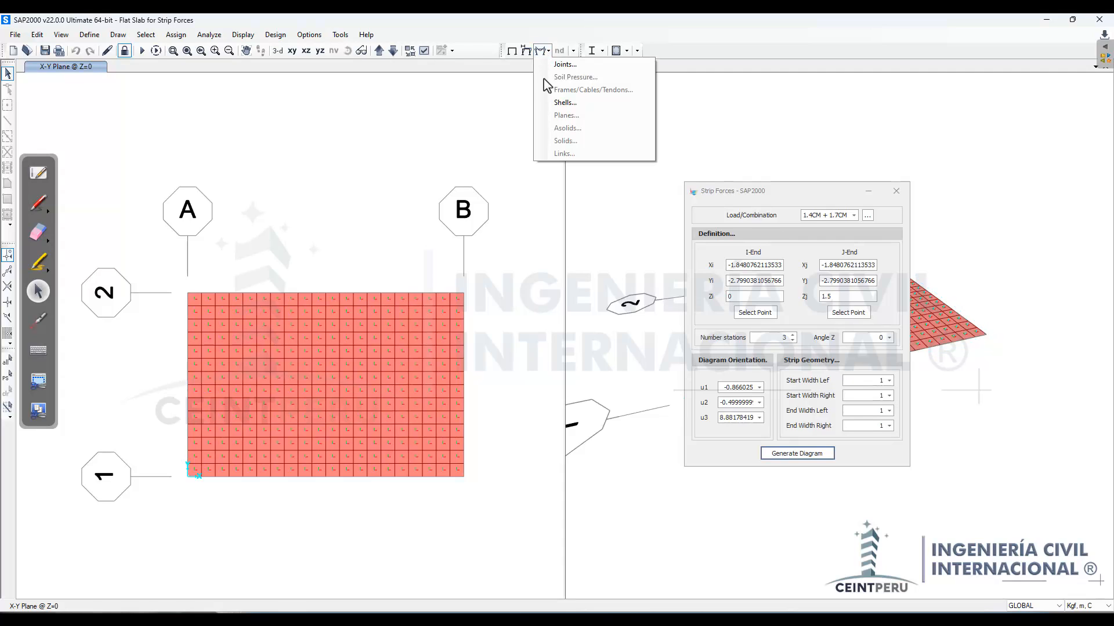
{"action": "left_click", "coordinate": [563, 102]}
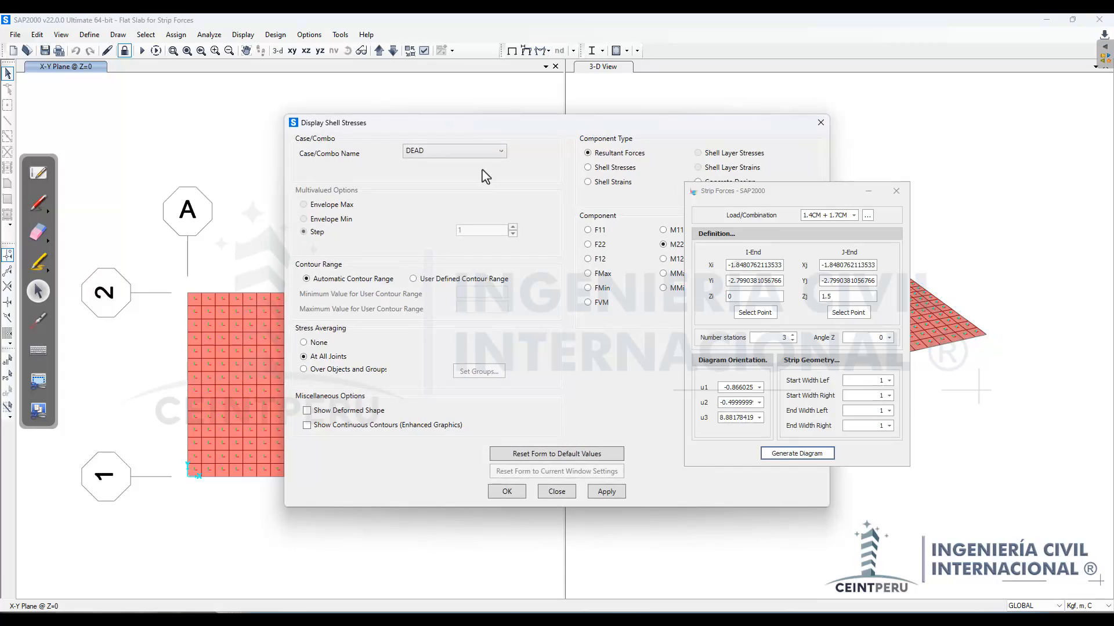
{"action": "left_click", "coordinate": [477, 152]}
{"action": "left_click", "coordinate": [455, 189]}
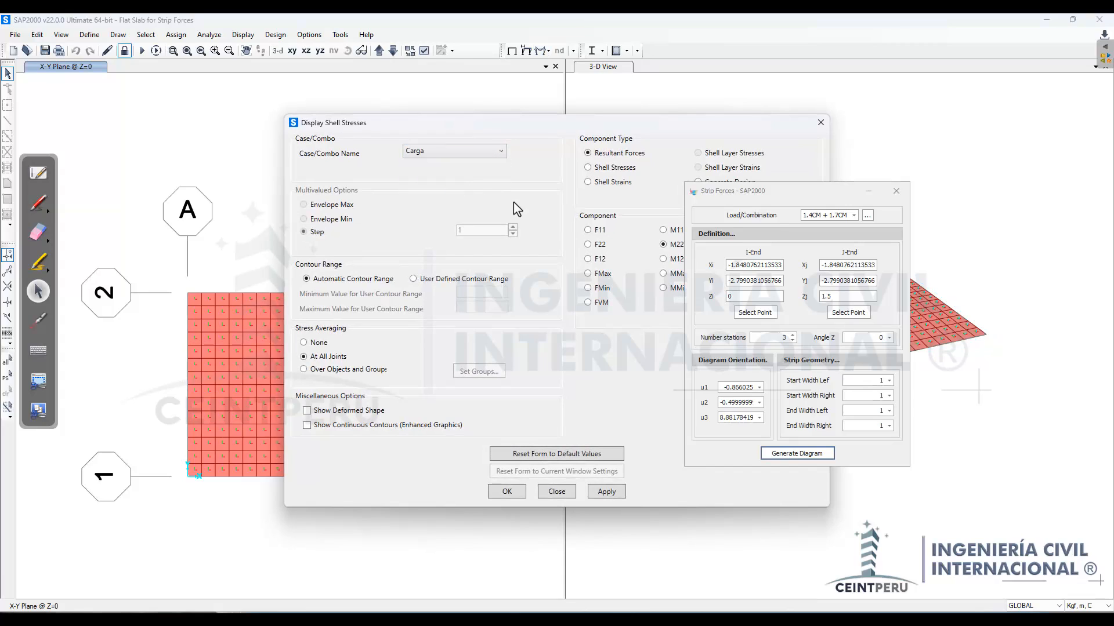
{"action": "left_click", "coordinate": [663, 230]}
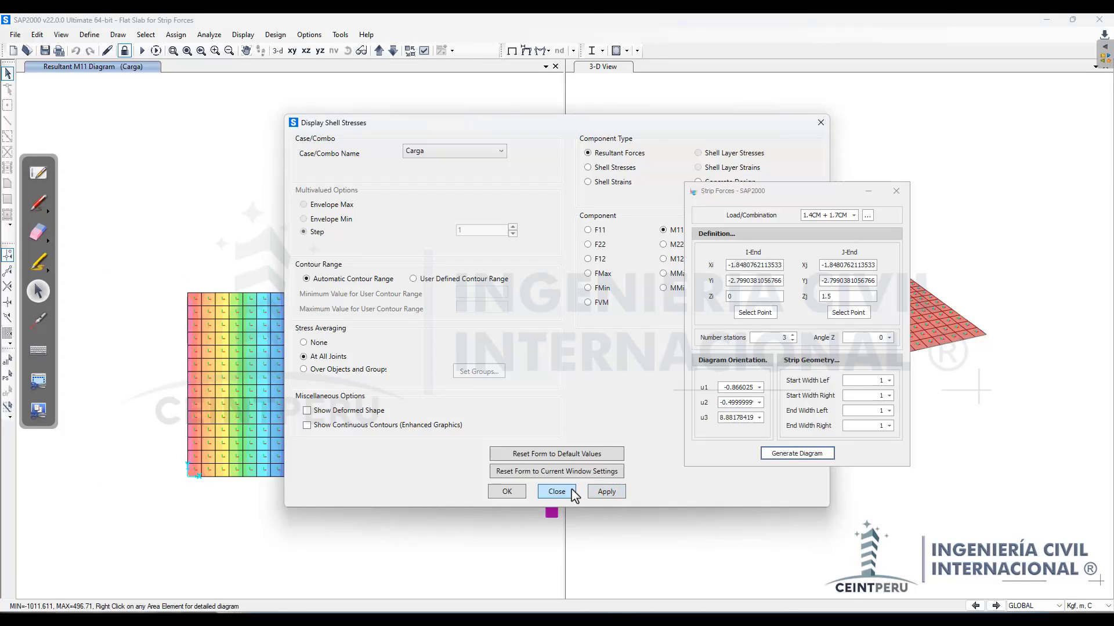
{"action": "left_click", "coordinate": [573, 494]}
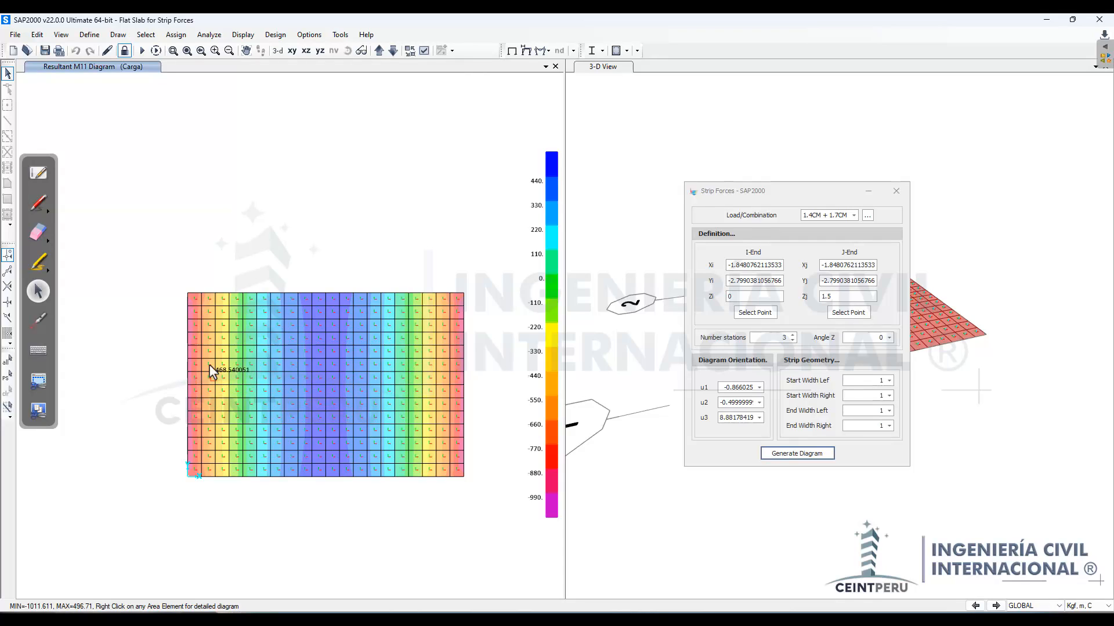
Step: Mark a line across the slab's full length at mid-width with the annotation pen, and erase it
{"action": "left_click", "coordinate": [37, 203]}
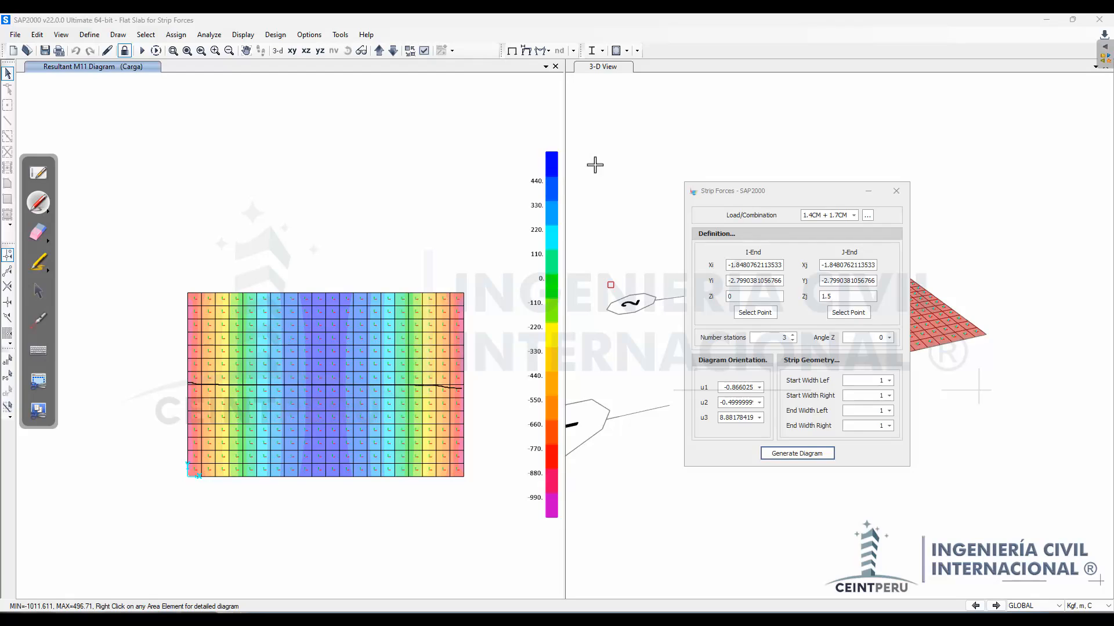
{"action": "left_click_drag", "start_coordinate": [174, 371], "coordinate": [385, 386]}
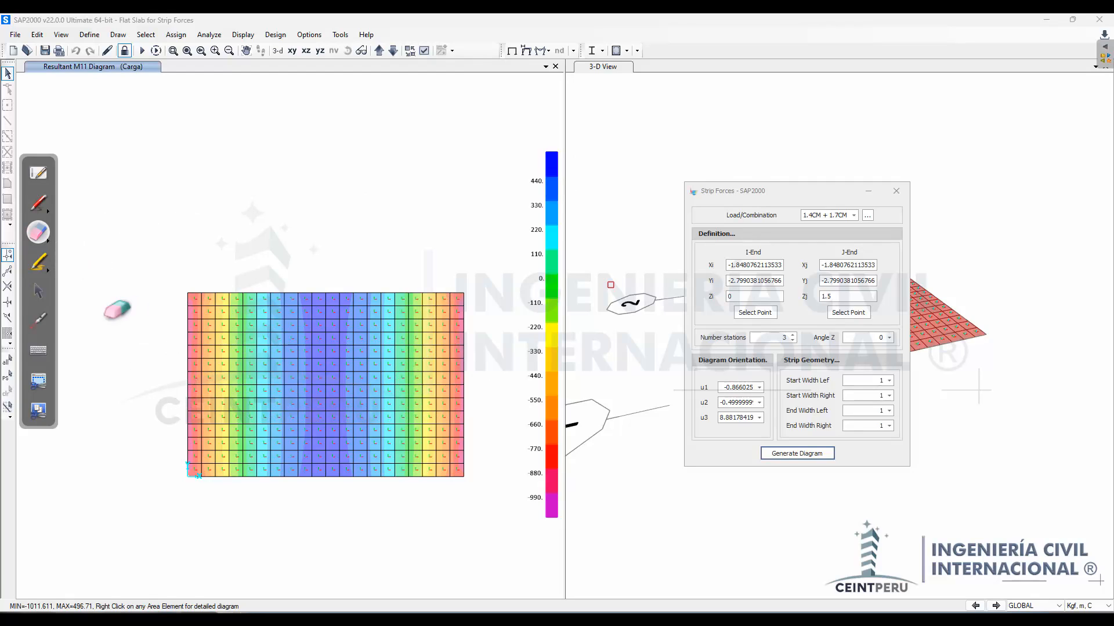
{"action": "left_click", "coordinate": [42, 290]}
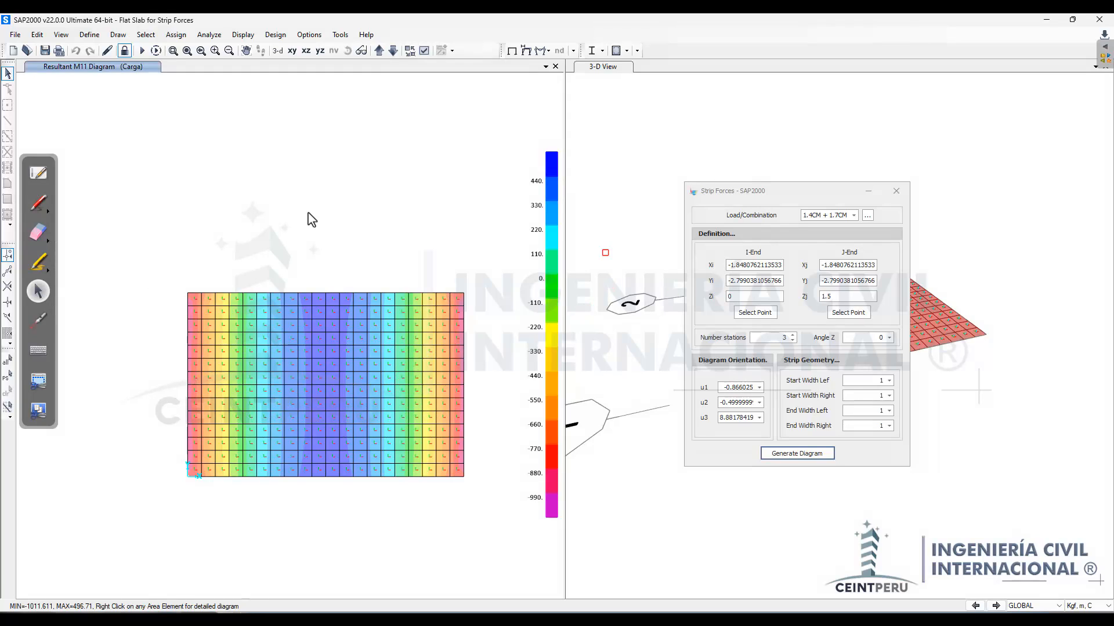
Step: Clear the M11 contours to show the undeformed slab, and reload the Strip Forces load and combination list from the flat slab model
{"action": "left_click", "coordinate": [515, 50]}
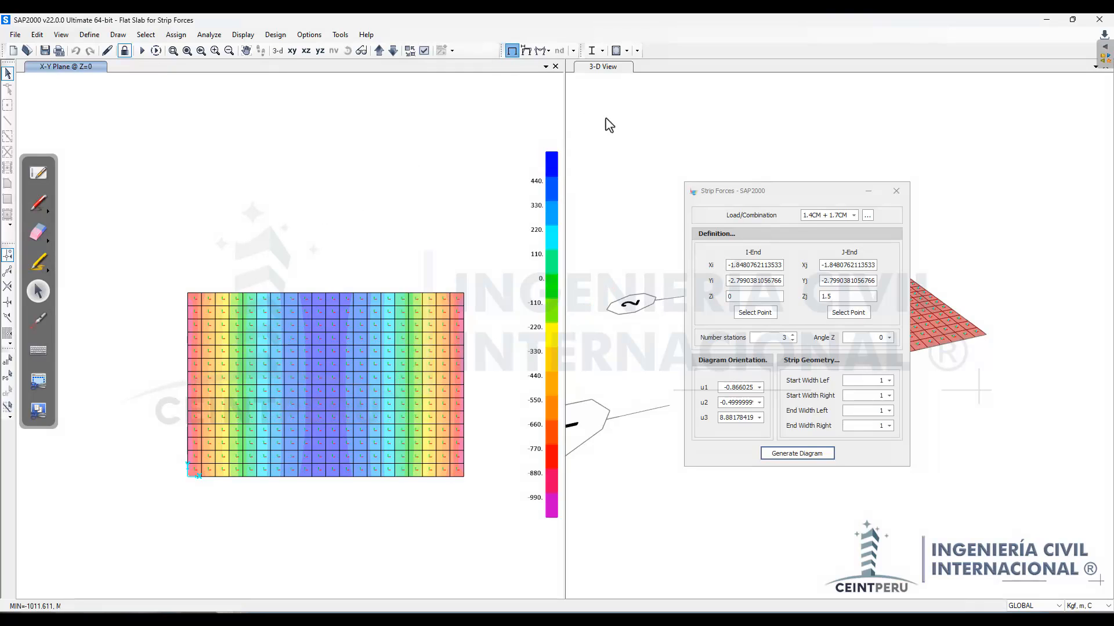
{"action": "left_click_drag", "start_coordinate": [724, 189], "coordinate": [675, 178]}
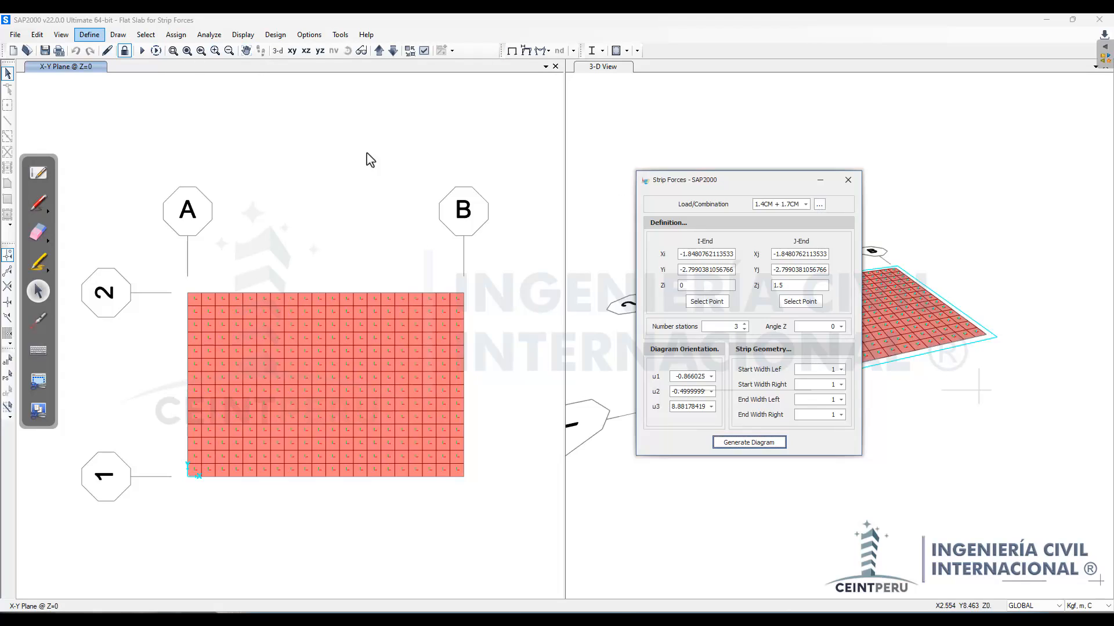
{"action": "left_click", "coordinate": [796, 206]}
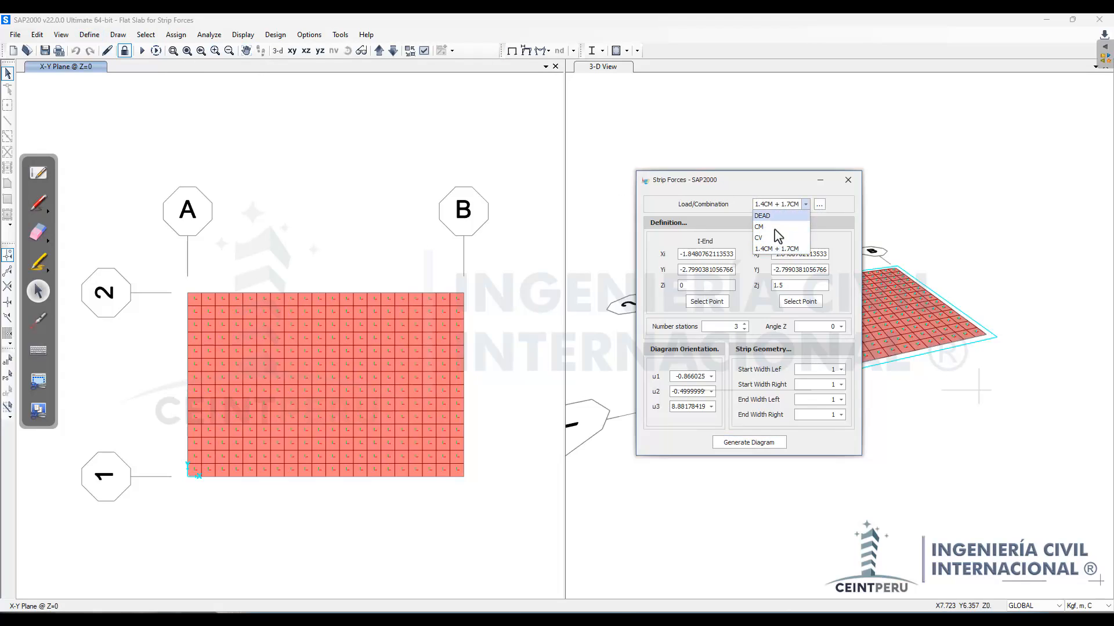
{"action": "left_click", "coordinate": [770, 183]}
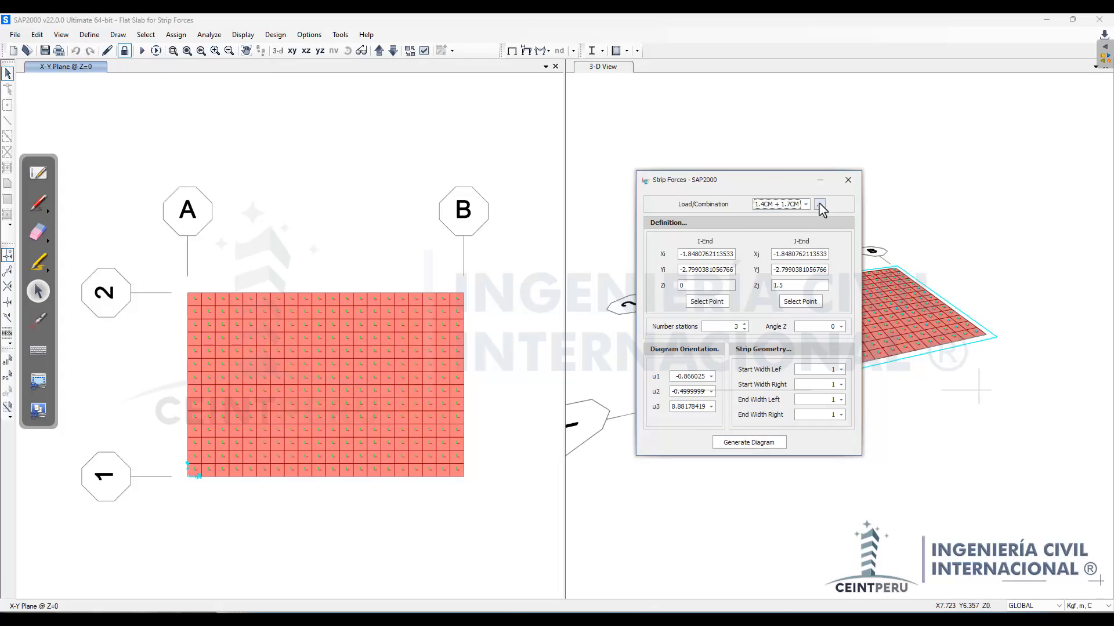
{"action": "left_click", "coordinate": [819, 206]}
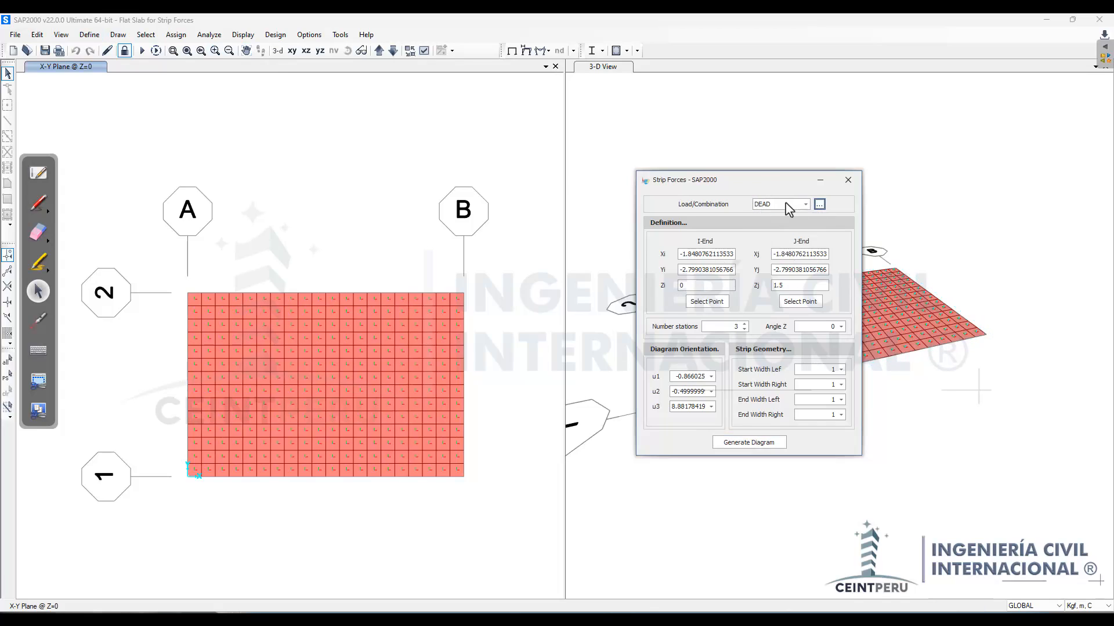
Step: Define a Carga strip along the slab's full length at mid-width, from its edge midpoint on grid A to that on grid B
{"action": "left_click", "coordinate": [789, 205]}
{"action": "left_click", "coordinate": [774, 222]}
{"action": "left_click", "coordinate": [706, 302]}
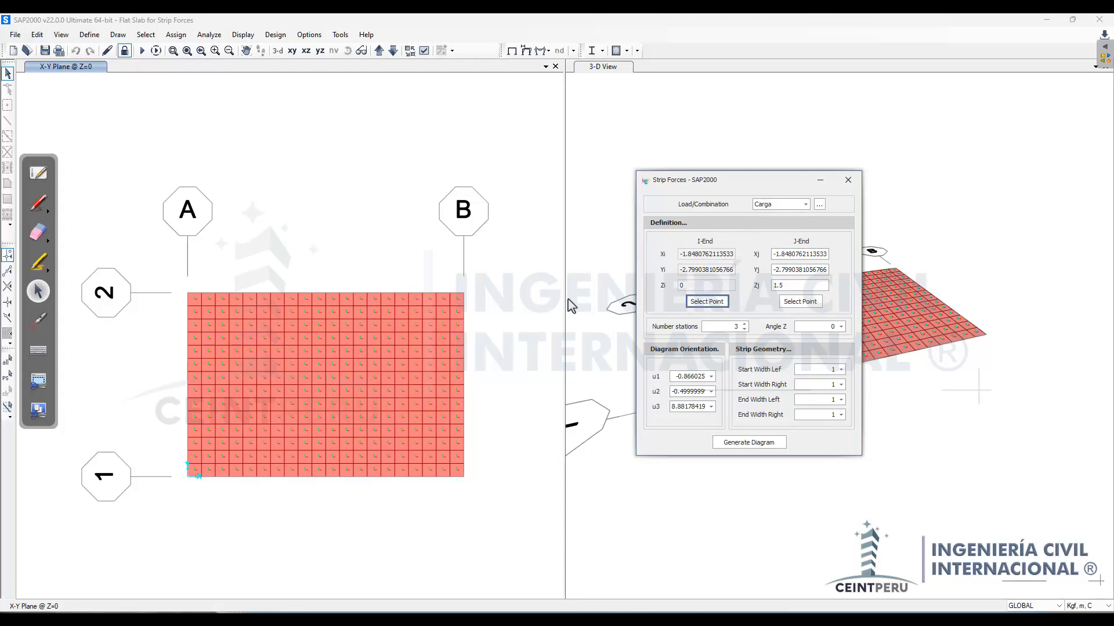
{"action": "left_click", "coordinate": [187, 385]}
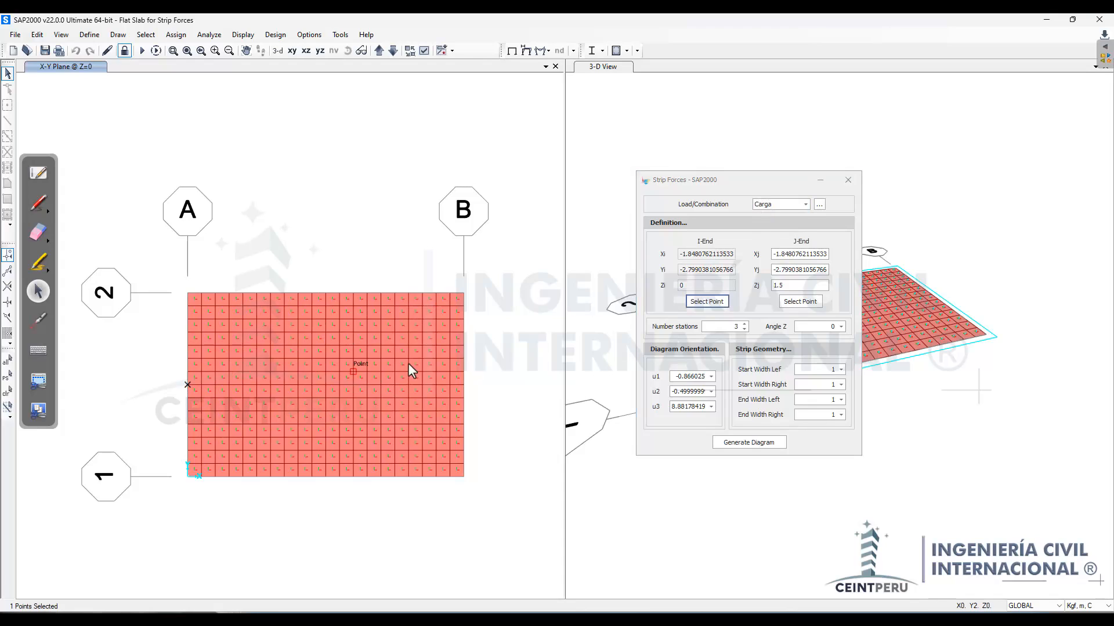
{"action": "left_click", "coordinate": [796, 302]}
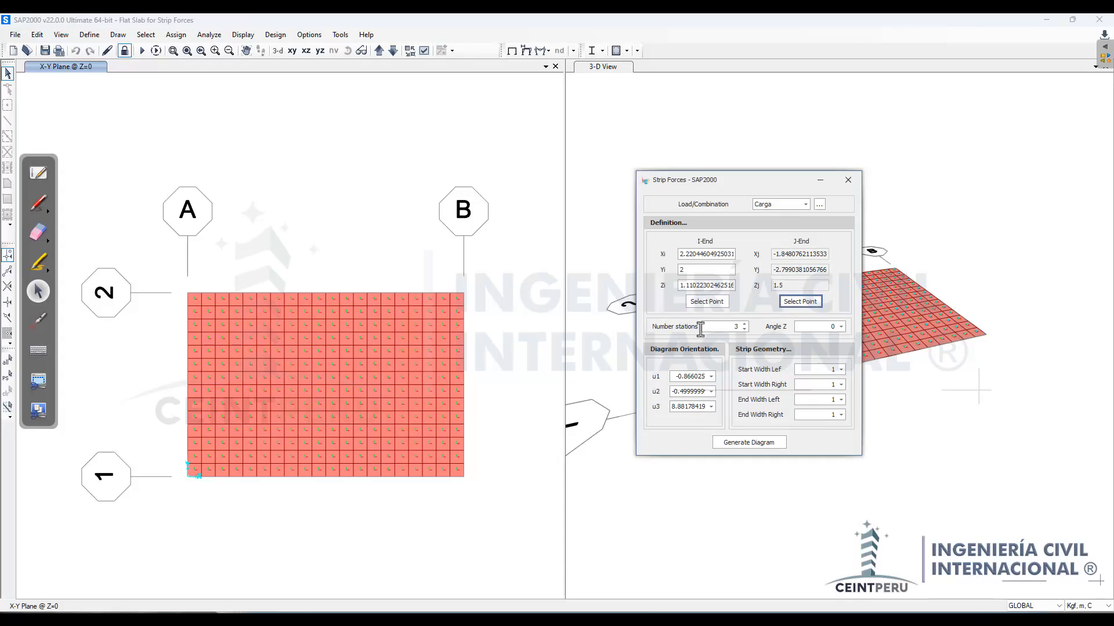
{"action": "left_click", "coordinate": [464, 384]}
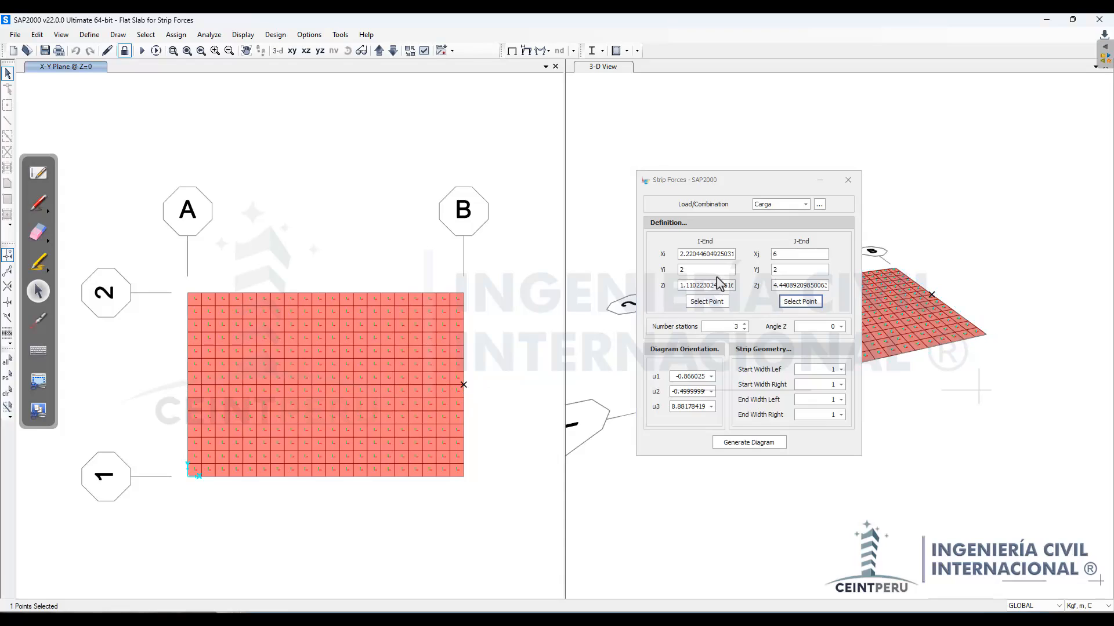
Step: Set the number of stations to 20 and take the diagram orientation vector from a slab area element
{"action": "left_click", "coordinate": [731, 327]}
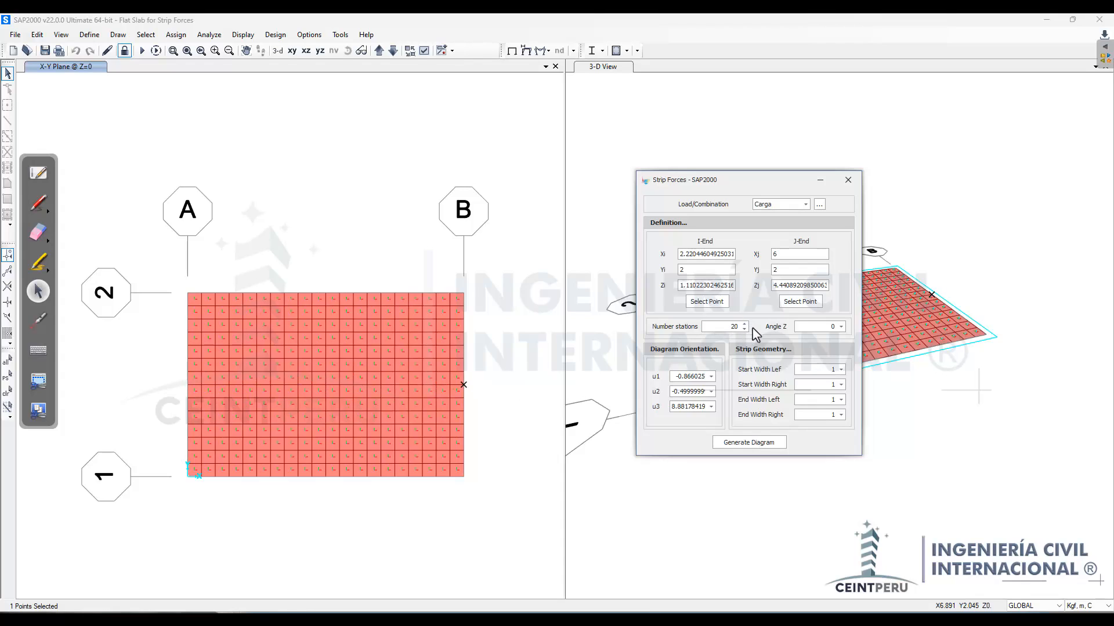
{"action": "left_click_drag", "start_coordinate": [729, 330], "coordinate": [751, 329]}
{"action": "double_click", "coordinate": [678, 377]}
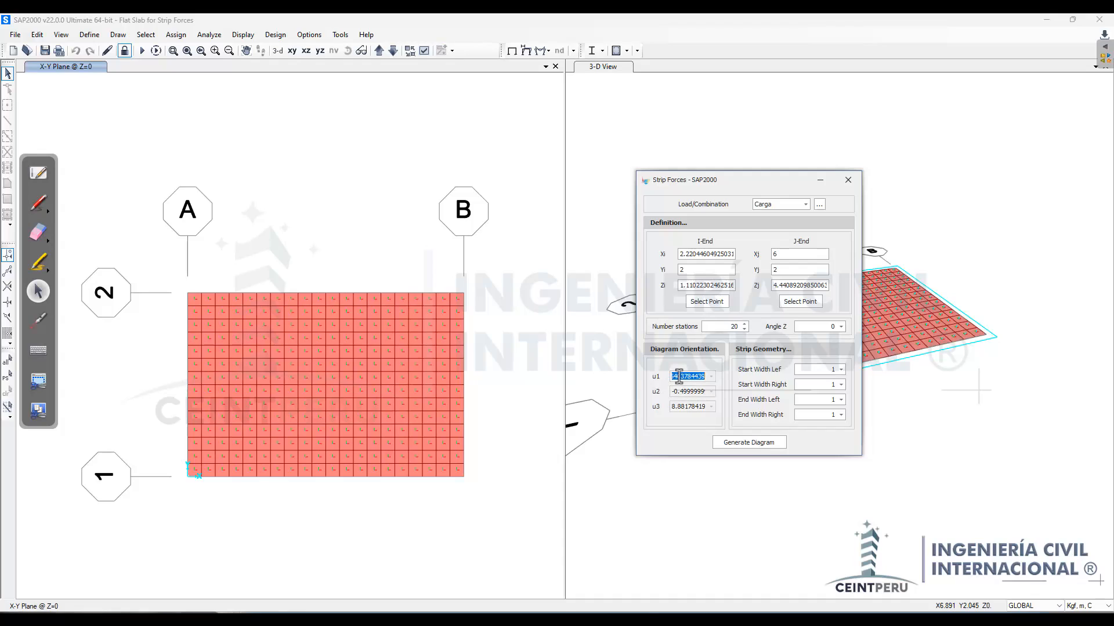
{"action": "scroll", "coordinate": [280, 381], "scroll_direction": "up", "scroll_amount": 2}
{"action": "left_click", "coordinate": [271, 377]}
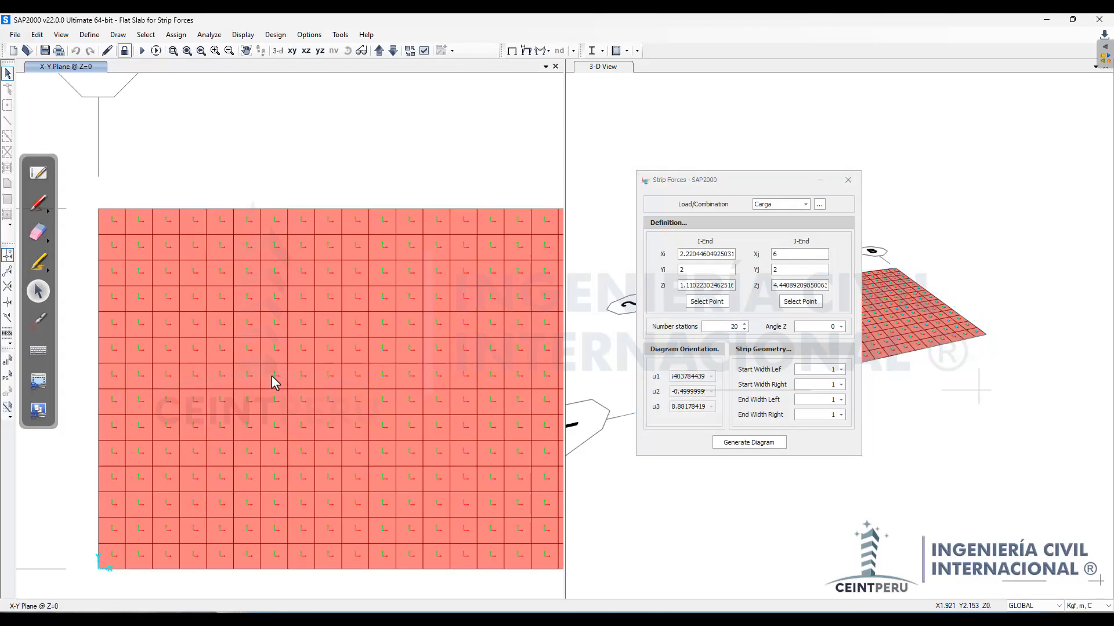
{"action": "scroll", "coordinate": [214, 370], "scroll_direction": "down", "scroll_amount": 2}
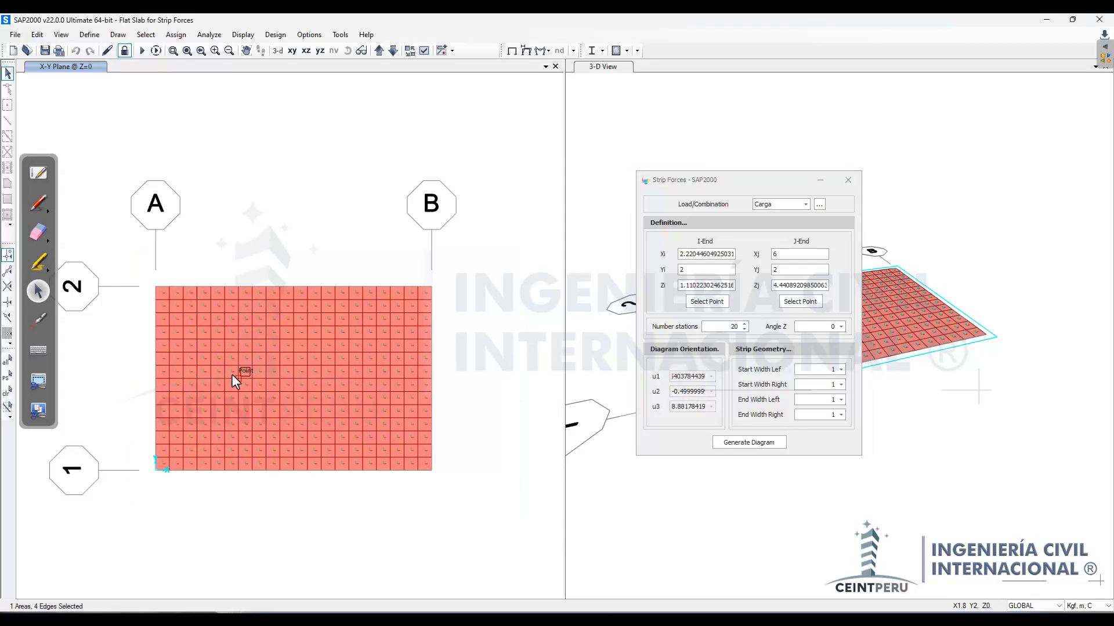
{"action": "mouse_move", "coordinate": [694, 369]}
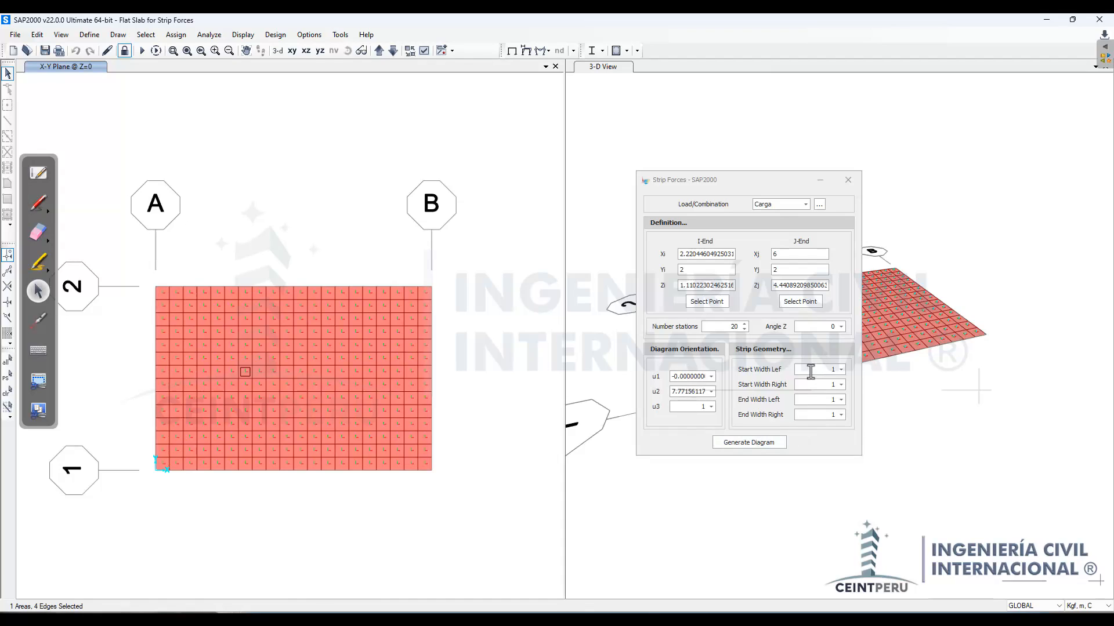
Step: Set all four start and end strip widths to 0.5 m and generate the strip force diagram
{"action": "left_click", "coordinate": [835, 369]}
{"action": "left_click", "coordinate": [835, 384]}
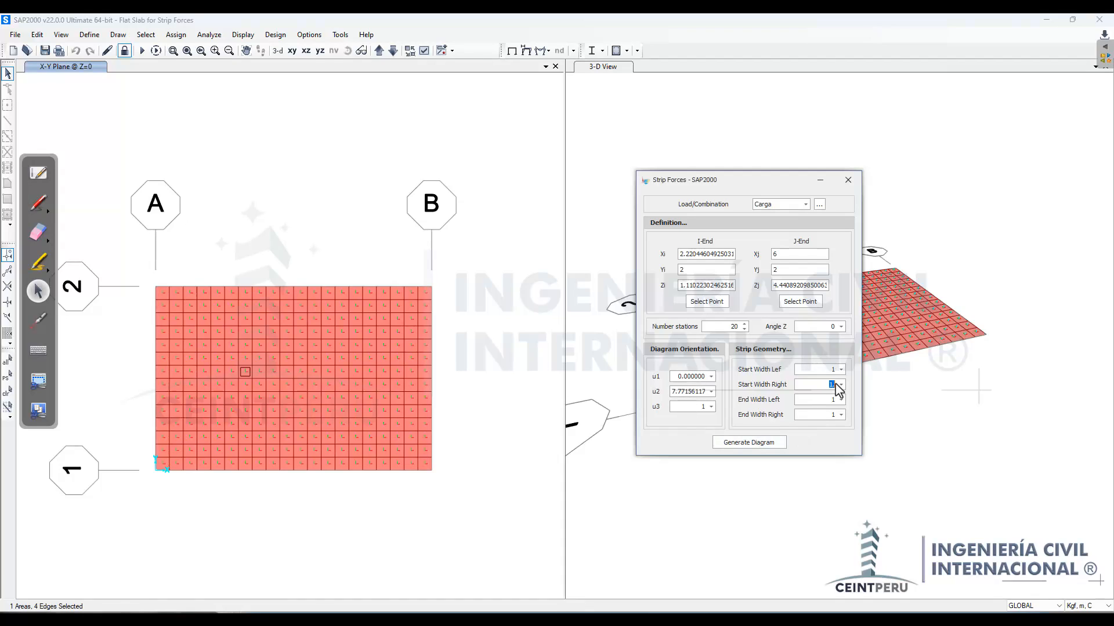
{"action": "left_click", "coordinate": [843, 370]}
{"action": "left_click_drag", "start_coordinate": [807, 369], "coordinate": [848, 369]}
{"action": "left_click", "coordinate": [748, 443]}
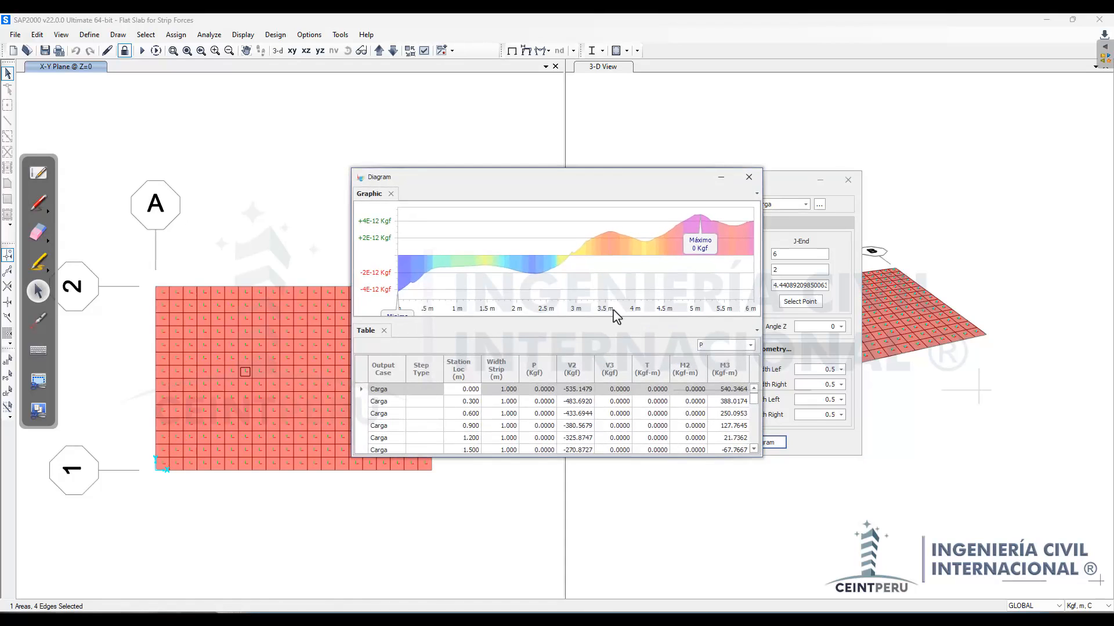
Step: Reposition the diagram window and its minimum and maximum labels to read the axial force P diagram
{"action": "left_click_drag", "start_coordinate": [571, 184], "coordinate": [561, 221]}
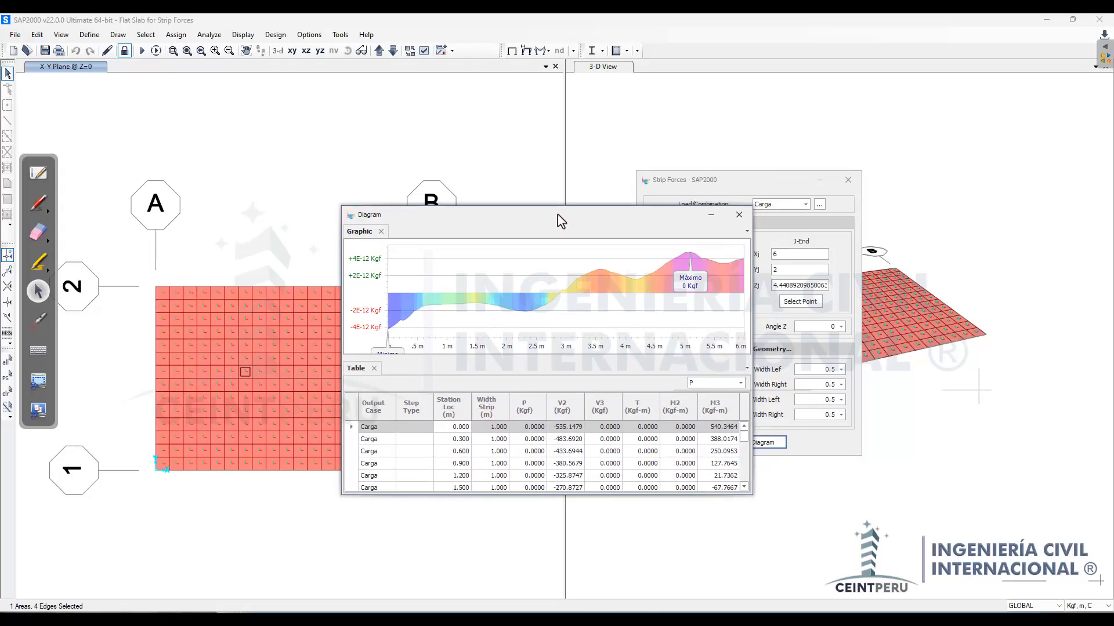
{"action": "left_click_drag", "start_coordinate": [560, 221], "coordinate": [612, 207]}
{"action": "mouse_move", "coordinate": [500, 311]}
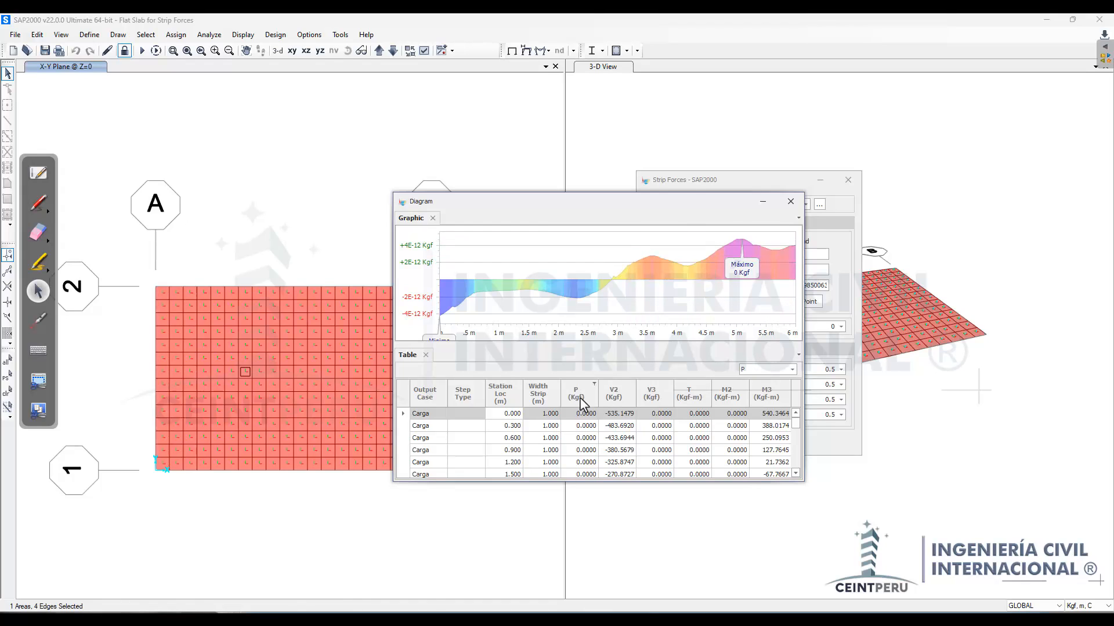
{"action": "left_click_drag", "start_coordinate": [446, 337], "coordinate": [479, 307]}
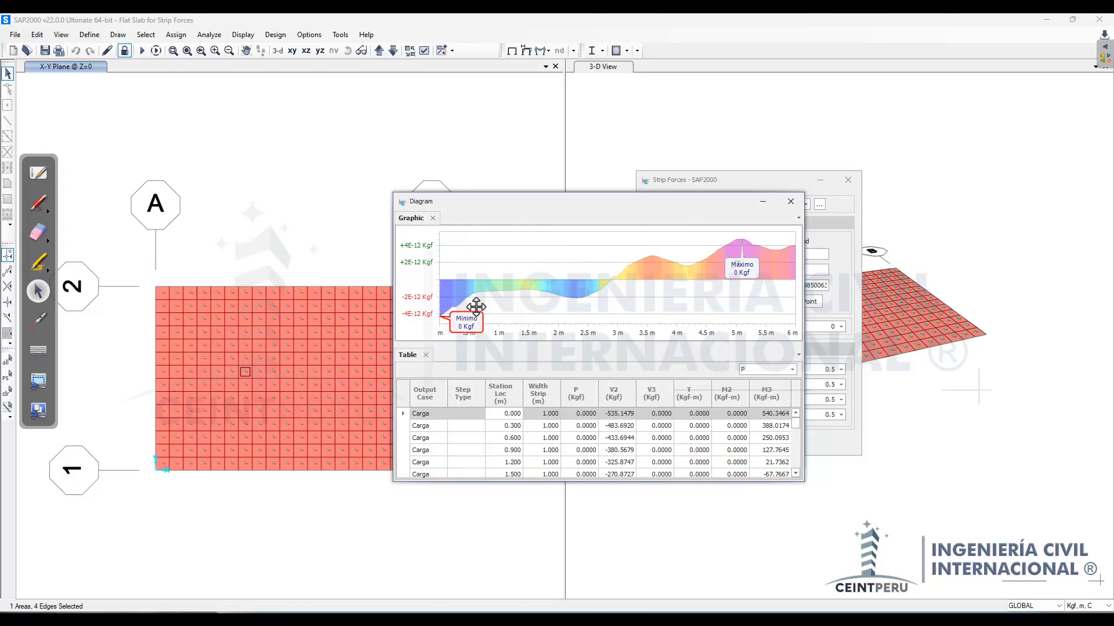
{"action": "mouse_move", "coordinate": [742, 268]}
{"action": "left_mouse_down"}
{"action": "mouse_move", "coordinate": [744, 259]}
{"action": "mouse_move", "coordinate": [708, 255]}
{"action": "mouse_move", "coordinate": [732, 273]}
{"action": "left_mouse_up"}
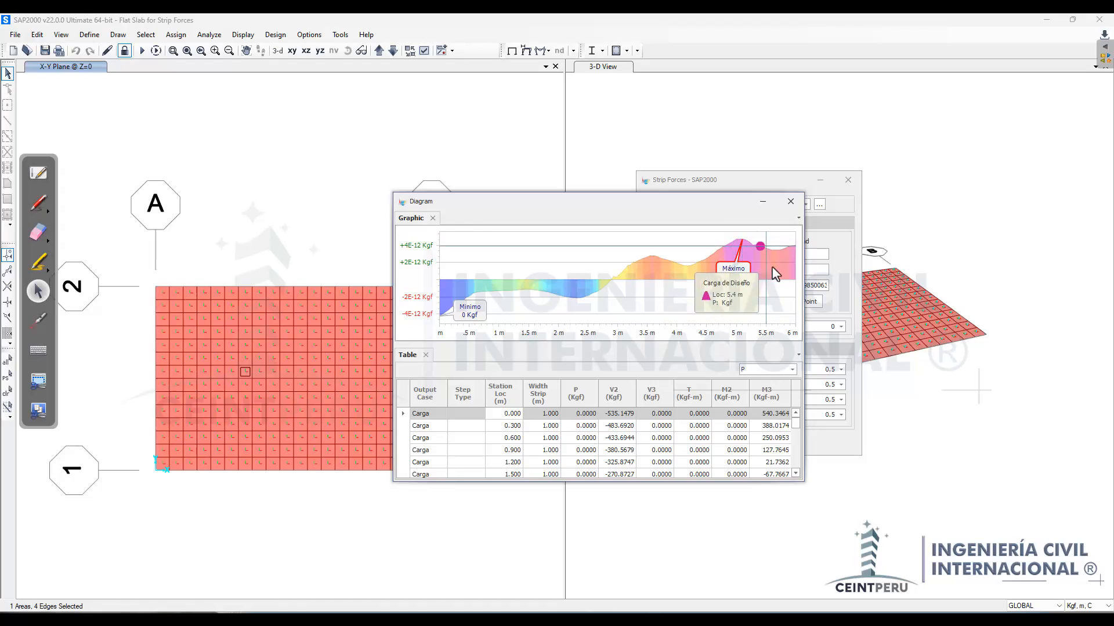
Step: Display the V2 shear diagram and move its minimum and maximum labels so both can be read
{"action": "left_click", "coordinate": [754, 370]}
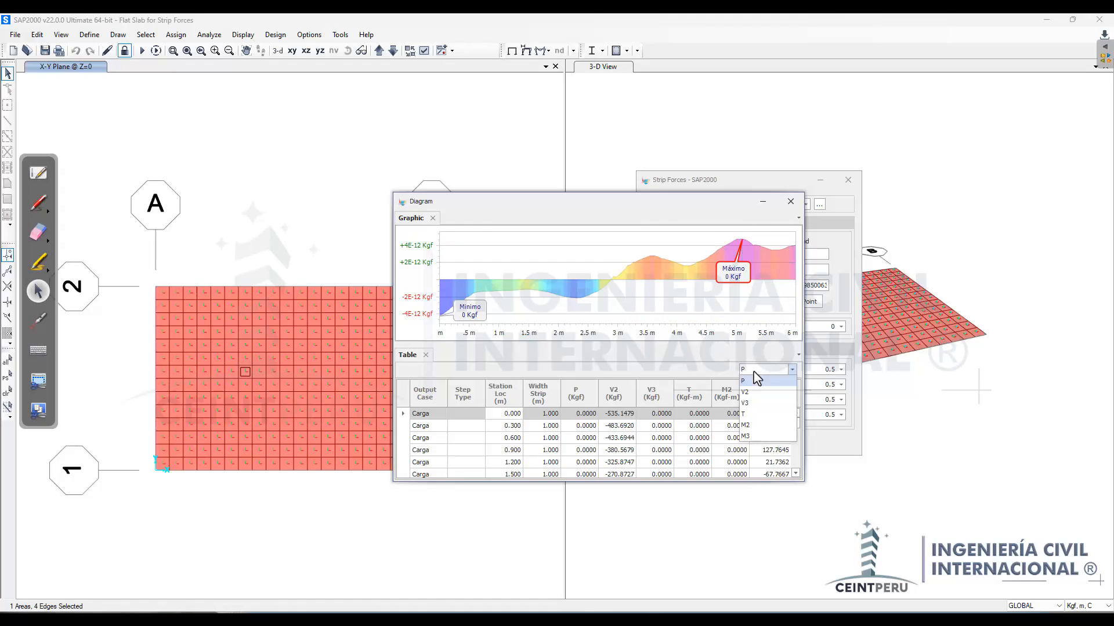
{"action": "left_click", "coordinate": [756, 390]}
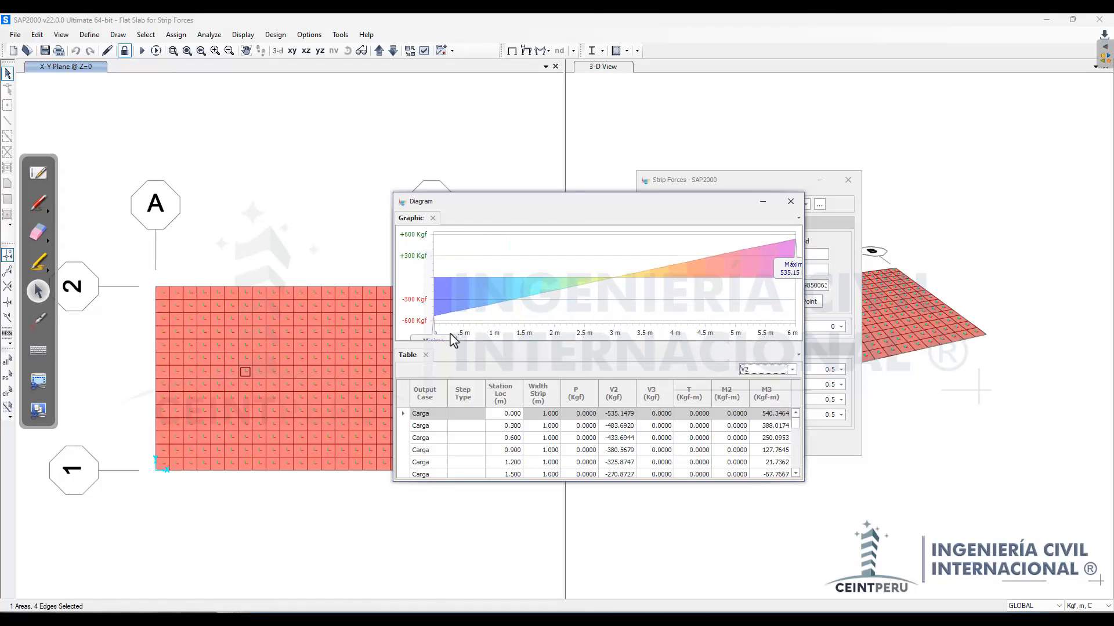
{"action": "left_click_drag", "start_coordinate": [447, 335], "coordinate": [482, 297]}
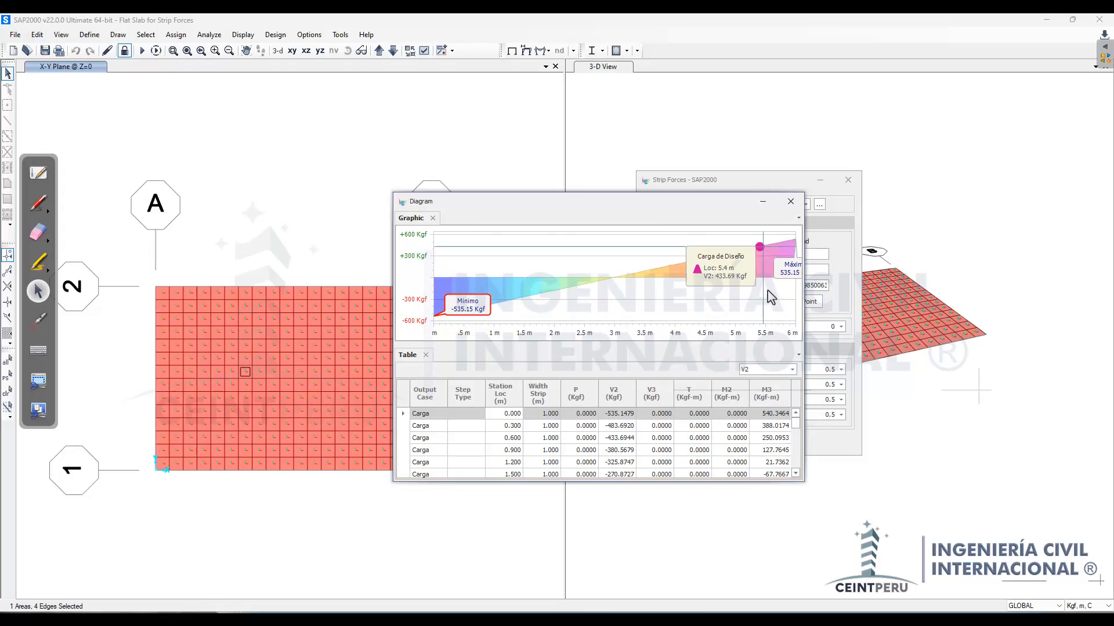
{"action": "left_click_drag", "start_coordinate": [777, 268], "coordinate": [713, 238]}
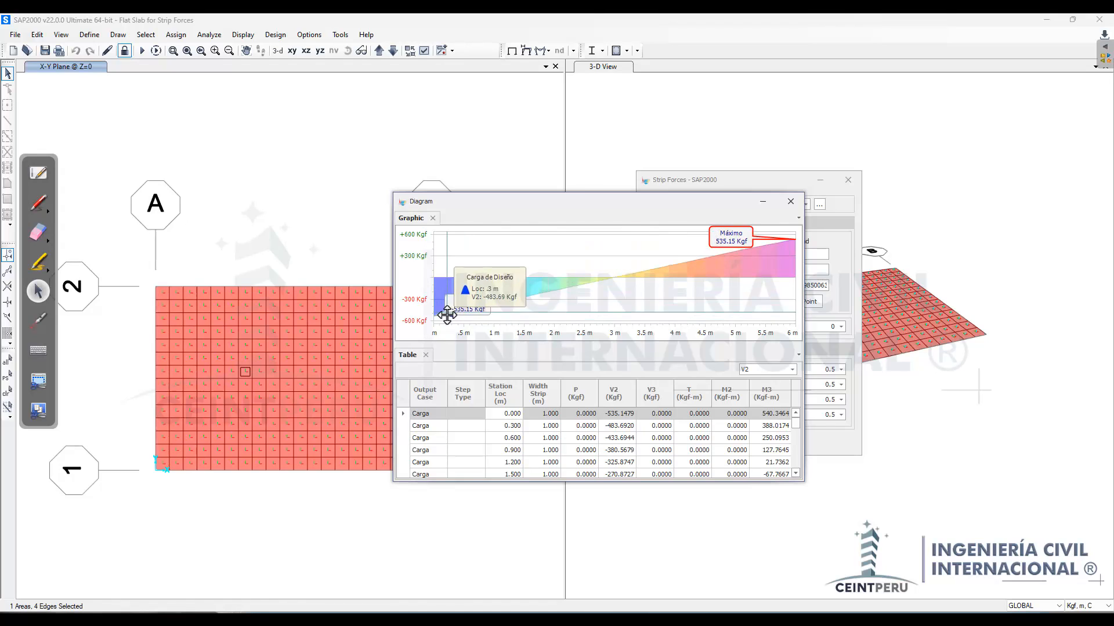
Step: Check the Carga uniform load assigned to a slab area element, with the diagram window moved clear of the plan view
{"action": "left_click_drag", "start_coordinate": [460, 202], "coordinate": [731, 213]}
{"action": "scroll", "coordinate": [258, 333], "scroll_direction": "up", "scroll_amount": 2}
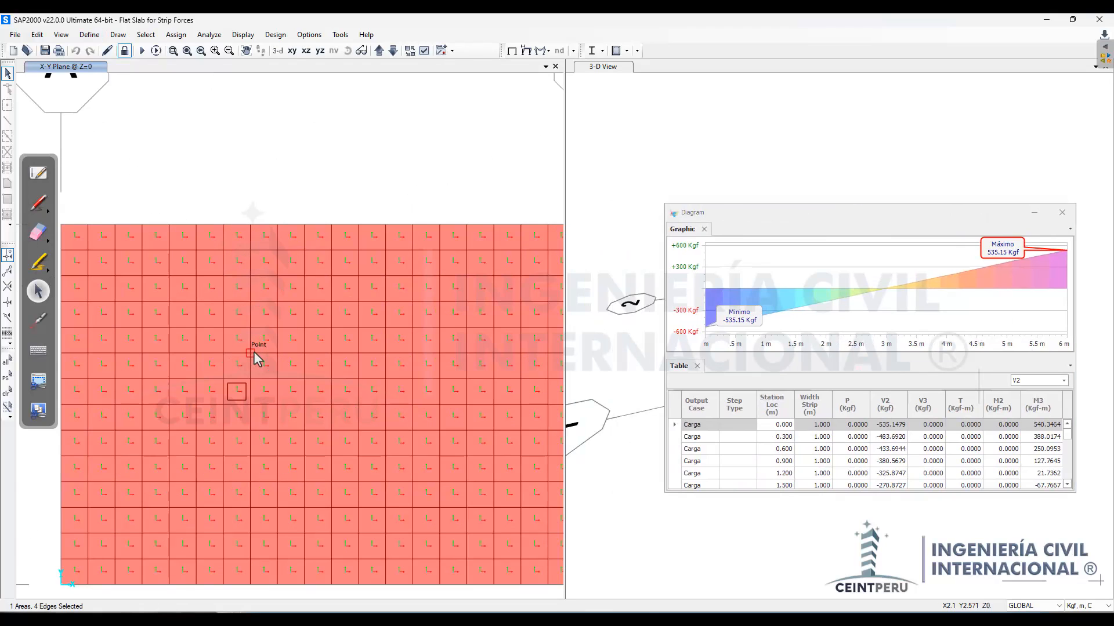
{"action": "right_click", "coordinate": [264, 373]}
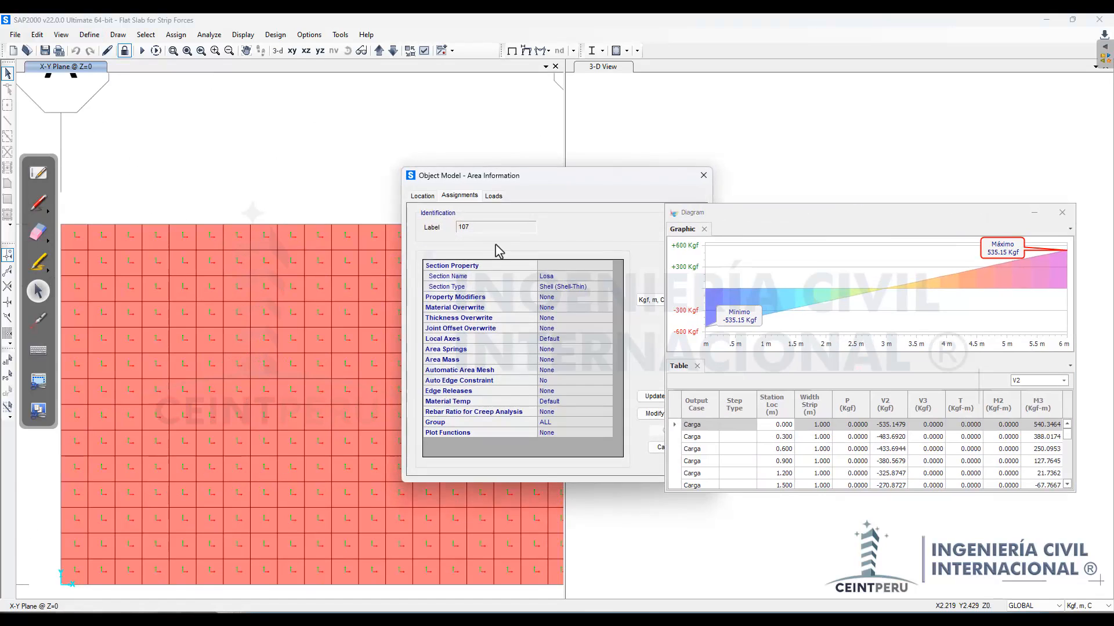
{"action": "left_click_drag", "start_coordinate": [525, 174], "coordinate": [375, 201]}
{"action": "left_click", "coordinate": [340, 212]}
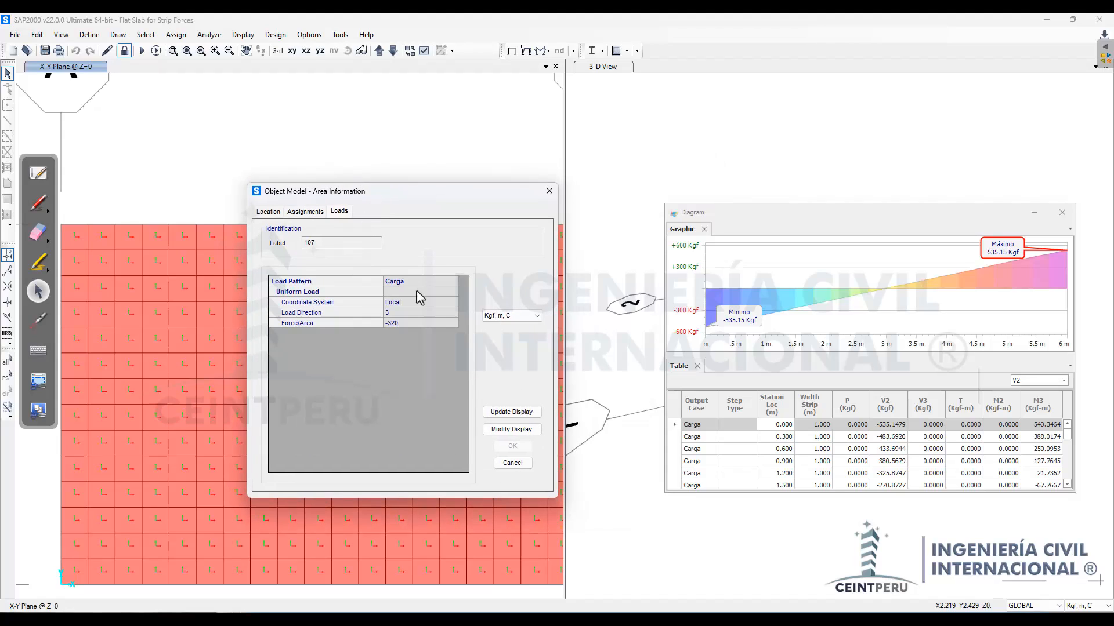
{"action": "left_click", "coordinate": [549, 190]}
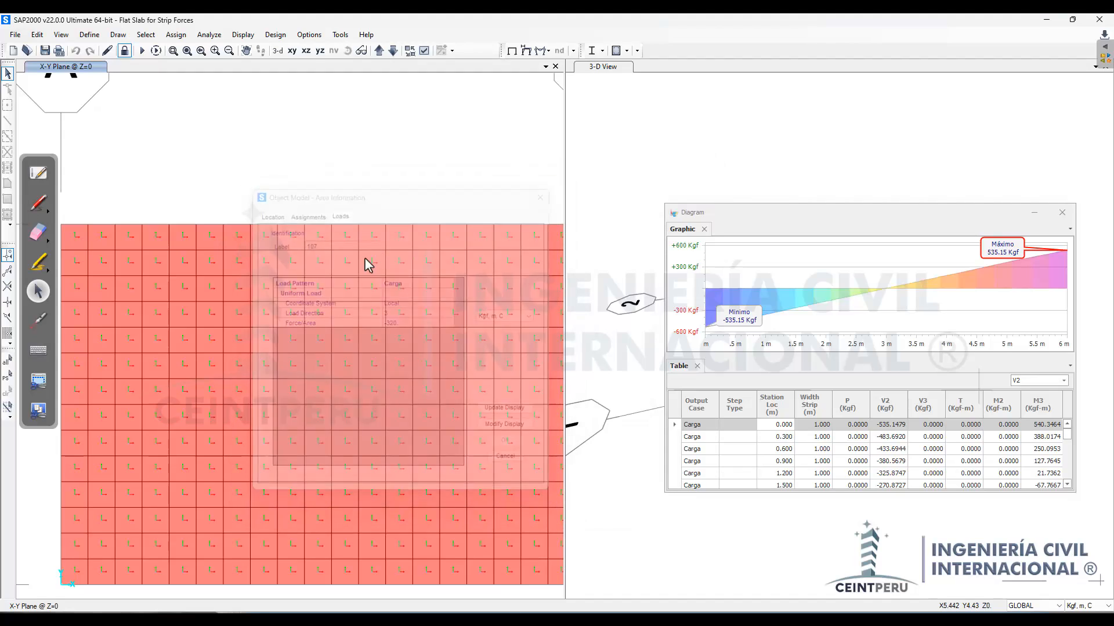
{"action": "scroll", "coordinate": [348, 261], "scroll_direction": "down", "scroll_amount": 2}
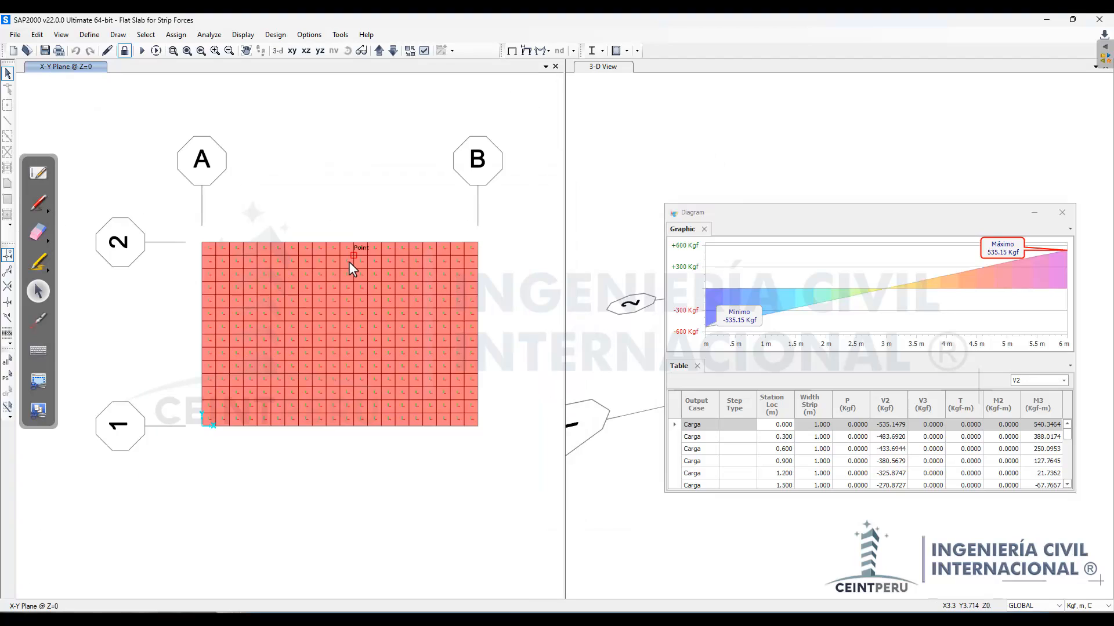
{"action": "scroll", "coordinate": [349, 263], "scroll_direction": "up", "scroll_amount": 2}
{"action": "scroll", "coordinate": [349, 262], "scroll_direction": "down", "scroll_amount": 2}
Step: Examine the V2 shear diagram's end and intermediate values alongside the slab's plan view
{"action": "left_click_drag", "start_coordinate": [725, 213], "coordinate": [515, 238]}
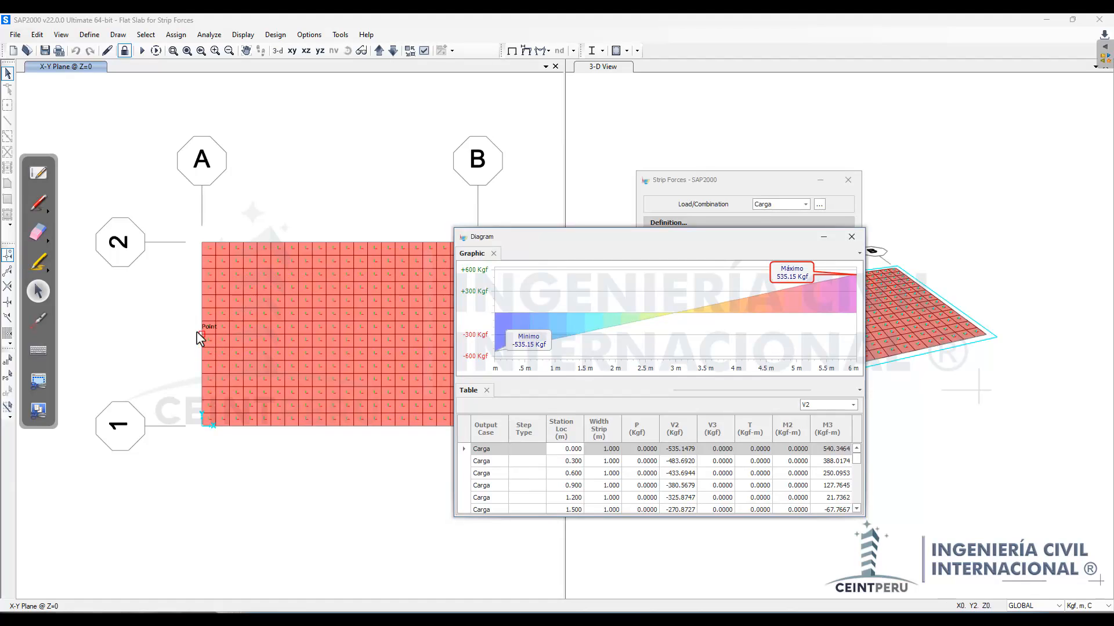
{"action": "mouse_move", "coordinate": [536, 346]}
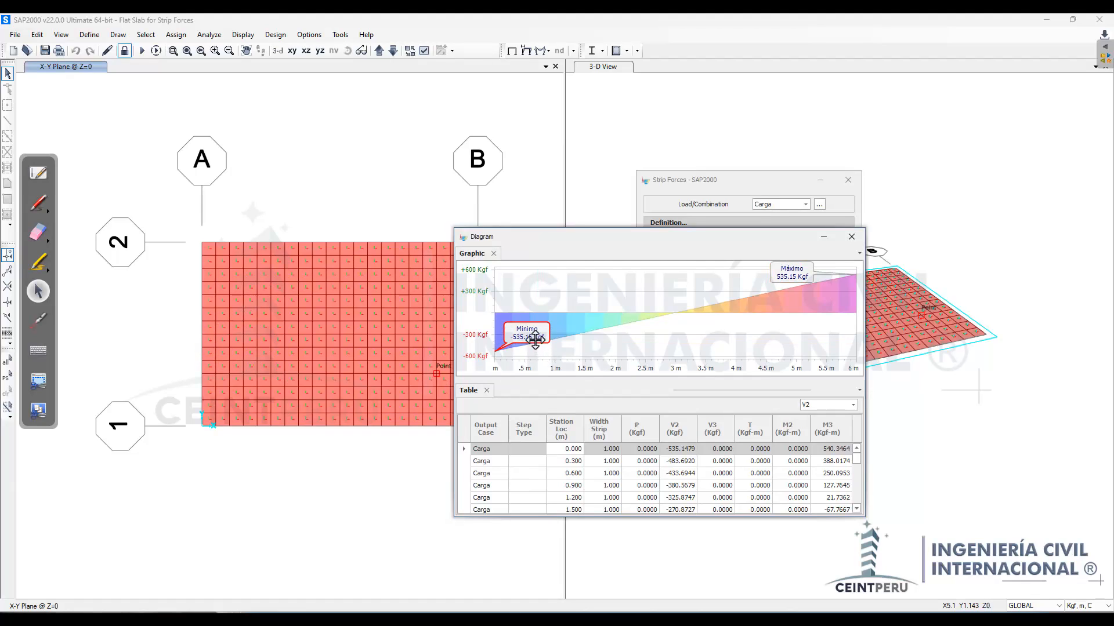
{"action": "left_click_drag", "start_coordinate": [774, 270], "coordinate": [770, 273]}
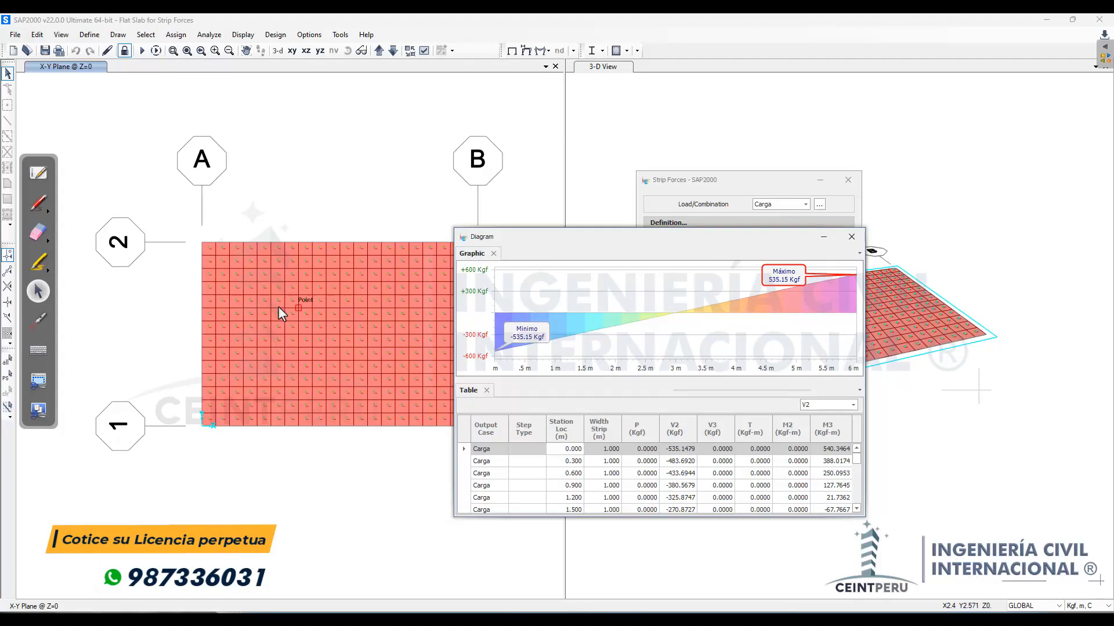
{"action": "left_click_drag", "start_coordinate": [500, 242], "coordinate": [571, 254]}
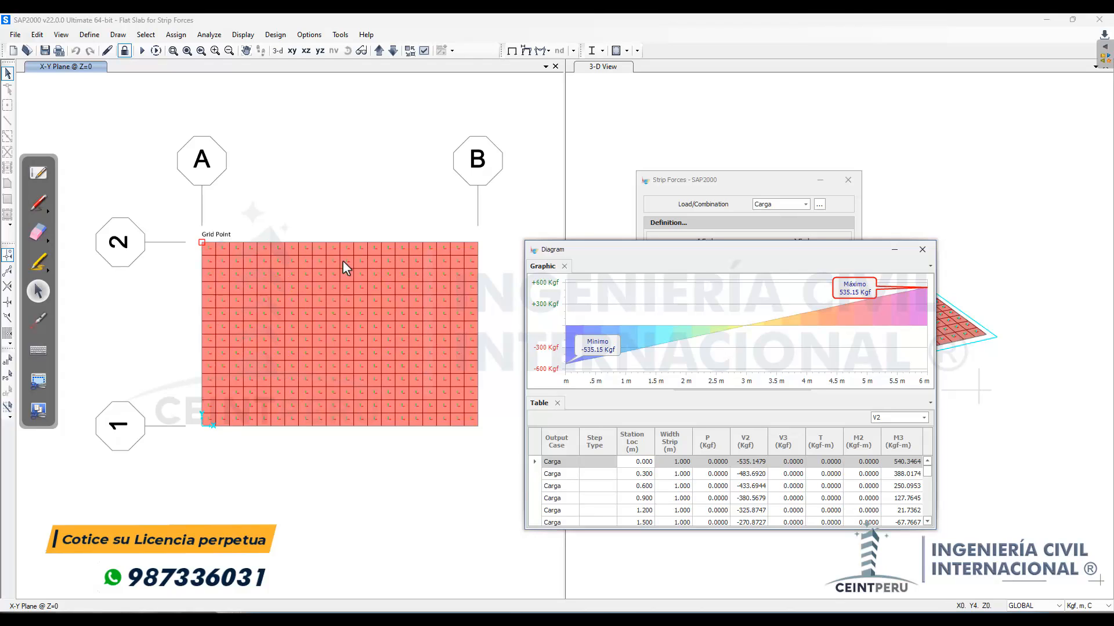
{"action": "mouse_move", "coordinate": [607, 343]}
{"action": "left_click_drag", "start_coordinate": [607, 343], "coordinate": [605, 334]}
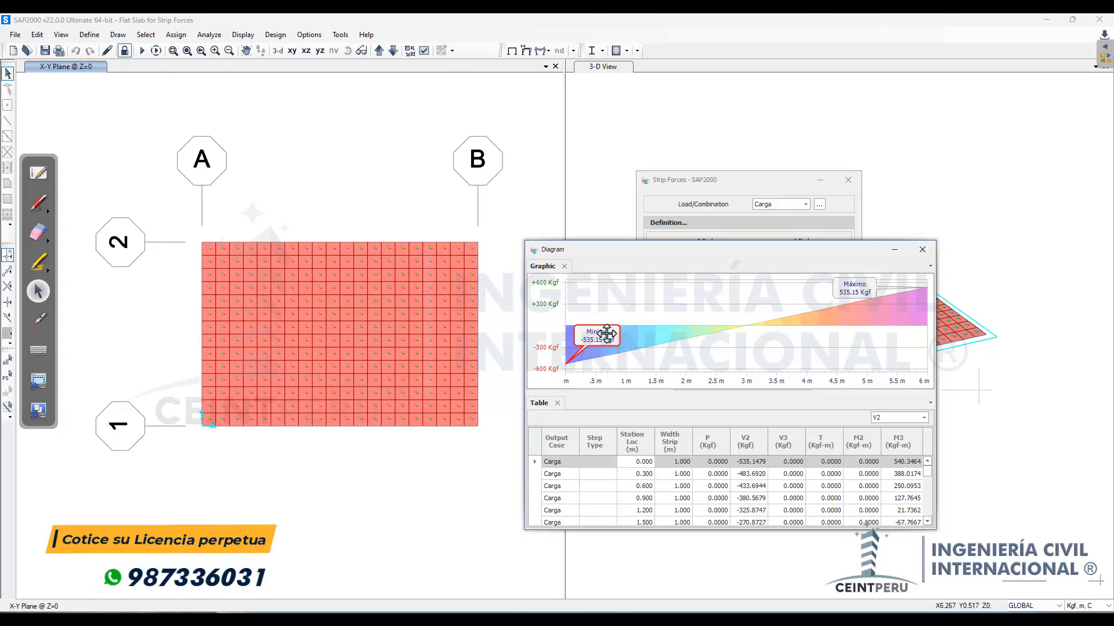
{"action": "mouse_move", "coordinate": [843, 291]}
{"action": "left_mouse_down"}
{"action": "mouse_move", "coordinate": [844, 302]}
{"action": "mouse_move", "coordinate": [841, 290]}
{"action": "left_mouse_up"}
{"action": "mouse_move", "coordinate": [696, 334]}
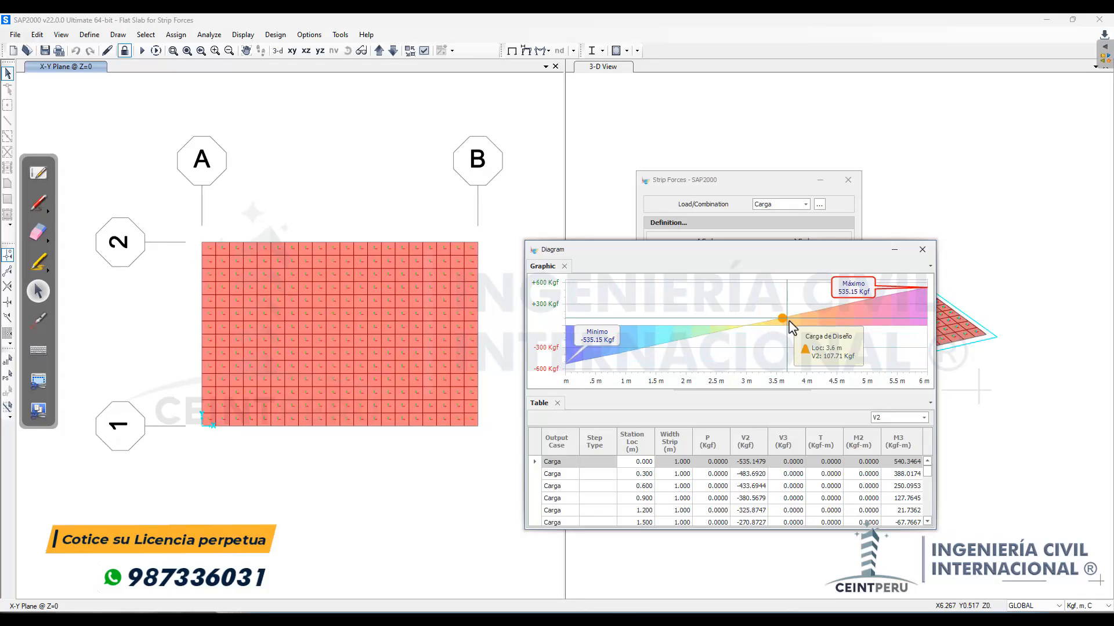
Step: Display the torsion T diagram and move its minimum label into the graph area
{"action": "left_click", "coordinate": [891, 418]}
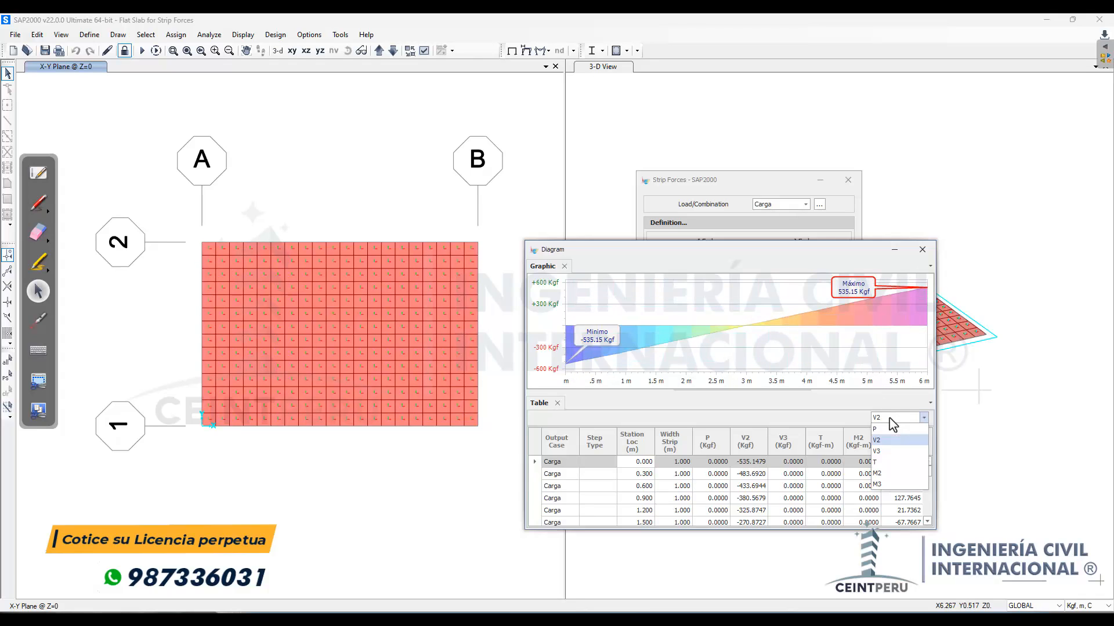
{"action": "left_click", "coordinate": [886, 463]}
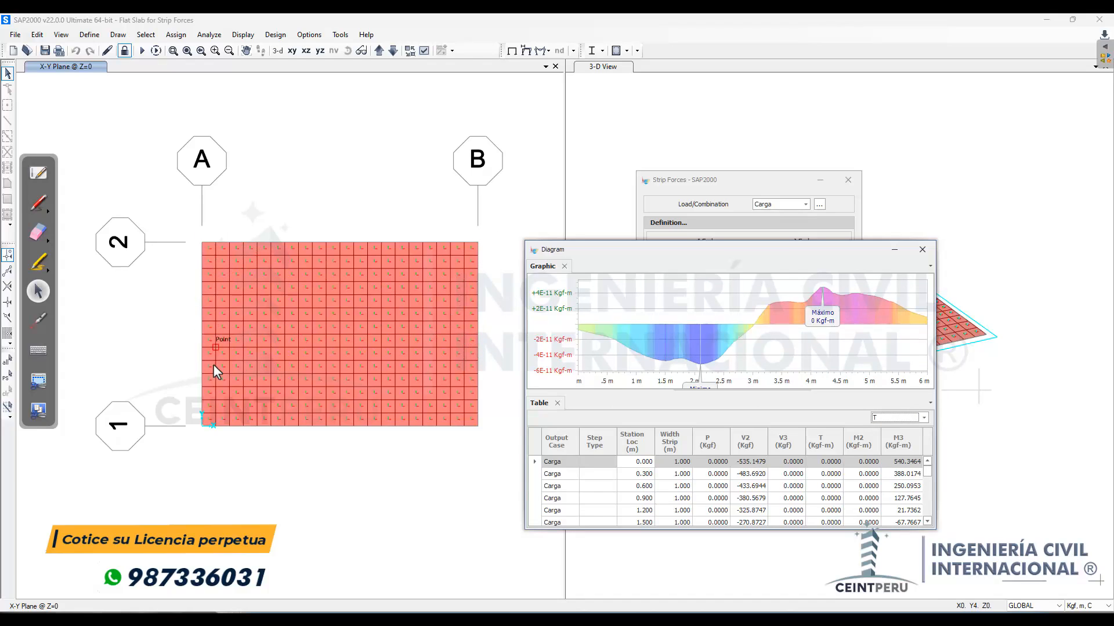
{"action": "left_click_drag", "start_coordinate": [711, 385], "coordinate": [702, 351]}
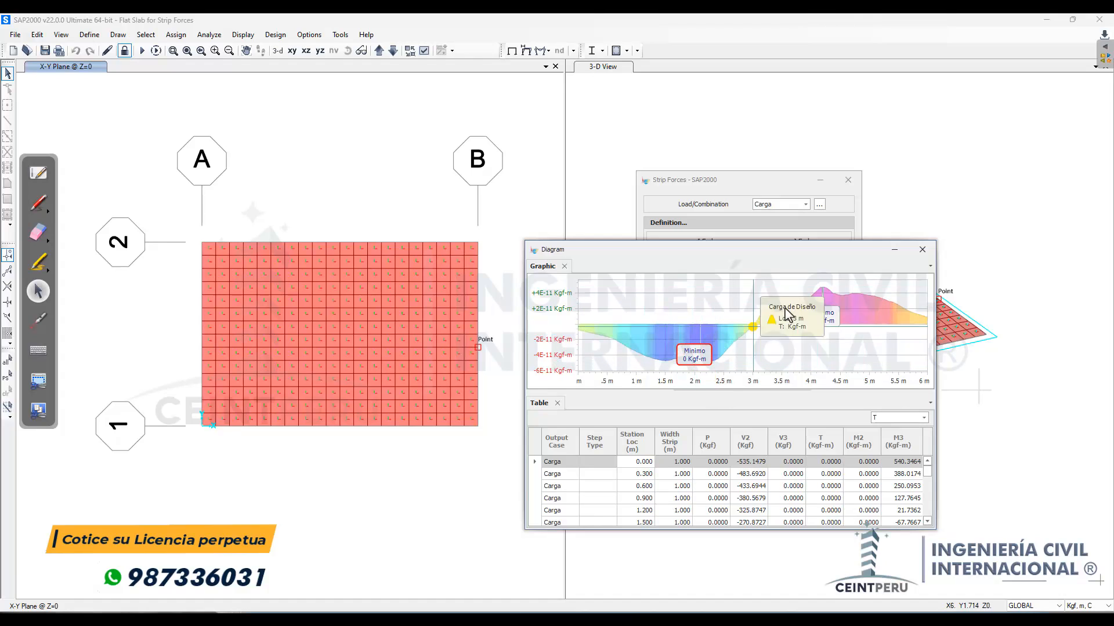
Step: Display the M3 bending moment diagram and move its midspan minimum label into the graph area
{"action": "left_click", "coordinate": [909, 418]}
{"action": "left_click", "coordinate": [882, 483]}
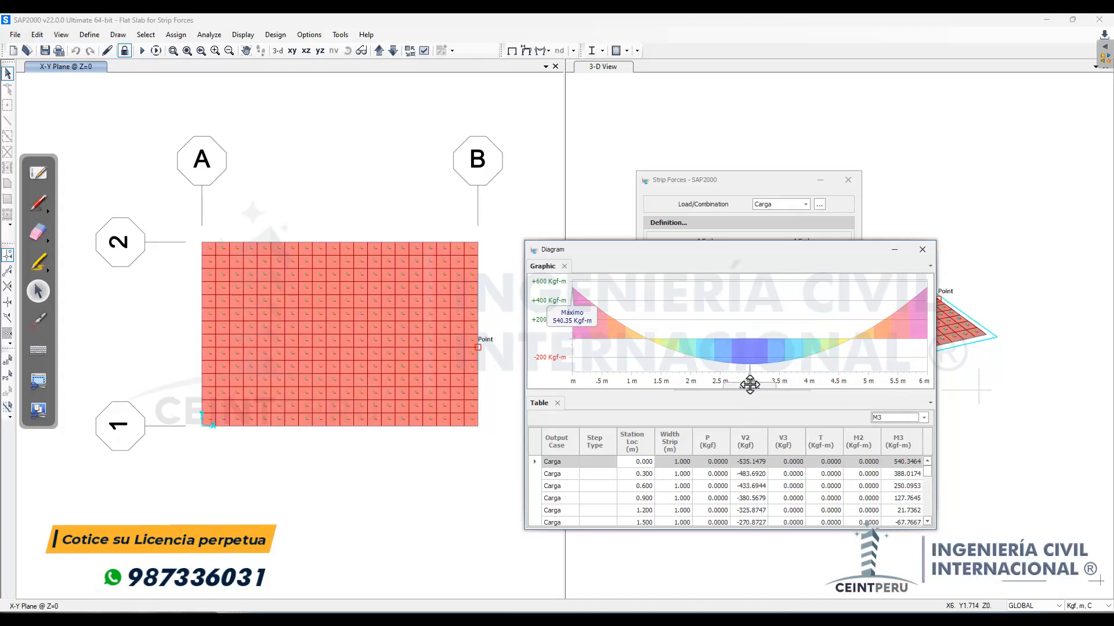
{"action": "left_click_drag", "start_coordinate": [749, 384], "coordinate": [750, 347]}
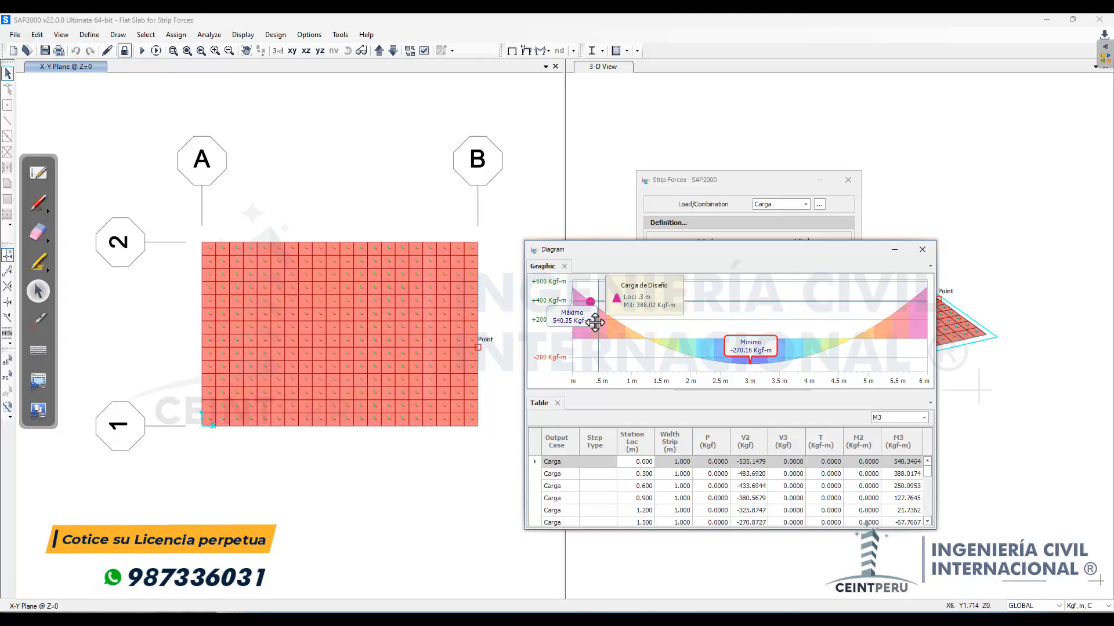
Step: Move the M3 diagram's maximum label into the graph area and shift the diagram window so it partly overlaps the slab plan
{"action": "left_click_drag", "start_coordinate": [595, 322], "coordinate": [644, 290]}
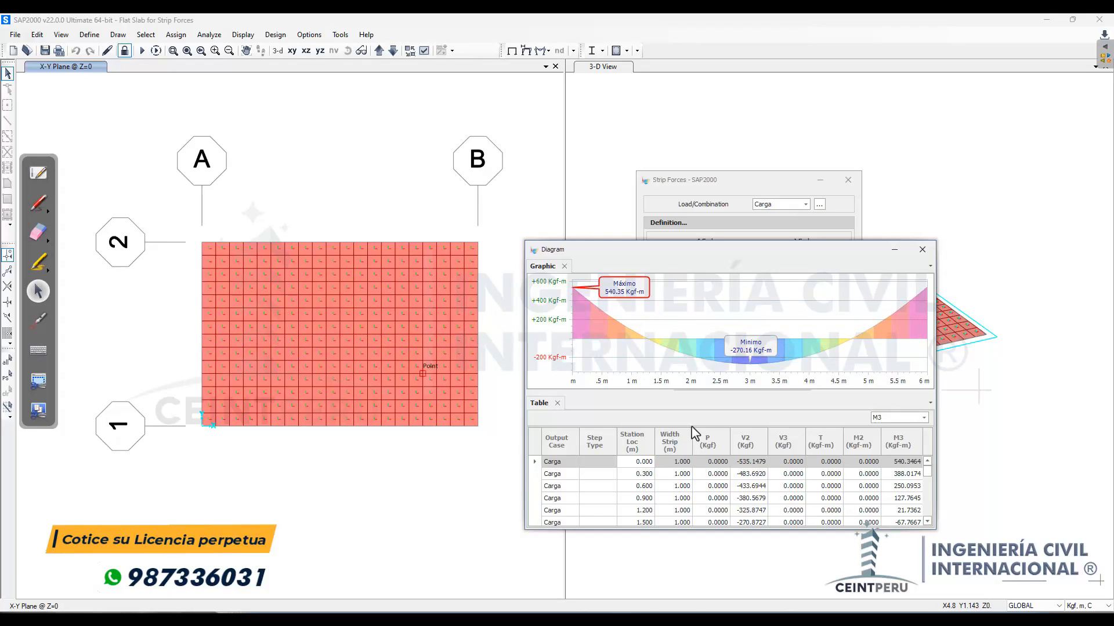
{"action": "left_click_drag", "start_coordinate": [746, 249], "coordinate": [689, 430]}
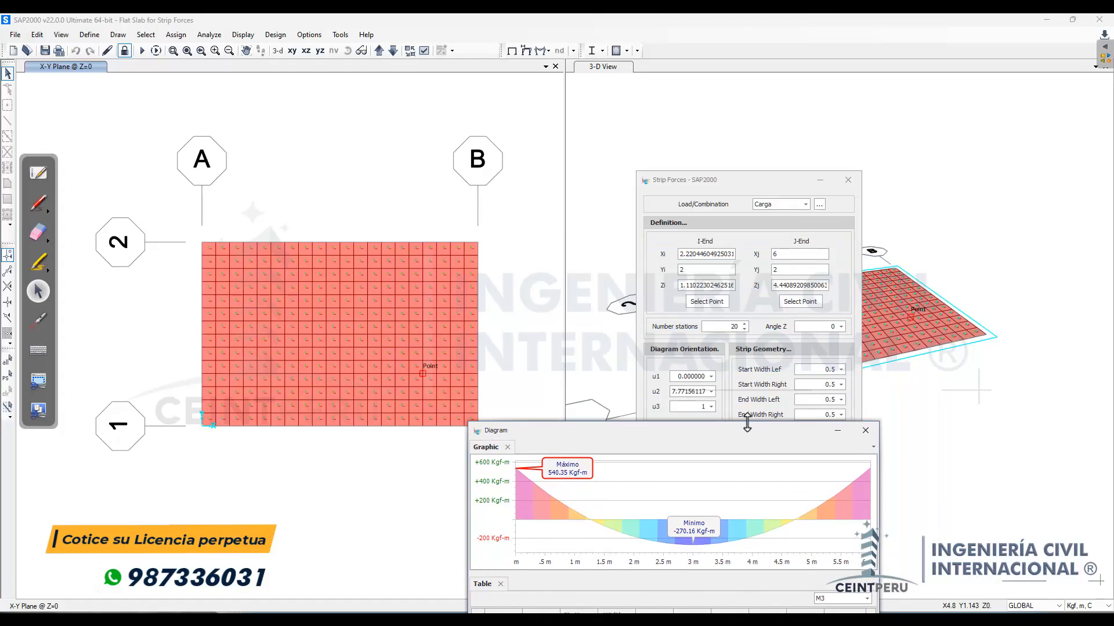
{"action": "left_click_drag", "start_coordinate": [746, 431], "coordinate": [750, 250]}
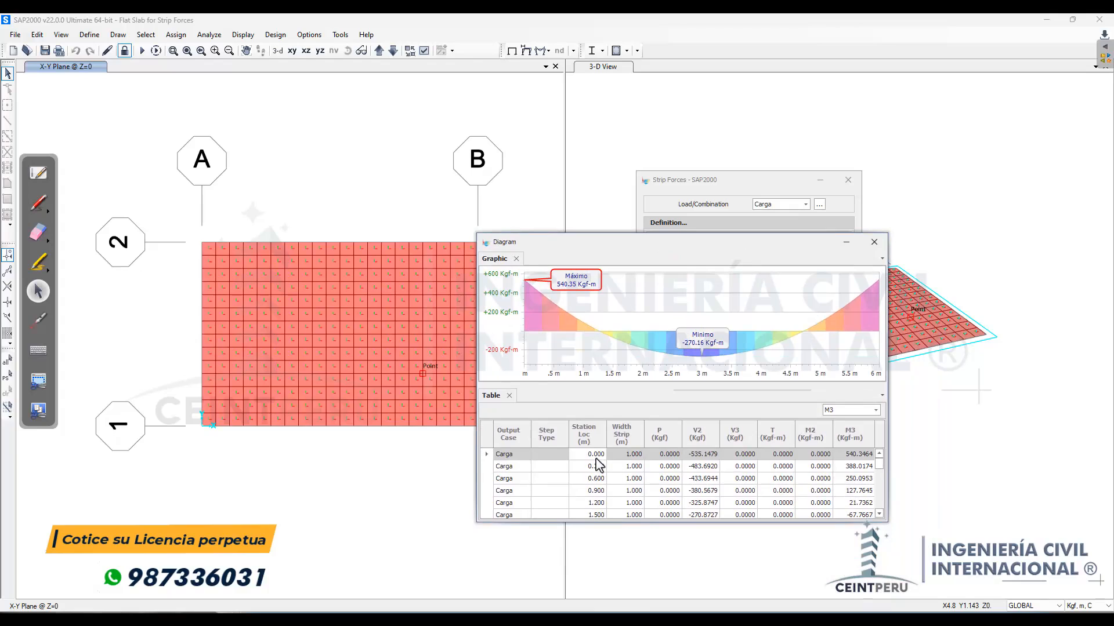
Step: Examine the strip width and M3 moment at the stations from 0.3 m to 1.5 m in the results table
{"action": "left_click", "coordinate": [635, 468]}
{"action": "left_click", "coordinate": [637, 479]}
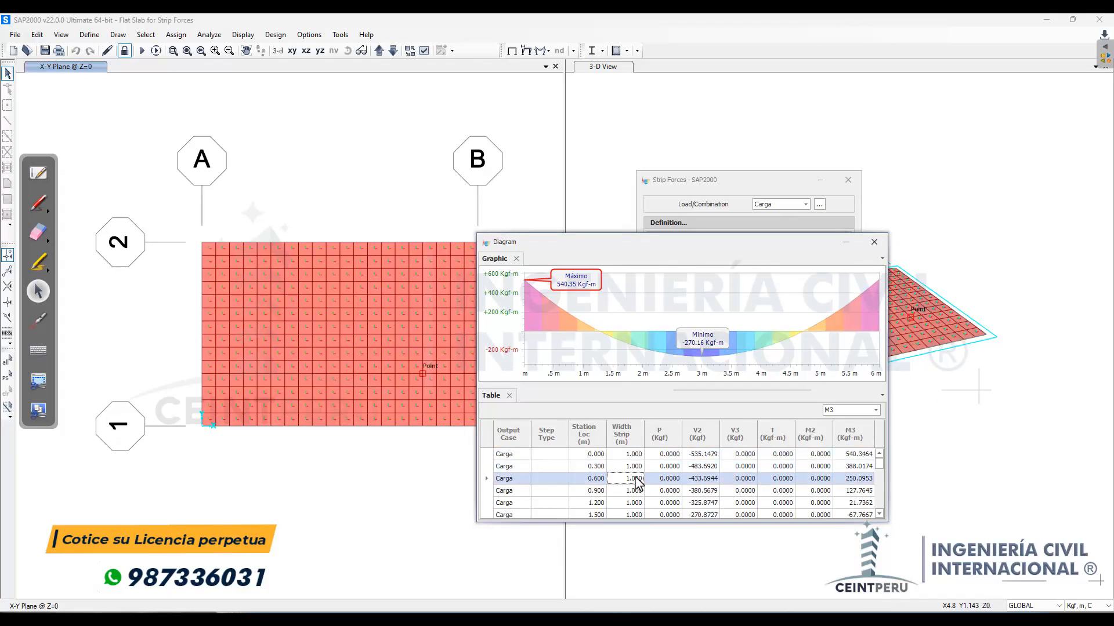
{"action": "left_click", "coordinate": [638, 491]}
{"action": "left_click", "coordinate": [640, 503]}
{"action": "left_click", "coordinate": [638, 516]}
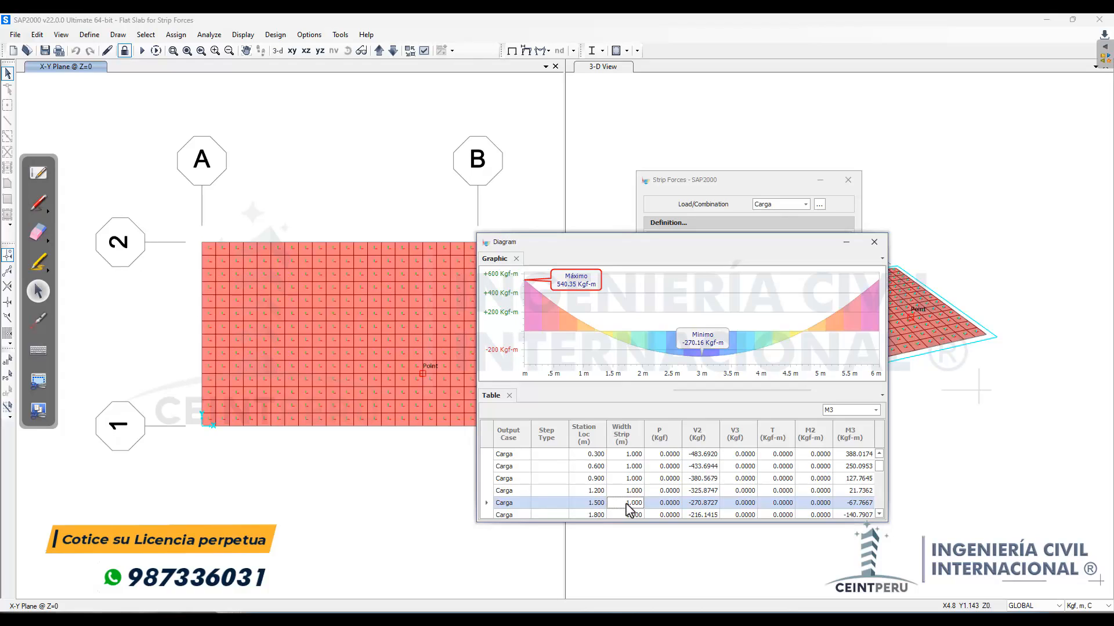
{"action": "left_click", "coordinate": [855, 503]}
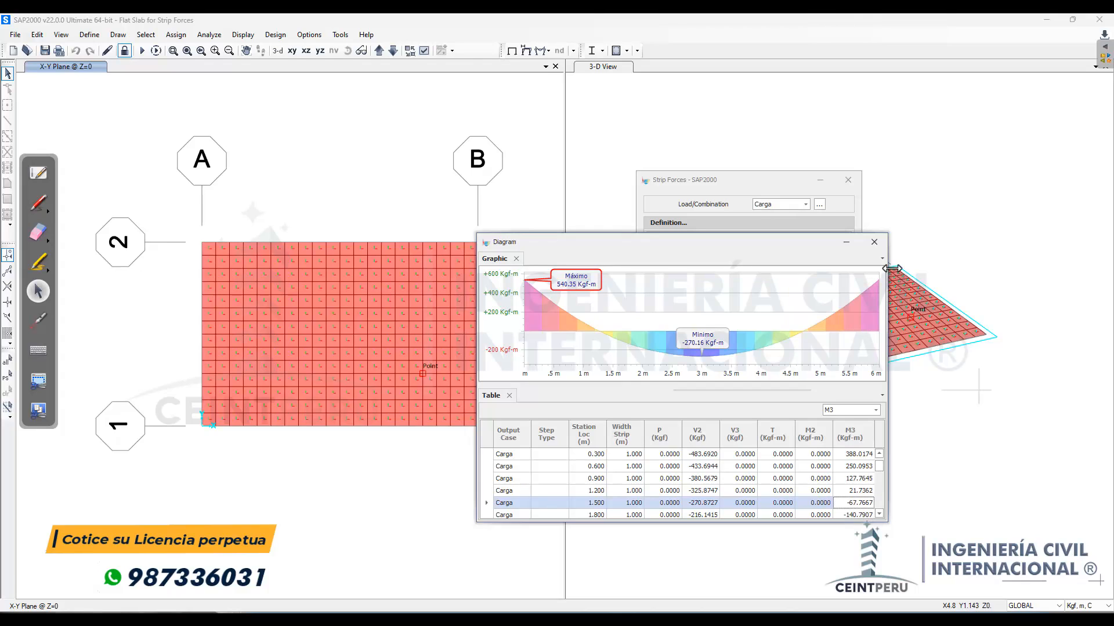
Step: Close the current diagram, set the strip's End Width Left and End Width Right to 1.5, and generate a new diagram
{"action": "left_click", "coordinate": [874, 242]}
{"action": "left_click_drag", "start_coordinate": [732, 187], "coordinate": [691, 202]}
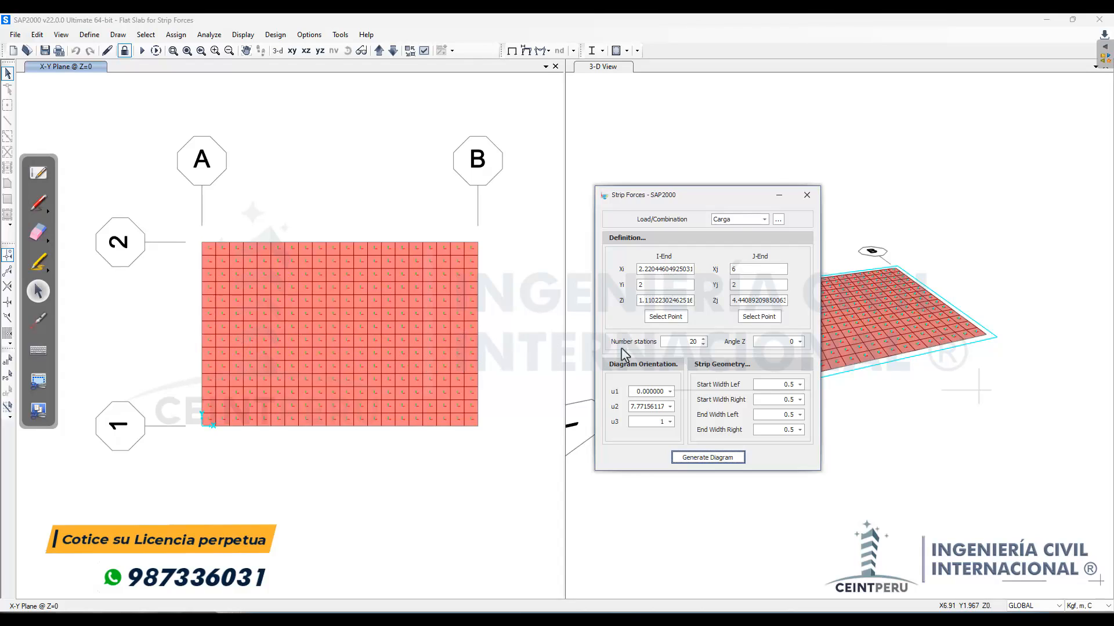
{"action": "left_click_drag", "start_coordinate": [779, 387], "coordinate": [833, 414]}
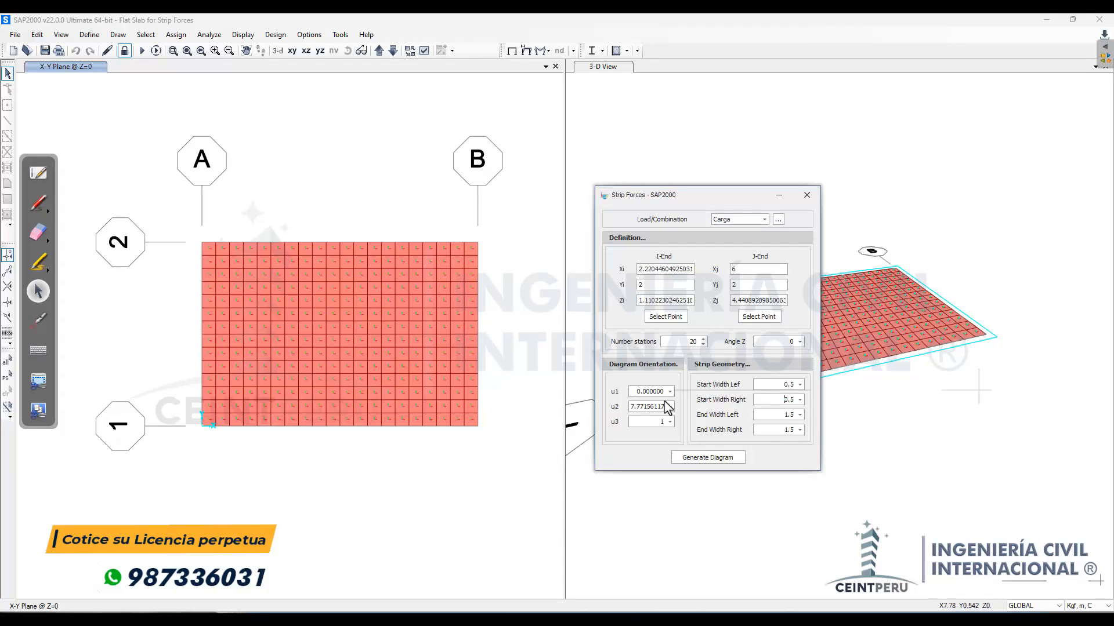
{"action": "left_click", "coordinate": [730, 458]}
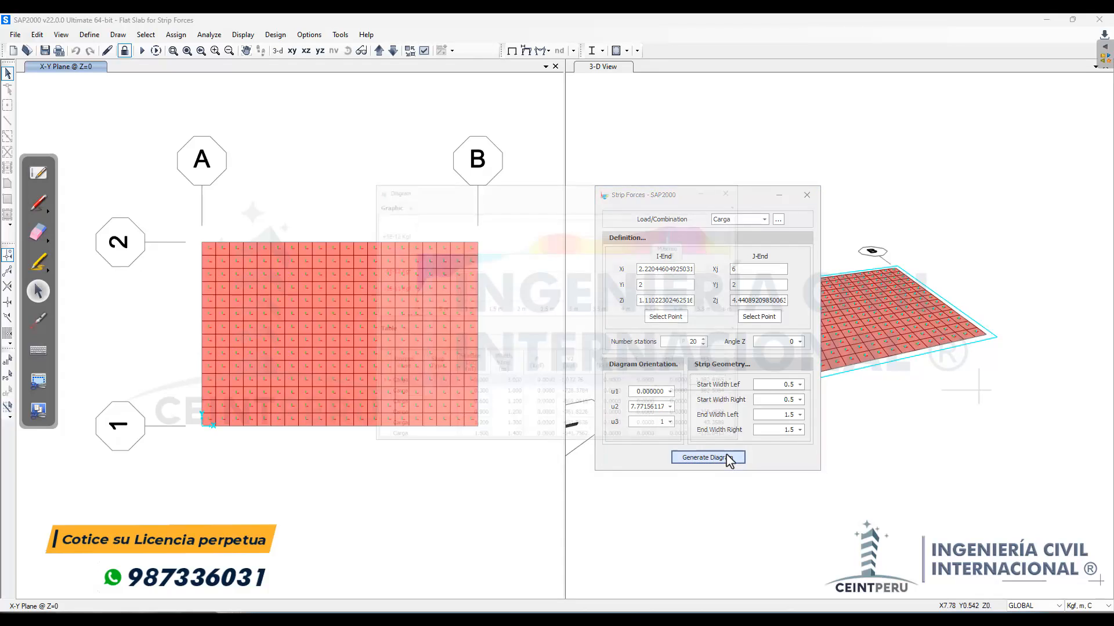
Step: Display the V2 shear diagram for the widening strip, with its minimum and maximum labels in the graph area and its window beside the slab plan
{"action": "left_click", "coordinate": [725, 345]}
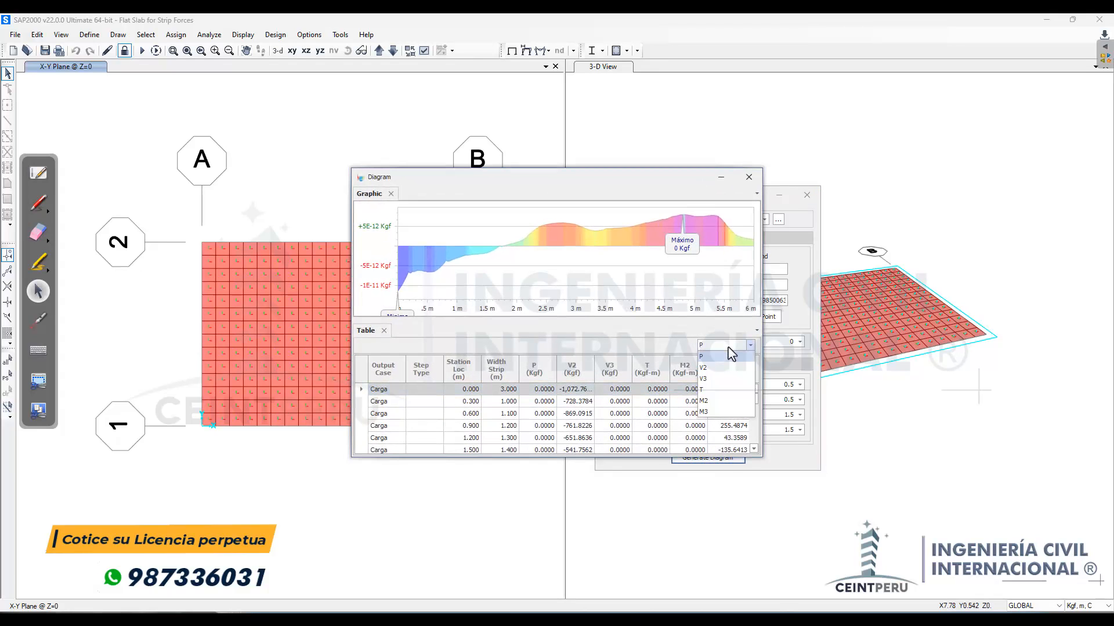
{"action": "left_click", "coordinate": [731, 367]}
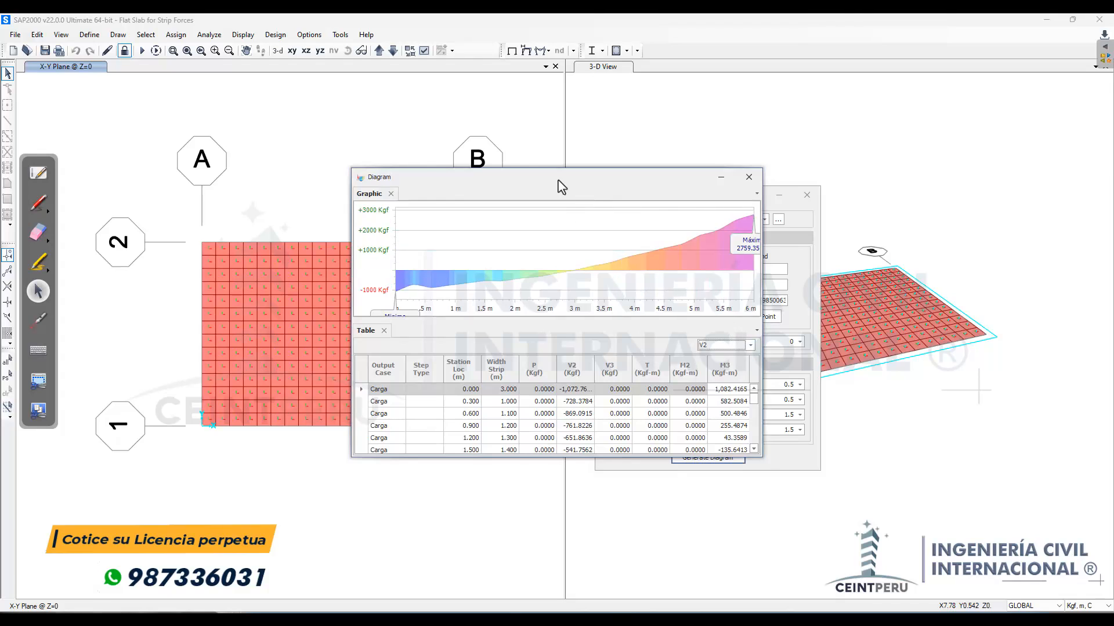
{"action": "left_click_drag", "start_coordinate": [559, 179], "coordinate": [723, 182]}
{"action": "left_click_drag", "start_coordinate": [589, 318], "coordinate": [616, 274]}
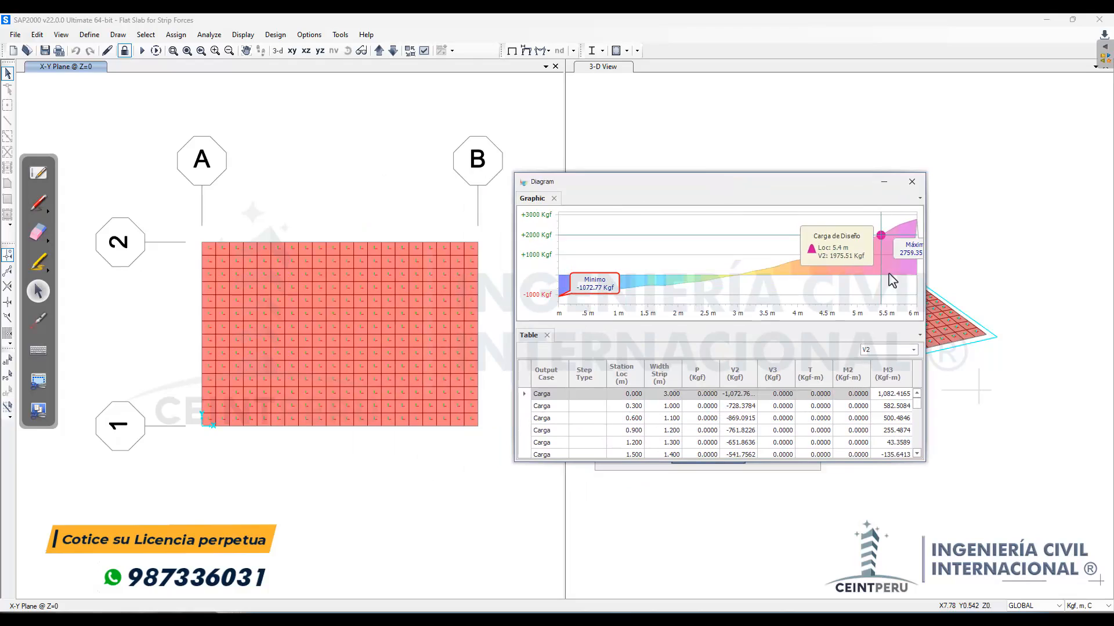
{"action": "left_click_drag", "start_coordinate": [898, 252], "coordinate": [831, 227]}
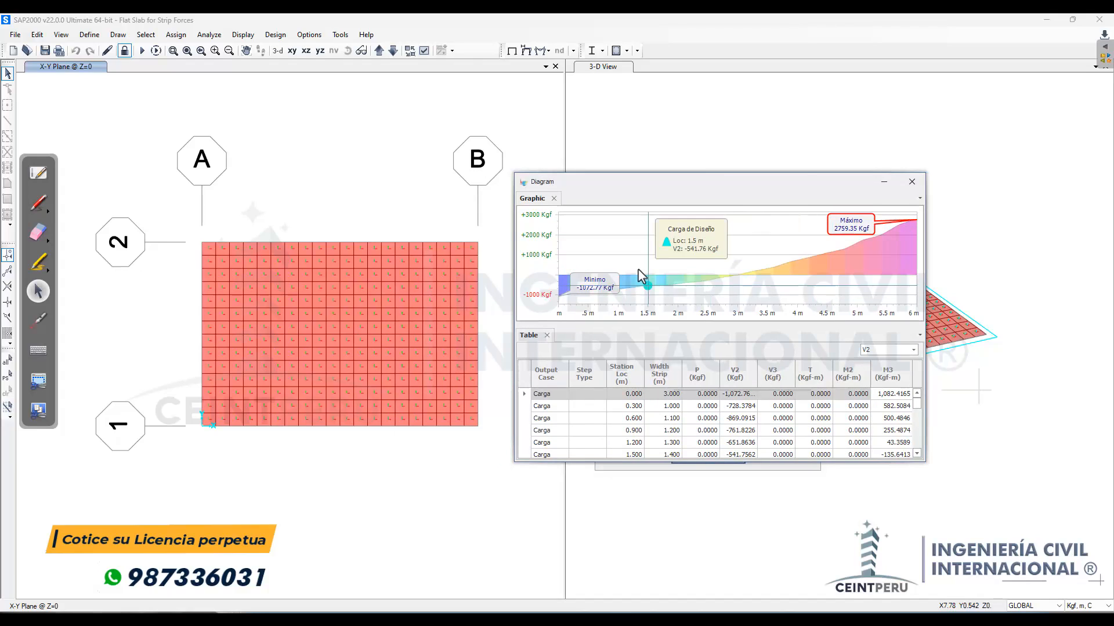
{"action": "left_click_drag", "start_coordinate": [611, 282], "coordinate": [615, 290]}
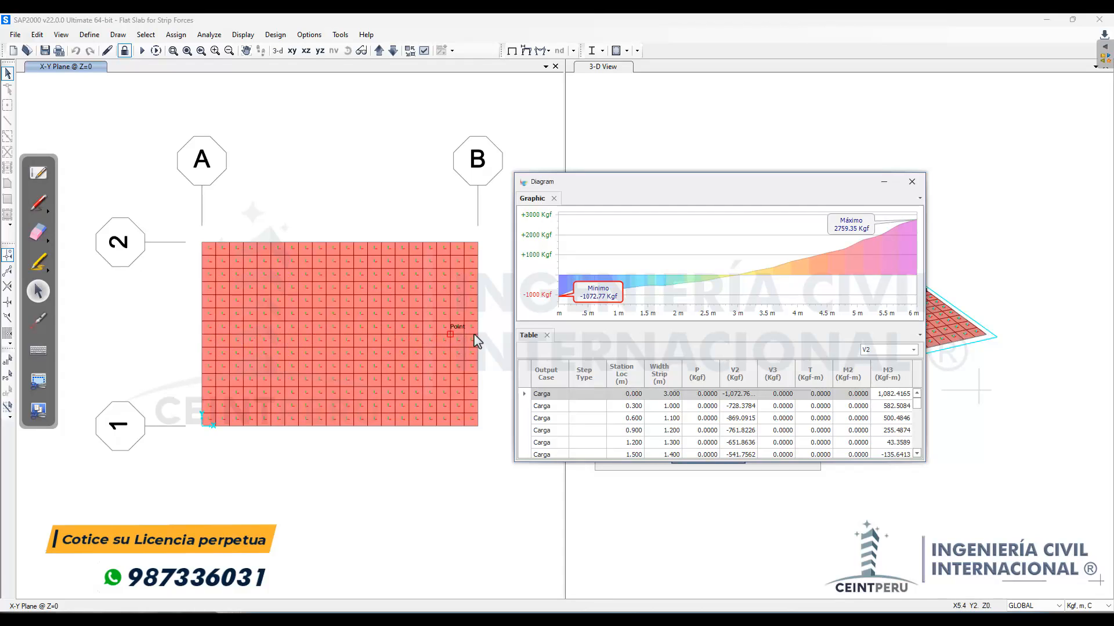
{"action": "left_click_drag", "start_coordinate": [600, 297], "coordinate": [602, 303]}
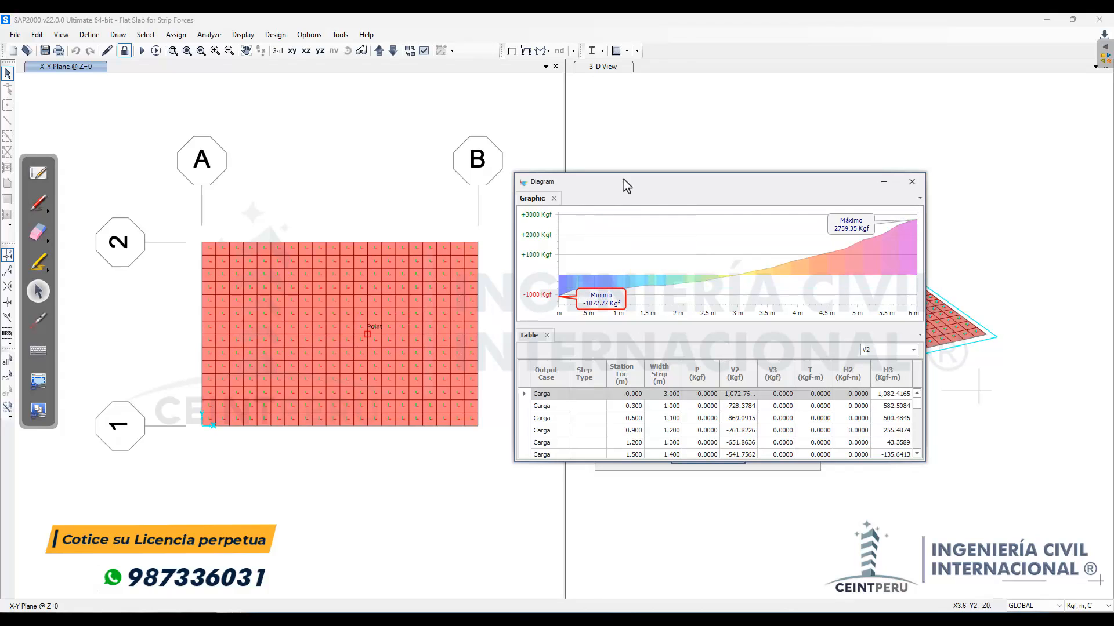
{"action": "left_click_drag", "start_coordinate": [621, 181], "coordinate": [607, 244]}
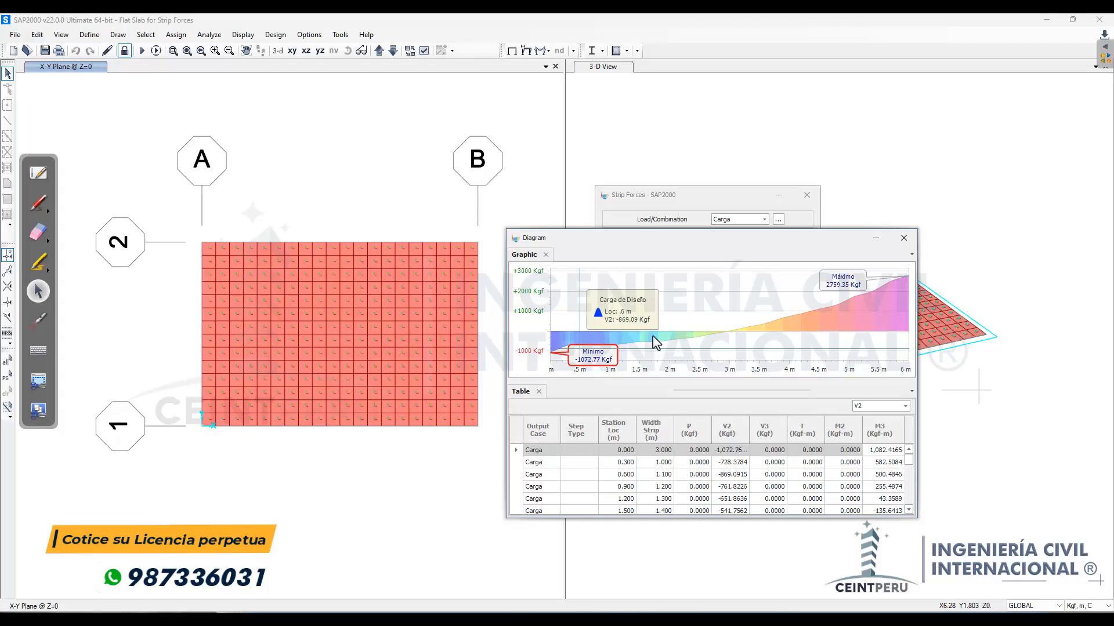
{"action": "left_click_drag", "start_coordinate": [703, 246], "coordinate": [687, 221]}
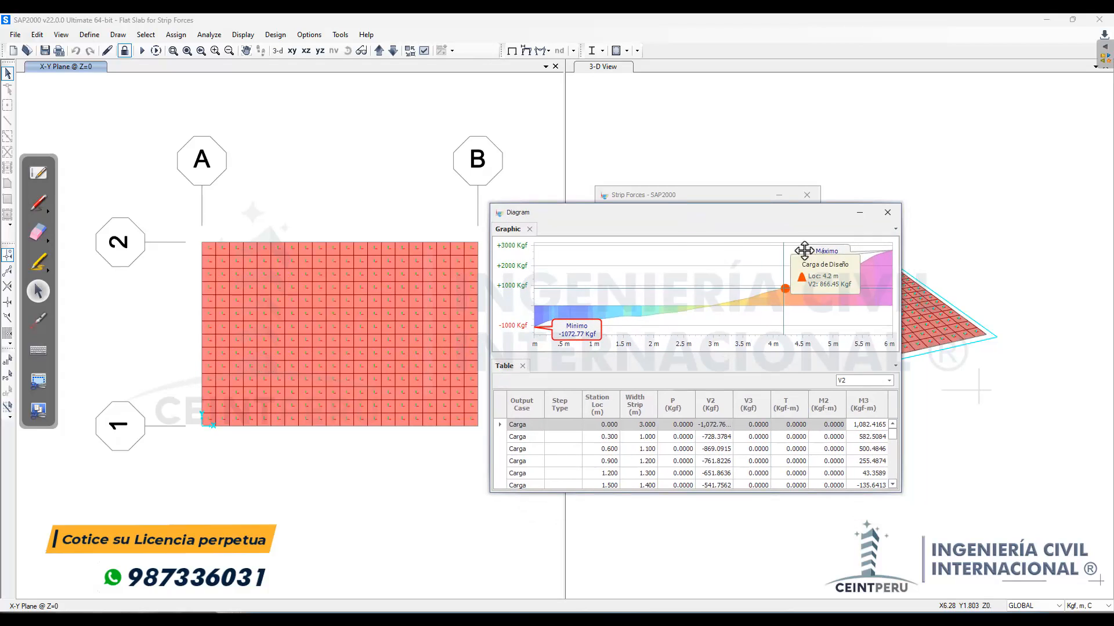
Step: Display the M3 moment diagram for the widening strip and move its minimum label into the graph area
{"action": "left_click", "coordinate": [857, 380]}
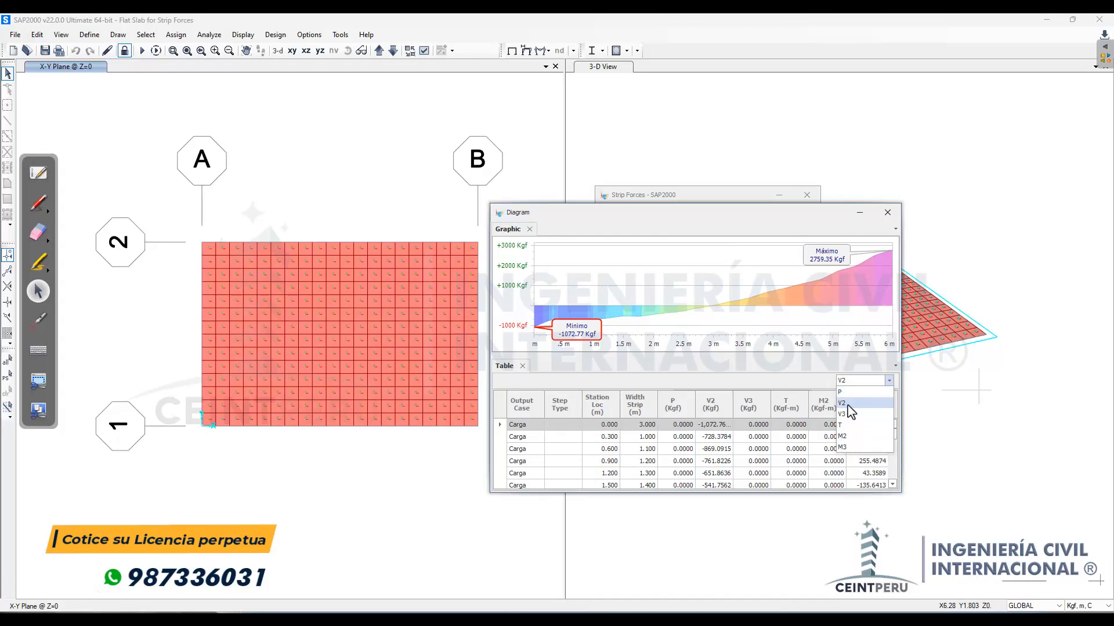
{"action": "left_click", "coordinate": [849, 447]}
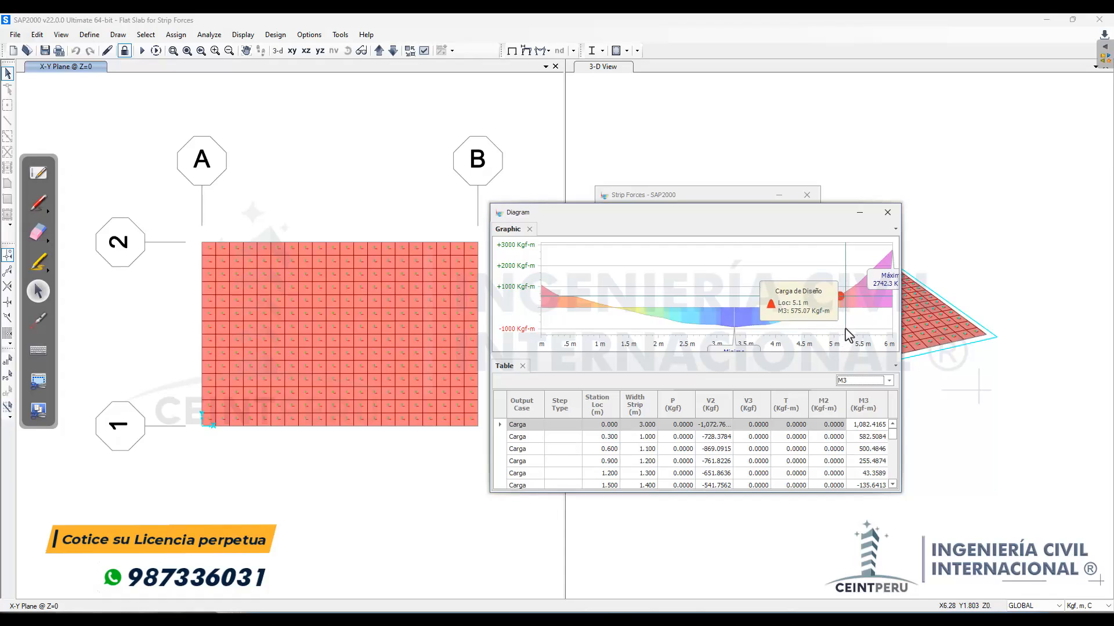
{"action": "left_click_drag", "start_coordinate": [746, 348], "coordinate": [747, 303]}
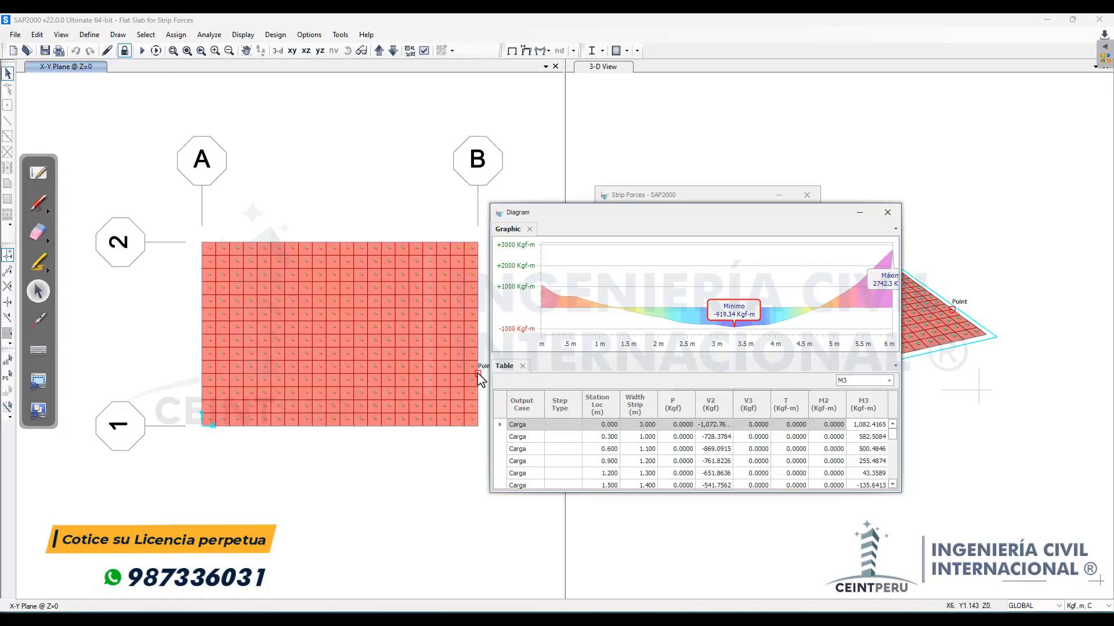
{"action": "mouse_move", "coordinate": [760, 300]}
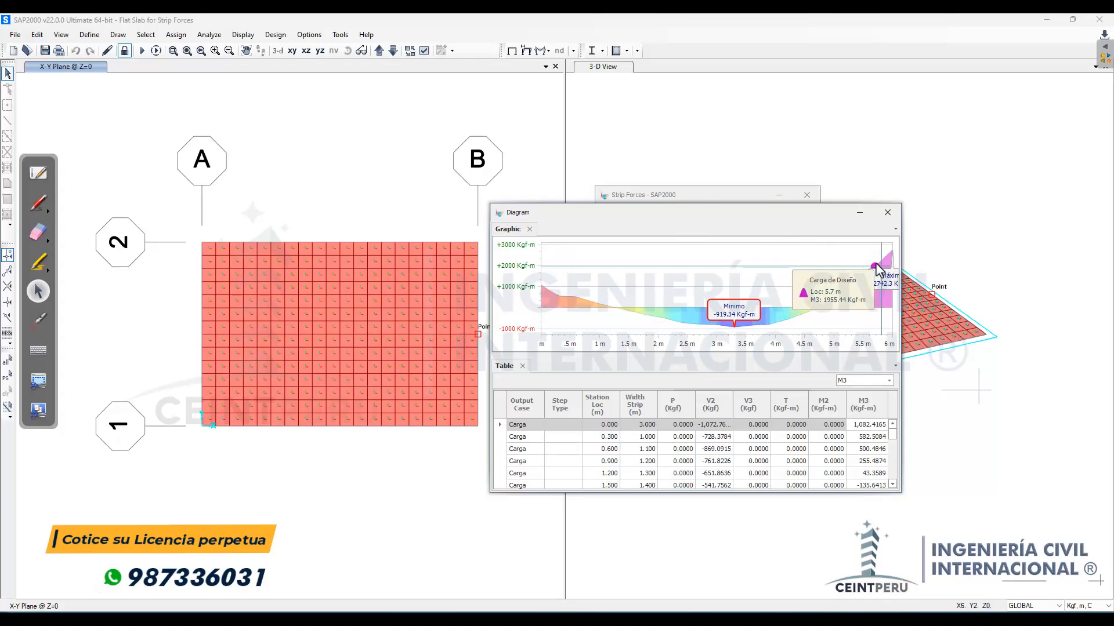
{"action": "left_click_drag", "start_coordinate": [764, 222], "coordinate": [742, 264]}
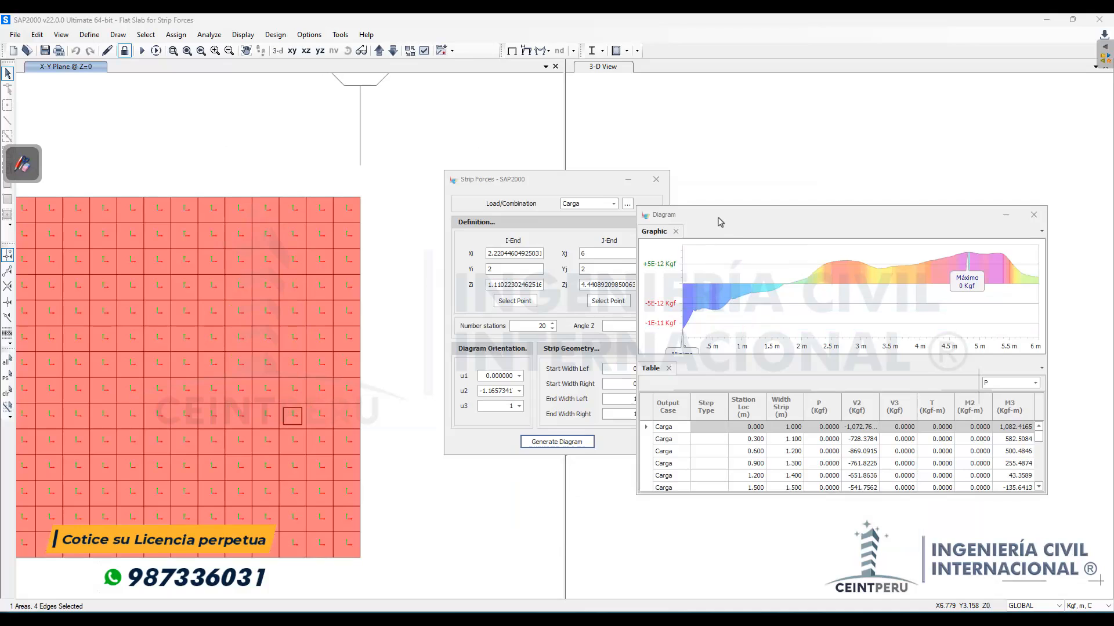
Step: Place the diagram window beside the Strip Forces dialog and bring the whole slab plan into view
{"action": "left_click_drag", "start_coordinate": [719, 222], "coordinate": [620, 242]}
{"action": "scroll", "coordinate": [308, 338], "scroll_direction": "down", "scroll_amount": 2}
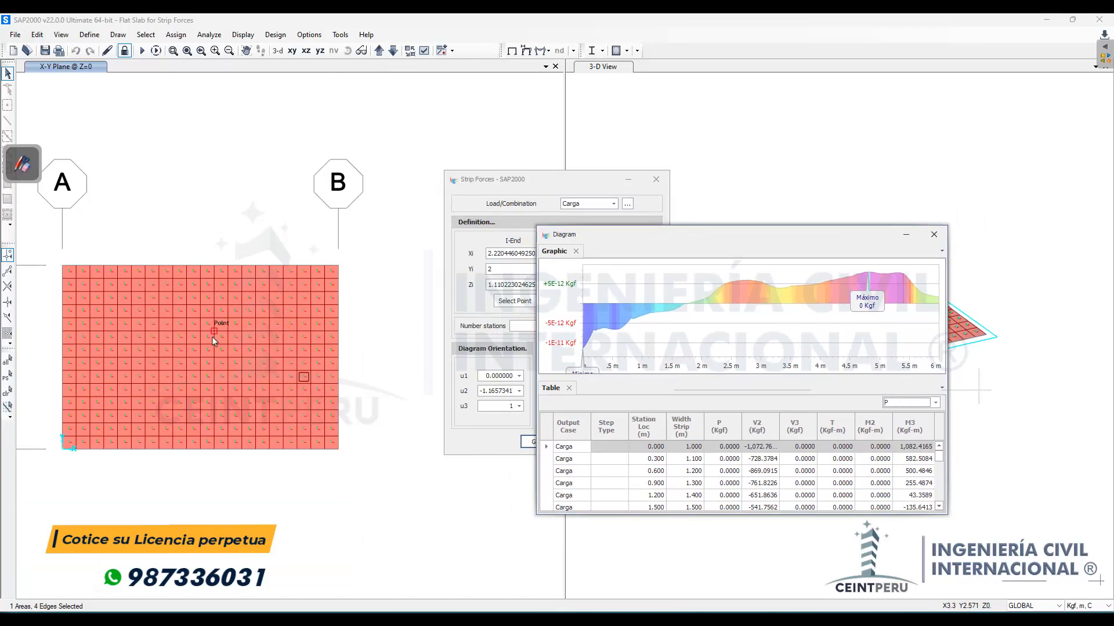
{"action": "middle_click_drag", "start_coordinate": [214, 341], "coordinate": [254, 356]}
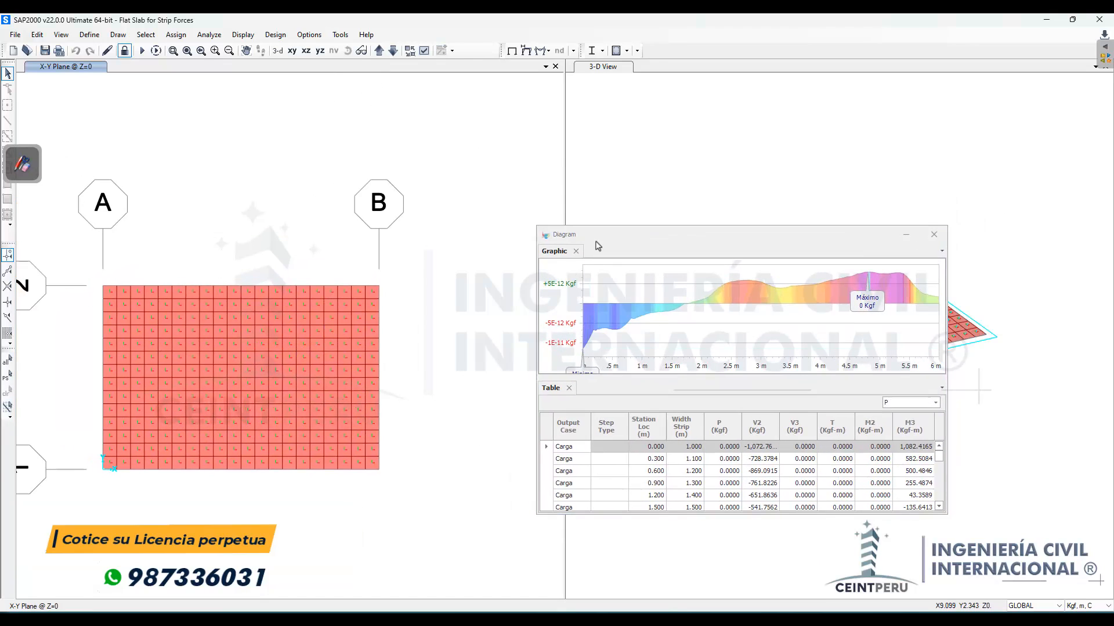
{"action": "left_click_drag", "start_coordinate": [598, 246], "coordinate": [608, 225]}
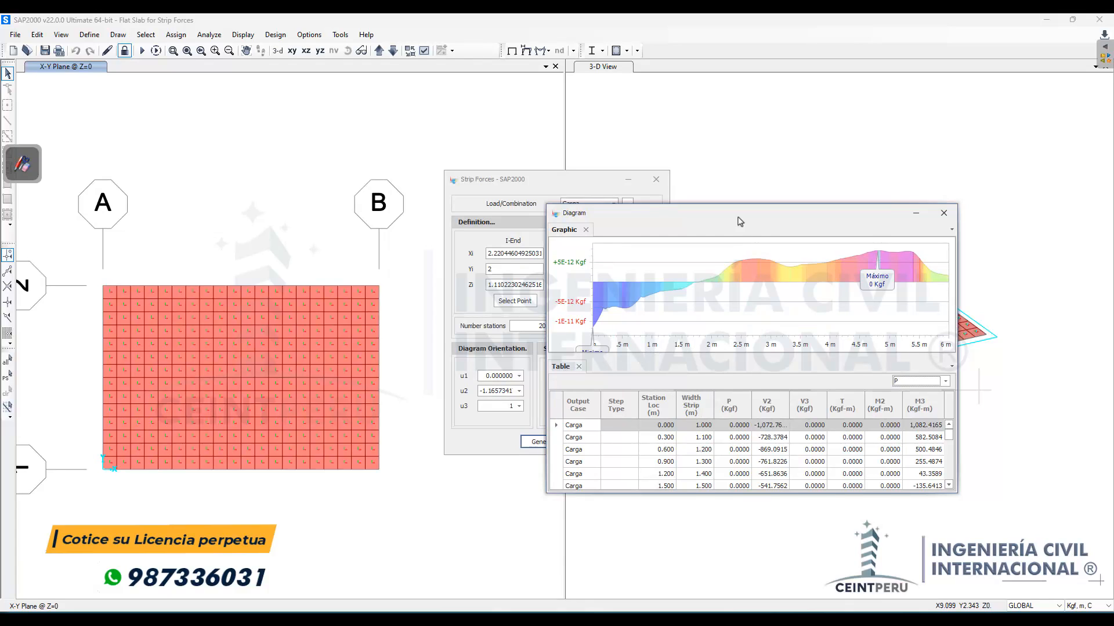
{"action": "left_click_drag", "start_coordinate": [739, 221], "coordinate": [875, 181]}
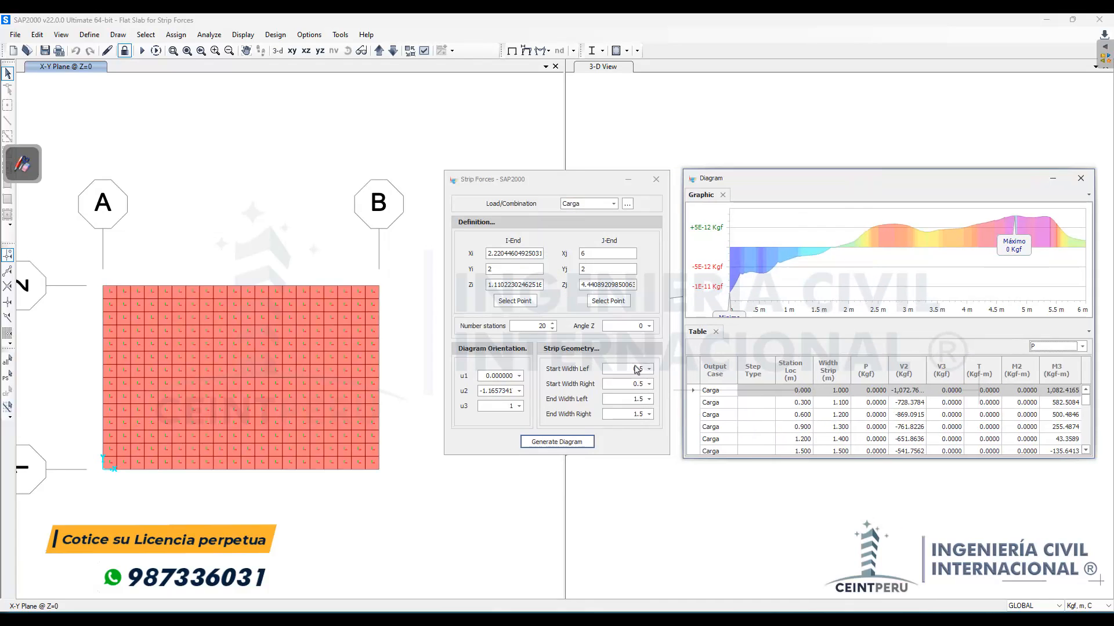
Step: Sketch the tapered strip's upper and lower edges on the slab plan as pen annotations, widening from axis A to axis B
{"action": "left_click", "coordinate": [24, 174]}
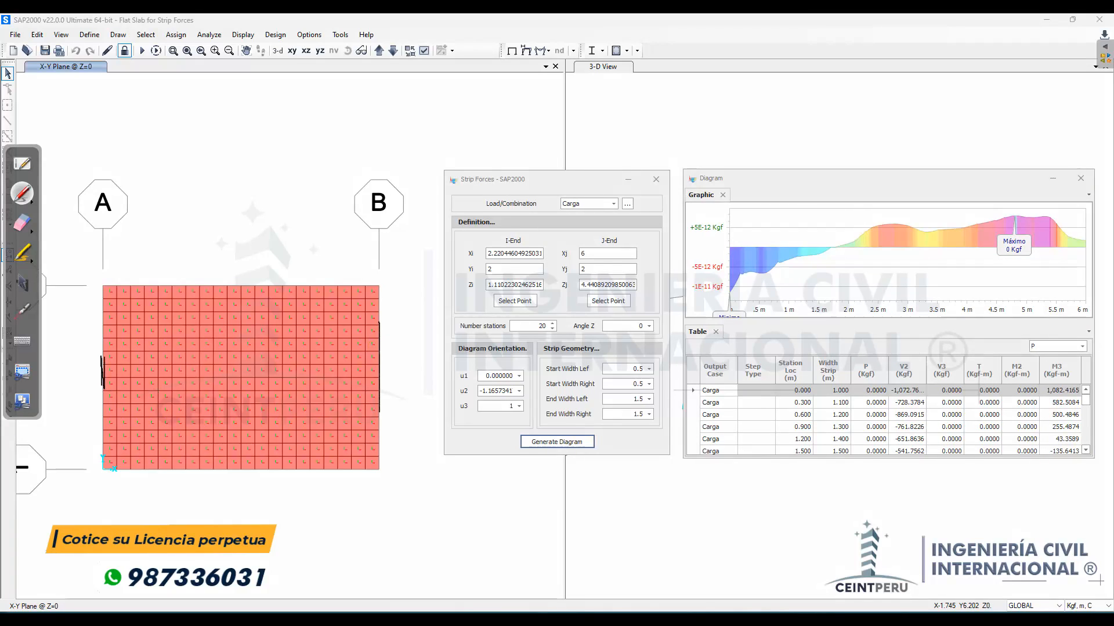
{"action": "left_click_drag", "start_coordinate": [102, 357], "coordinate": [381, 326]}
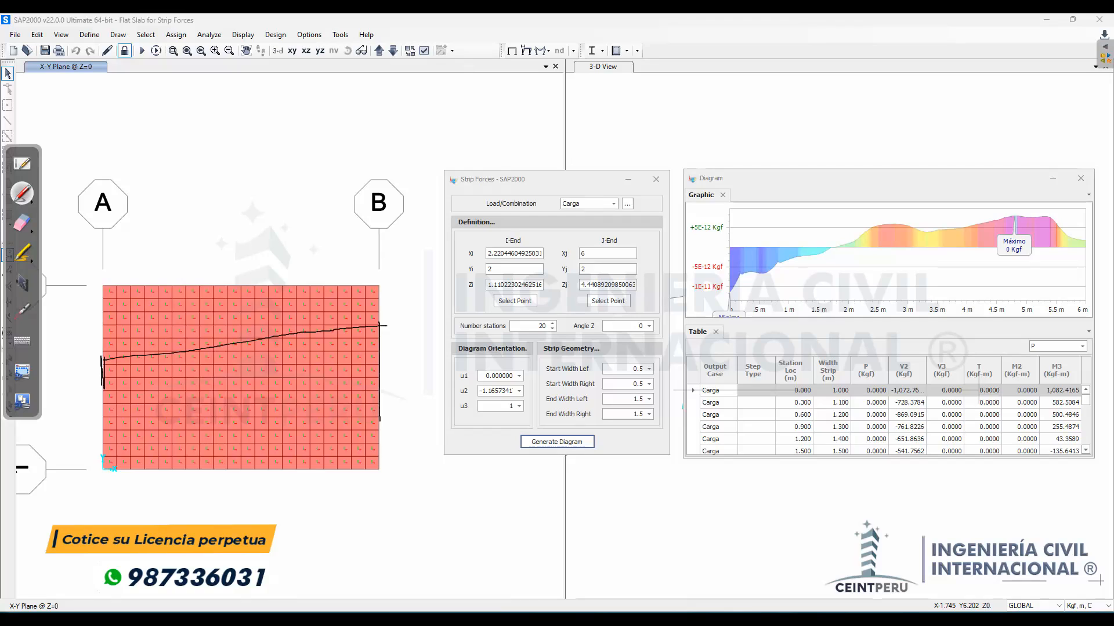
{"action": "left_click_drag", "start_coordinate": [109, 392], "coordinate": [324, 416]}
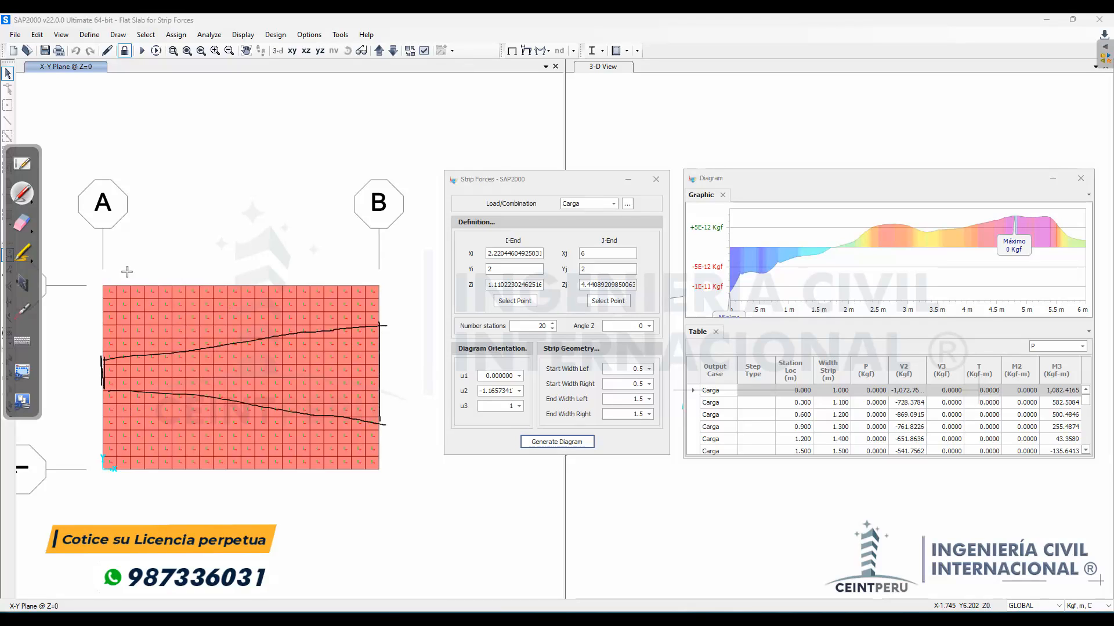
{"action": "left_click", "coordinate": [21, 283]}
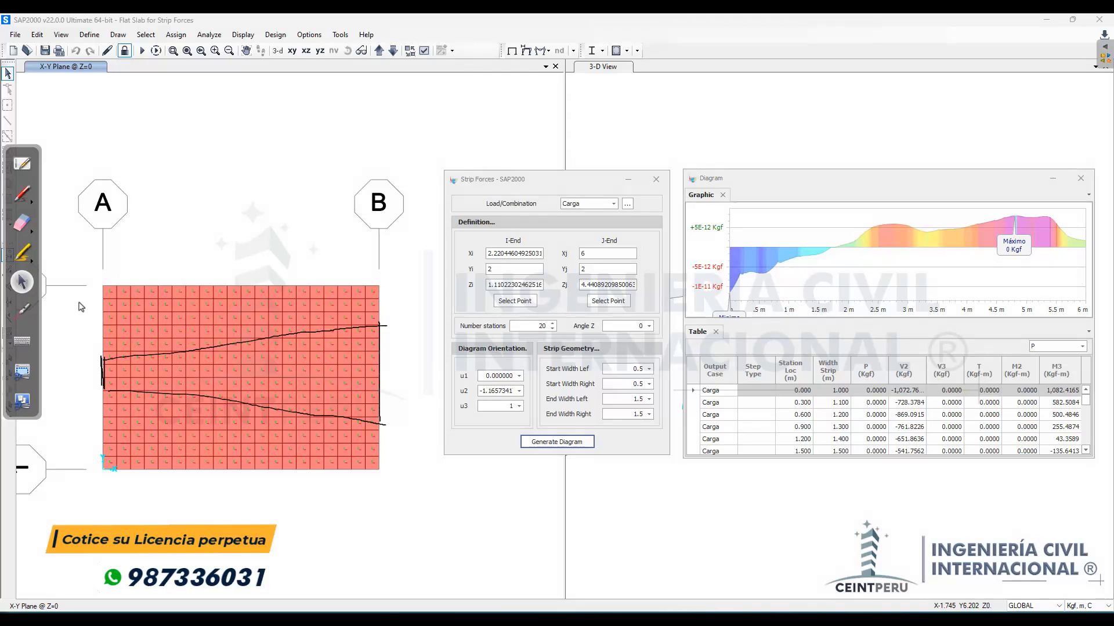
Step: Show M3 in the regenerated diagram and move its minimum and maximum labels into the graph area
{"action": "left_click", "coordinate": [1056, 347]}
{"action": "left_click", "coordinate": [1044, 414]}
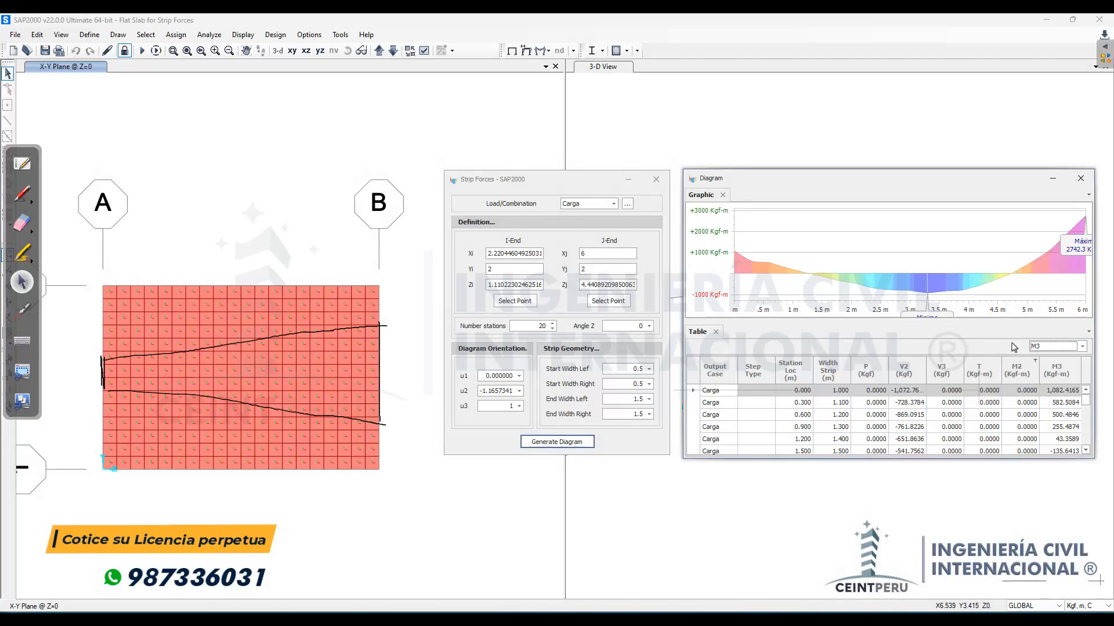
{"action": "left_click_drag", "start_coordinate": [936, 313], "coordinate": [931, 247]}
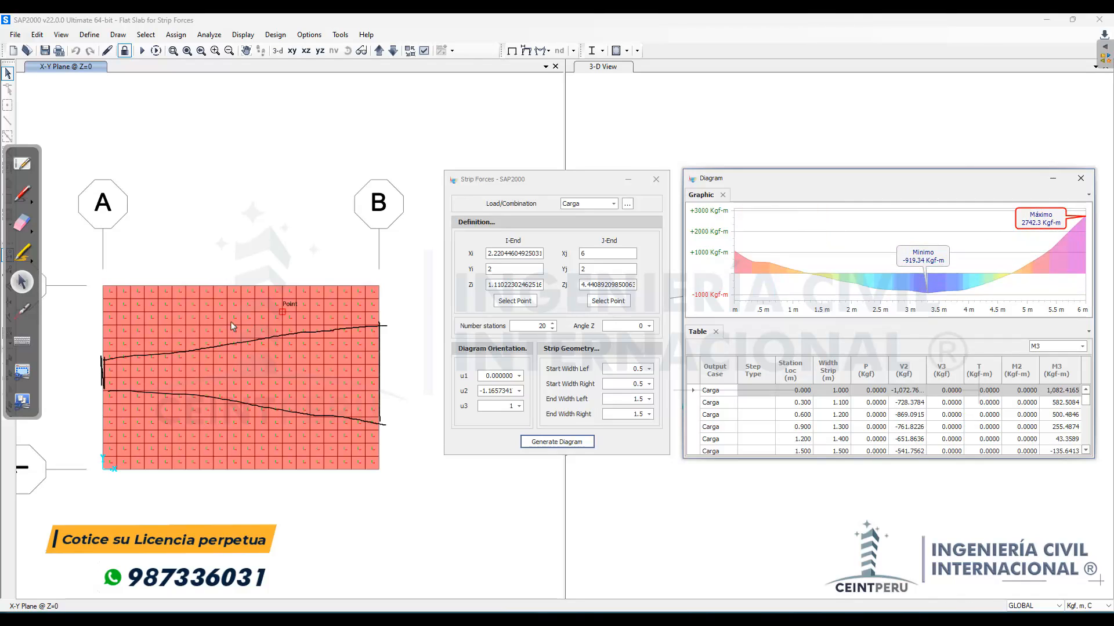
Step: Sketch an advancing arrow and successive cross lines over the narrow part of the strip near axis A as pen annotations
{"action": "left_click", "coordinate": [22, 194]}
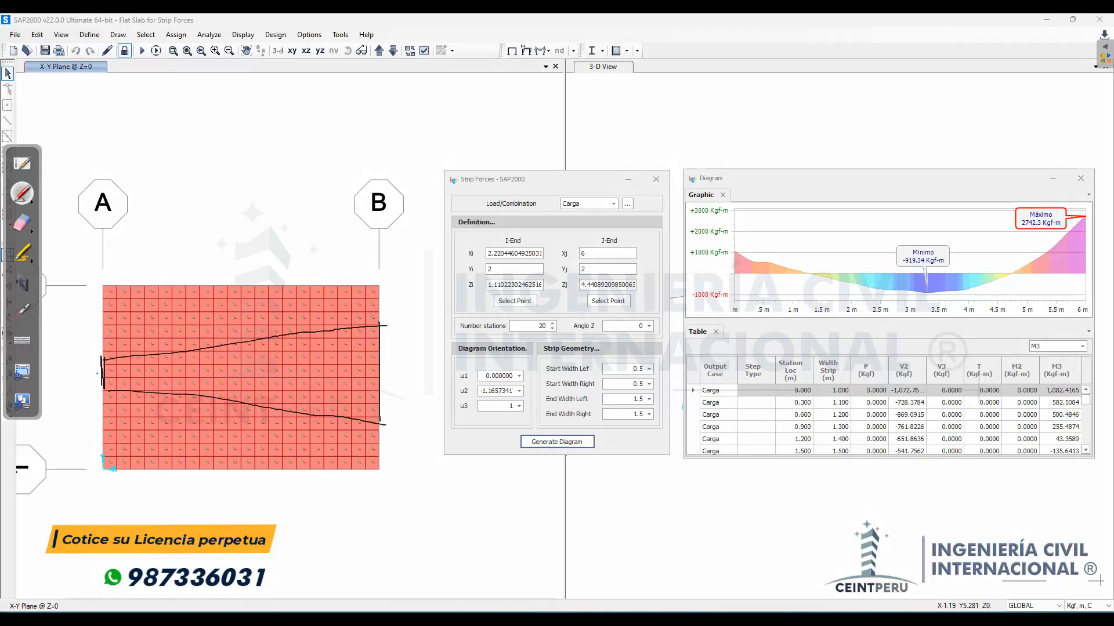
{"action": "left_click", "coordinate": [22, 282]}
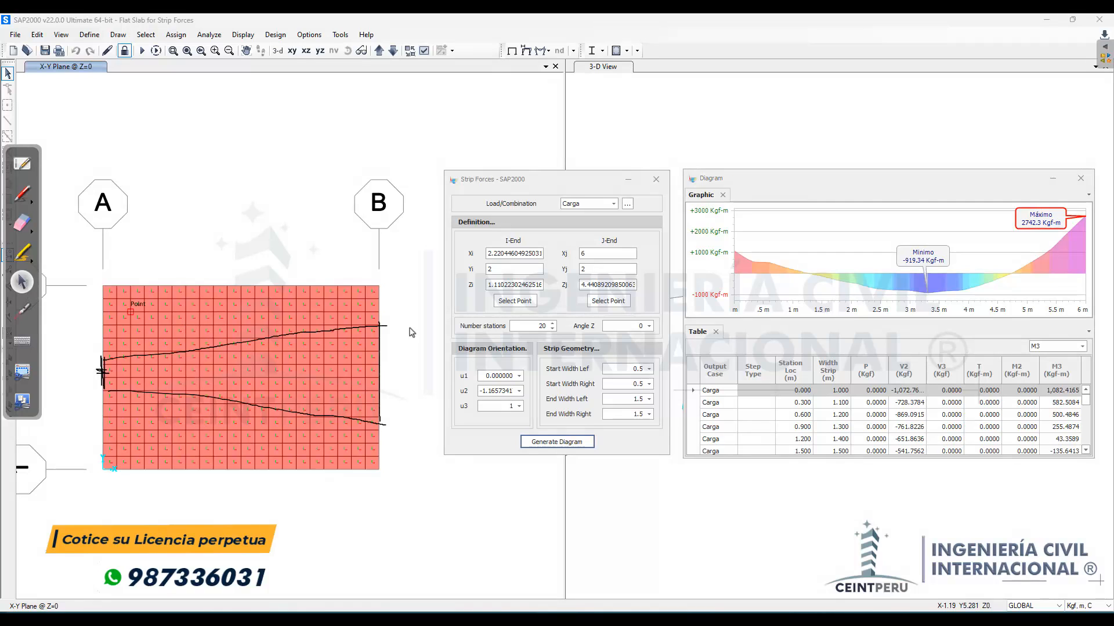
{"action": "mouse_move", "coordinate": [774, 264]}
{"action": "left_click", "coordinate": [23, 194]}
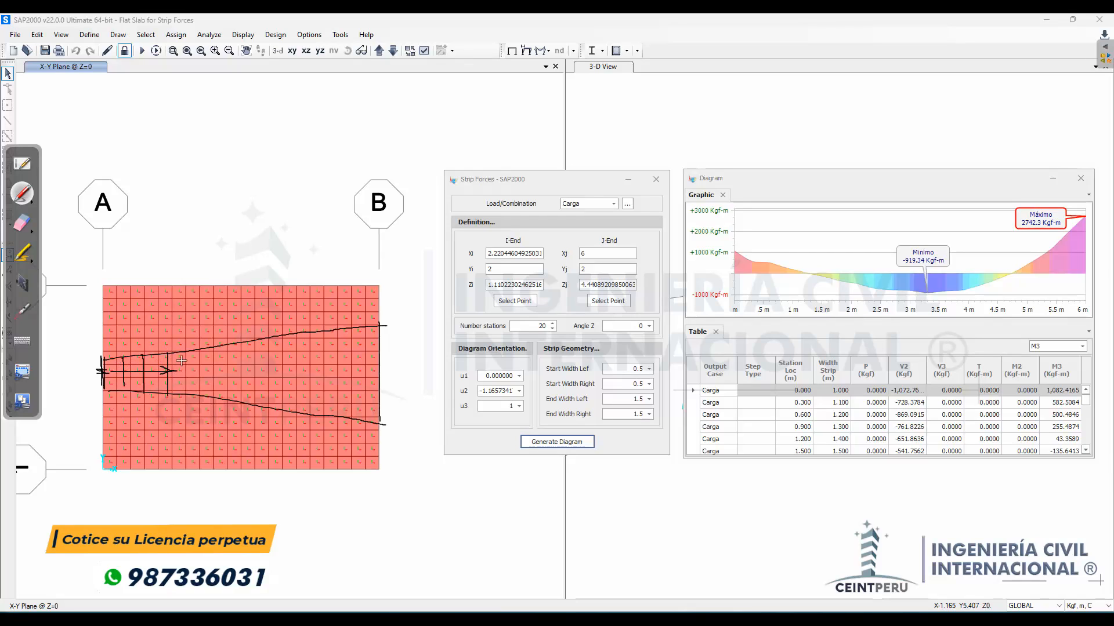
{"action": "left_click_drag", "start_coordinate": [187, 351], "coordinate": [187, 381]}
{"action": "left_click", "coordinate": [34, 282]}
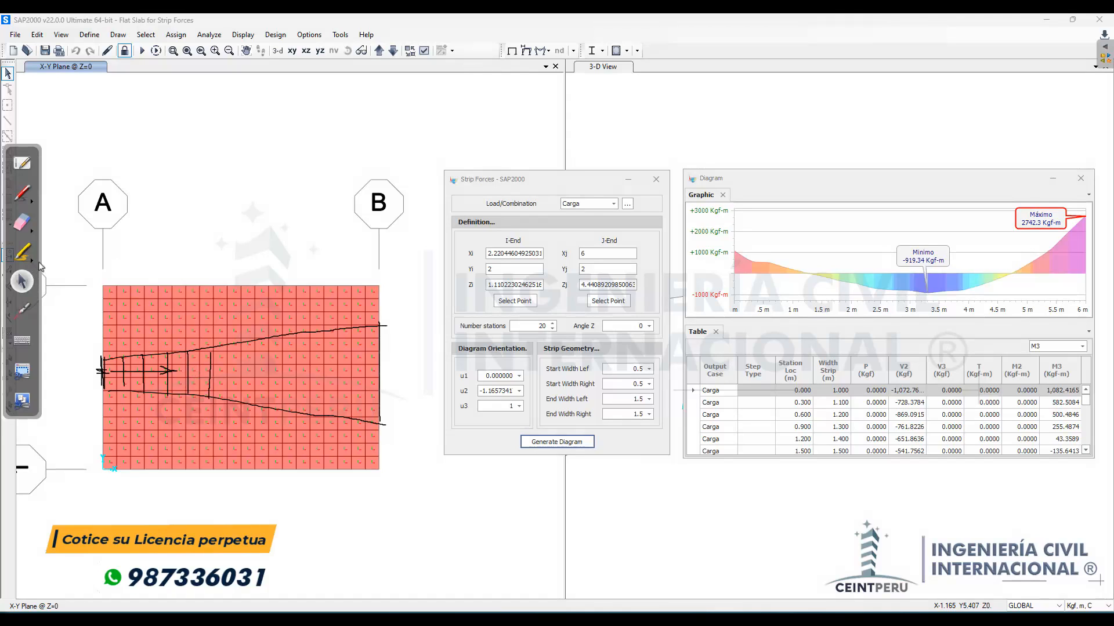
{"action": "left_click_drag", "start_coordinate": [40, 267], "coordinate": [58, 290]}
Step: Examine the strip width and M3 at stations 1.2, 3 and 6 m in the results table against the diagram
{"action": "mouse_move", "coordinate": [849, 288]}
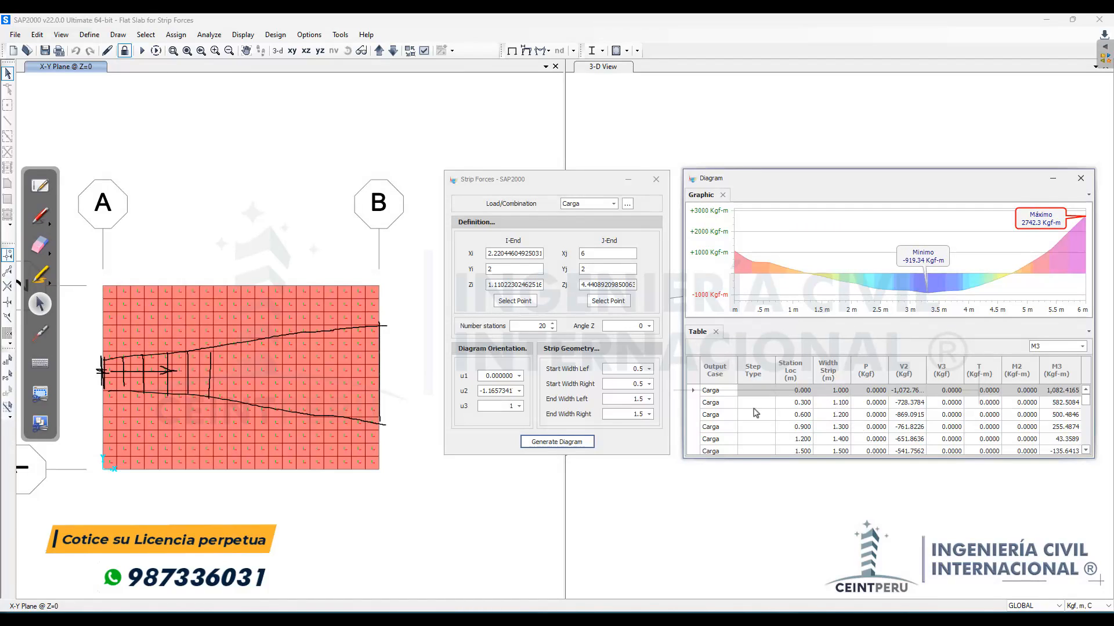
{"action": "scroll", "coordinate": [826, 432], "scroll_direction": "down", "scroll_amount": 1}
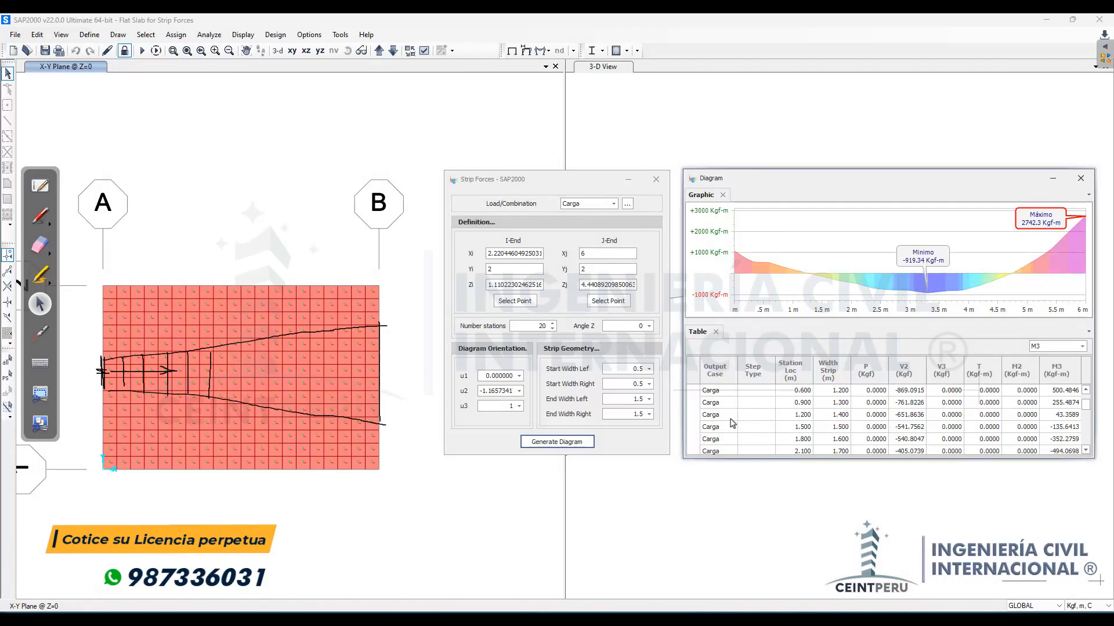
{"action": "scroll", "coordinate": [782, 418], "scroll_direction": "up", "scroll_amount": 1}
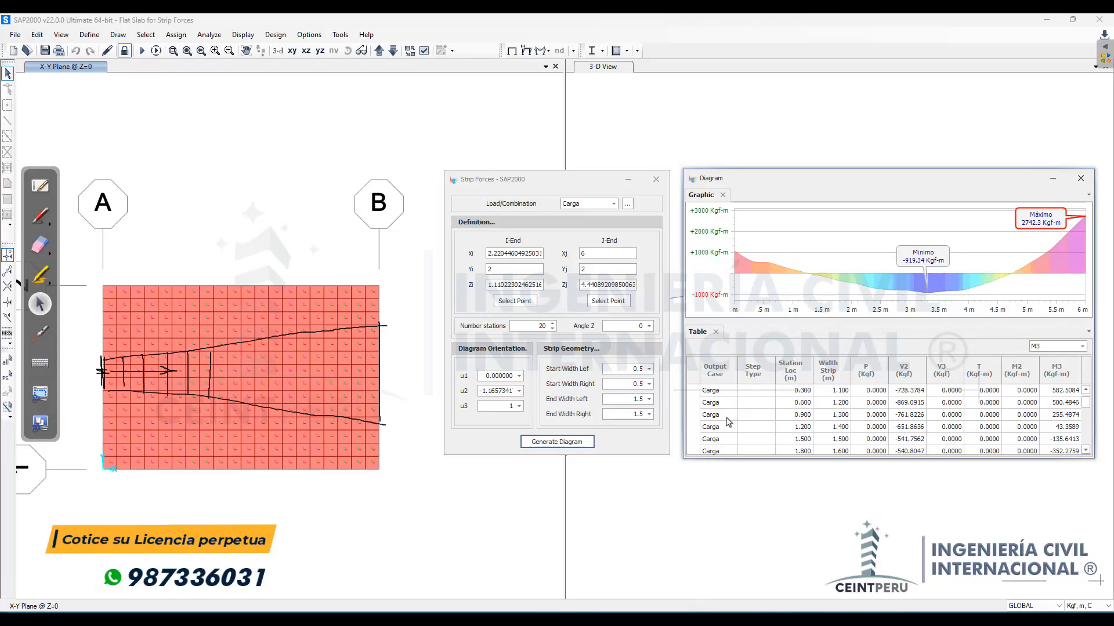
{"action": "left_click", "coordinate": [701, 431]}
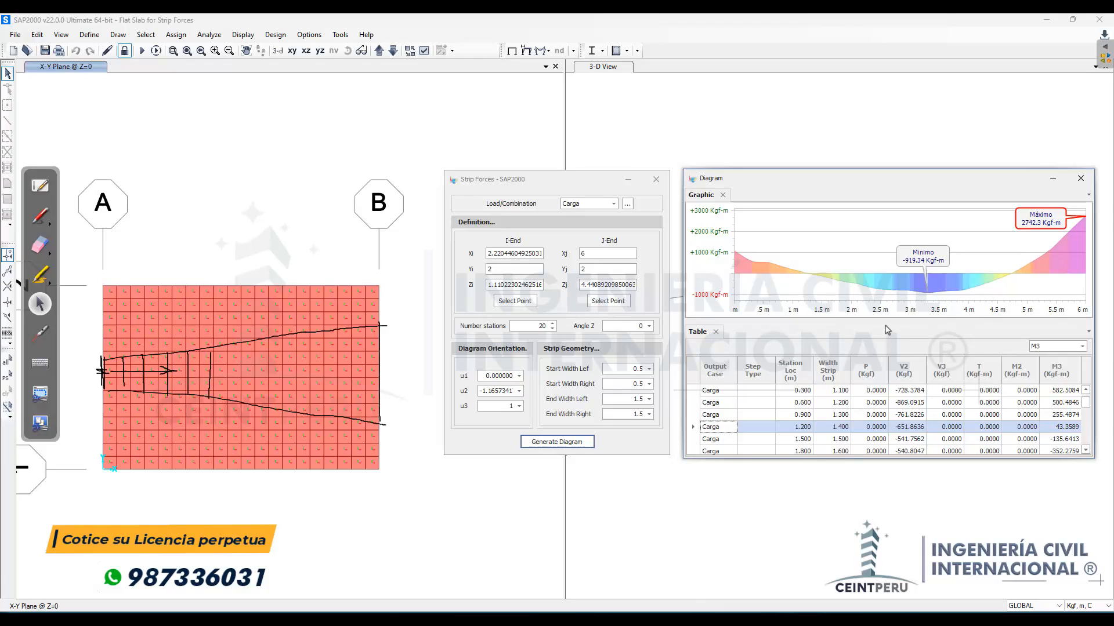
{"action": "mouse_move", "coordinate": [819, 278]}
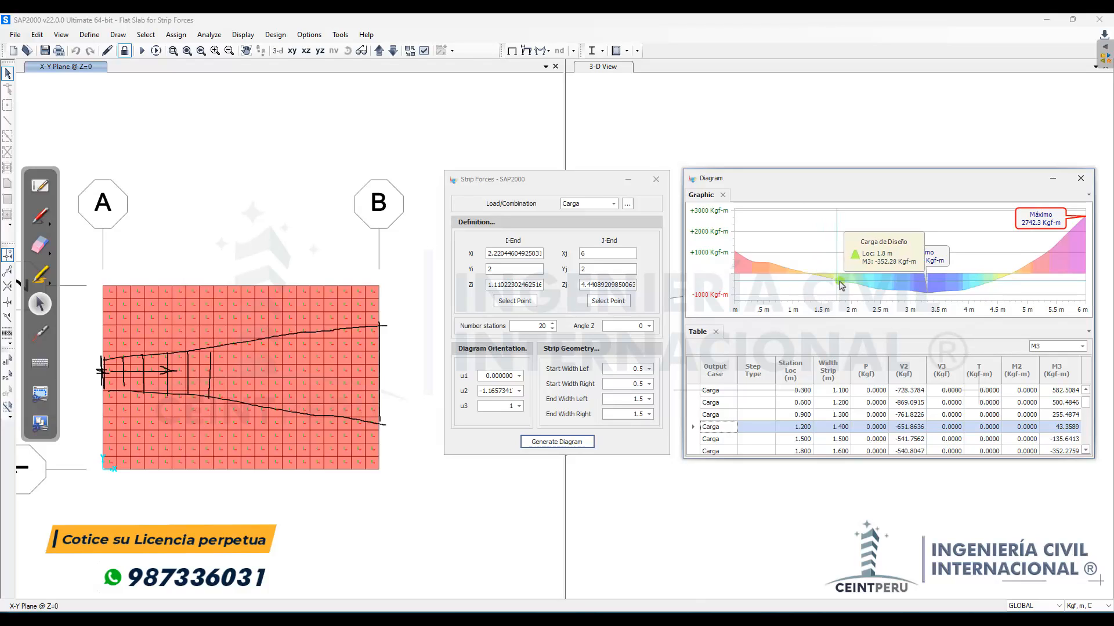
{"action": "scroll", "coordinate": [780, 429], "scroll_direction": "down", "scroll_amount": 3}
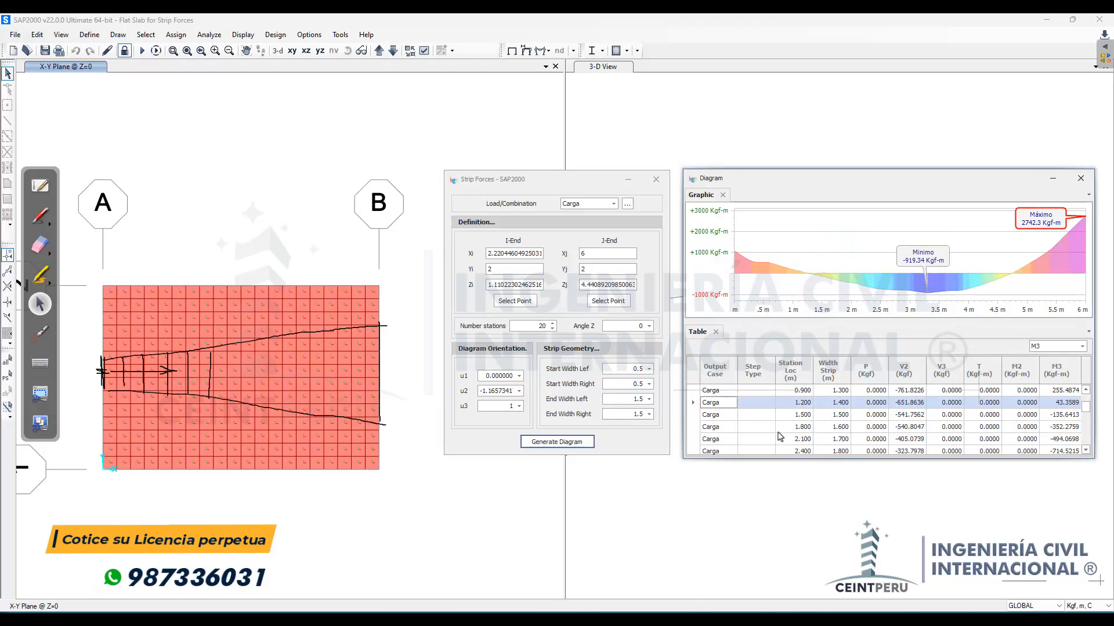
{"action": "left_click", "coordinate": [697, 429]}
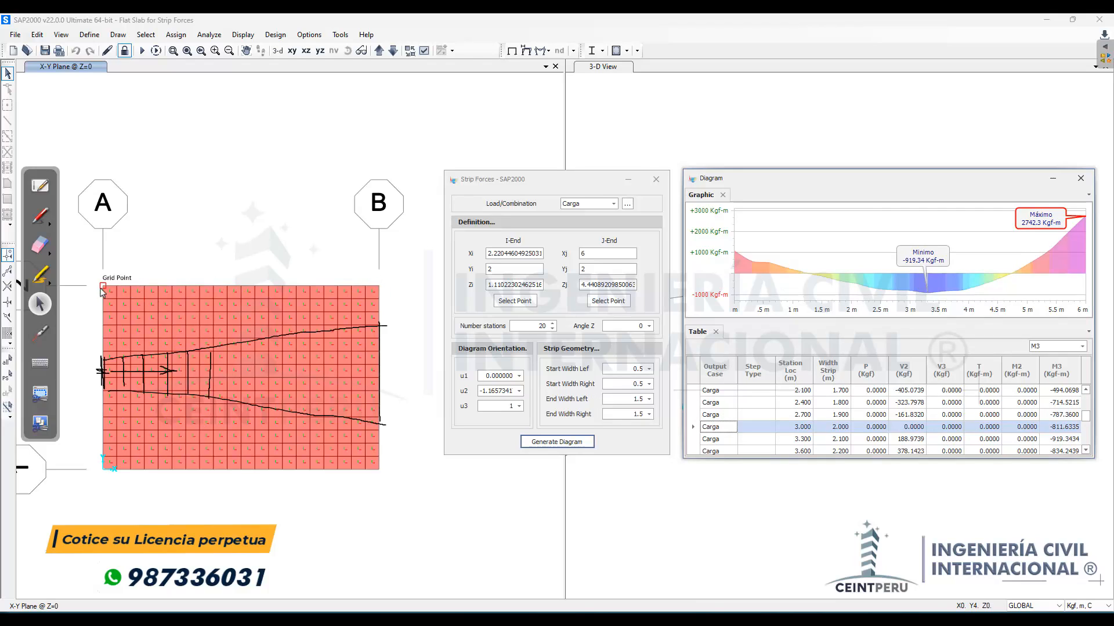
{"action": "mouse_move", "coordinate": [884, 279]}
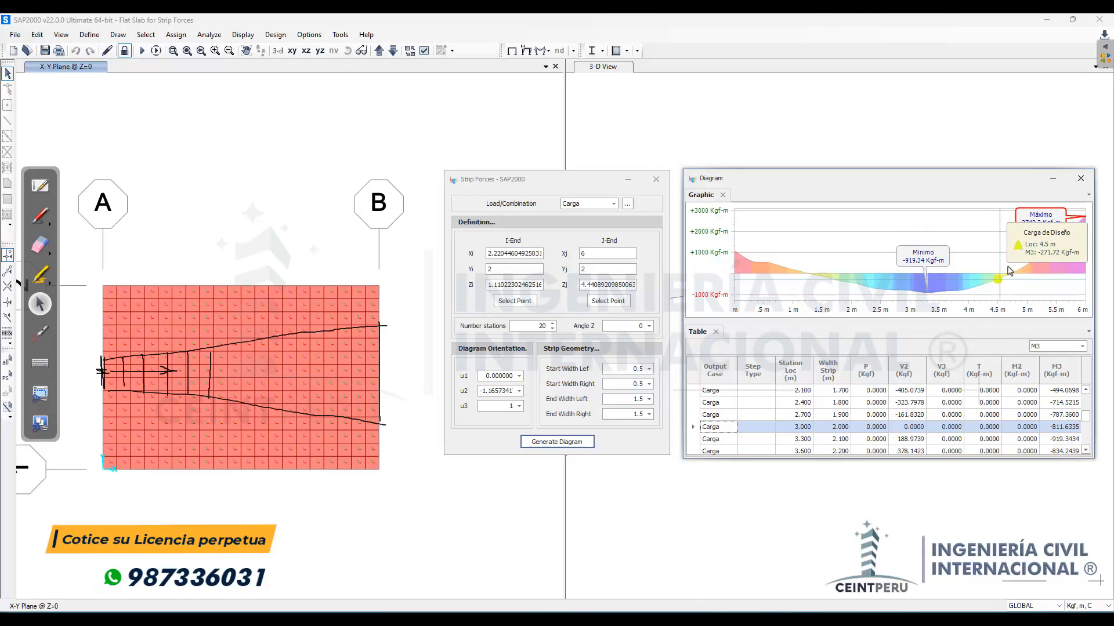
{"action": "scroll", "coordinate": [786, 424], "scroll_direction": "down", "scroll_amount": 3}
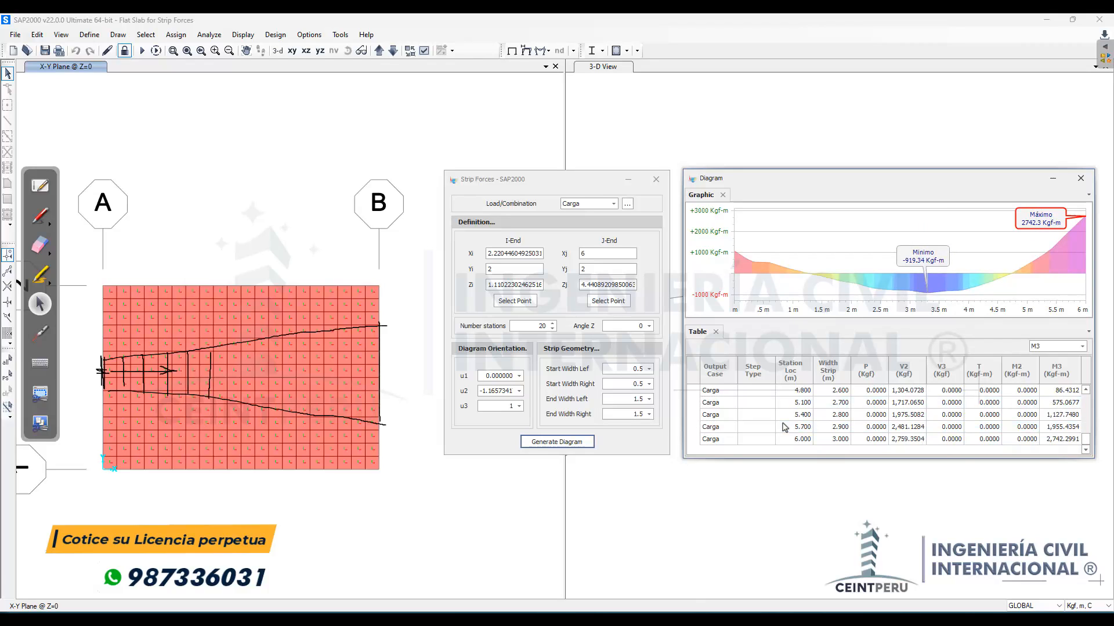
{"action": "left_click", "coordinate": [694, 440]}
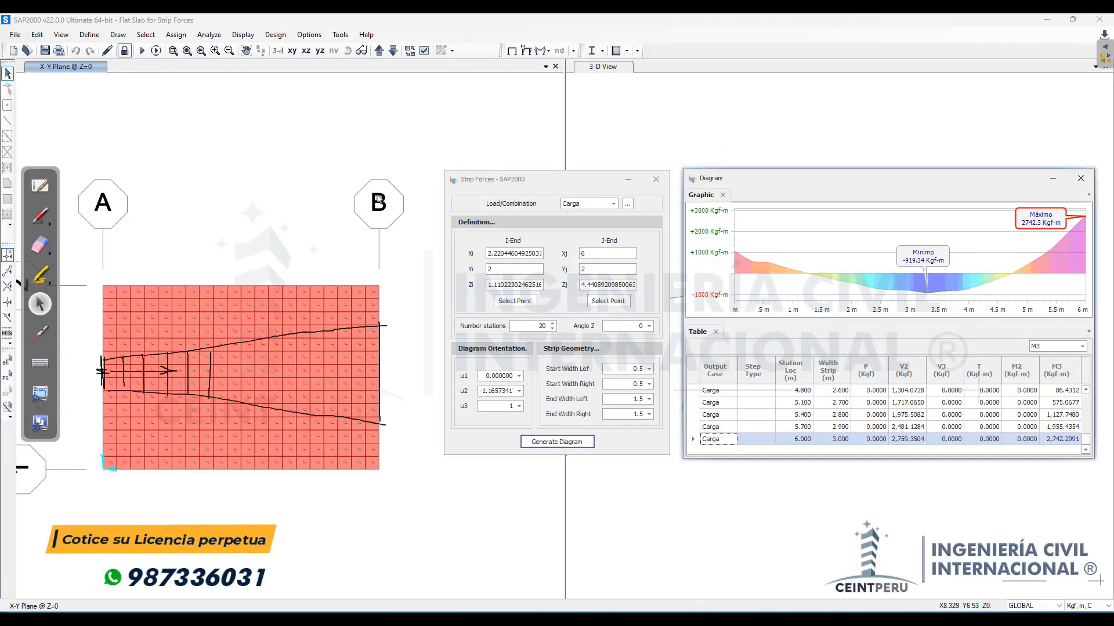
Step: Erase all pen annotations from the slab plan
{"action": "left_click", "coordinate": [39, 244]}
{"action": "mouse_move", "coordinate": [136, 301]}
{"action": "left_mouse_down"}
{"action": "mouse_move", "coordinate": [109, 363]}
{"action": "mouse_move", "coordinate": [412, 365]}
{"action": "mouse_move", "coordinate": [339, 470]}
{"action": "left_mouse_up"}
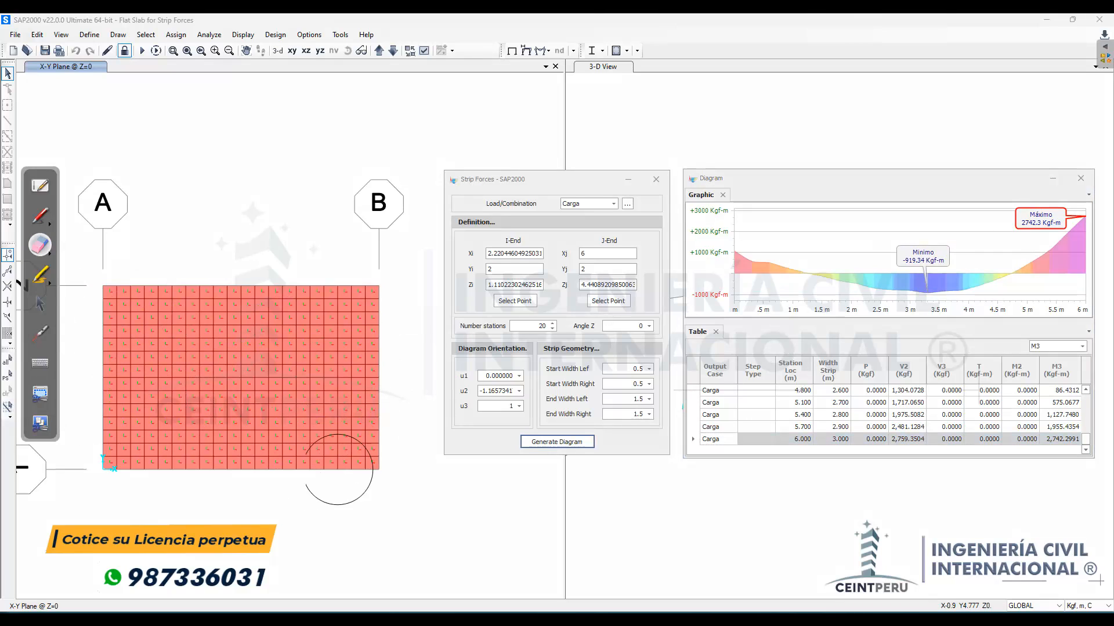
{"action": "left_click", "coordinate": [40, 303]}
Step: Switch to the ESCALERA XY stair model and orient its 3-D view for a close look at the lower flight
{"action": "left_click", "coordinate": [278, 239]}
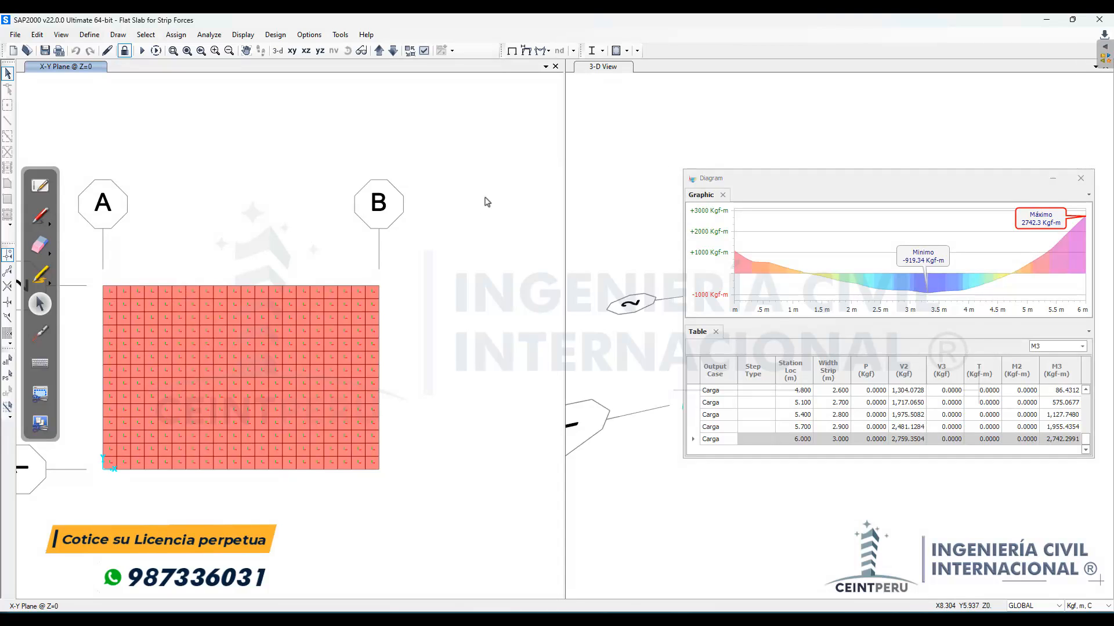
{"action": "left_click_drag", "start_coordinate": [468, 203], "coordinate": [458, 497]}
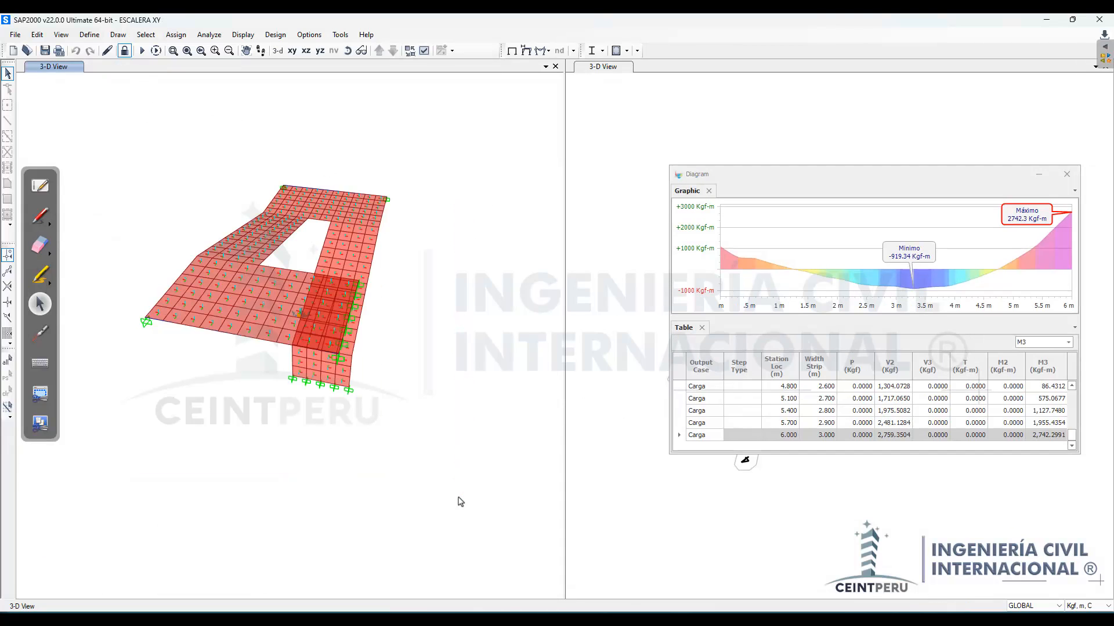
{"action": "left_click_drag", "start_coordinate": [481, 254], "coordinate": [422, 486]}
{"action": "middle_click_drag", "start_coordinate": [416, 464], "coordinate": [306, 408], "text": "shift"}
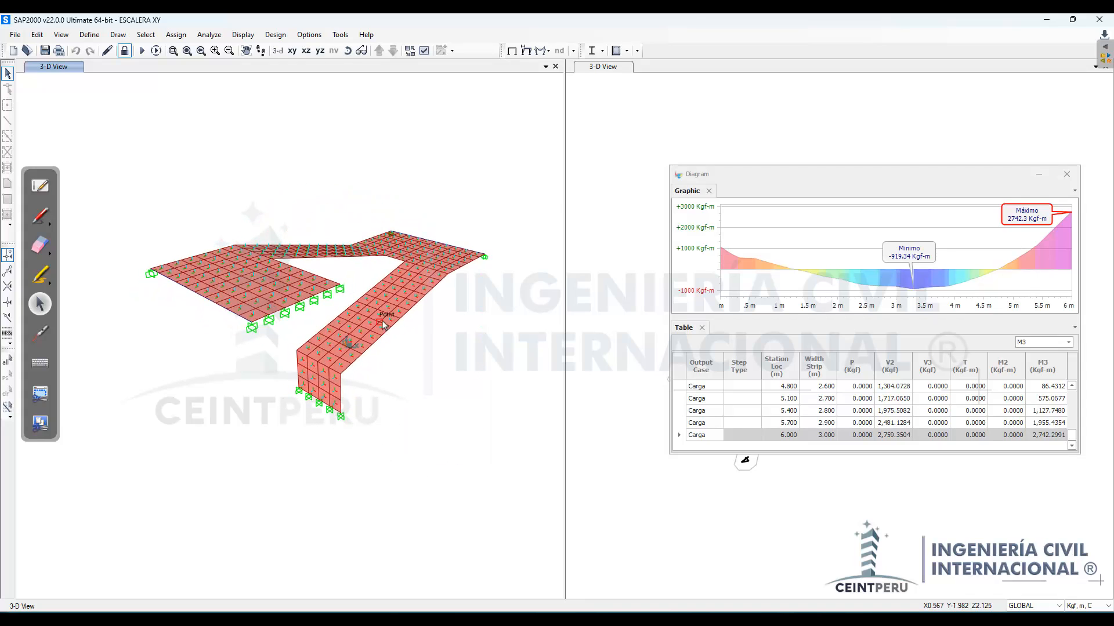
{"action": "scroll", "coordinate": [382, 322], "scroll_direction": "up", "scroll_amount": 3}
{"action": "middle_click_drag", "start_coordinate": [349, 325], "coordinate": [334, 364]}
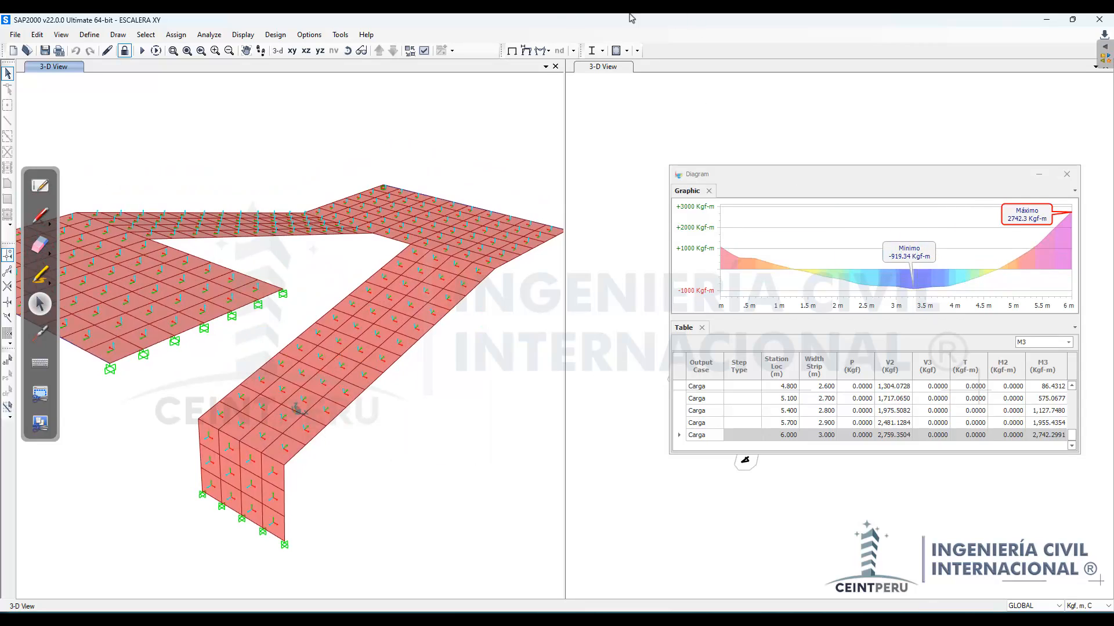
Step: Switch to the Open-Sankoré whiteboard, place the diagram window beside the stair image, and erase the old pen annotations on the flight
{"action": "left_click", "coordinate": [40, 185]}
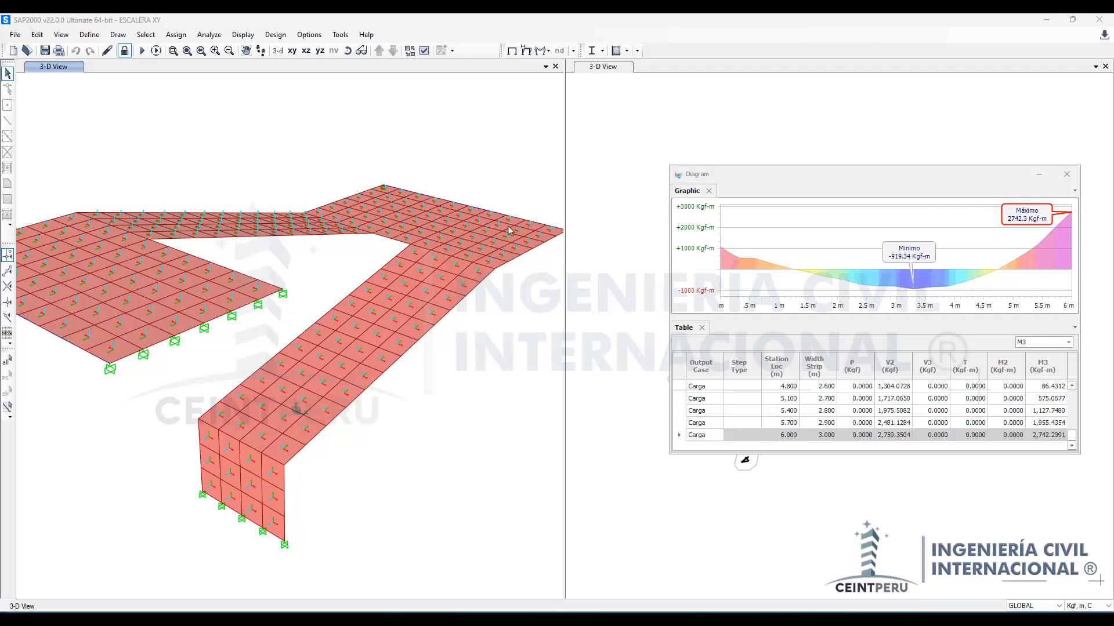
{"action": "left_click_drag", "start_coordinate": [754, 174], "coordinate": [133, 326]}
{"action": "left_click", "coordinate": [766, 365]}
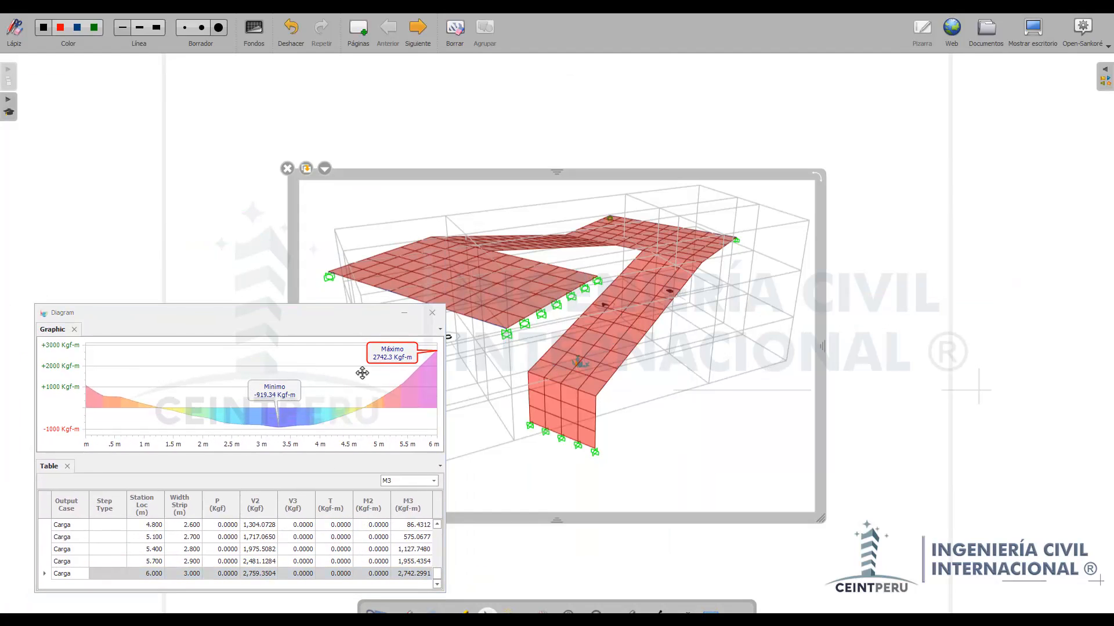
{"action": "left_click", "coordinate": [214, 281]}
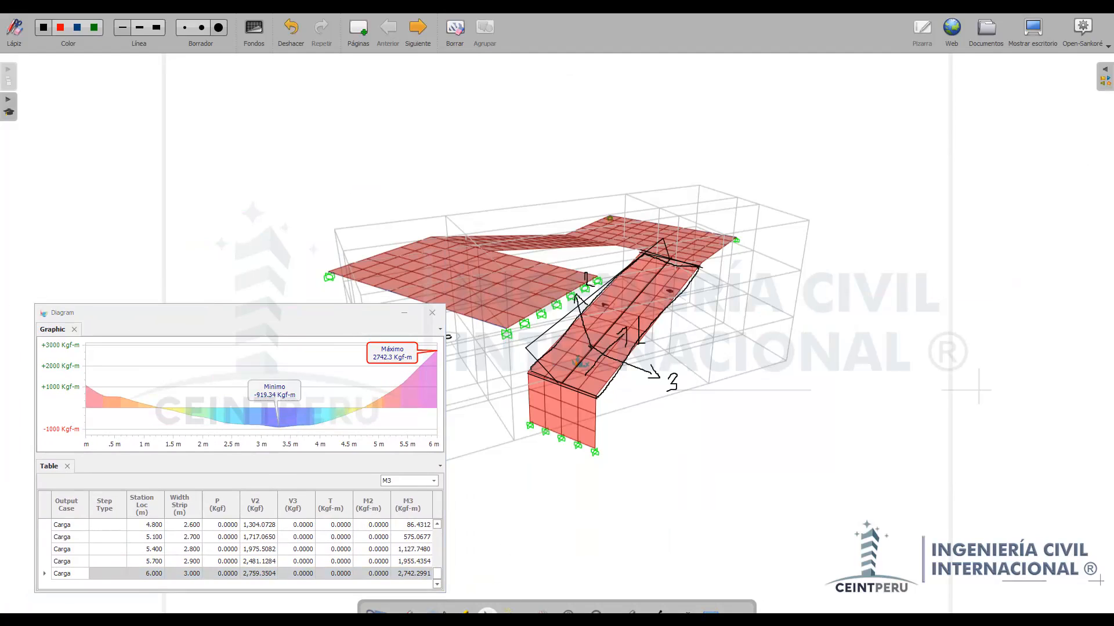
{"action": "mouse_move", "coordinate": [452, 608]}
{"action": "left_click", "coordinate": [507, 569]}
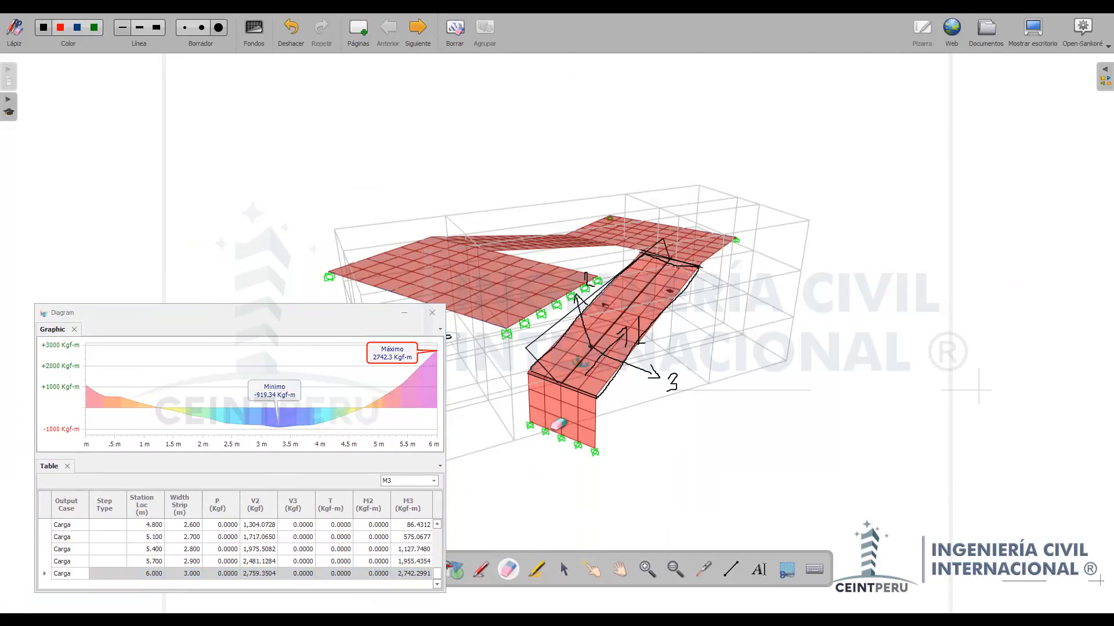
{"action": "mouse_move", "coordinate": [614, 272]}
{"action": "left_mouse_down"}
{"action": "mouse_move", "coordinate": [529, 363]}
{"action": "mouse_move", "coordinate": [716, 323]}
{"action": "mouse_move", "coordinate": [685, 256]}
{"action": "mouse_move", "coordinate": [663, 252]}
{"action": "left_mouse_up"}
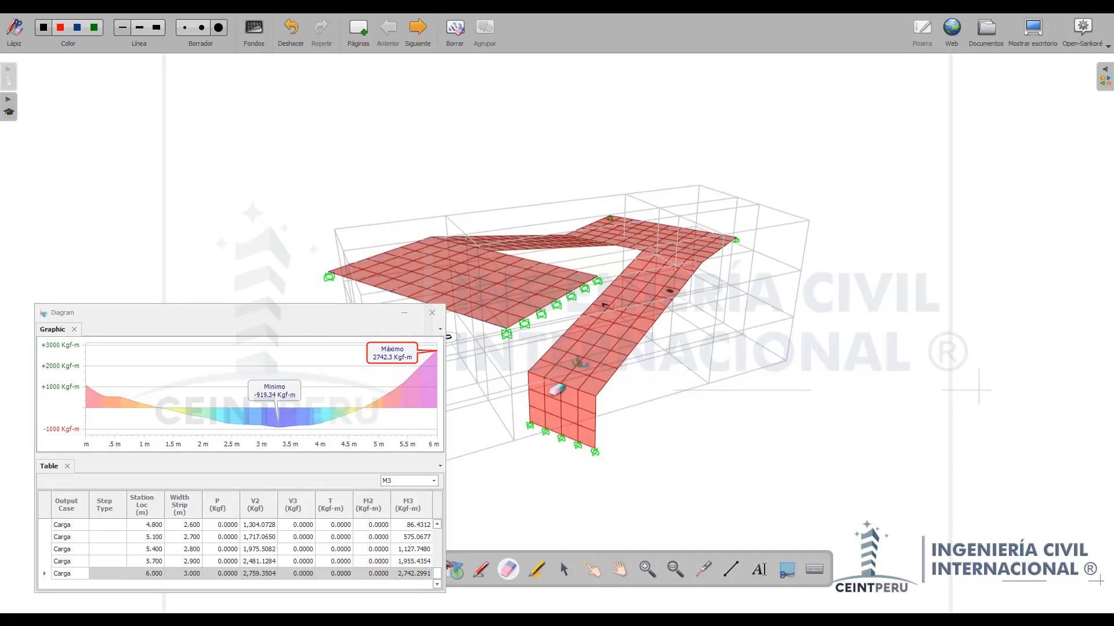
Step: Draw the strip's centreline, edges and a schematic moment diagram over the inclined stair flight with straight lines
{"action": "left_click", "coordinate": [731, 569]}
{"action": "left_click_drag", "start_coordinate": [562, 383], "coordinate": [675, 256]}
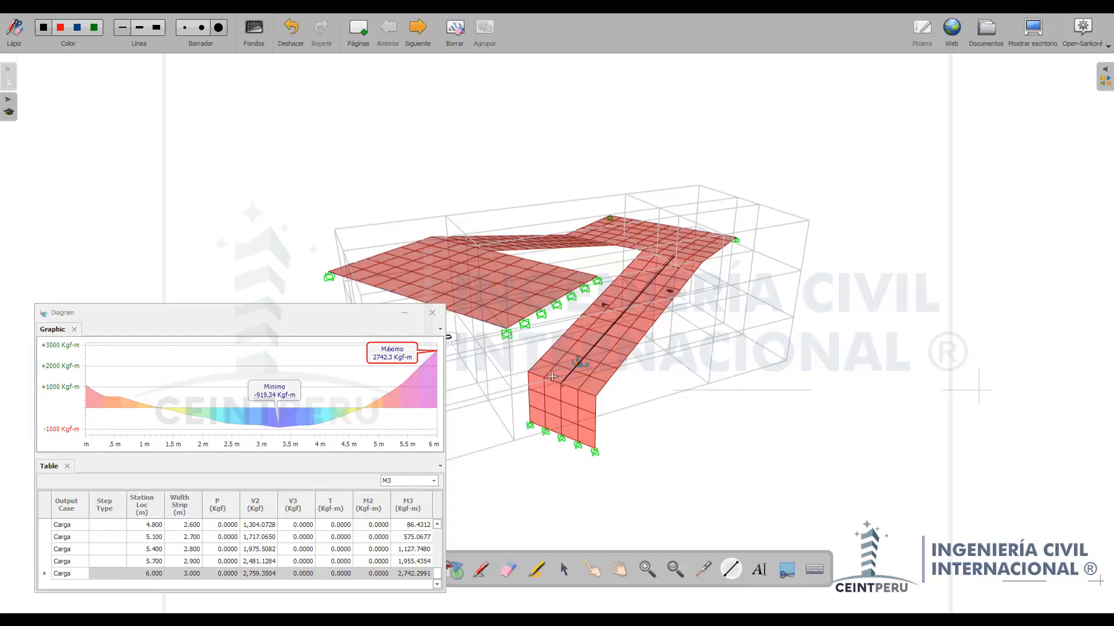
{"action": "mouse_move", "coordinate": [531, 367]}
{"action": "left_mouse_down"}
{"action": "mouse_move", "coordinate": [641, 247]}
{"action": "mouse_move", "coordinate": [700, 265]}
{"action": "mouse_move", "coordinate": [597, 399]}
{"action": "mouse_move", "coordinate": [528, 372]}
{"action": "mouse_move", "coordinate": [549, 368]}
{"action": "mouse_move", "coordinate": [535, 360]}
{"action": "mouse_move", "coordinate": [581, 408]}
{"action": "mouse_move", "coordinate": [654, 238]}
{"action": "left_mouse_up"}
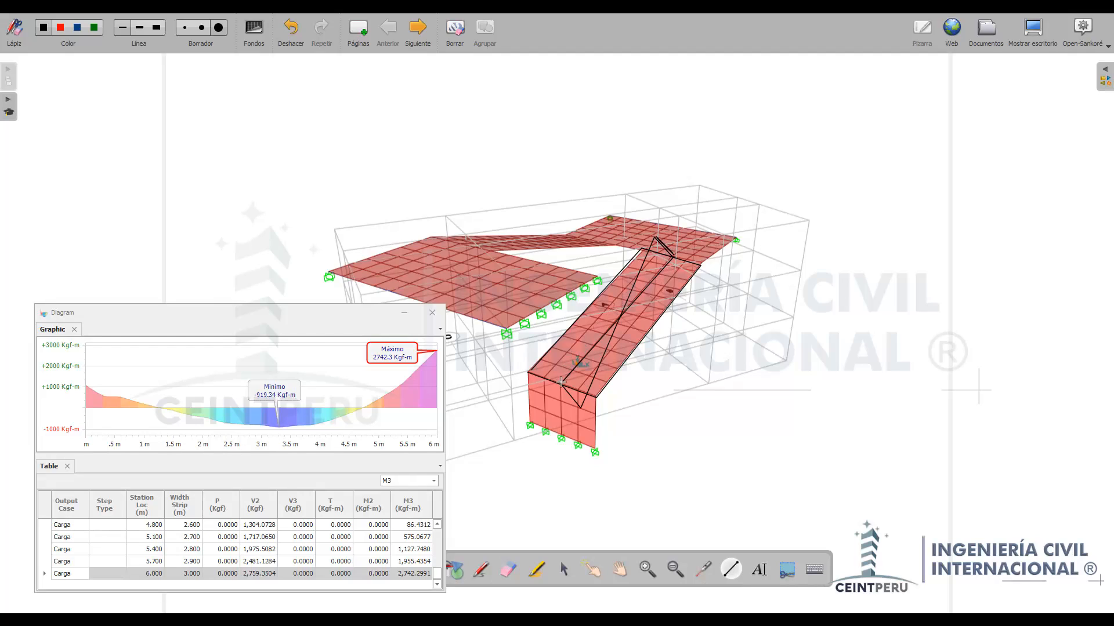
{"action": "left_click_drag", "start_coordinate": [561, 382], "coordinate": [671, 259]}
Step: Return to the ESCALERA XY model in SAP2000 and move the diagram window clear of the stair flight
{"action": "mouse_move", "coordinate": [203, 410]}
{"action": "left_click", "coordinate": [1031, 30]}
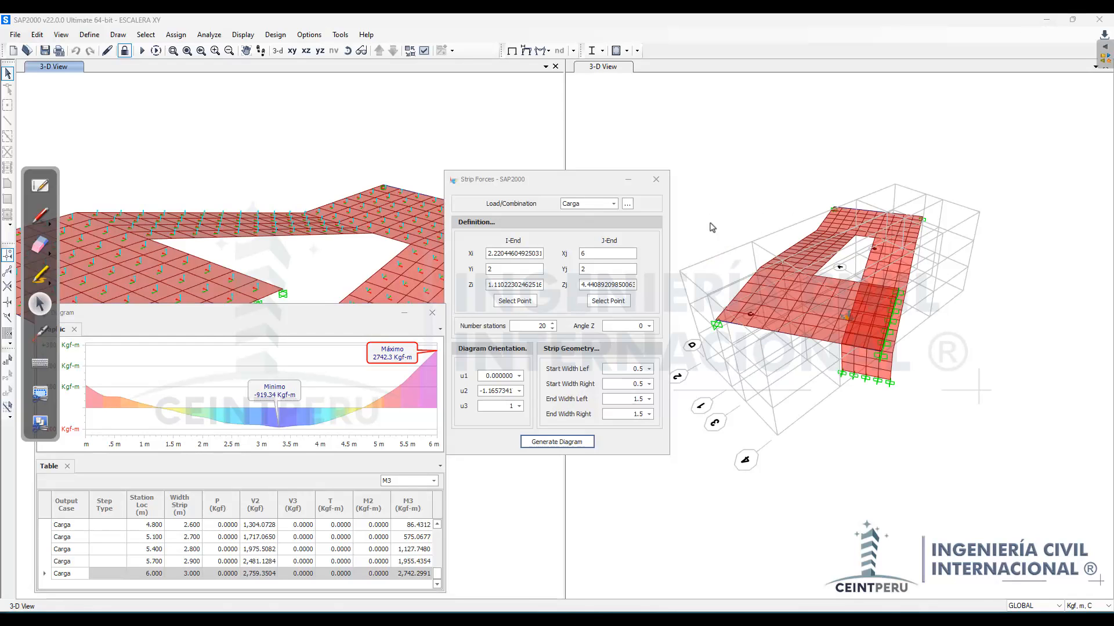
{"action": "left_click_drag", "start_coordinate": [295, 315], "coordinate": [350, 277]}
{"action": "left_click_drag", "start_coordinate": [791, 233], "coordinate": [867, 243]}
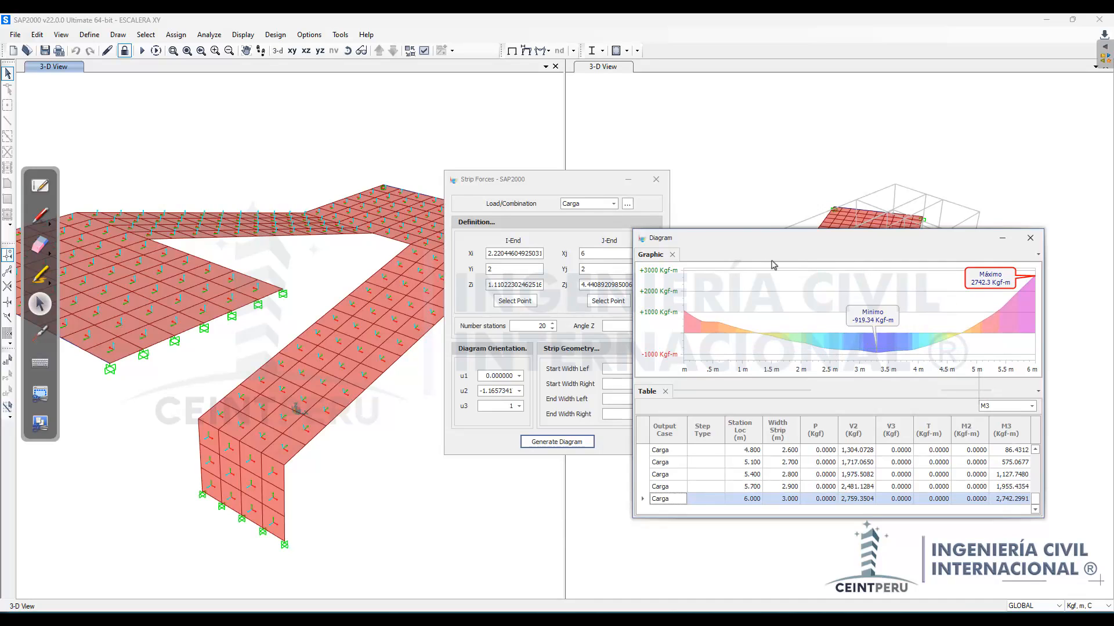